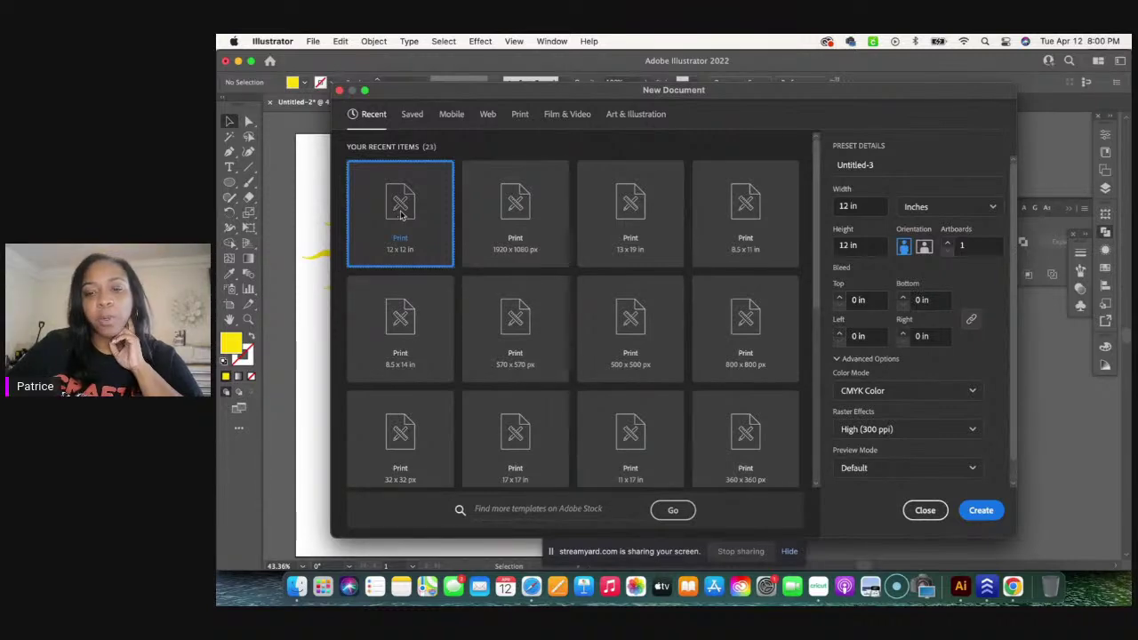
Step: Create a new 12 x 12 in print document with CMYK colour and 300 ppi raster effects
double_click(401, 214)
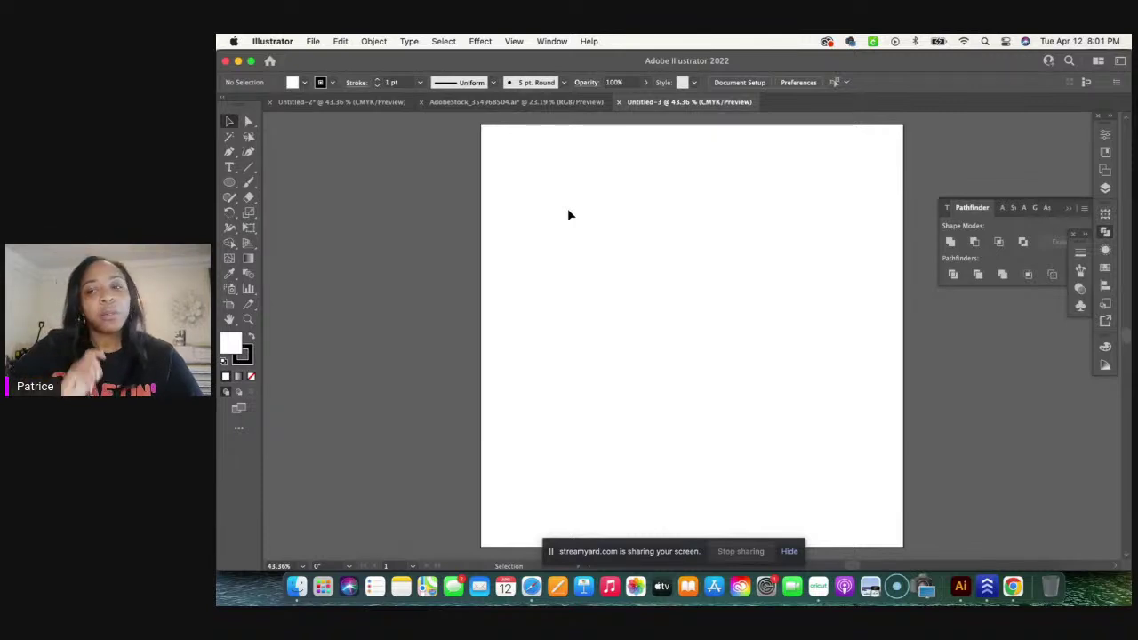
left_click(1106, 136)
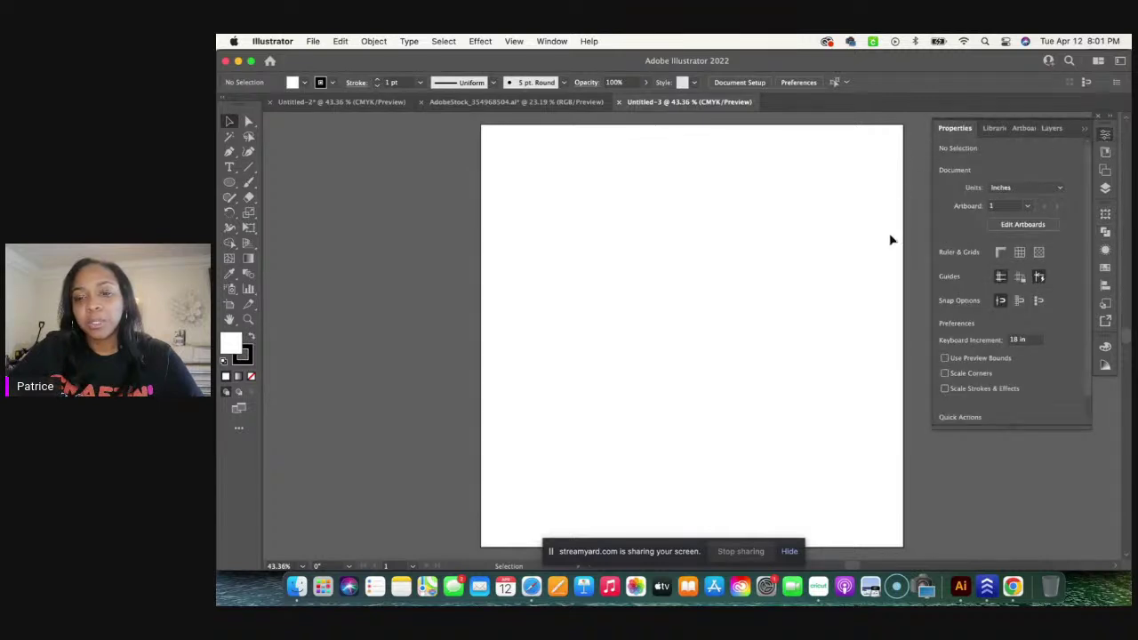
left_click(1085, 129)
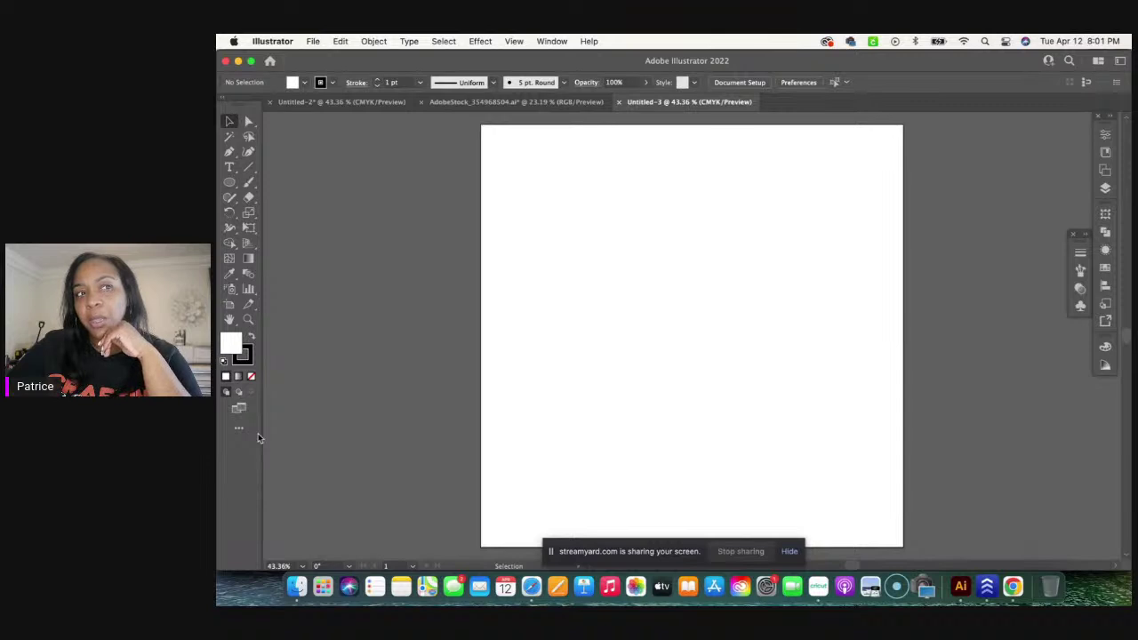
Step: Add the text MOM in the upper part of the artboard and enlarge it to about 4.87 in wide and 2.3 in high
left_click(229, 168)
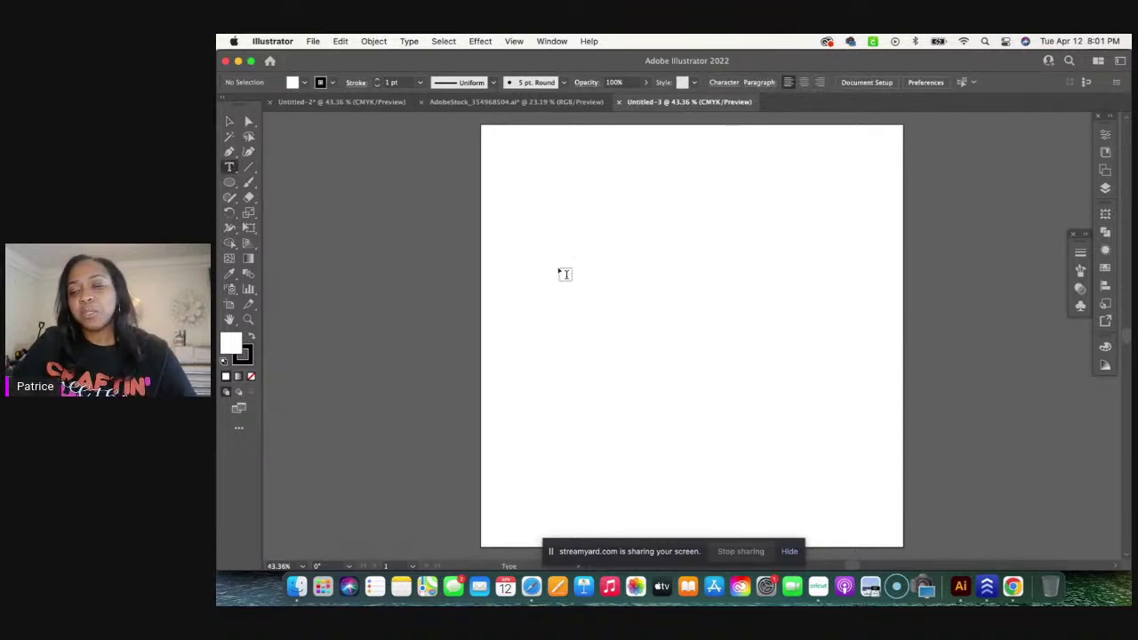
left_click(578, 199)
type("Ma")
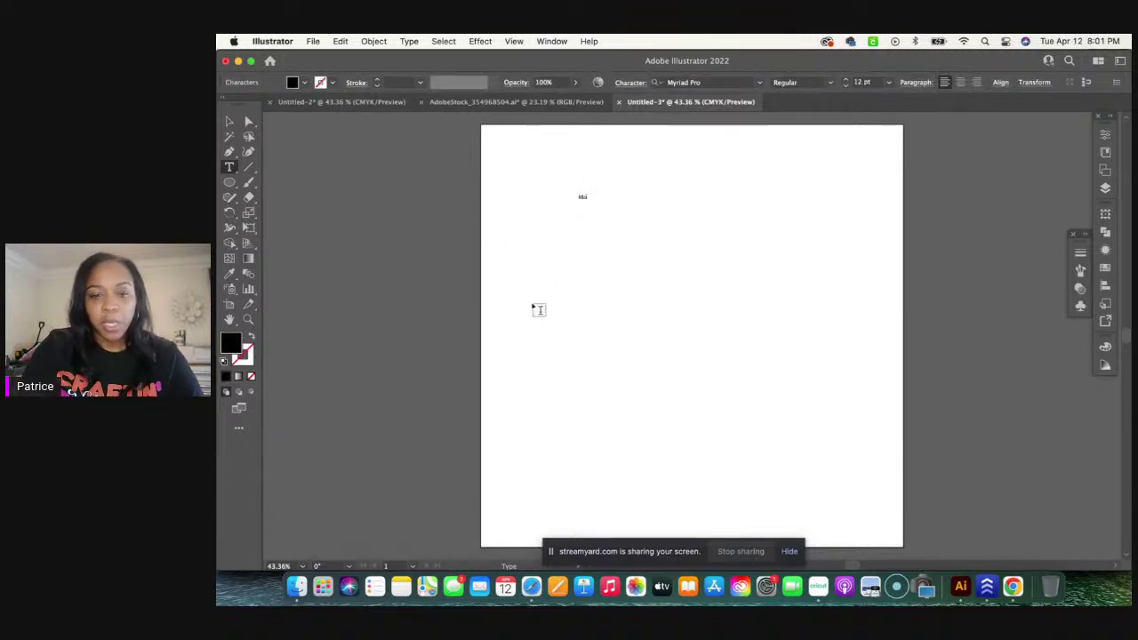
key("BackSpace")
key("BackSpace")
key("BackSpace")
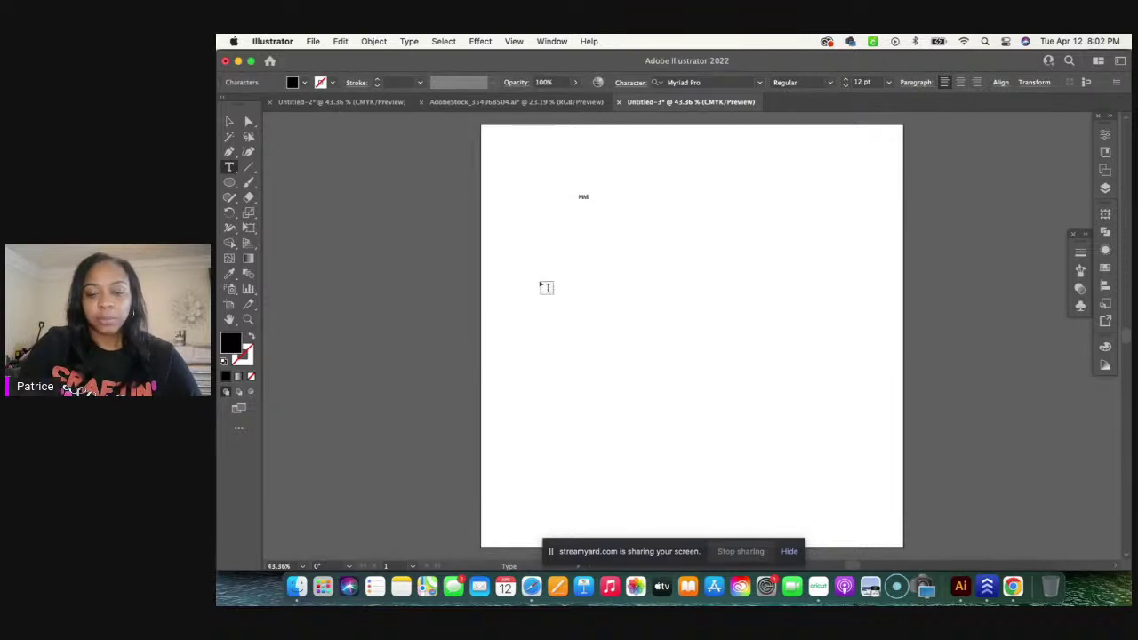
type("om")
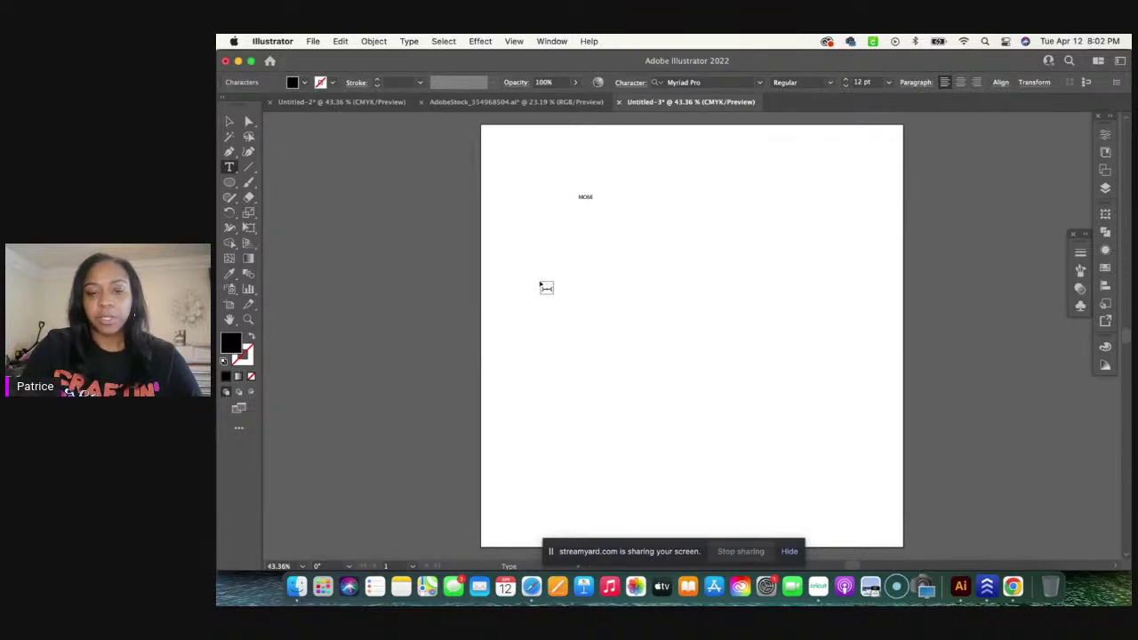
key("Escape")
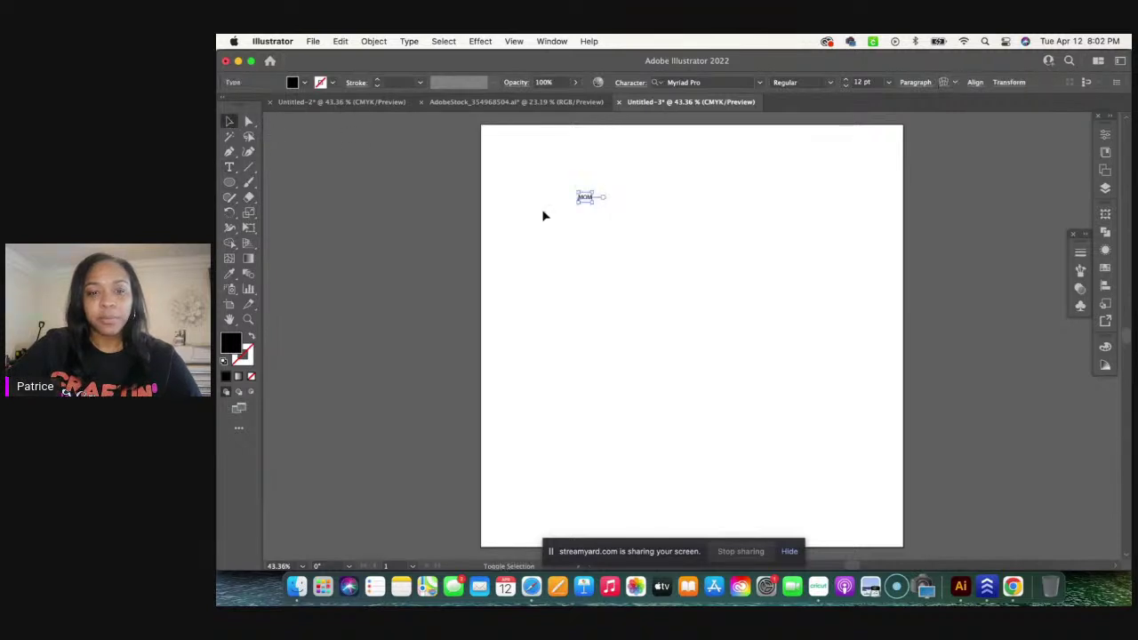
left_click_drag(594, 199, 751, 274)
left_click(1105, 134)
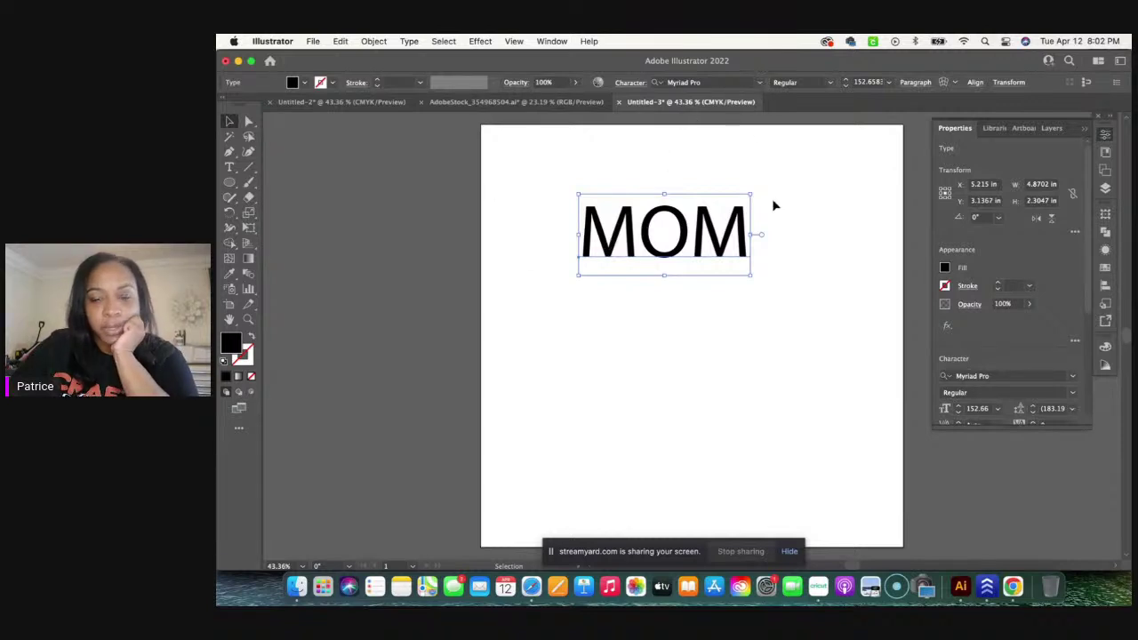
Step: Browse the font previews on the MOM text and change its font to Chantilly-Serial-Bold
scroll(772, 199, "right", 5)
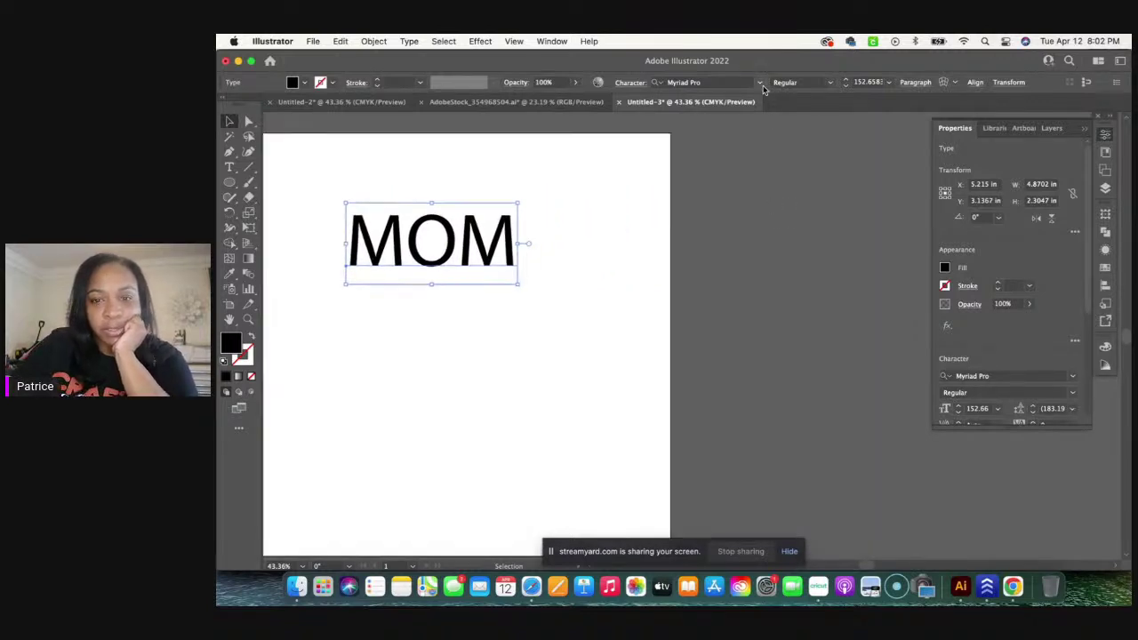
left_click(762, 85)
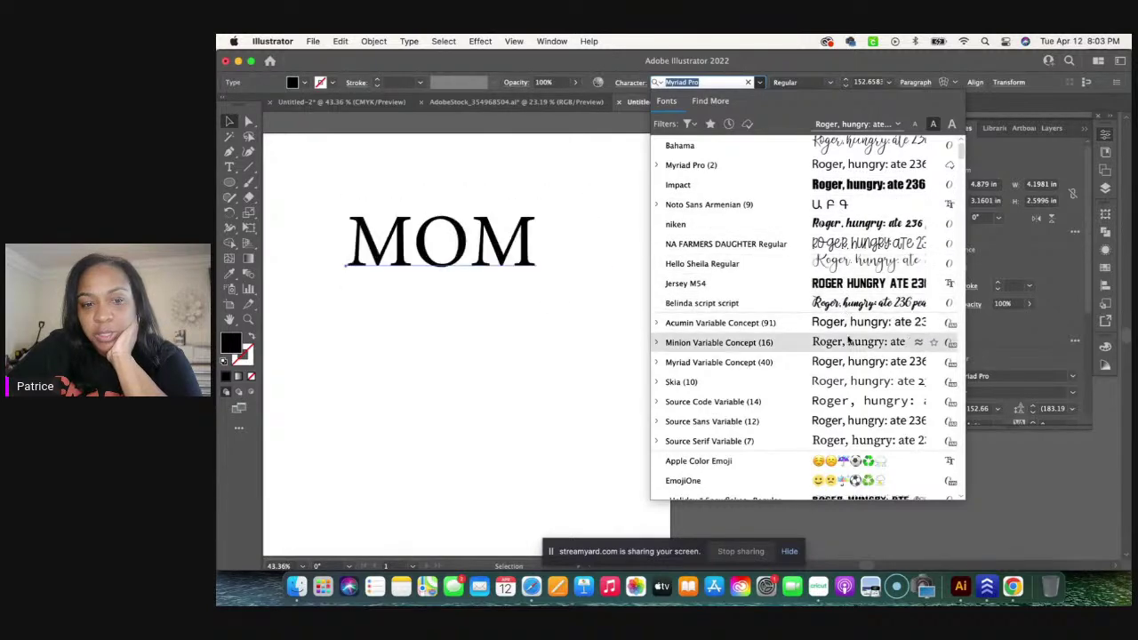
scroll(850, 349, "down", 3)
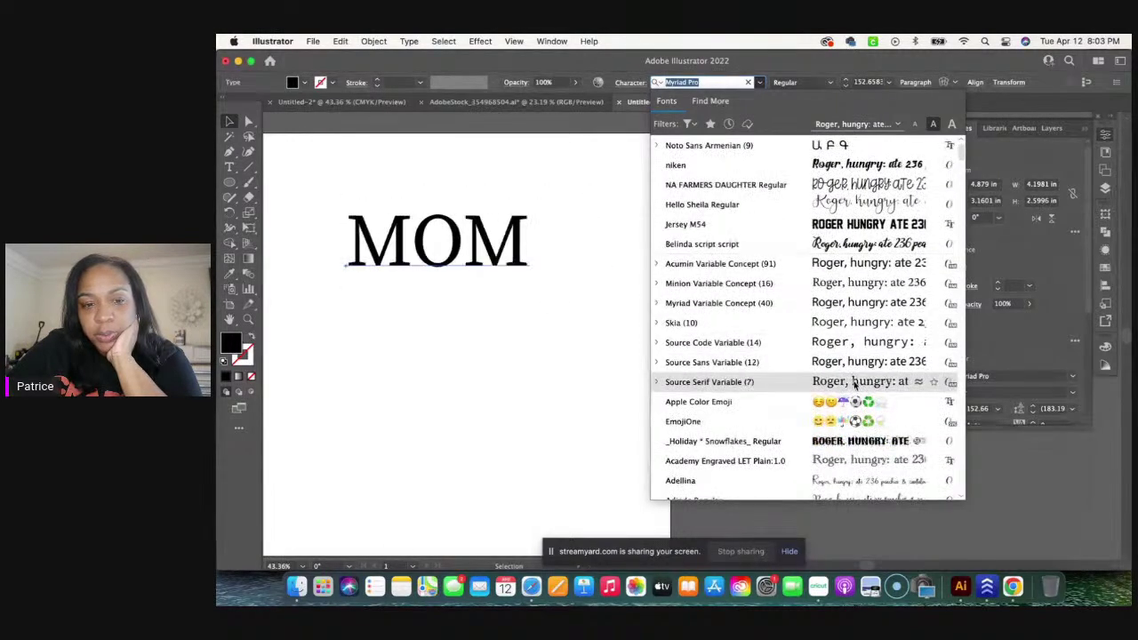
scroll(855, 383, "down", 3)
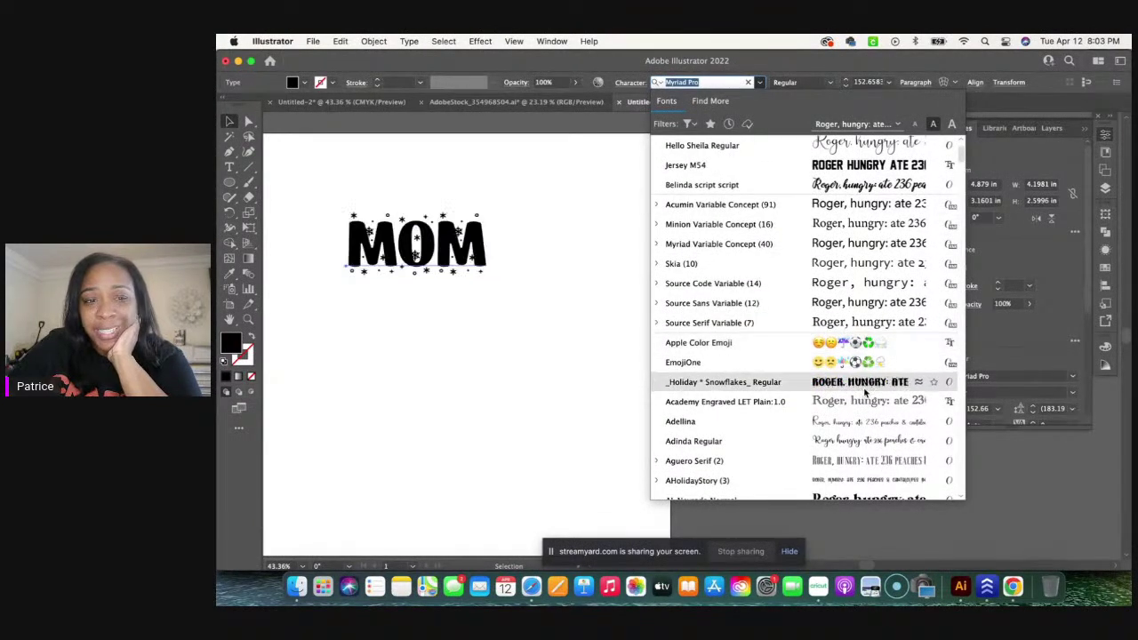
scroll(852, 423, "down", 4)
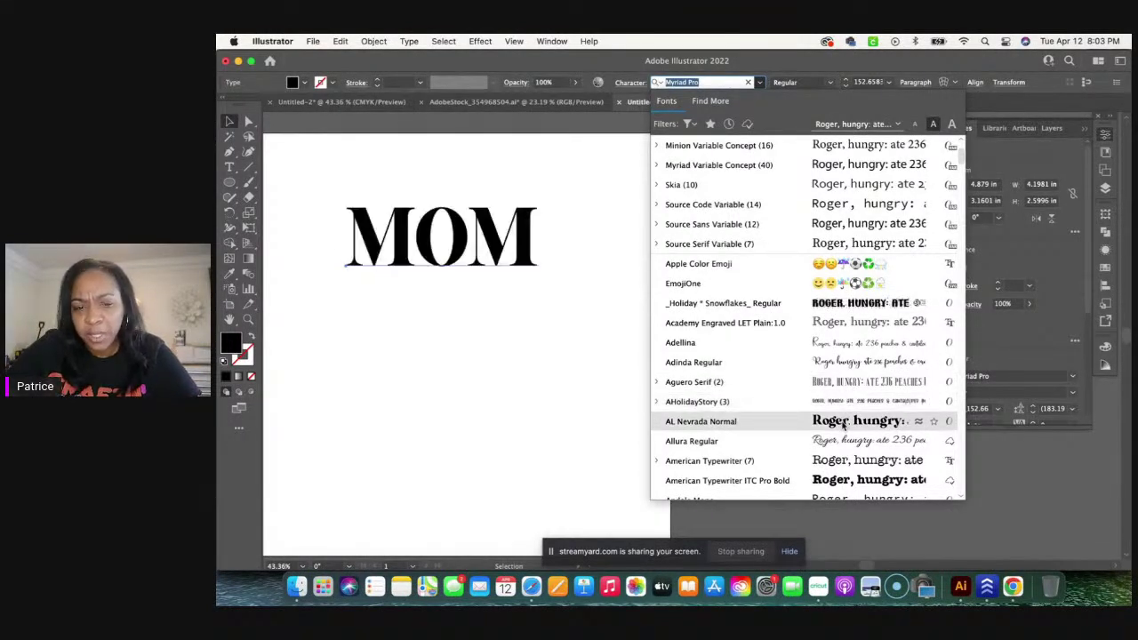
scroll(840, 440, "down", 2)
scroll(839, 439, "down", 3)
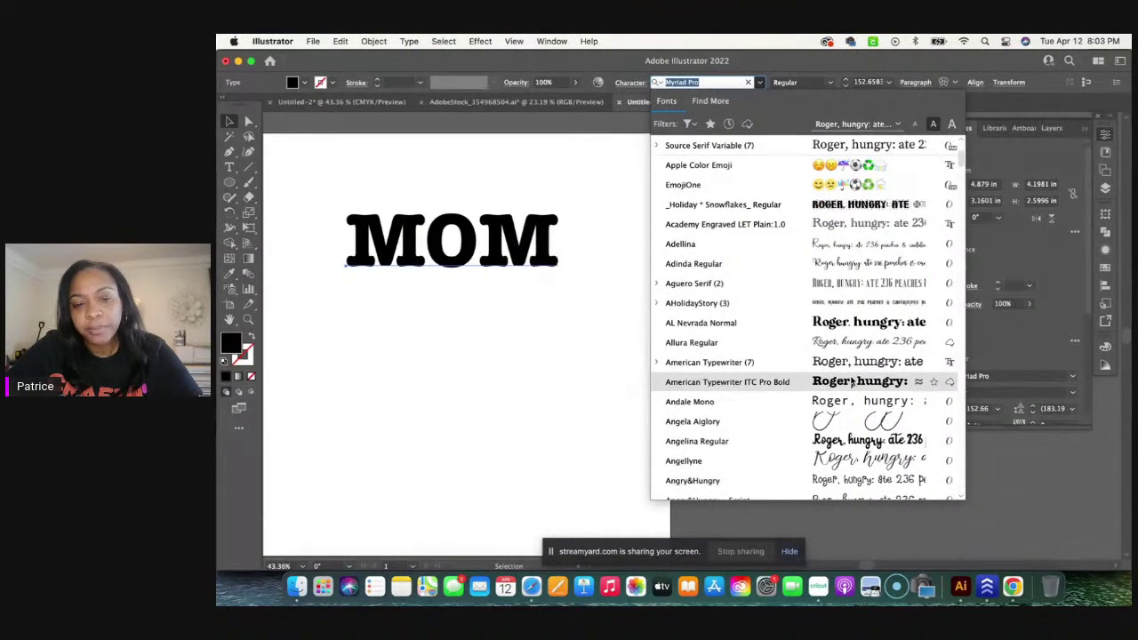
scroll(854, 423, "down", 8)
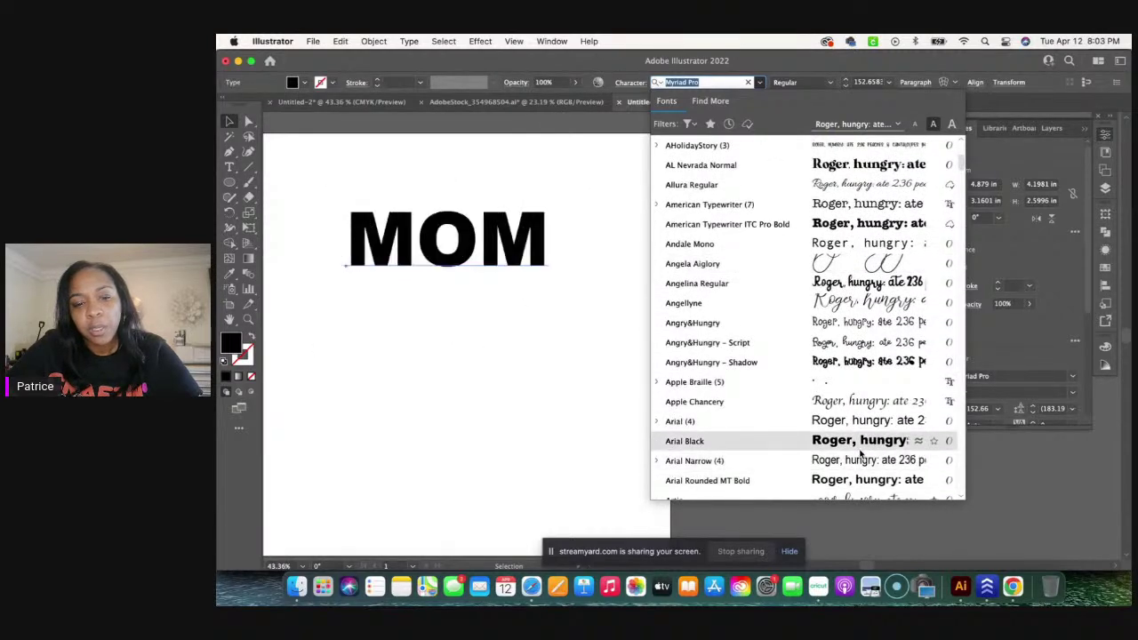
scroll(857, 439, "down", 4)
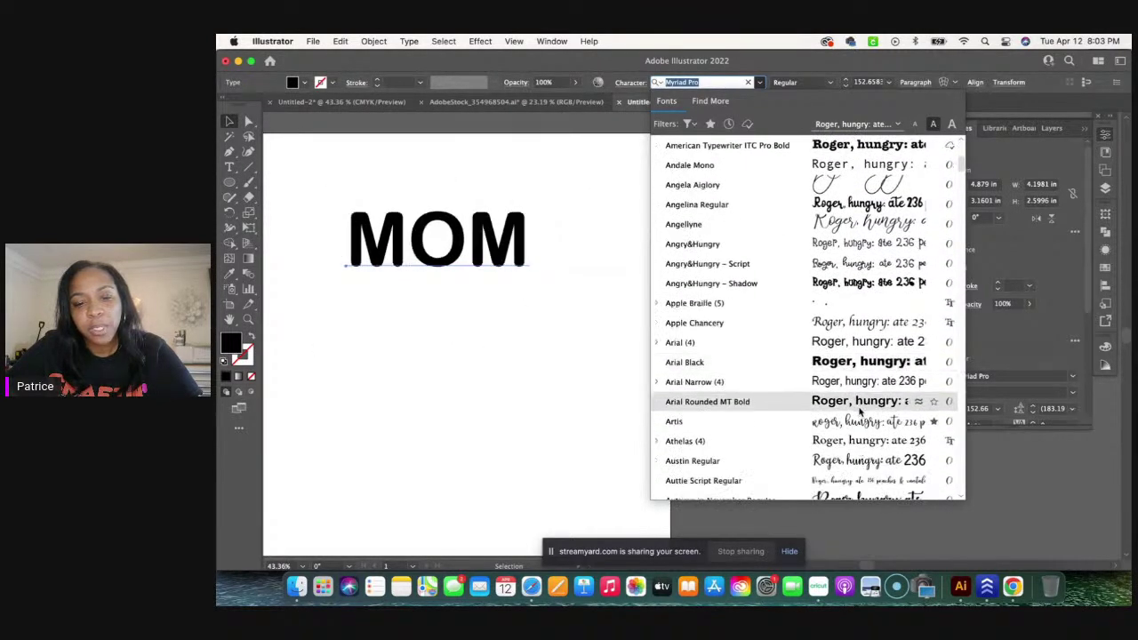
scroll(859, 410, "down", 16)
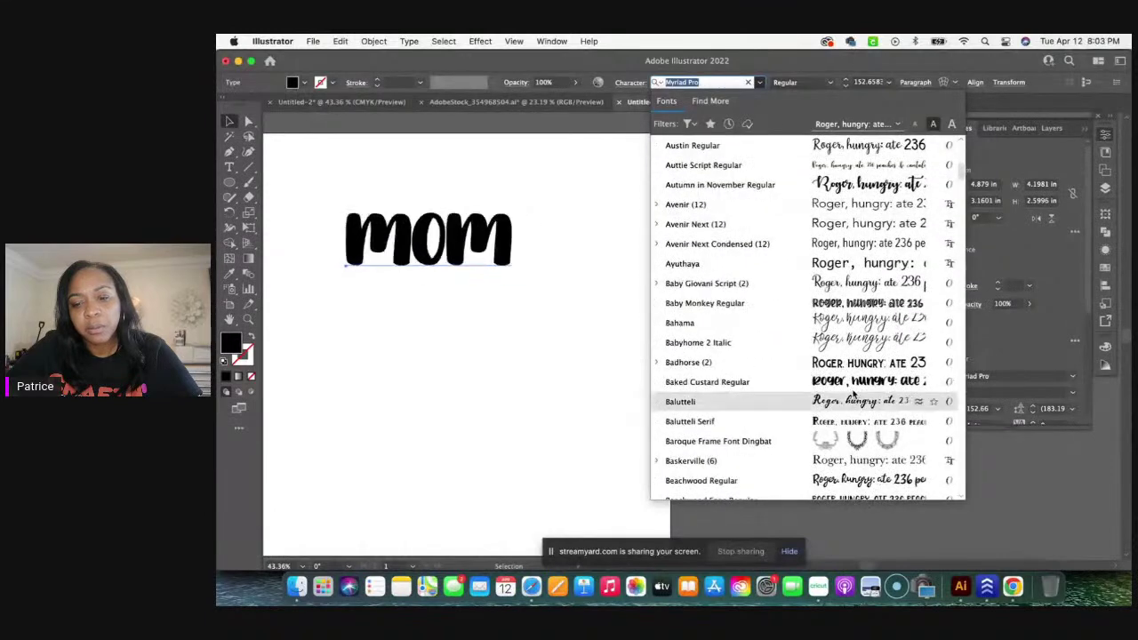
scroll(854, 384, "down", 10)
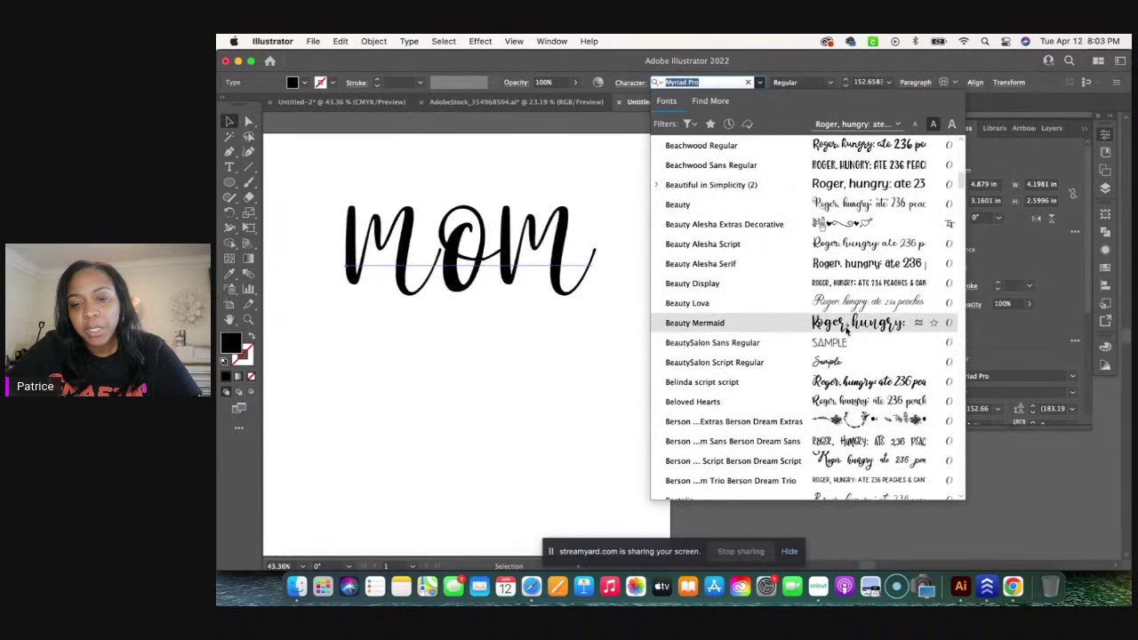
scroll(850, 384, "down", 9)
scroll(841, 384, "down", 7)
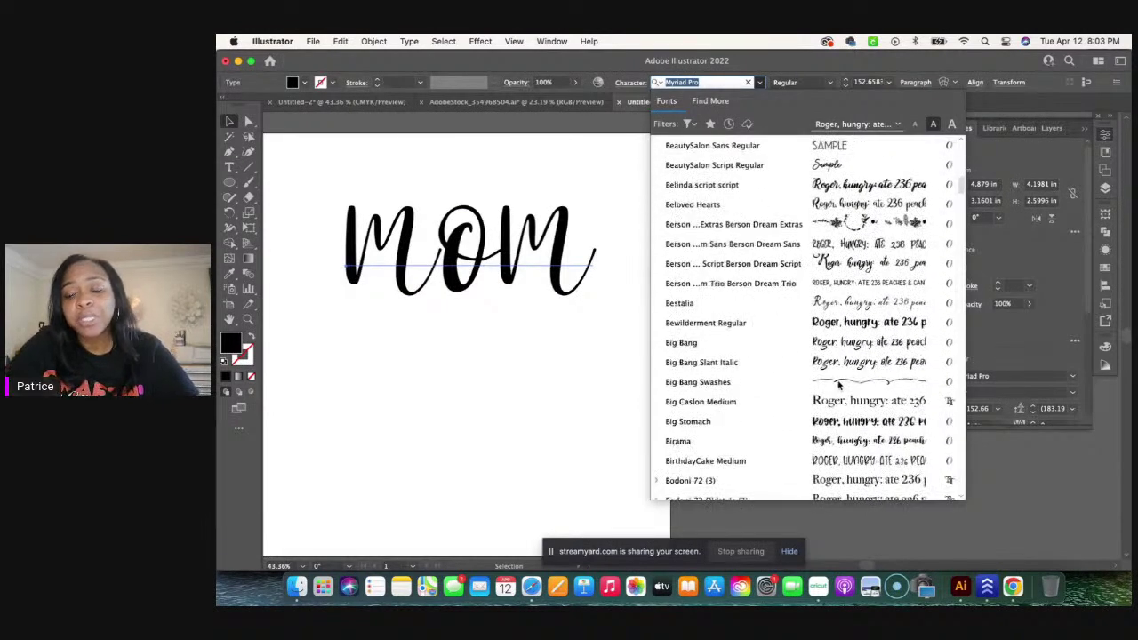
scroll(839, 385, "down", 9)
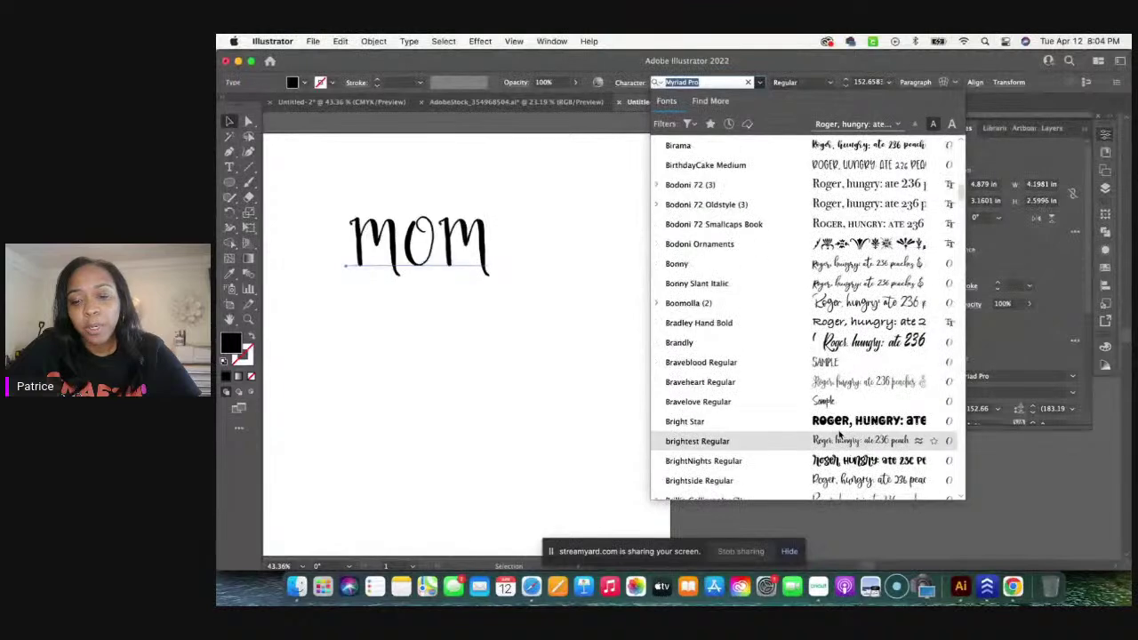
scroll(841, 427, "down", 4)
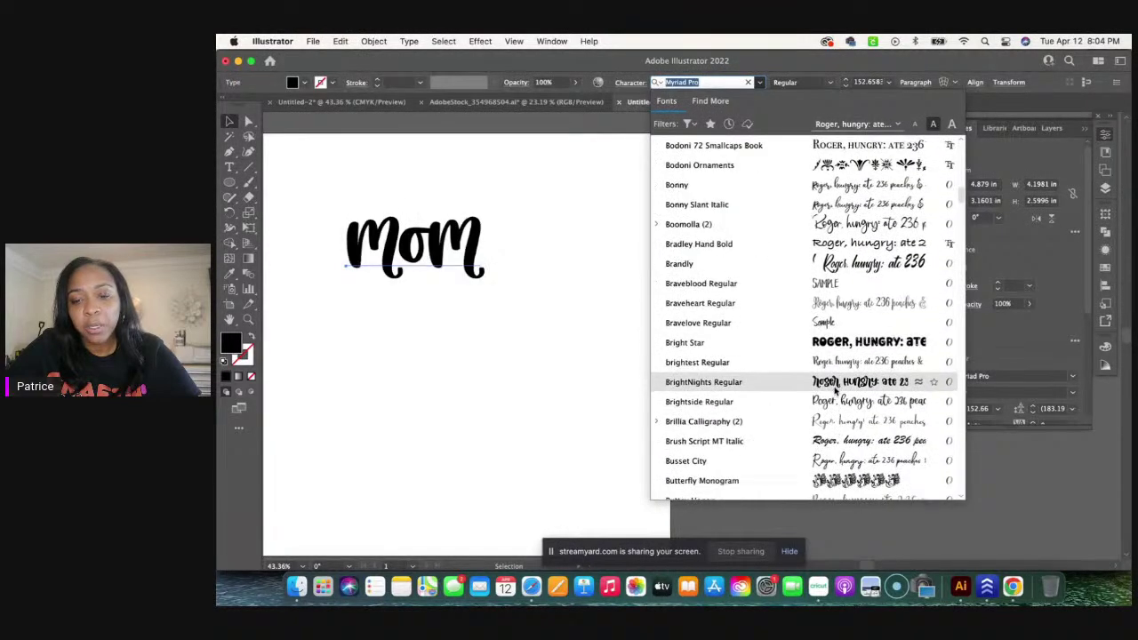
scroll(836, 389, "down", 8)
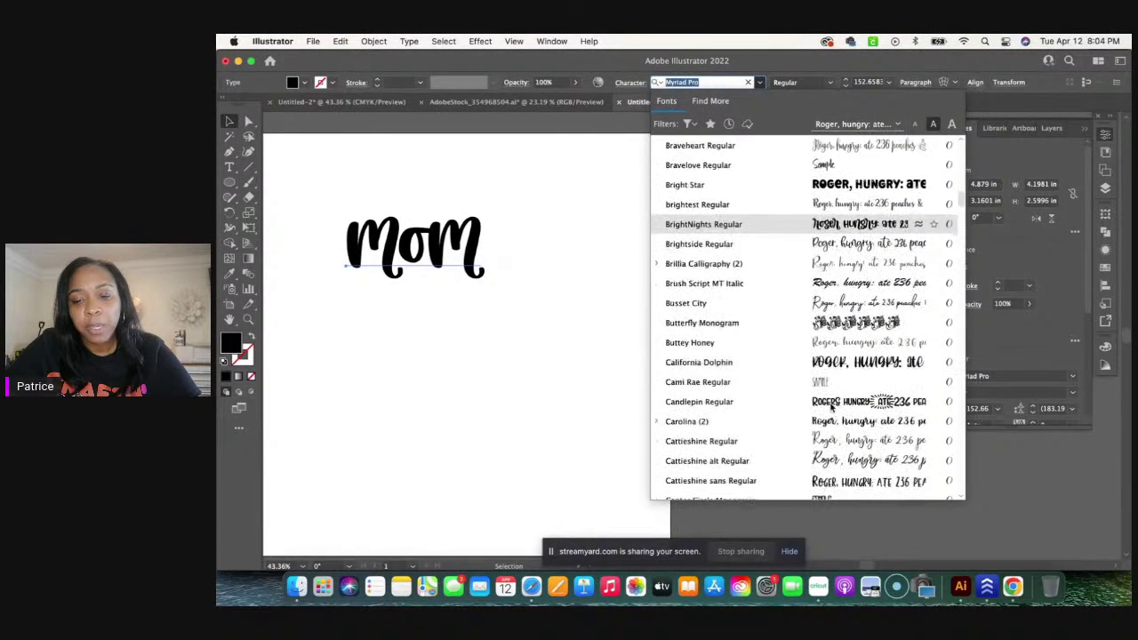
scroll(839, 382, "down", 6)
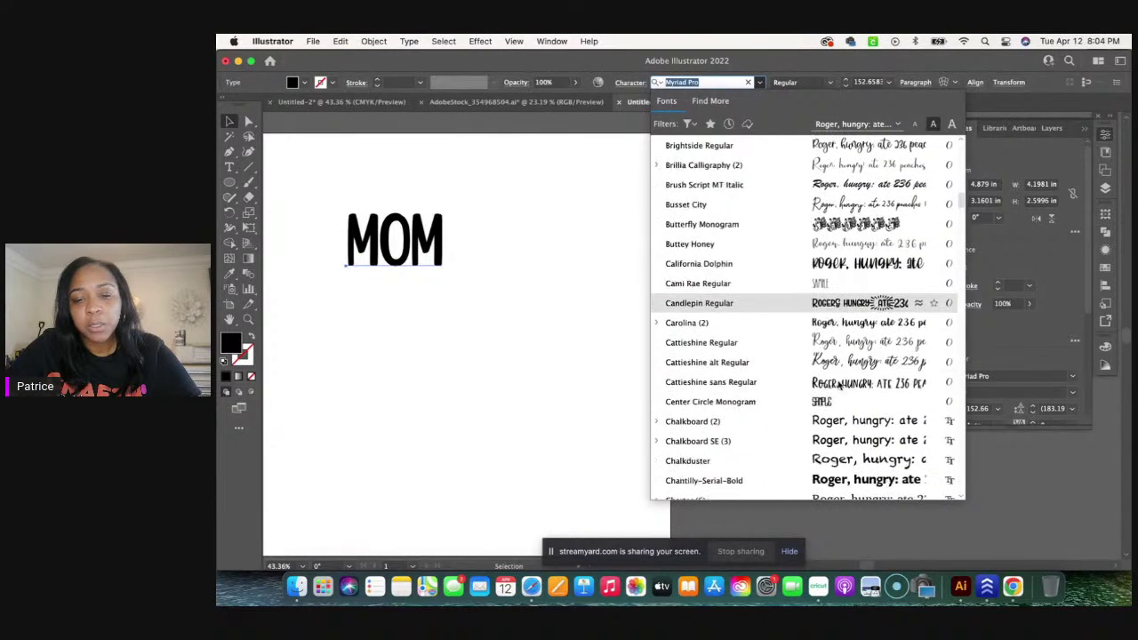
scroll(840, 384, "down", 1)
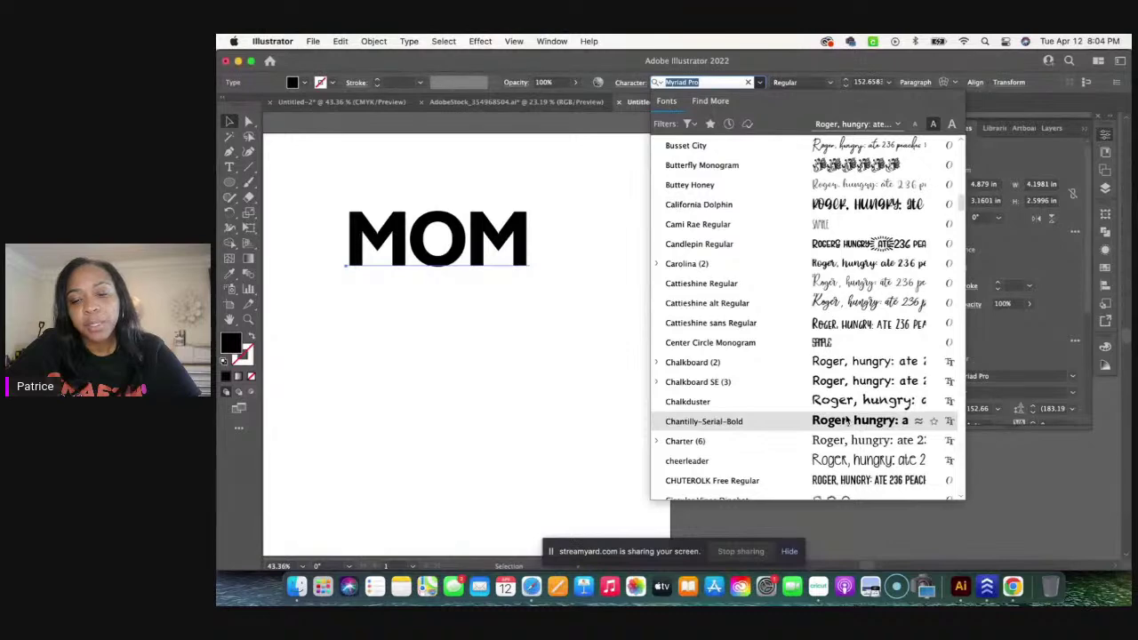
scroll(847, 420, "down", 10)
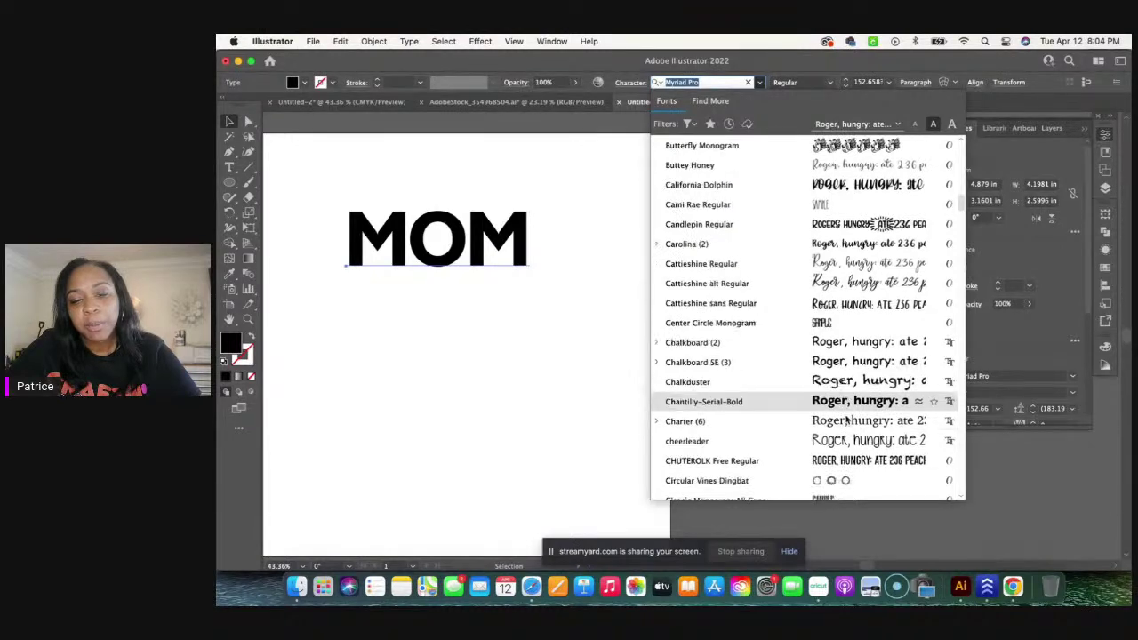
scroll(847, 420, "down", 8)
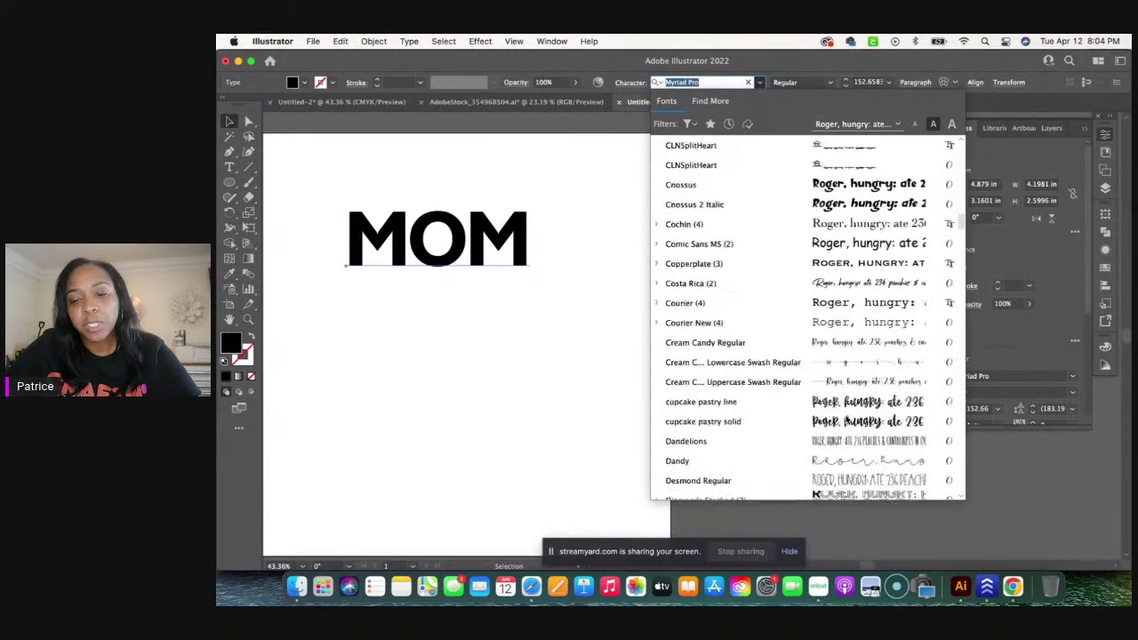
scroll(835, 355, "down", 4)
scroll(822, 356, "up", 10)
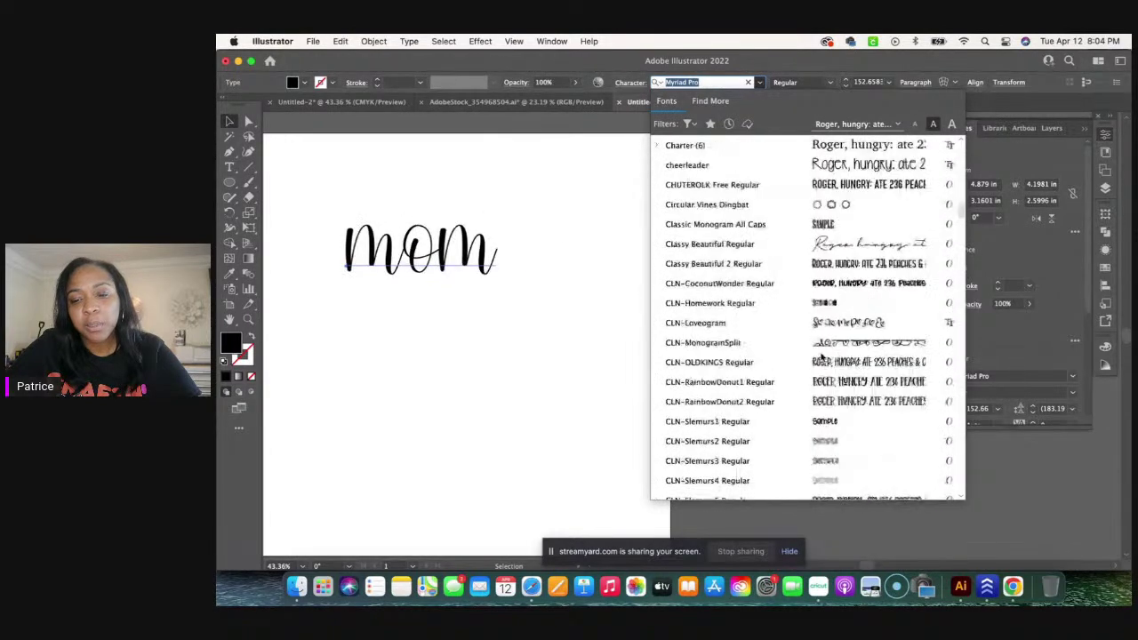
scroll(822, 356, "up", 3)
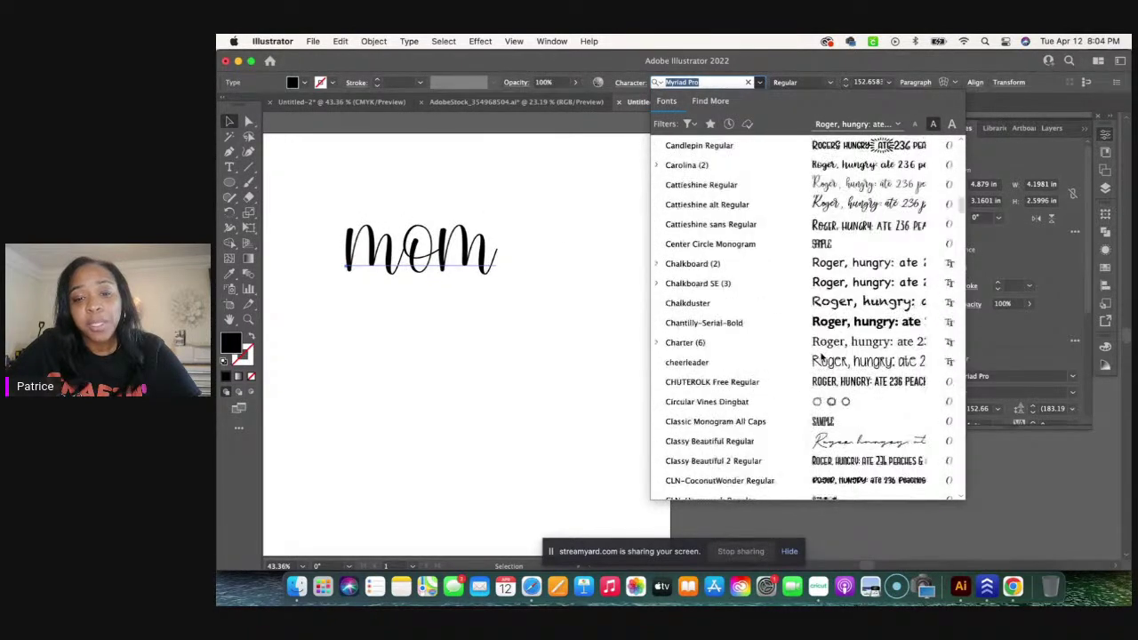
left_click(813, 322)
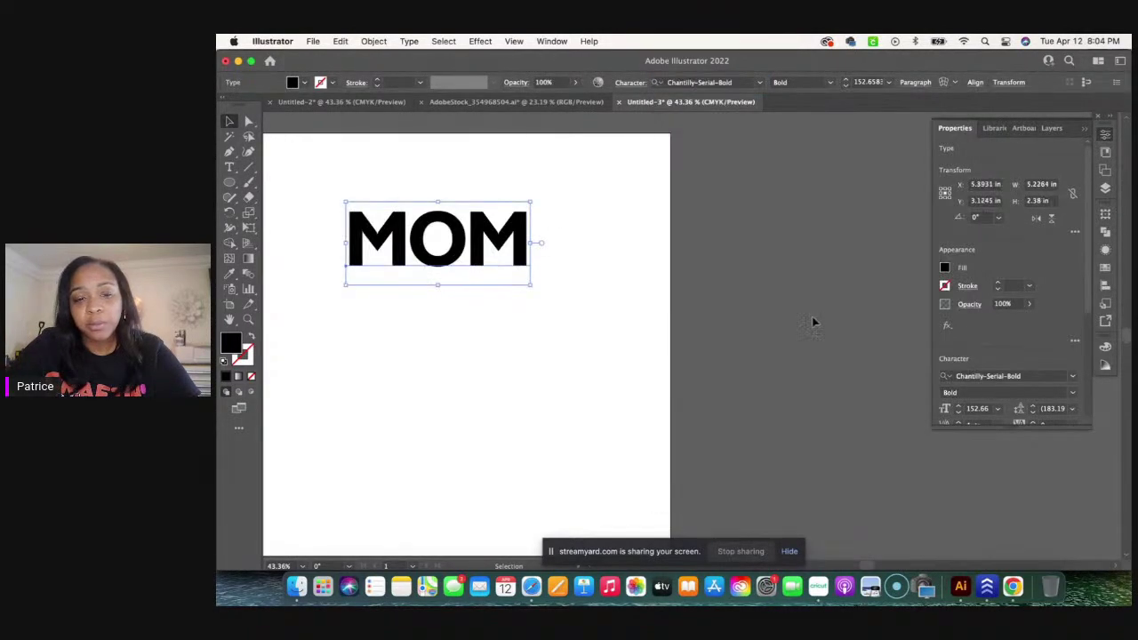
Step: Add a 5 pt black stroke around the MOM text, check it deselected, and reselect the text
left_click(378, 80)
left_click(378, 80)
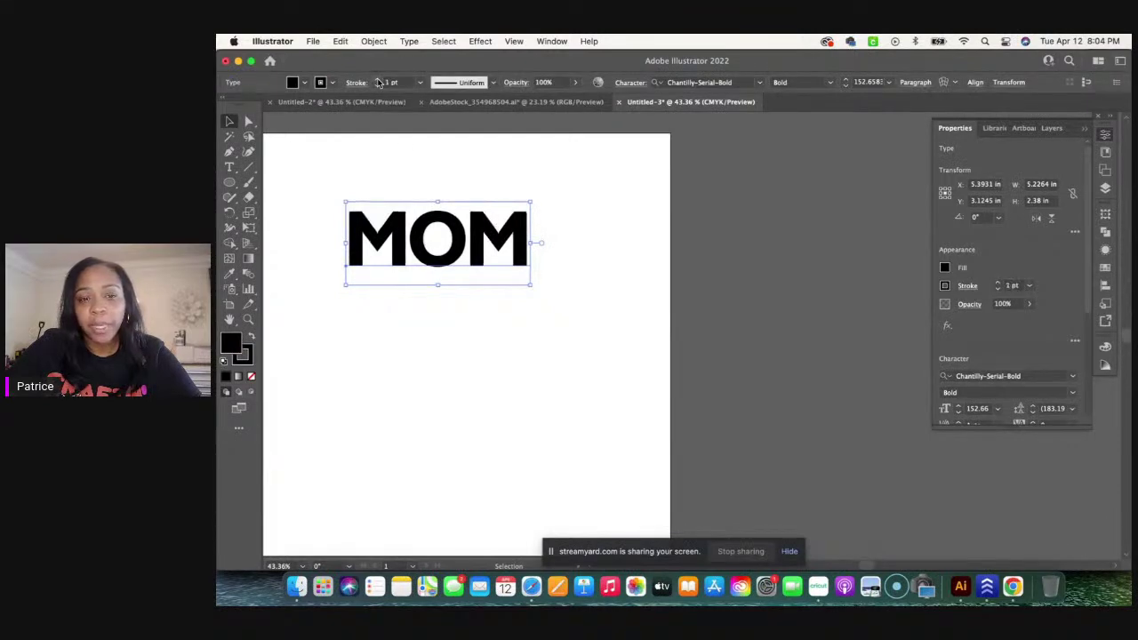
left_click(378, 80)
left_click(378, 80)
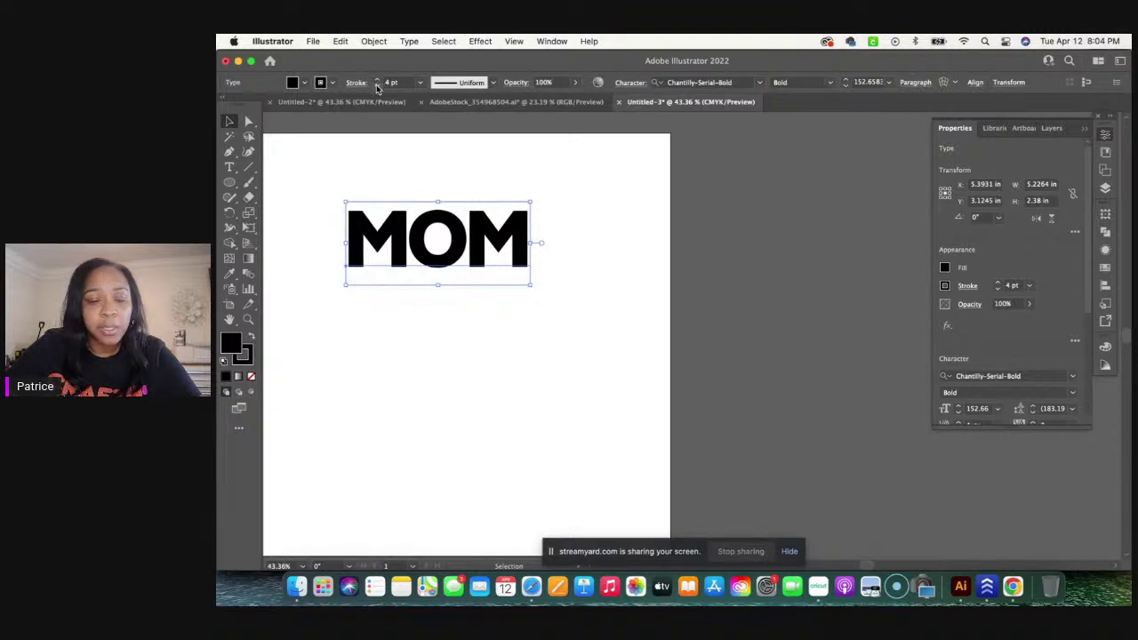
left_click(377, 80)
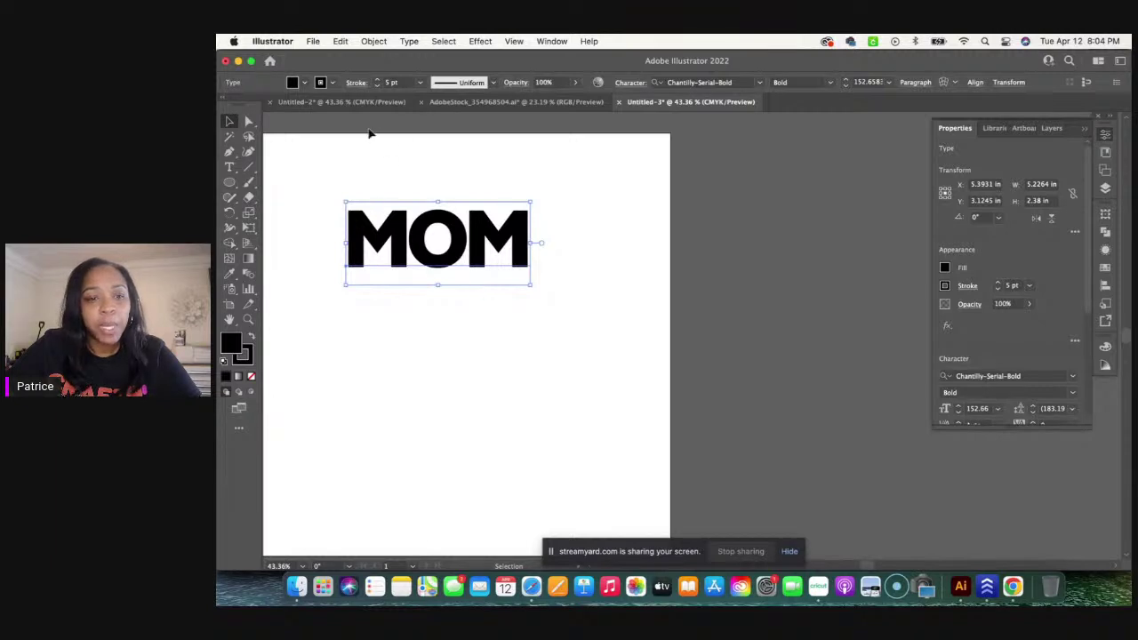
left_click(411, 159)
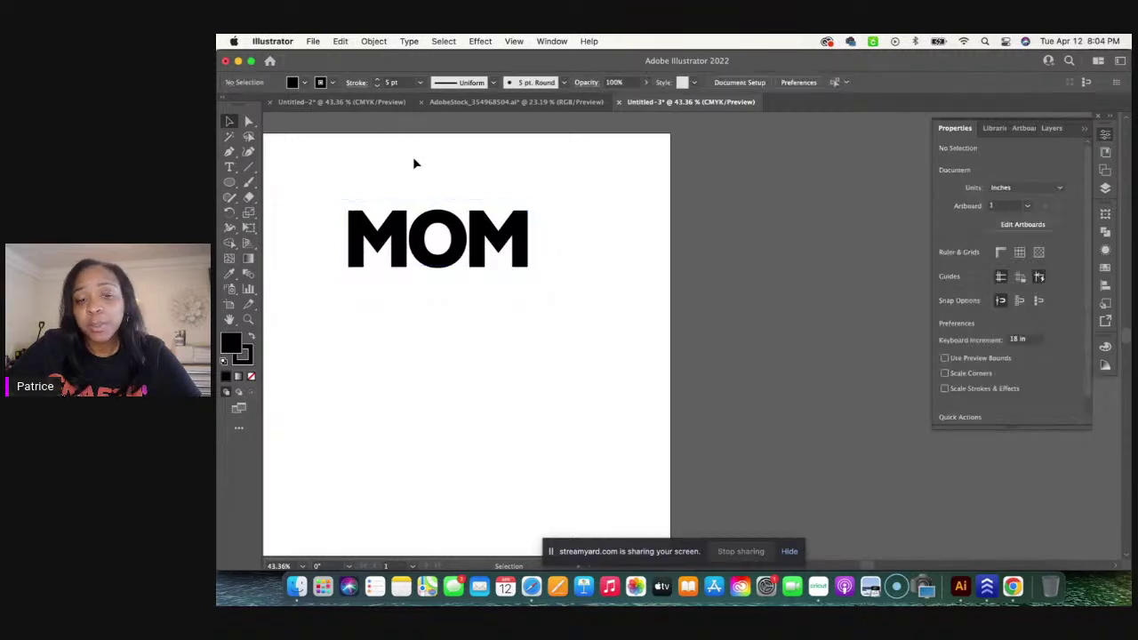
left_click(480, 233)
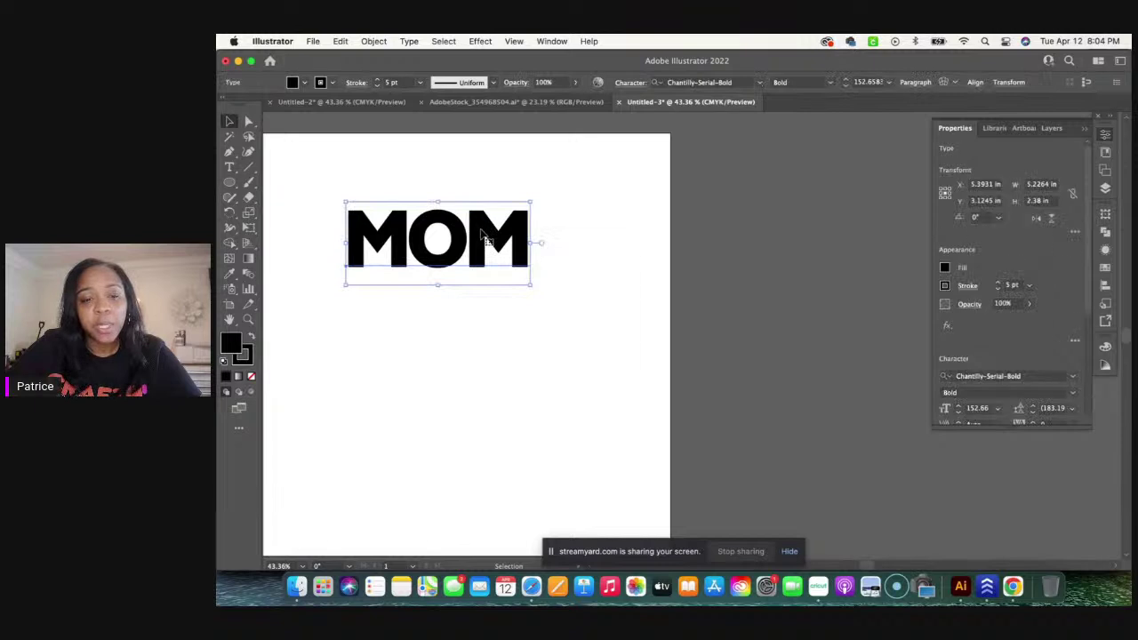
Step: Convert the MOM text to outlines and expand both its fill and stroke
right_click(480, 233)
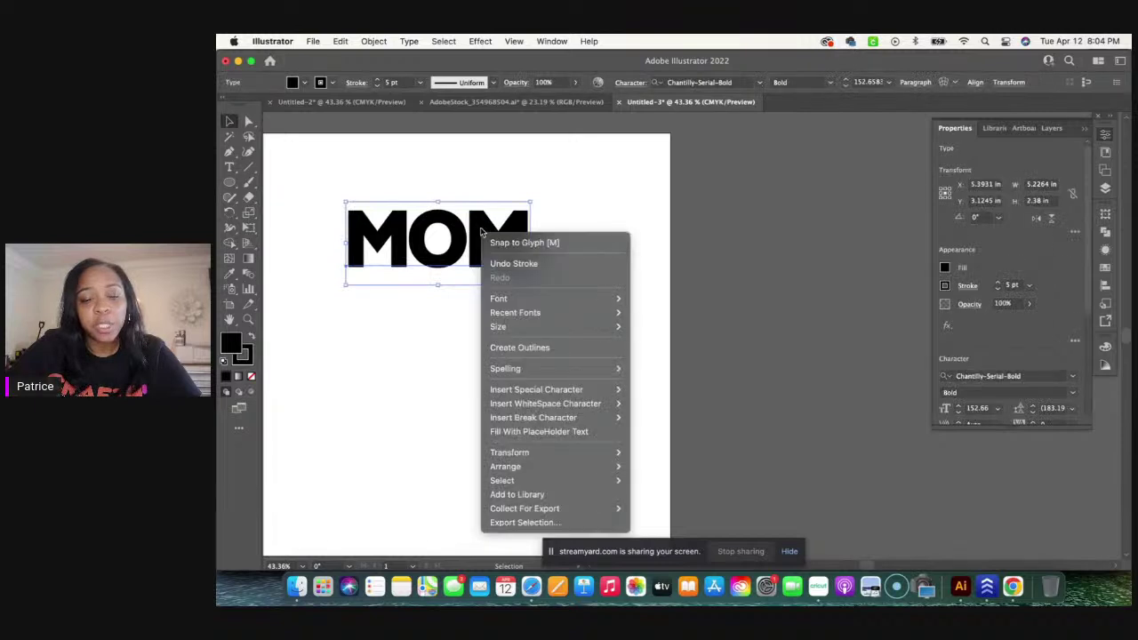
left_click(518, 348)
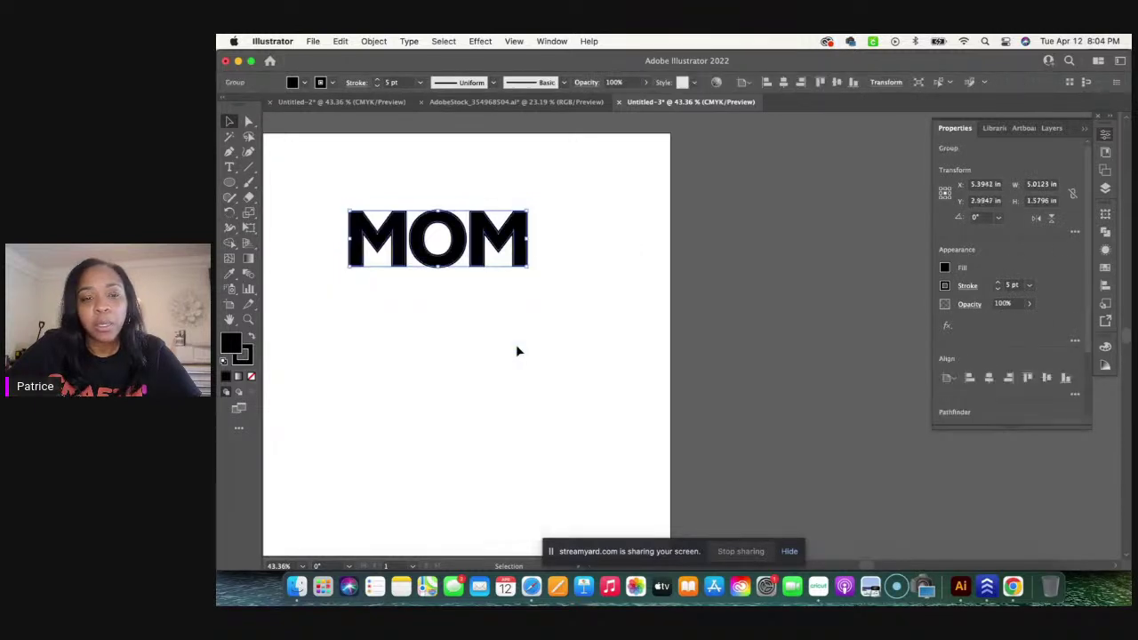
left_click(380, 41)
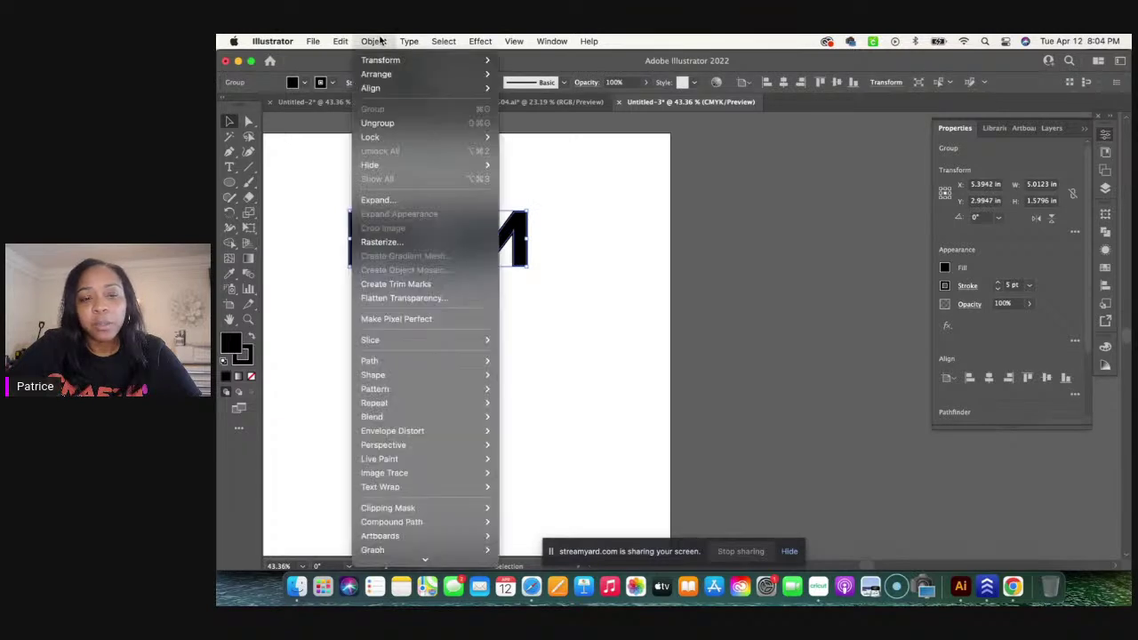
left_click(406, 201)
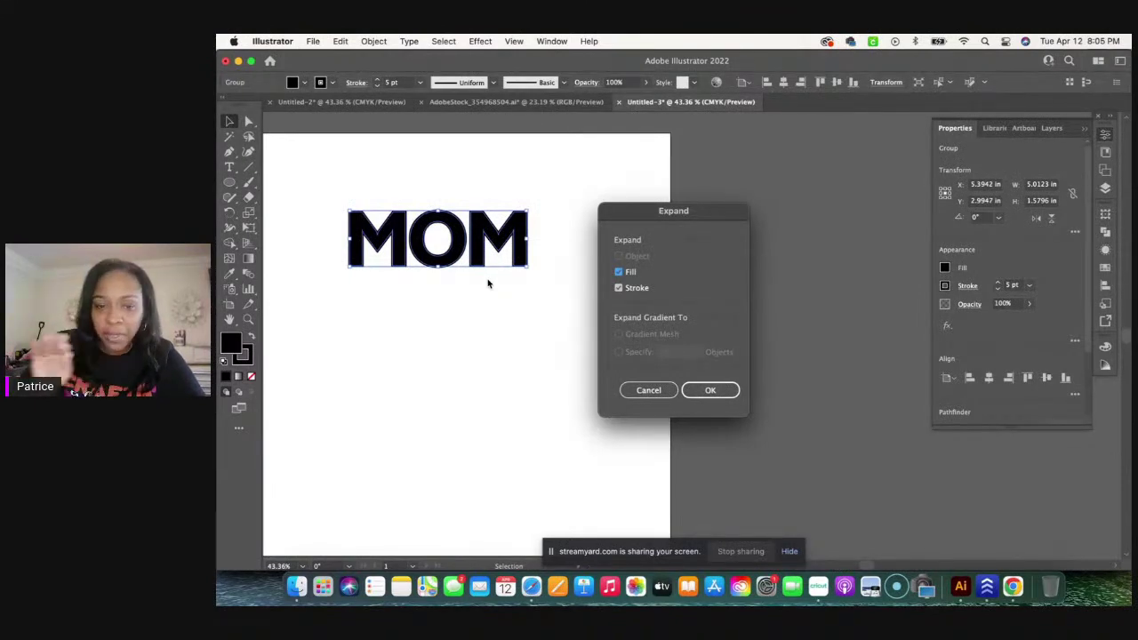
left_click(708, 393)
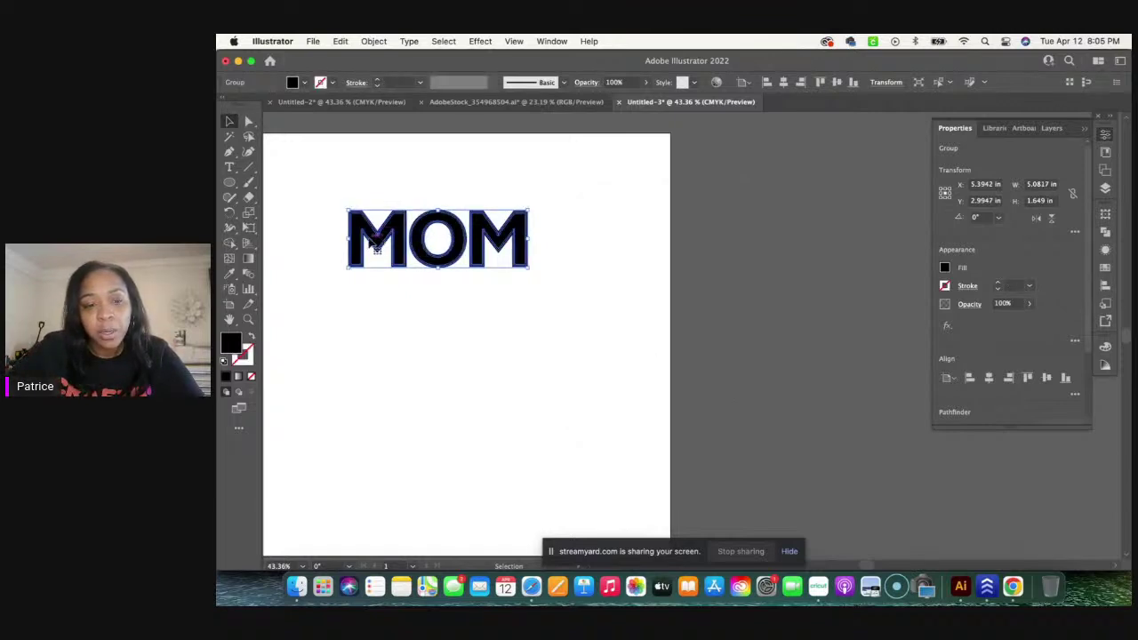
Step: Isolate the first M and move its fill shape below the lettering, apart from its expanded stroke
scroll(298, 278, "up", 5)
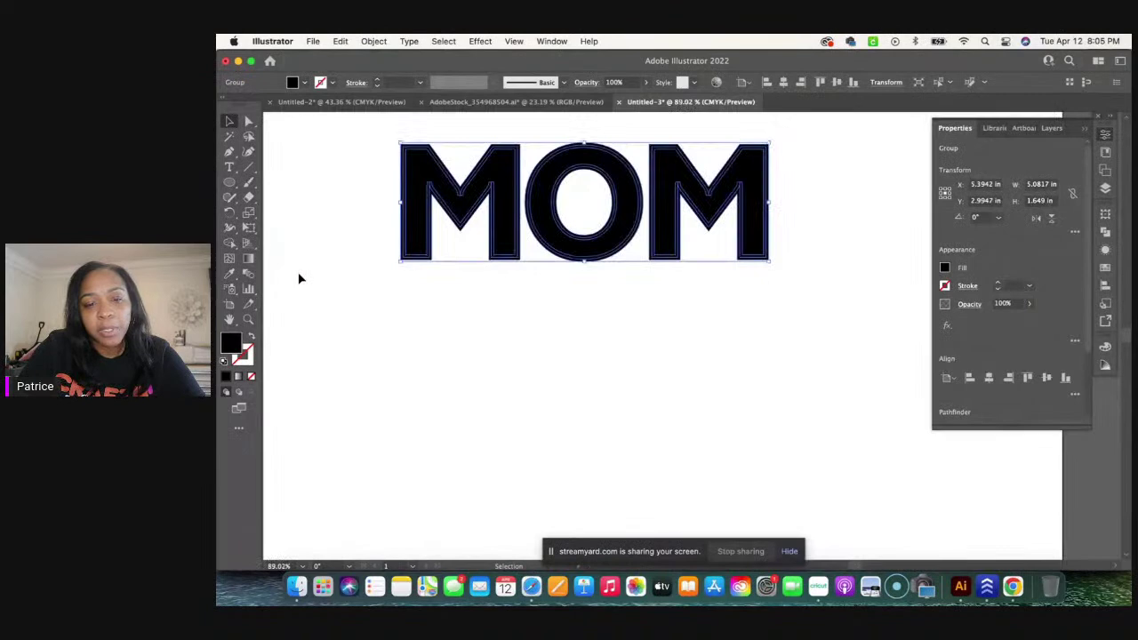
scroll(299, 278, "up", 2)
scroll(590, 393, "up", 1)
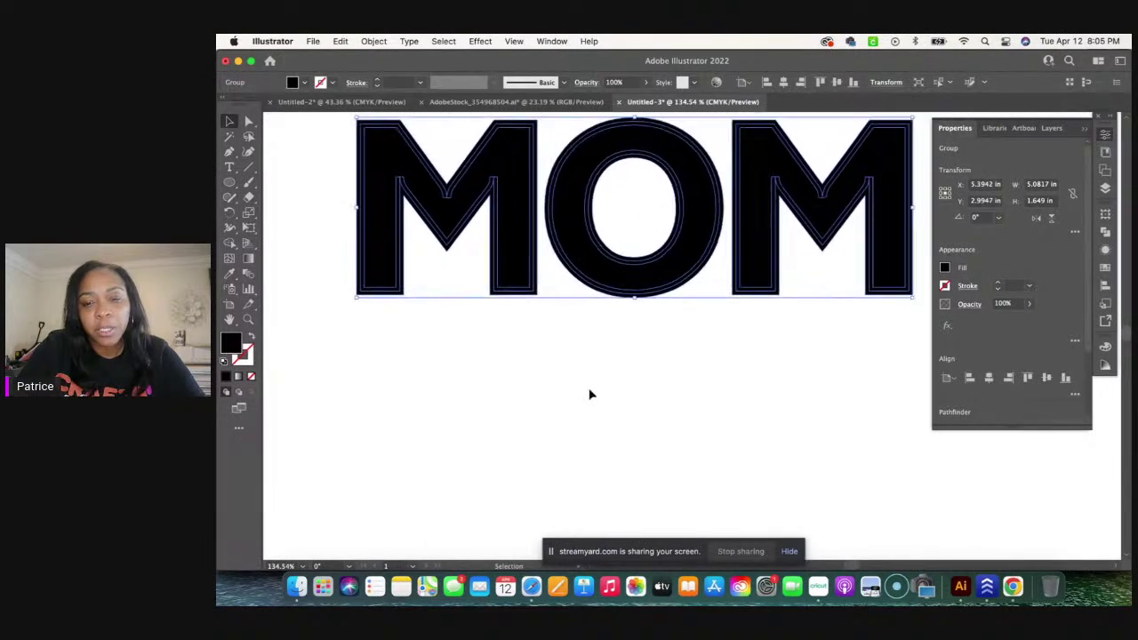
scroll(589, 394, "up", 2)
scroll(590, 394, "right", 2)
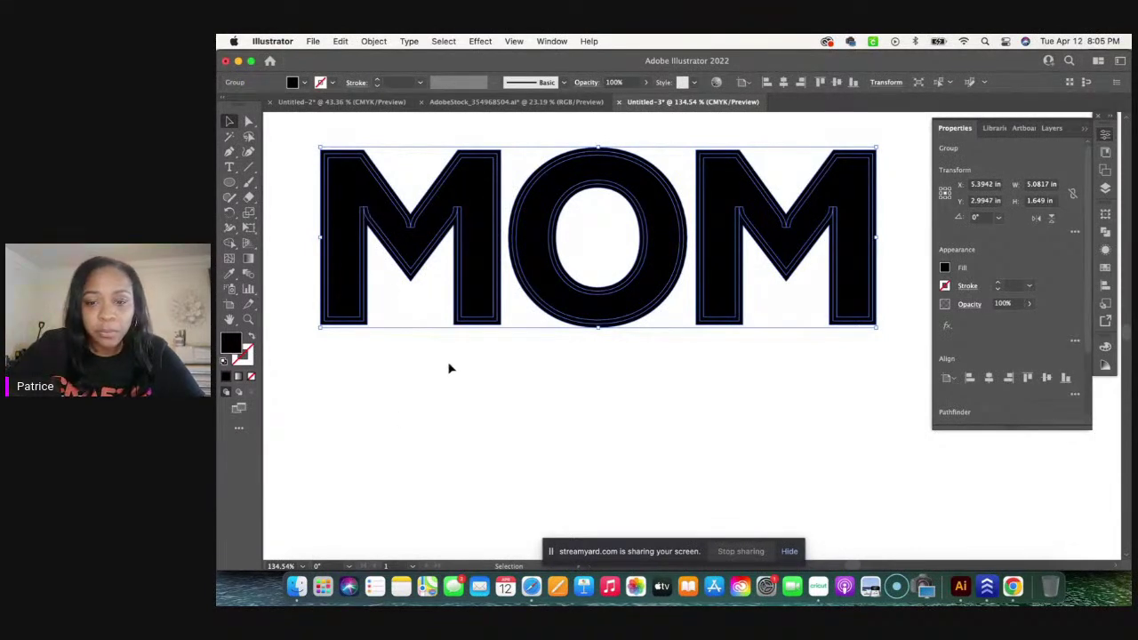
left_click(446, 332)
left_click(389, 224)
double_click(389, 223)
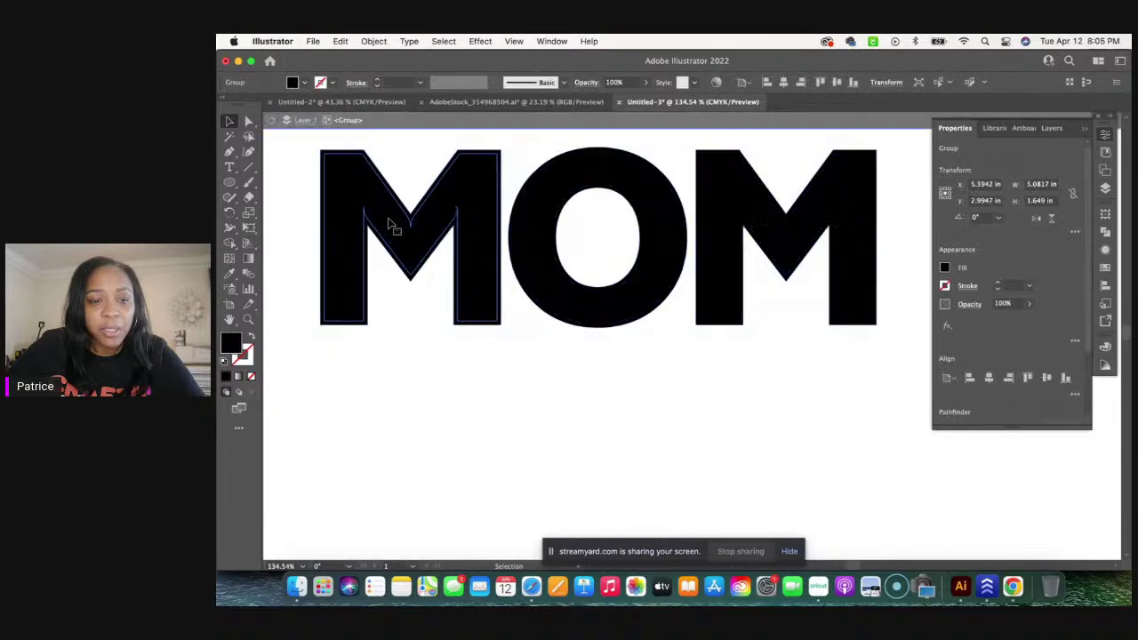
left_click(389, 223)
double_click(389, 224)
left_click(389, 223)
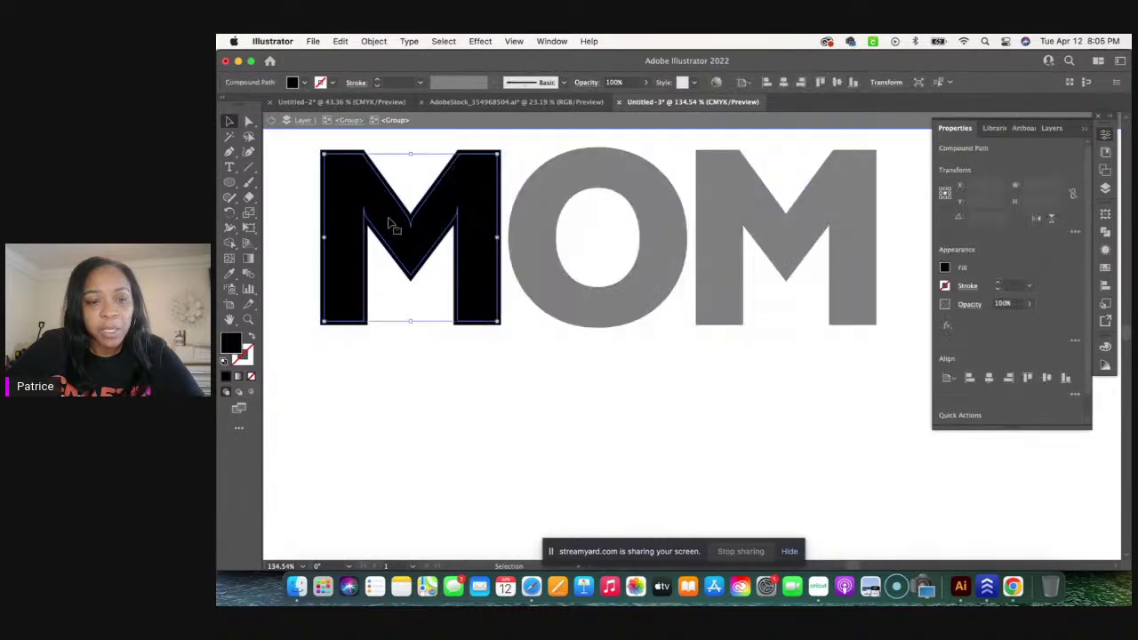
left_click_drag(389, 223, 444, 447)
Step: Isolate the first M's expanded stroke outline and move its inner contour down beside the separated fill shape
left_click(382, 236)
double_click(382, 237)
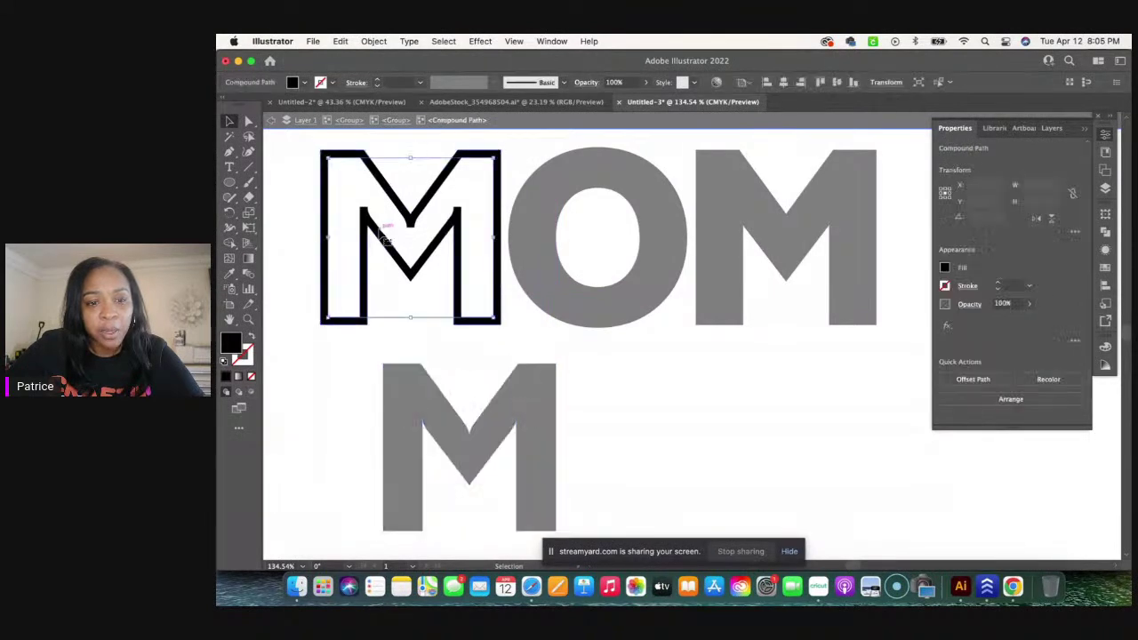
left_click_drag(381, 237, 319, 380)
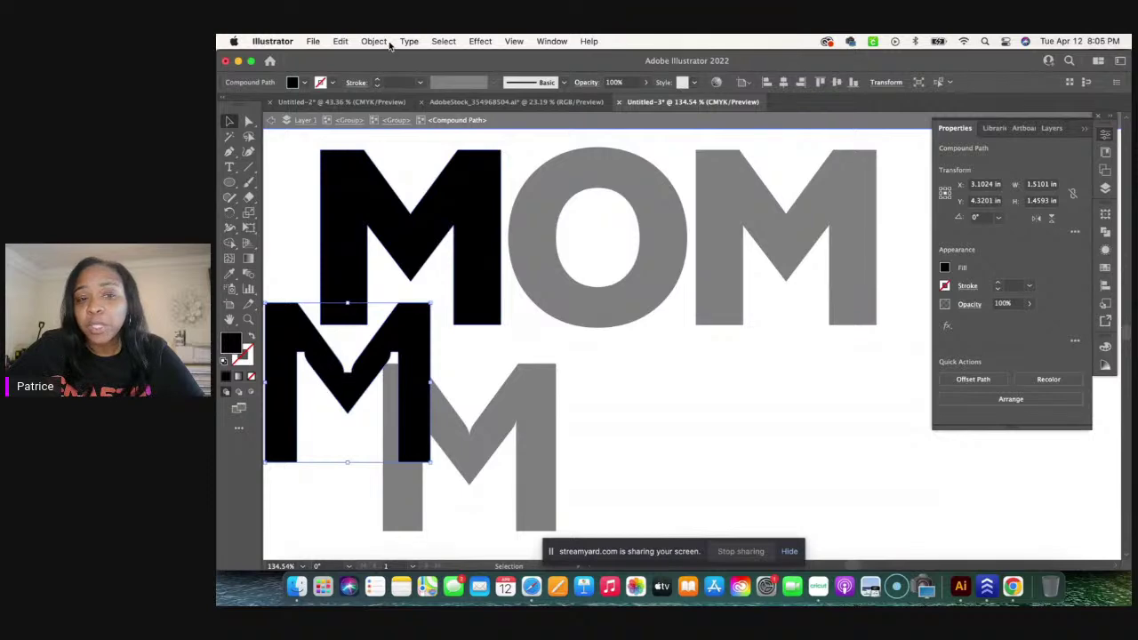
Step: Undo both moves of the first M's shapes and leave isolation mode
left_click(345, 41)
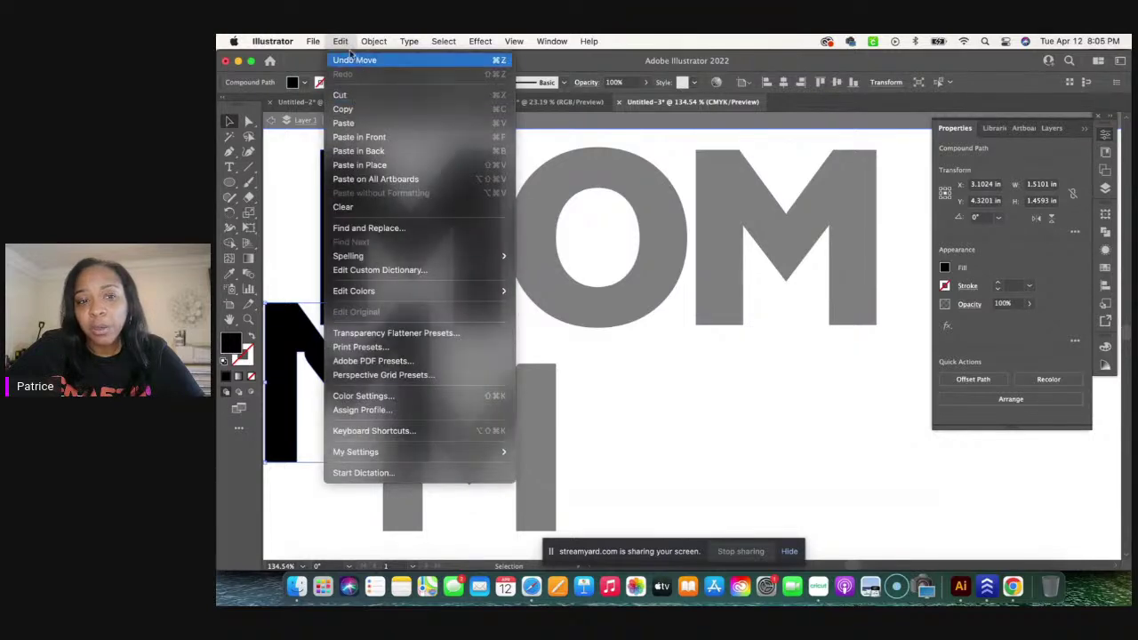
left_click(356, 59)
left_click(341, 41)
left_click(356, 60)
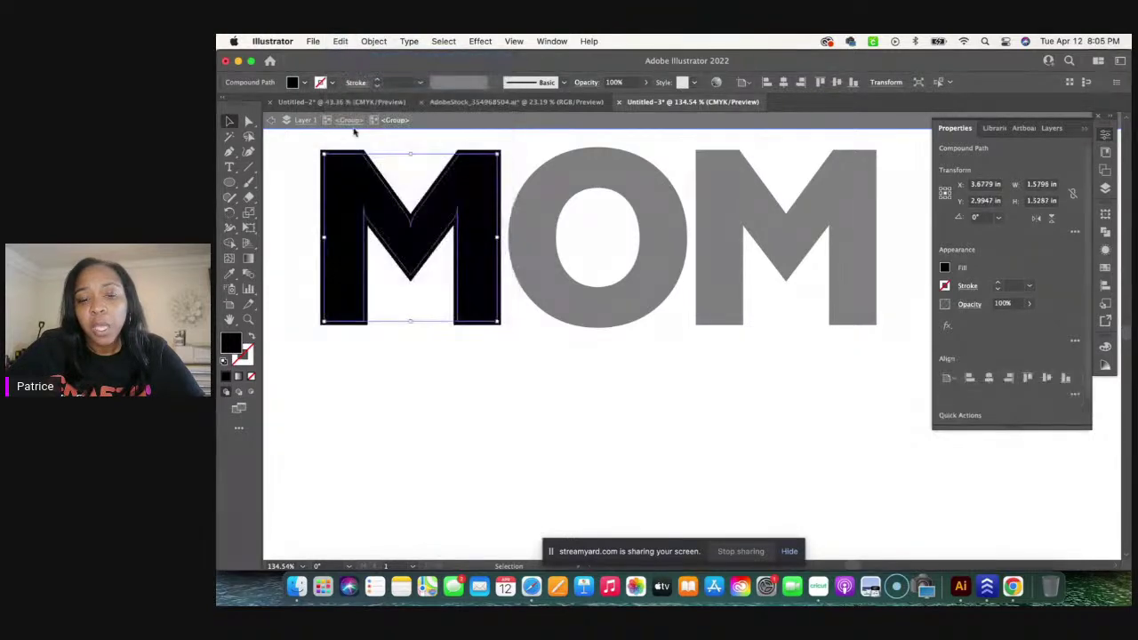
double_click(488, 414)
Step: Select the whole MOM lettering and unite its fill and stroke shapes with Pathfinder
left_click_drag(439, 411, 810, 178)
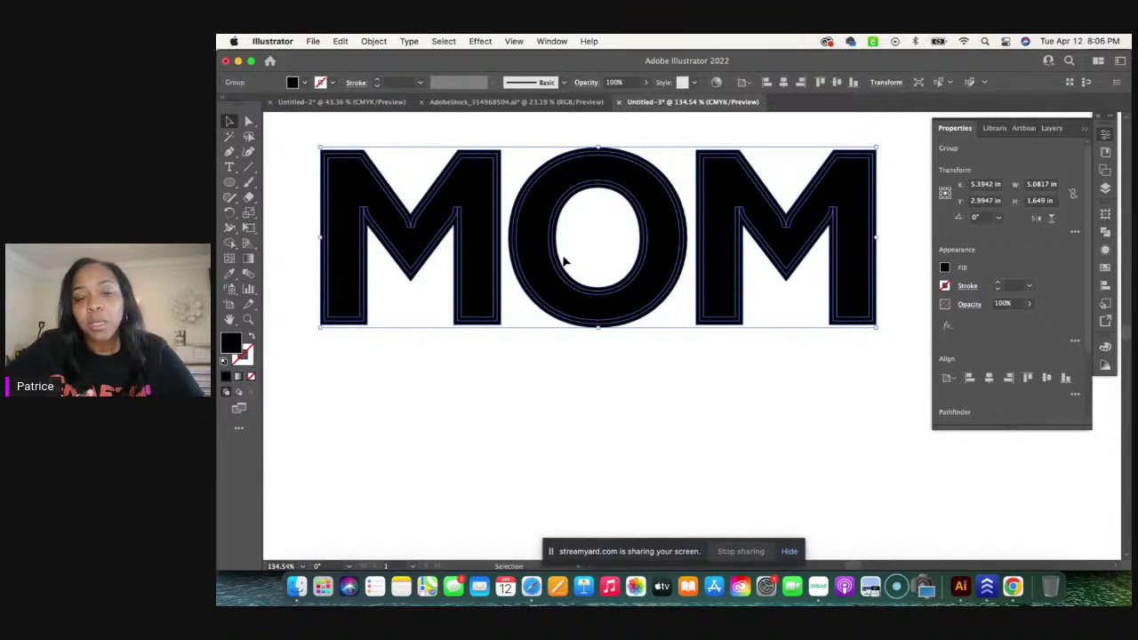
left_click(1106, 232)
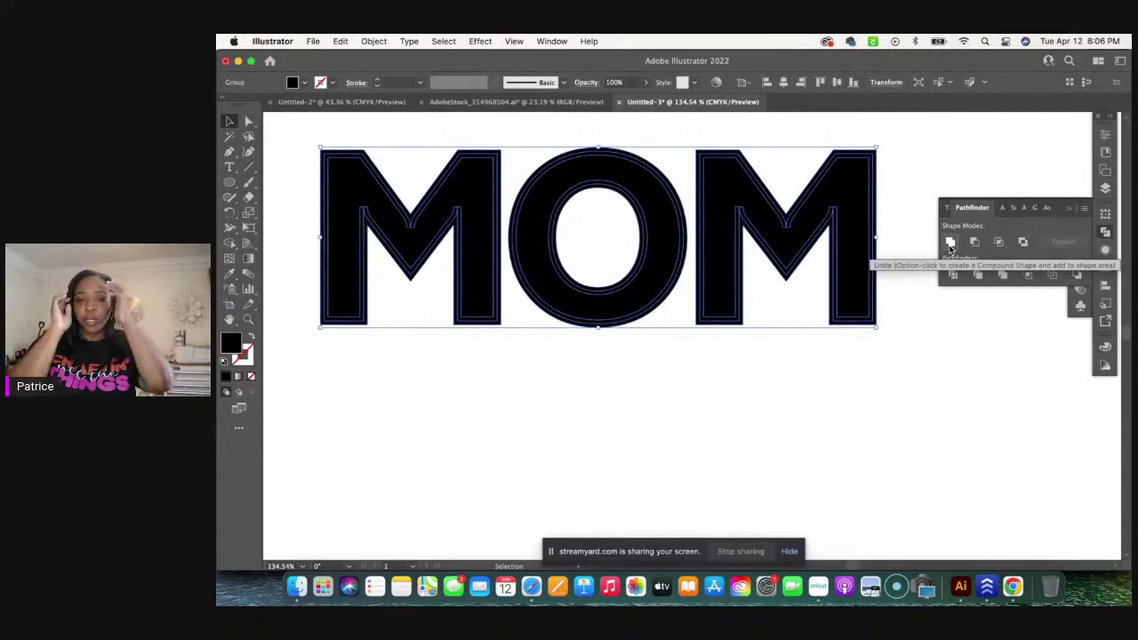
left_click(523, 43)
mouse_move(540, 45)
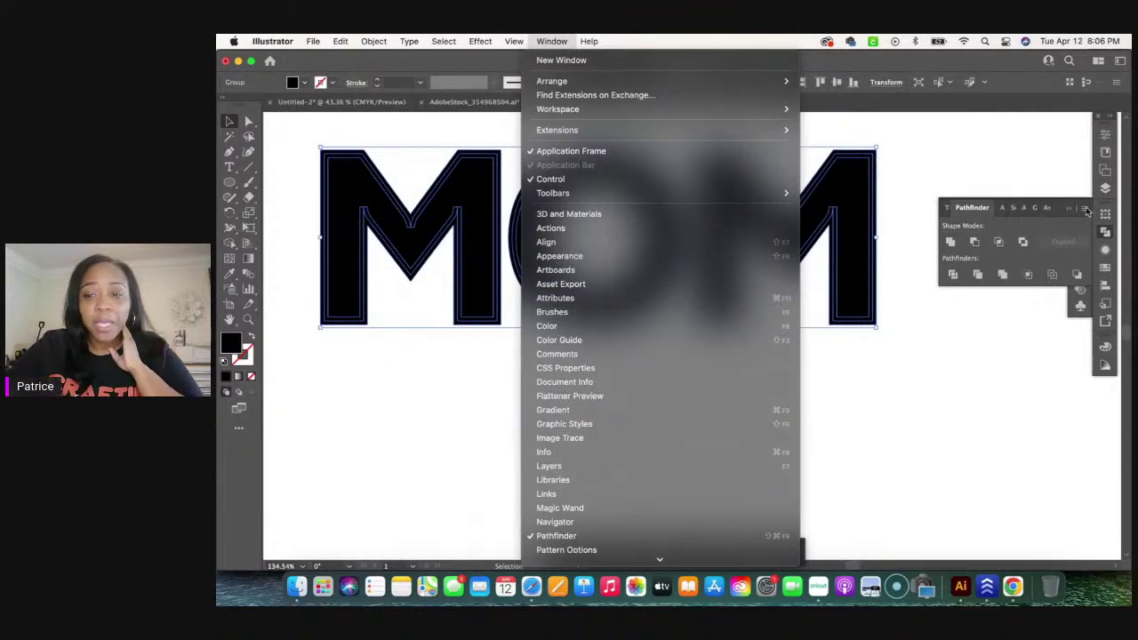
left_click(1076, 182)
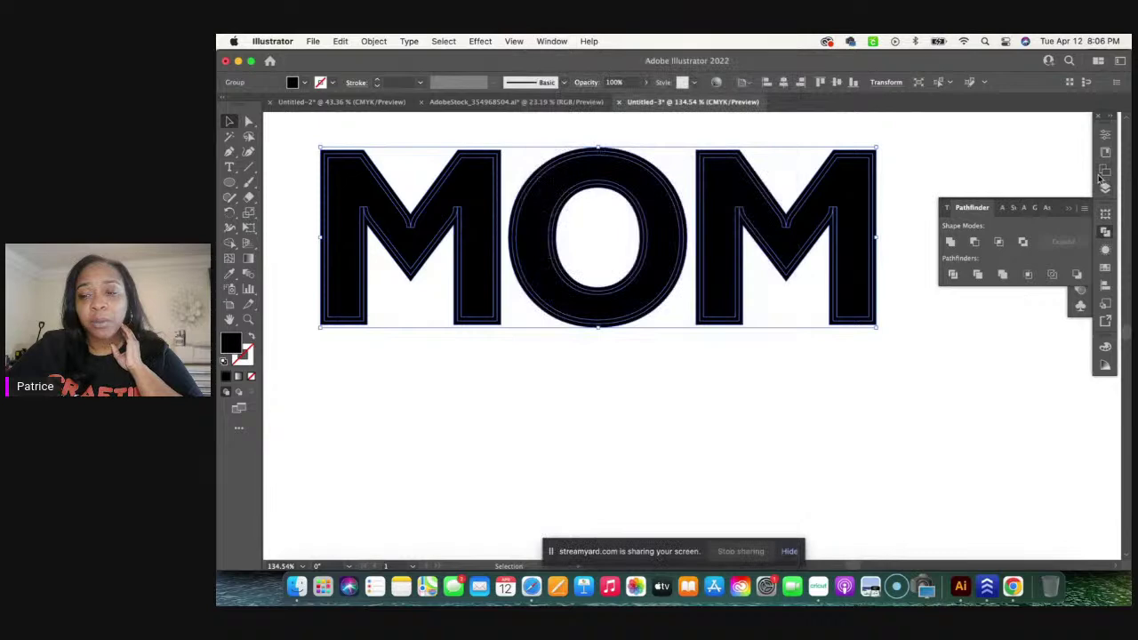
left_click(950, 243)
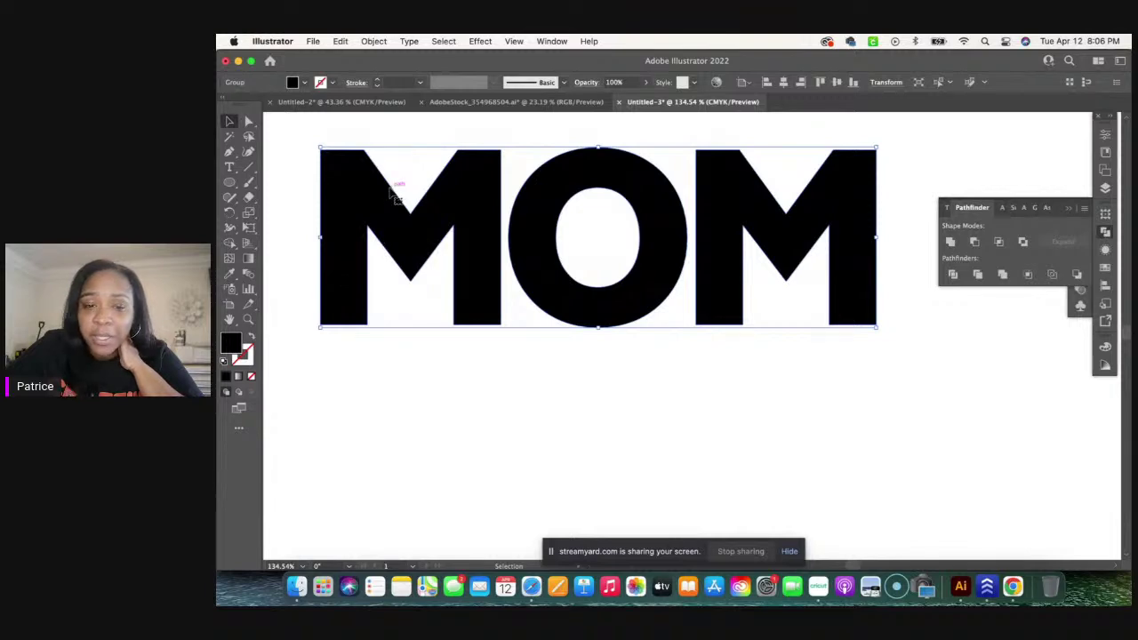
Step: Check the united MOM lettering deselected and reselected, and look at the options available for the group
left_click(442, 395)
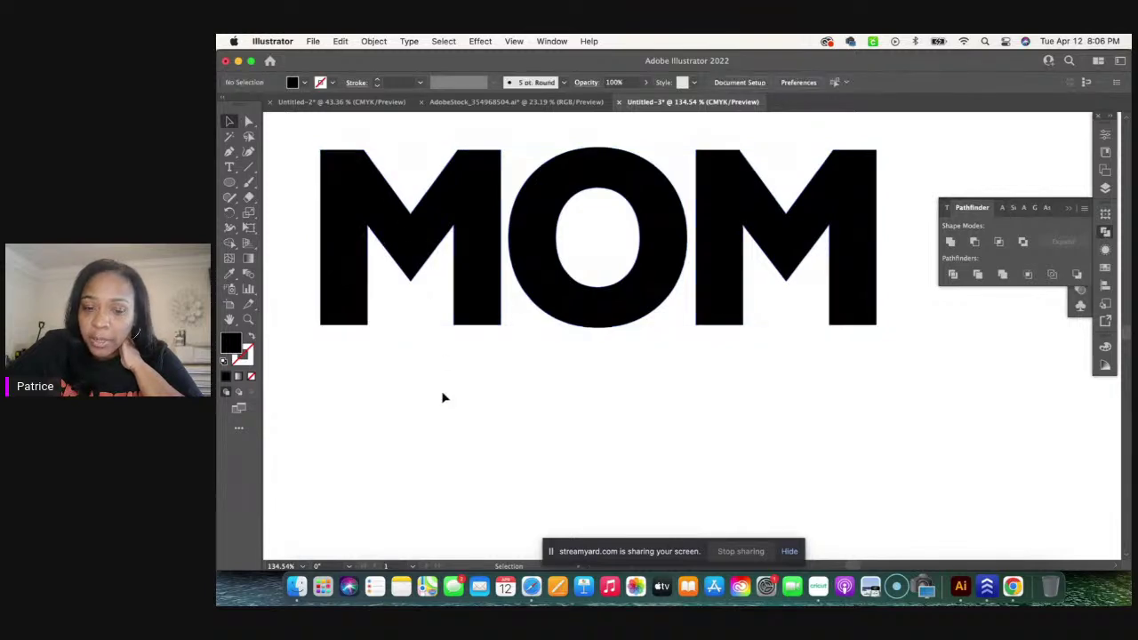
left_click(462, 222)
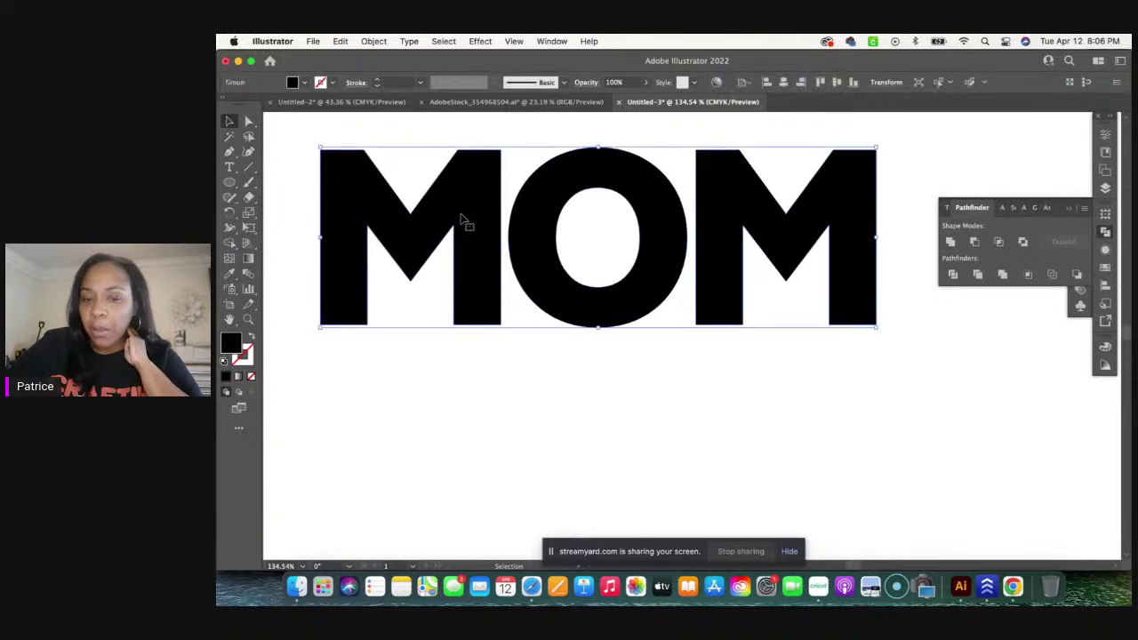
right_click(468, 205)
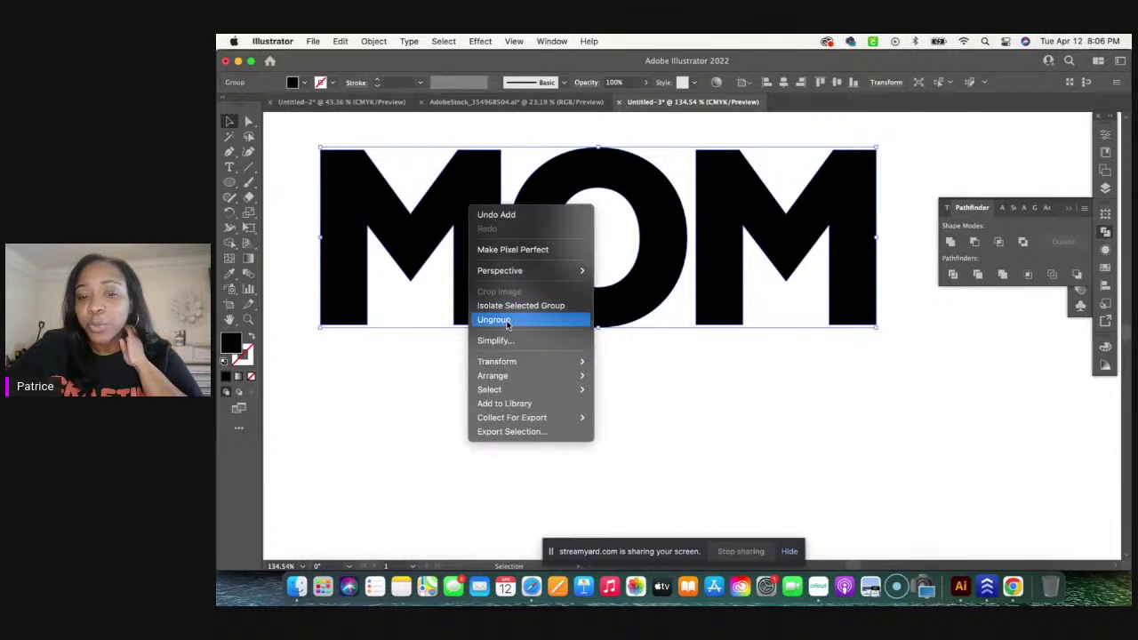
left_click(422, 371)
left_click(474, 274)
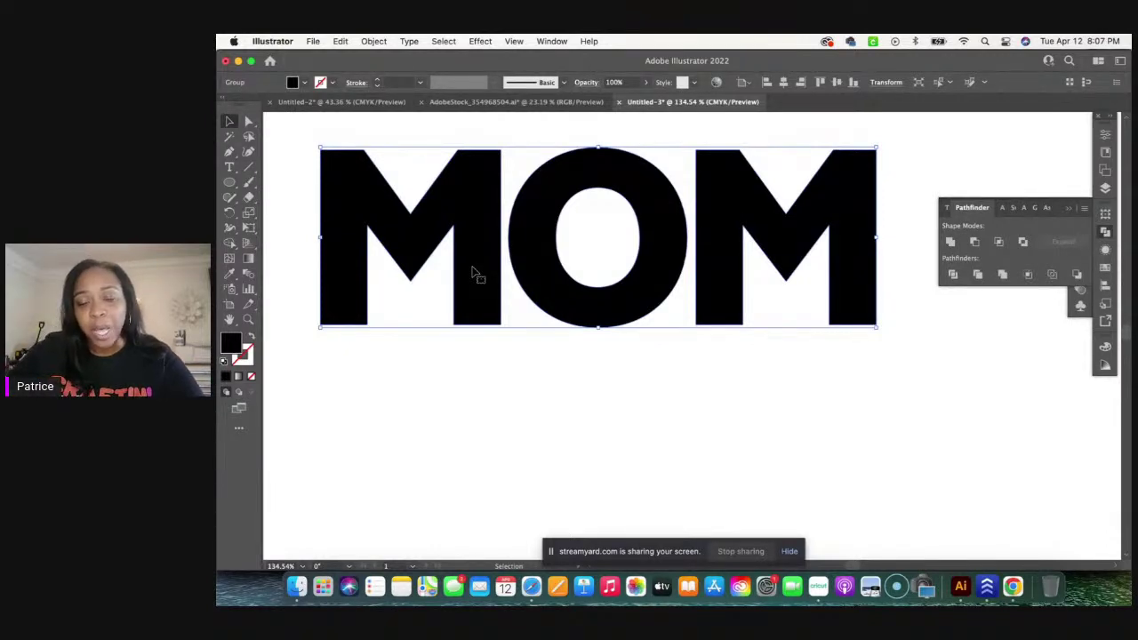
left_click(435, 427)
Step: Select the MOM group and make it a compound path
left_click(380, 206)
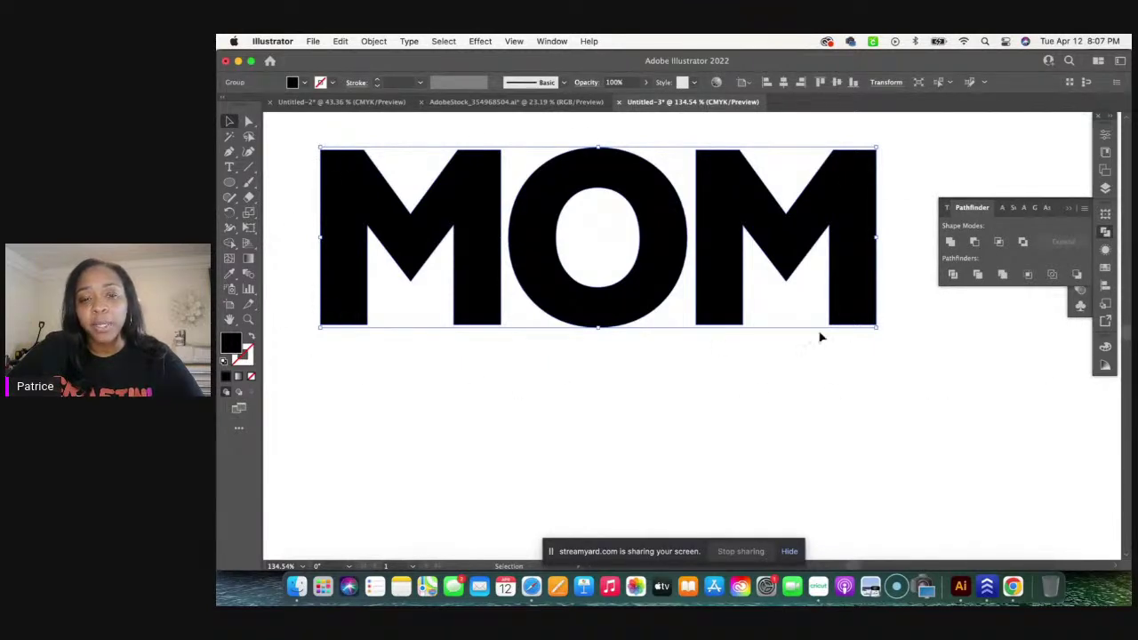
left_click(369, 42)
mouse_move(403, 525)
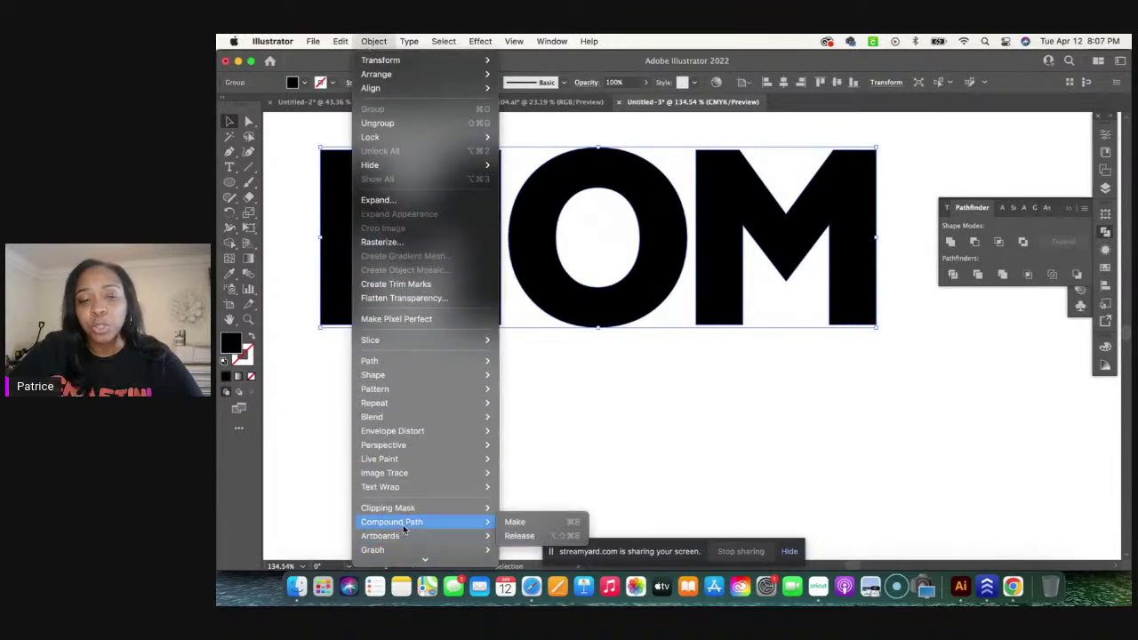
mouse_move(500, 538)
mouse_move(461, 522)
left_click(516, 523)
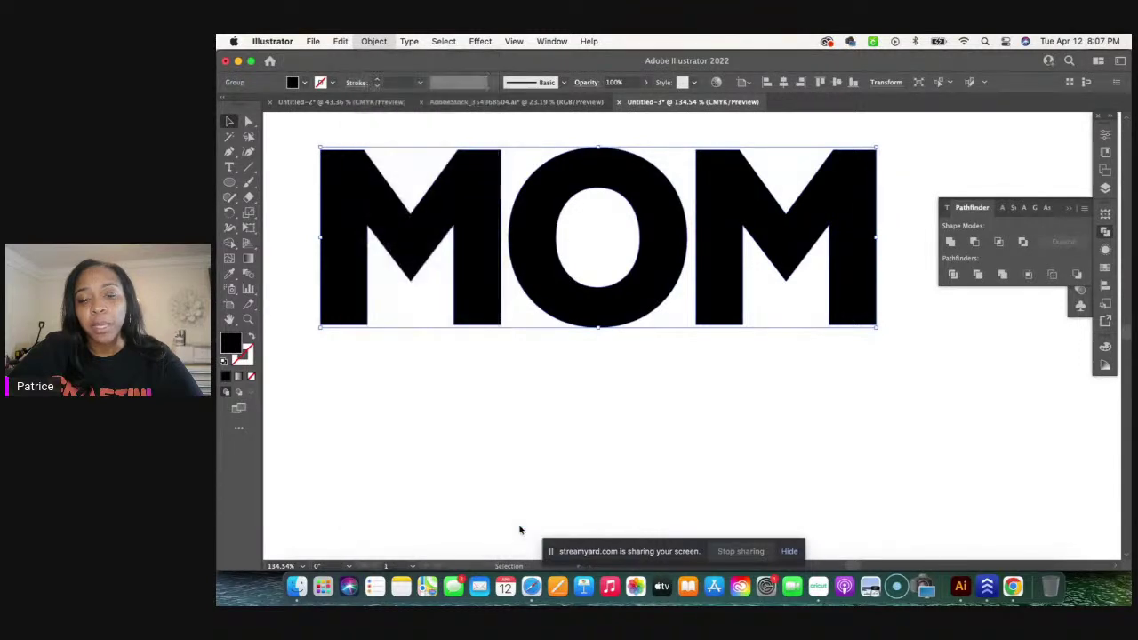
Step: Isolate the MOM compound path, inspect the O and first M separately, and leave isolation mode
left_click(542, 411)
double_click(527, 287)
left_click(524, 284)
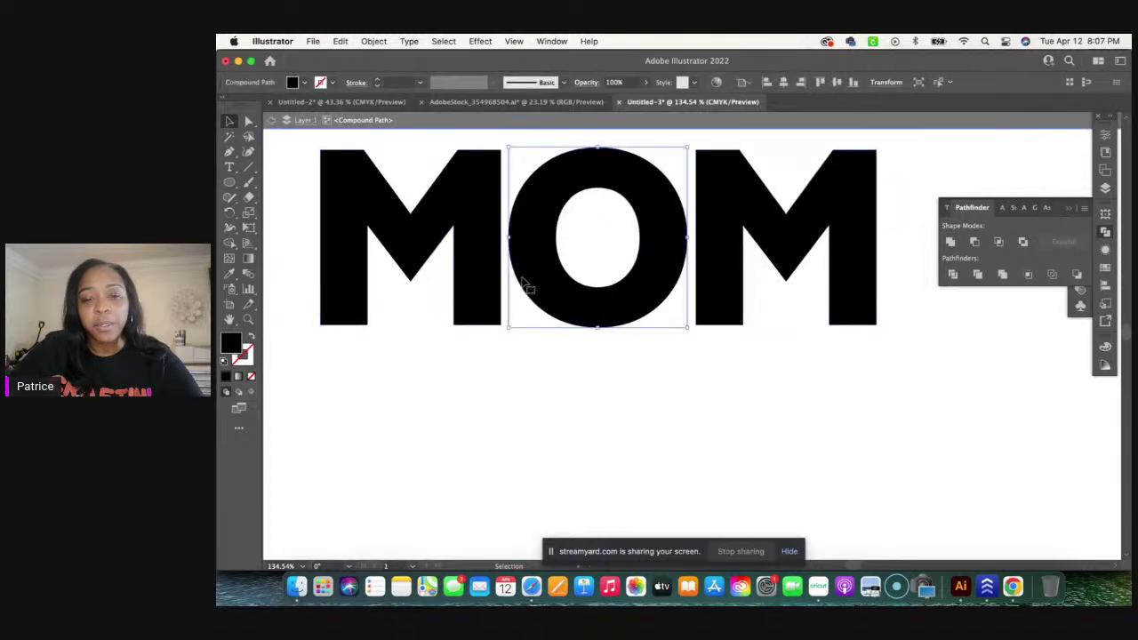
left_click(474, 288)
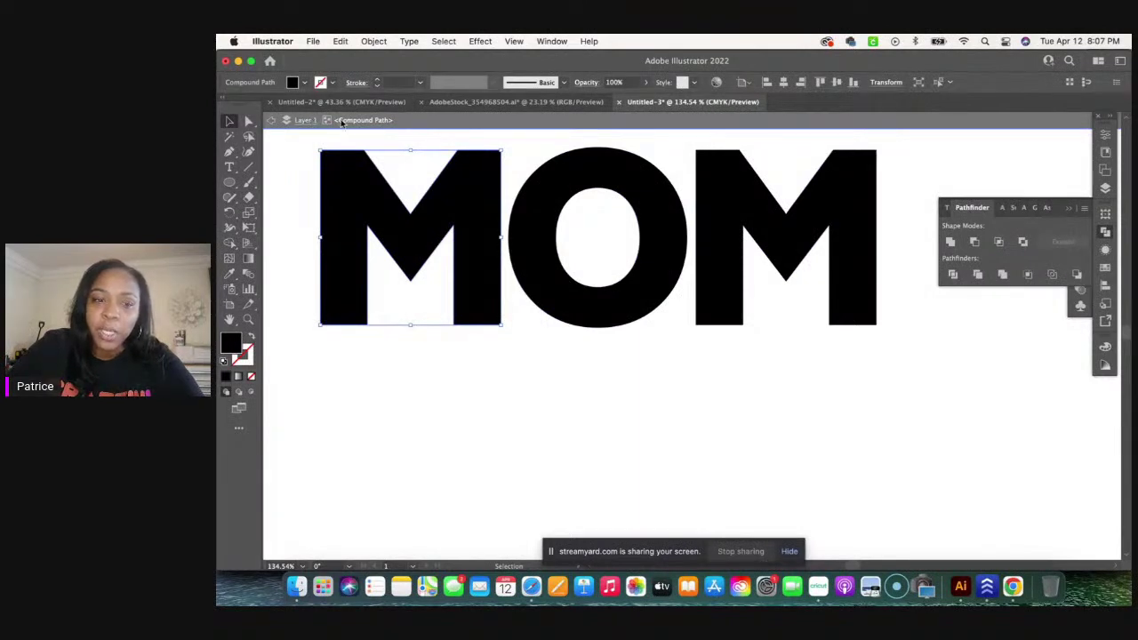
double_click(288, 162)
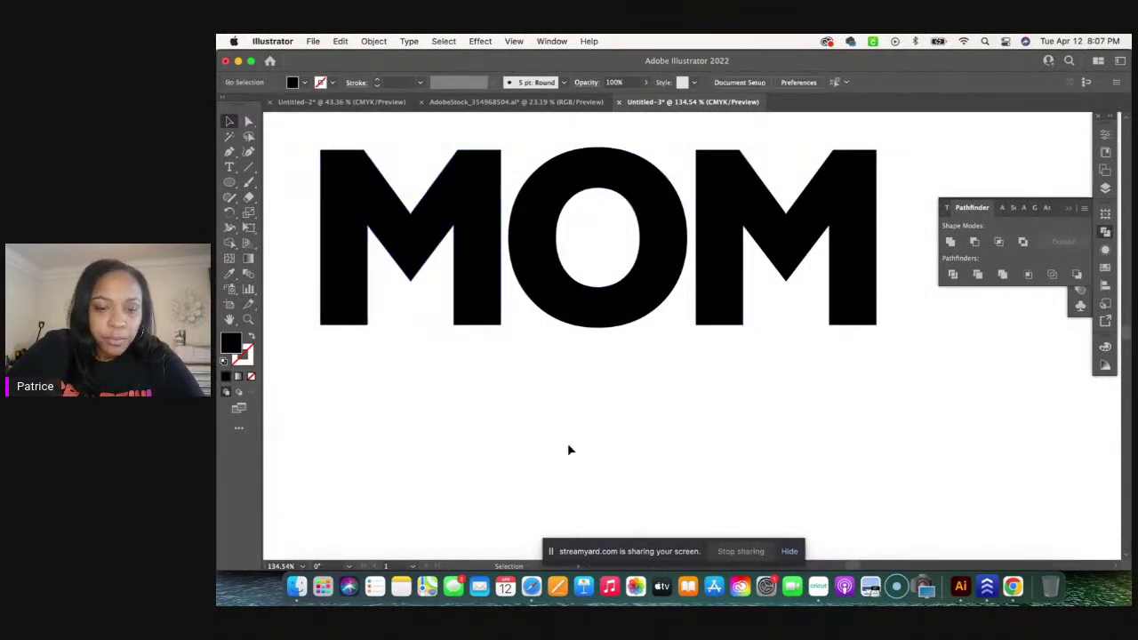
scroll(569, 449, "down", 4)
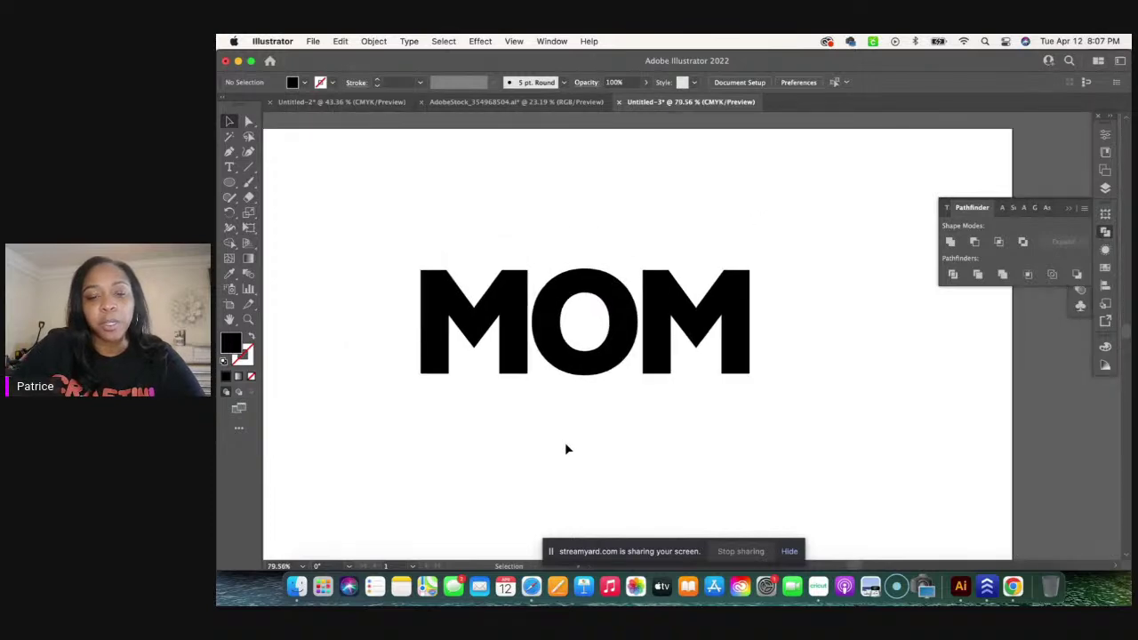
scroll(535, 426, "down", 3)
scroll(535, 426, "down", 2)
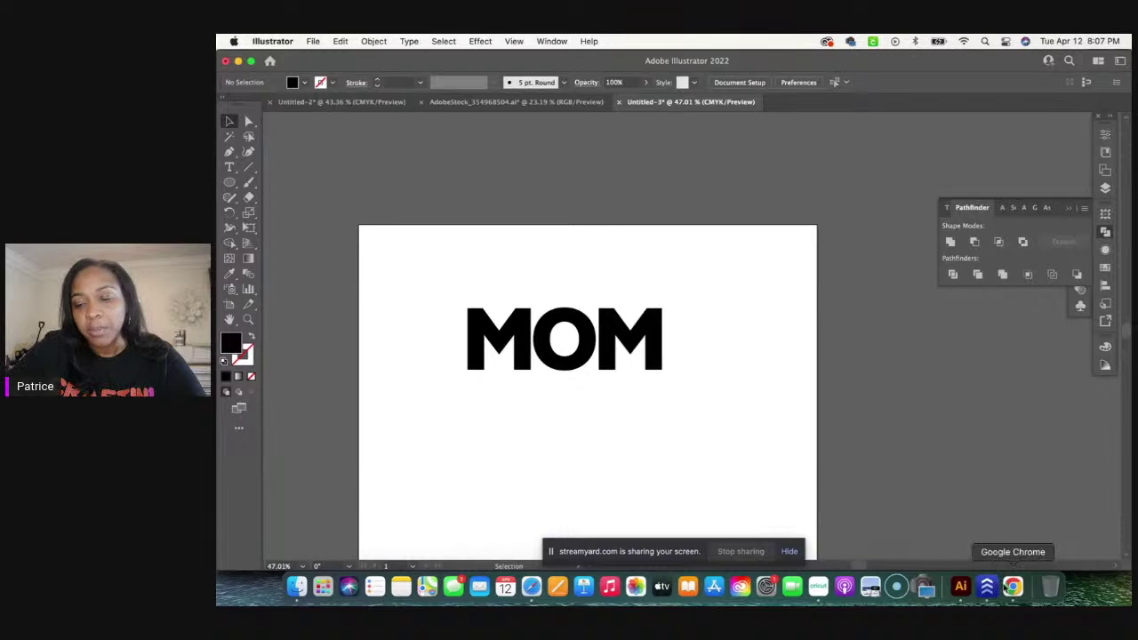
Step: Switch to the StreamYard broadcast in Chrome and read back through the earlier viewer comments
left_click(1012, 586)
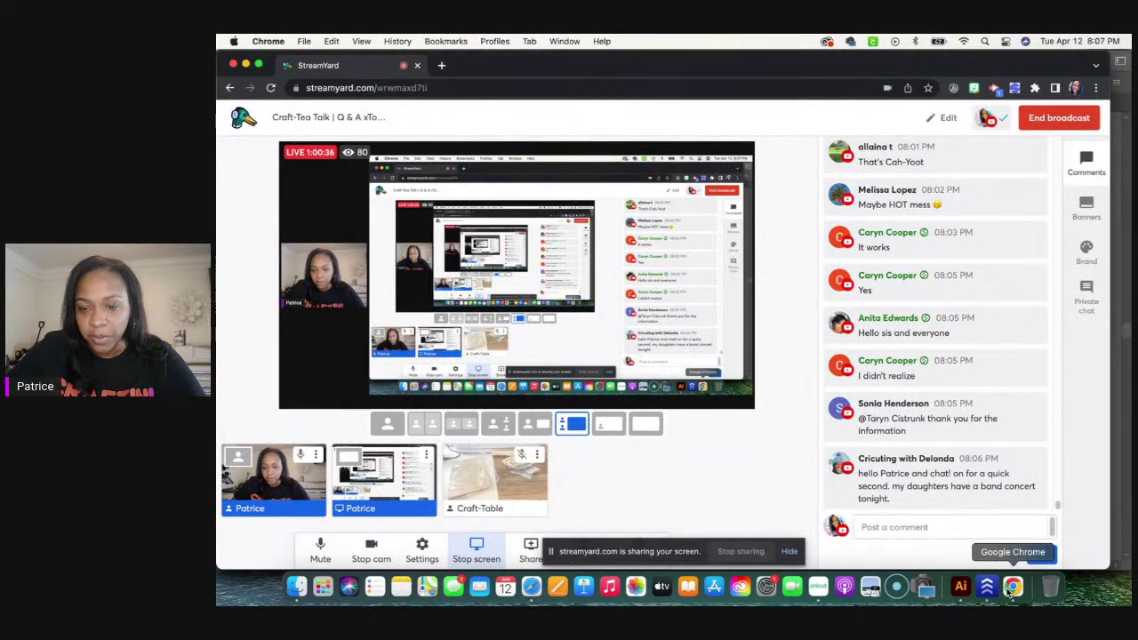
scroll(922, 413, "up", 1)
scroll(922, 414, "up", 3)
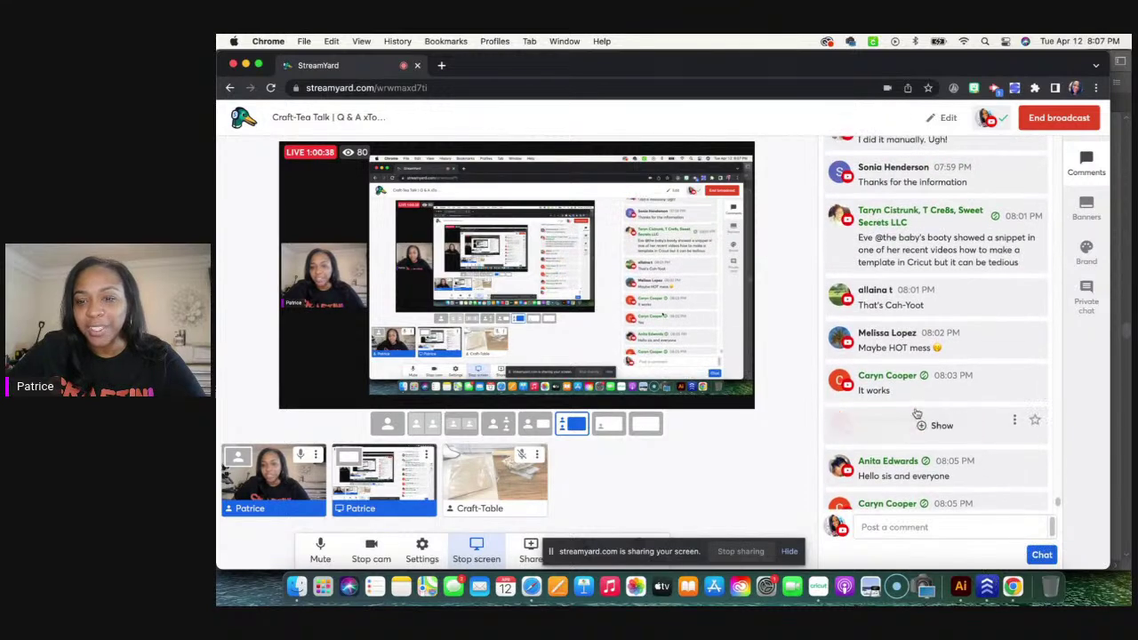
scroll(906, 409, "up", 1)
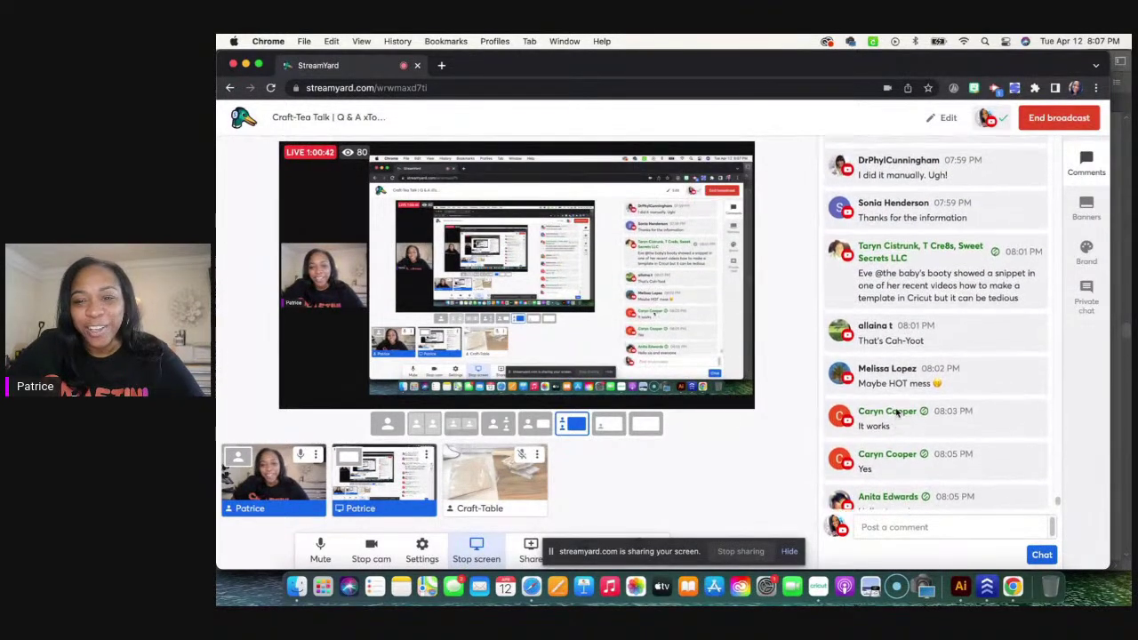
scroll(898, 412, "up", 5)
scroll(896, 411, "up", 5)
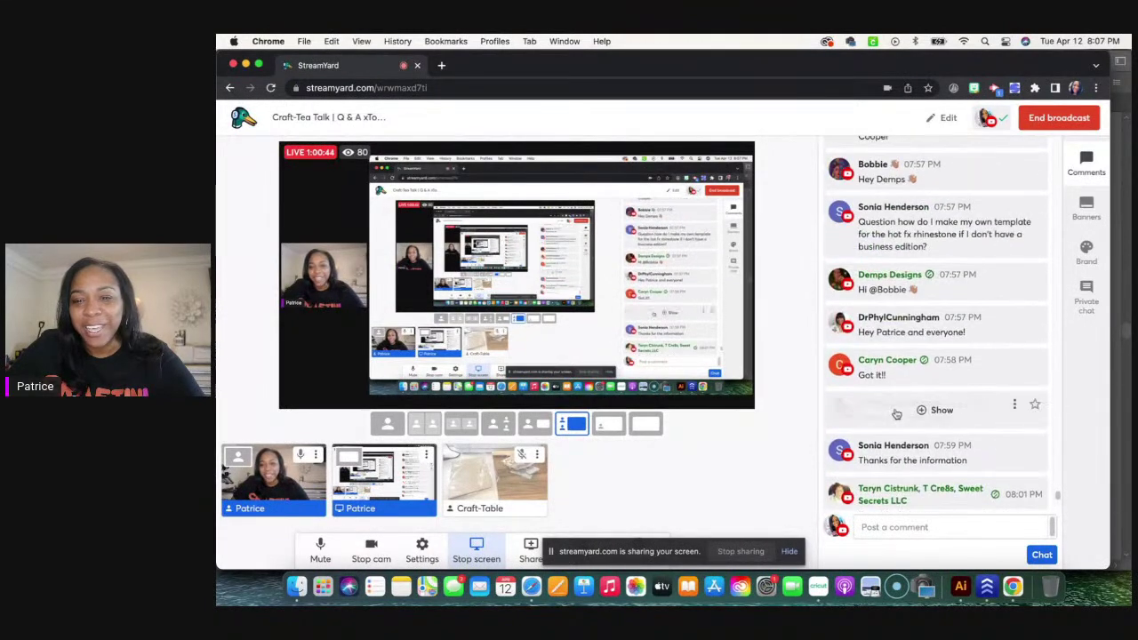
Step: Read through the latest viewer comments in the StreamYard broadcast and switch back to Illustrator
scroll(895, 415, "down", 10)
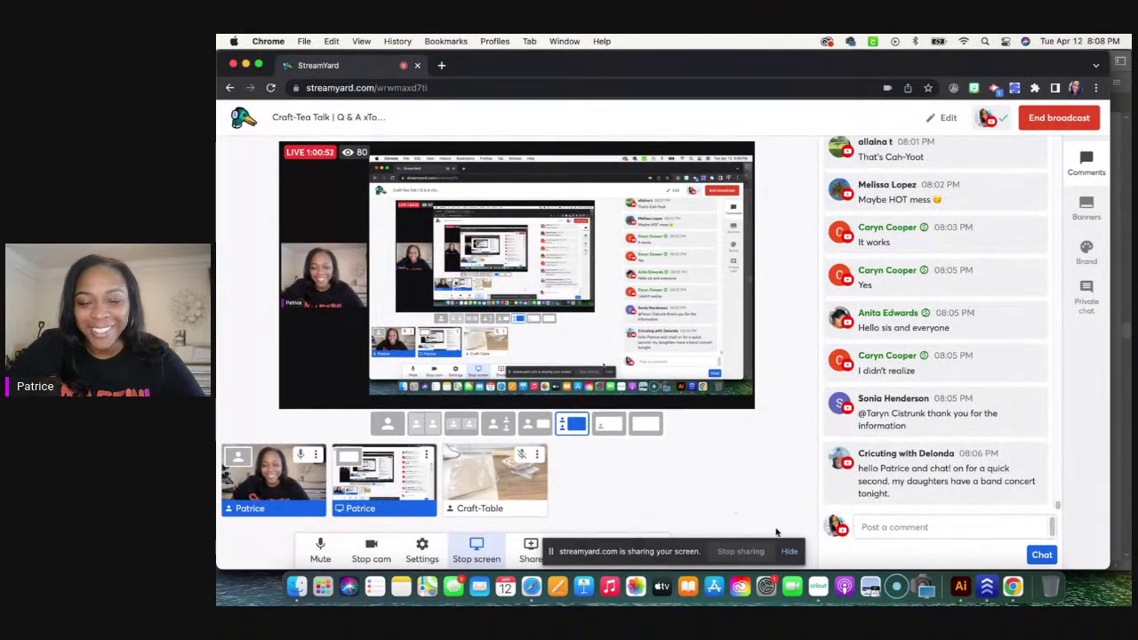
left_click(531, 587)
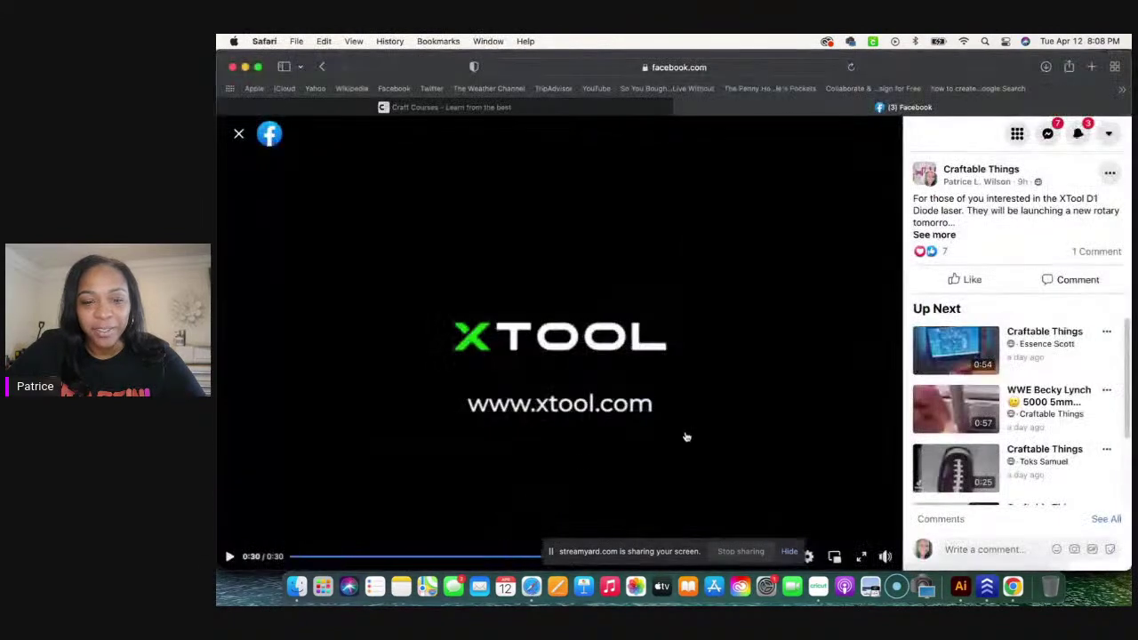
left_click(960, 587)
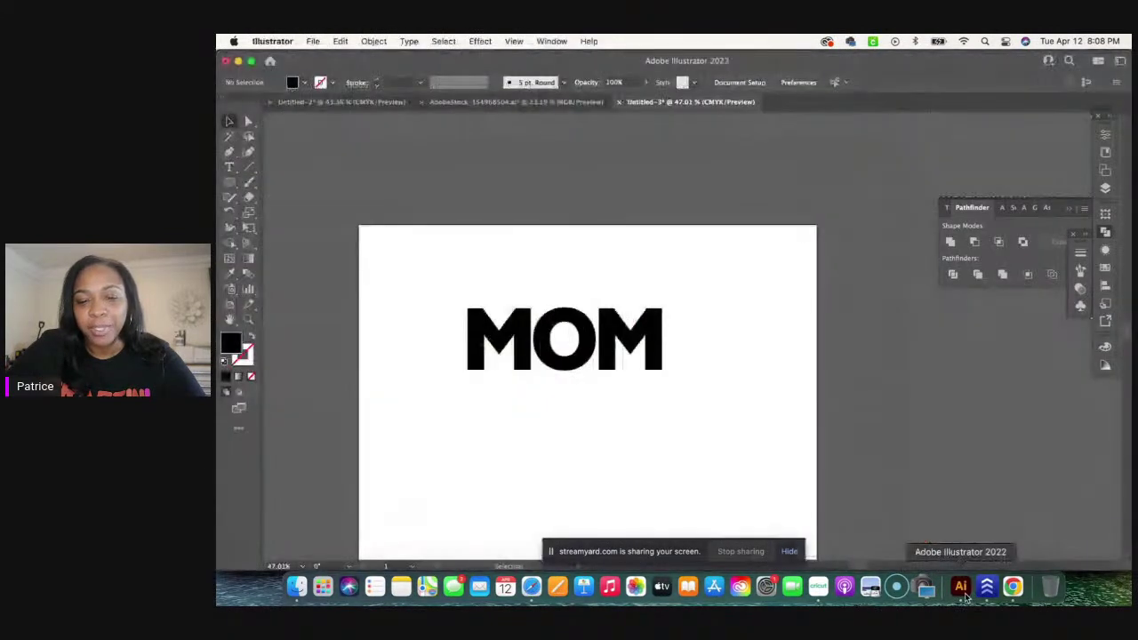
Step: Start Offset Path on the MOM compound path and compare previews at 0.125, 0.25 and 0.375 in with miter joins
left_click(520, 353)
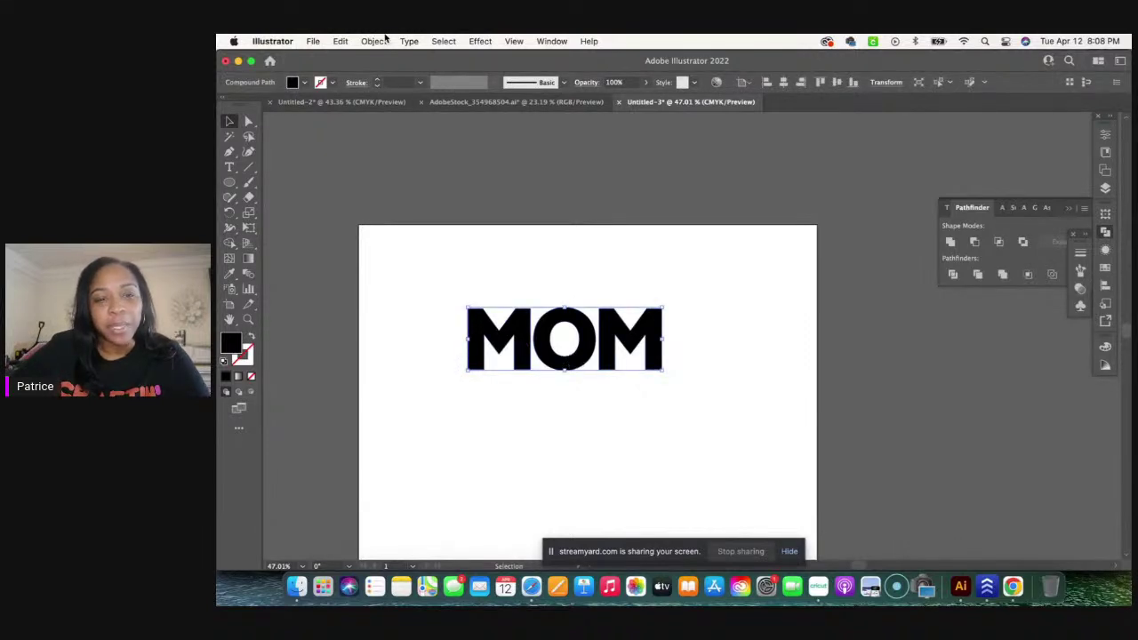
left_click(336, 43)
mouse_move(374, 41)
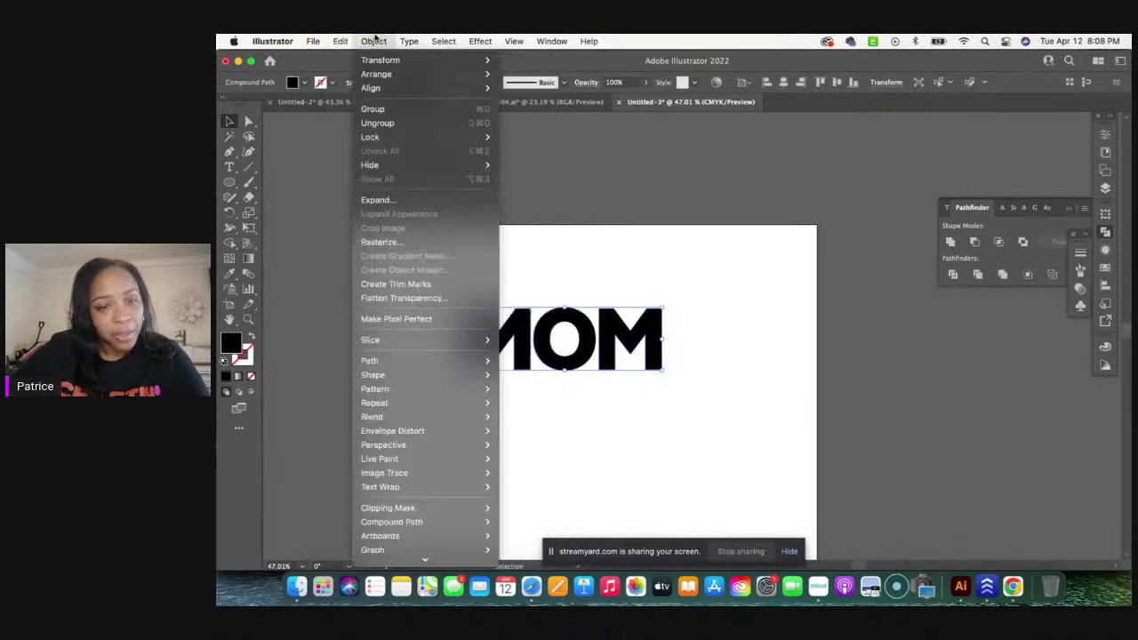
mouse_move(418, 361)
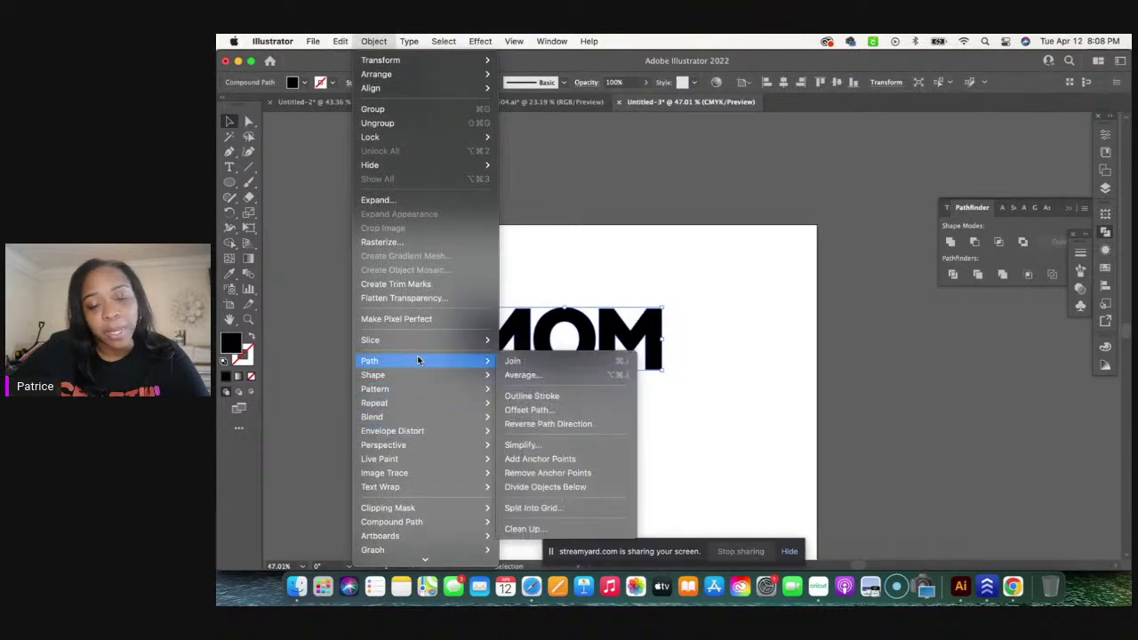
left_click(530, 410)
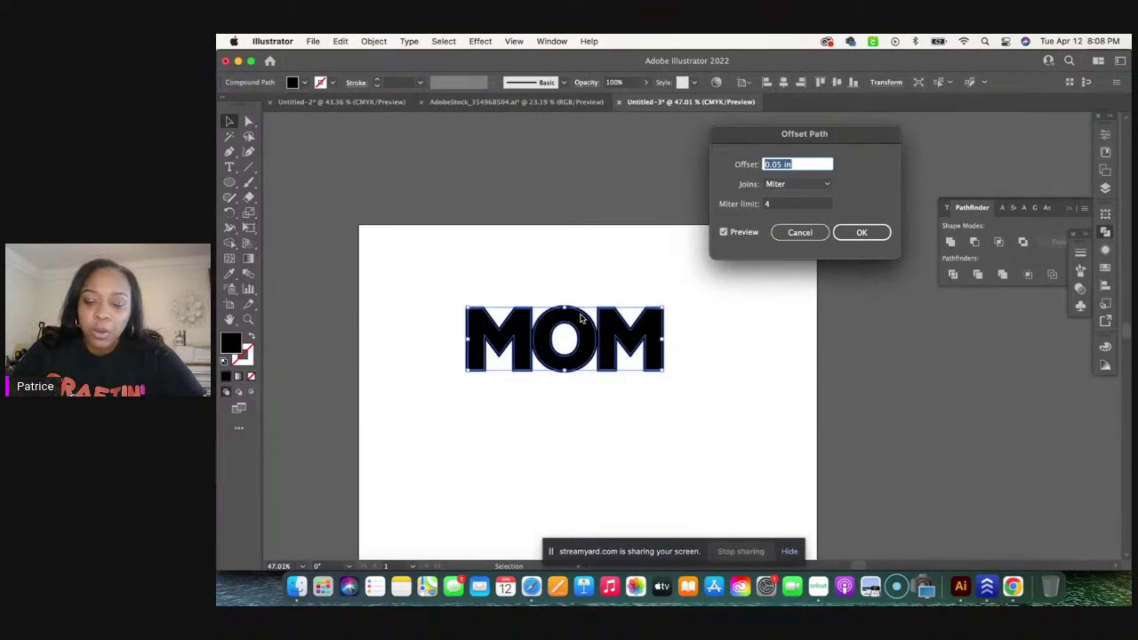
type("0.125")
type("0.25")
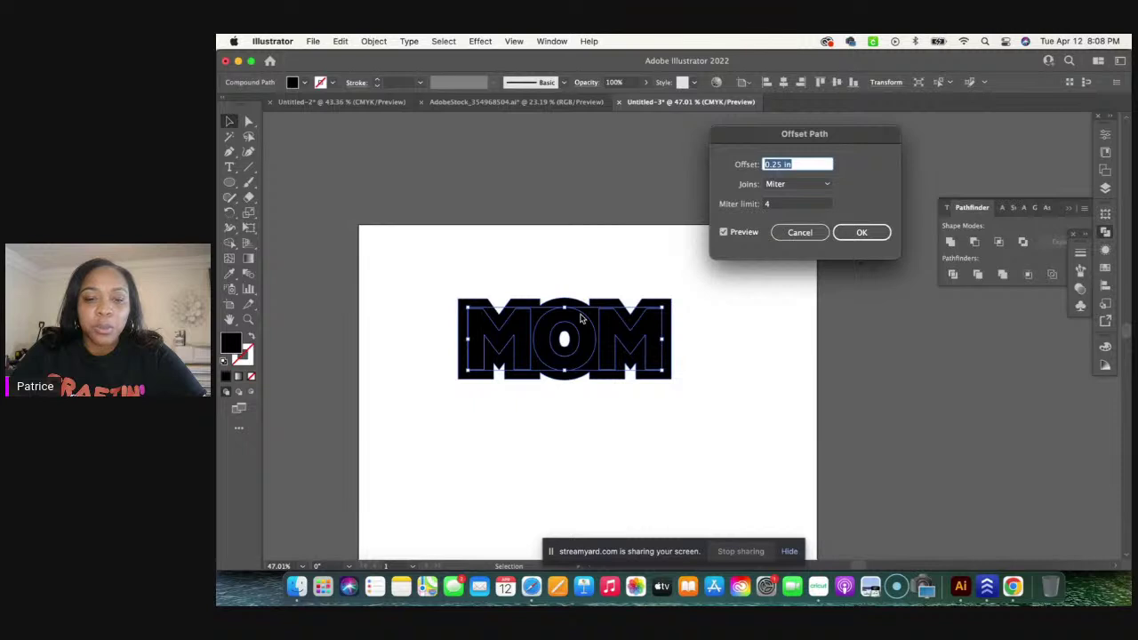
type("0.375")
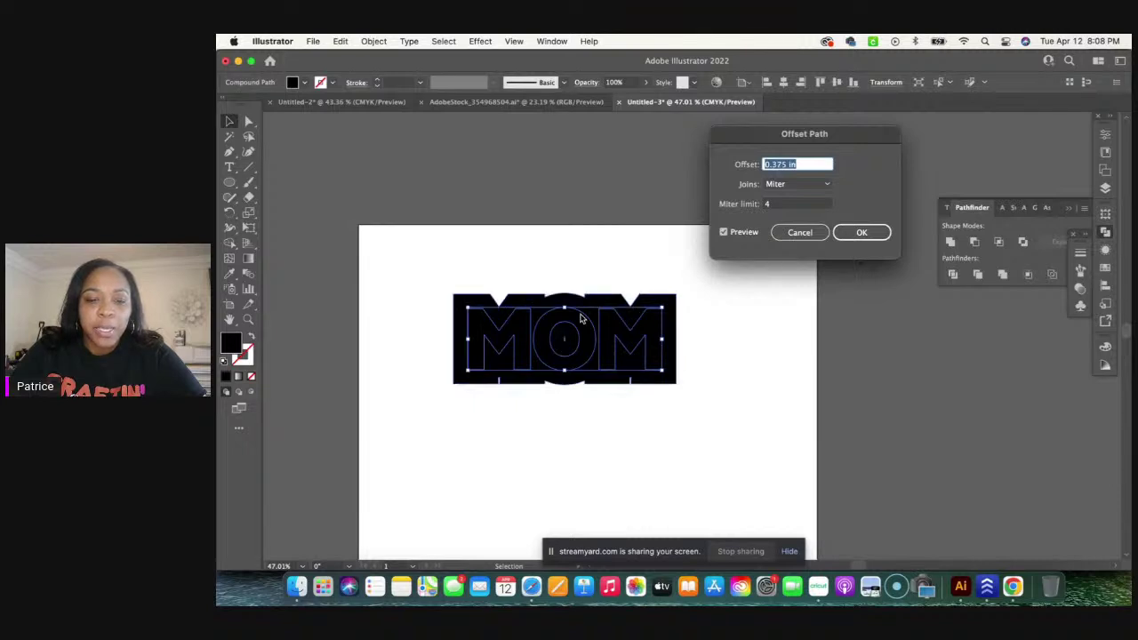
type("0.25")
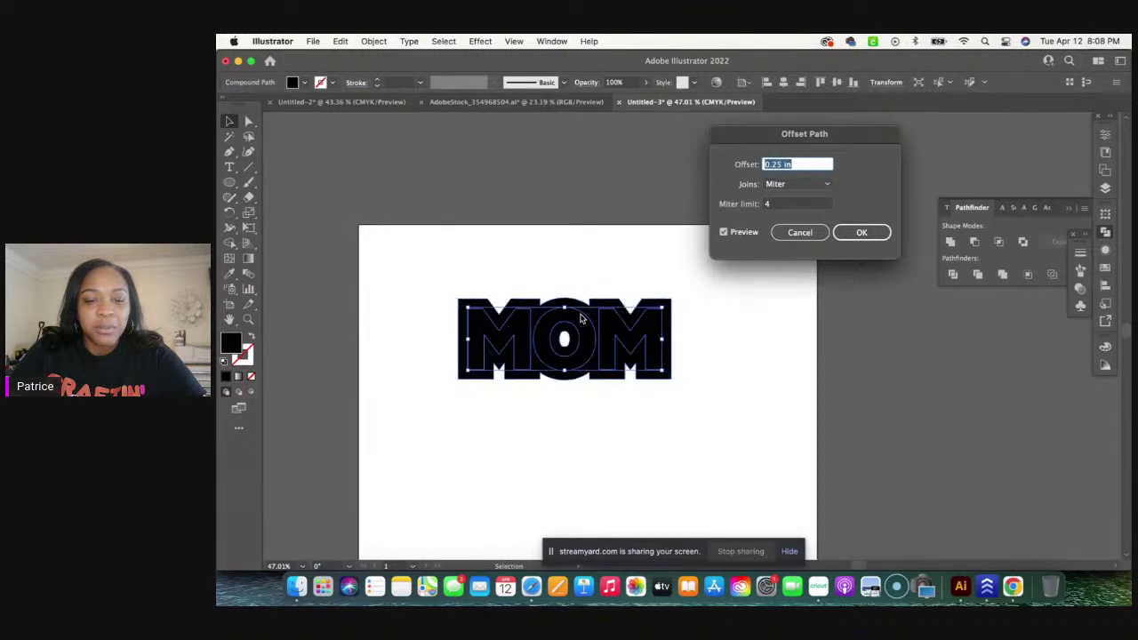
type("0.125")
type("0.25")
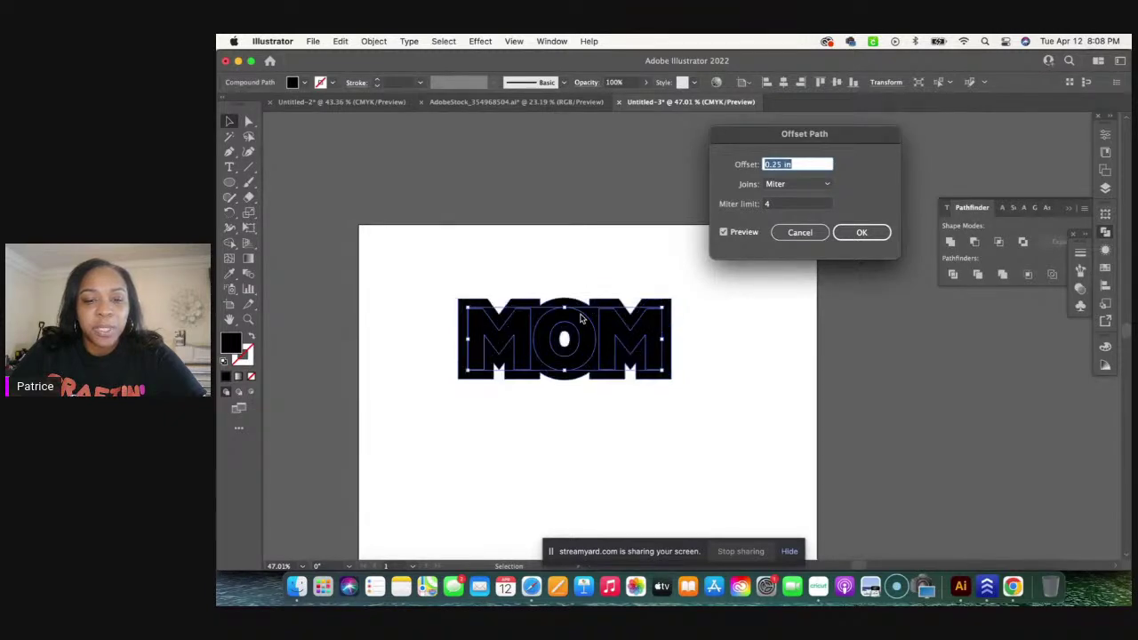
type("0.125")
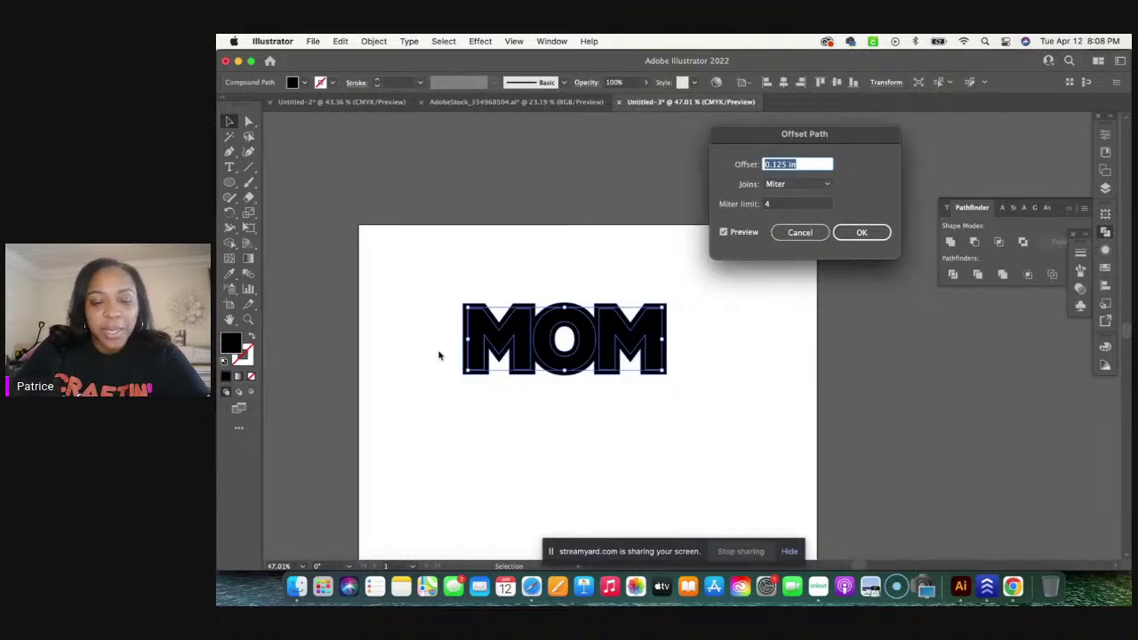
Step: Set the MOM offset to 0.375 in and apply it
key("Up")
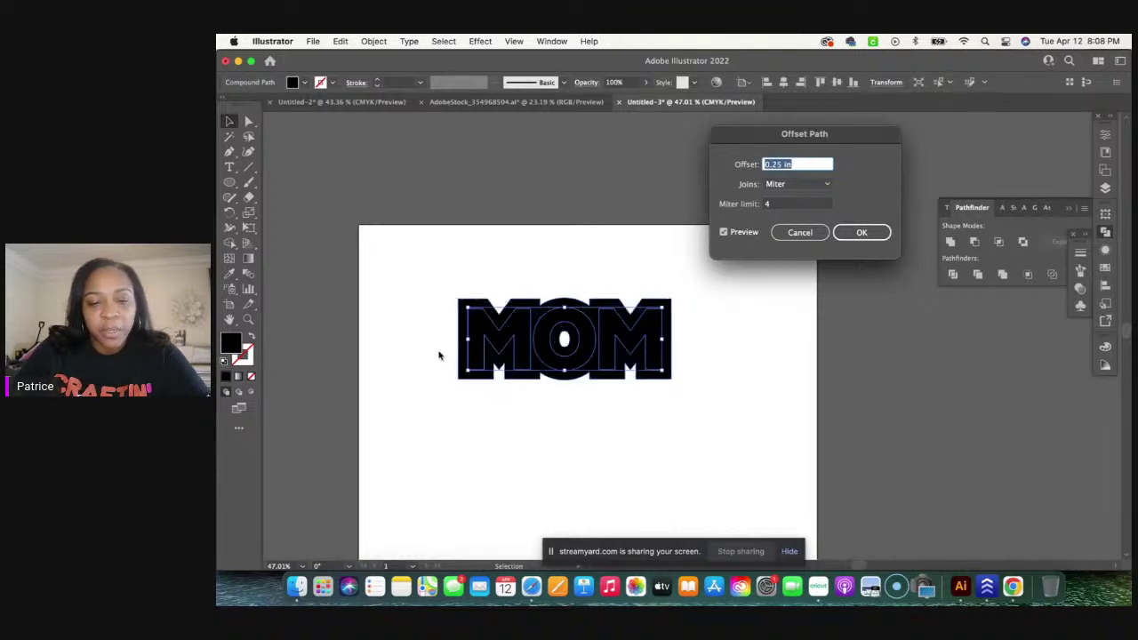
key("Up")
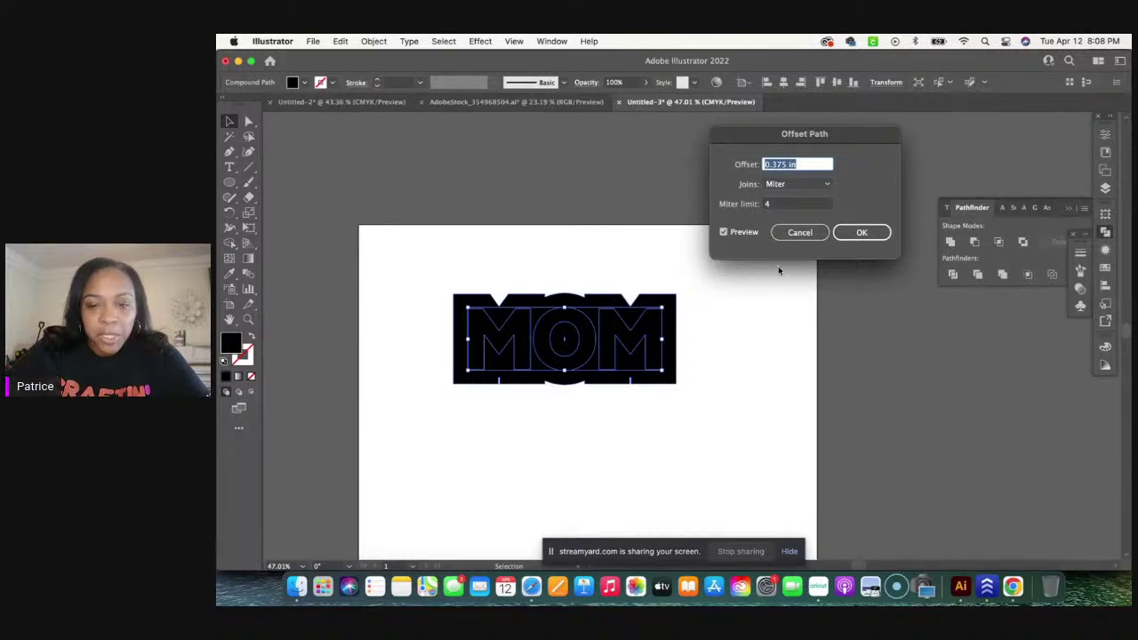
left_click(861, 234)
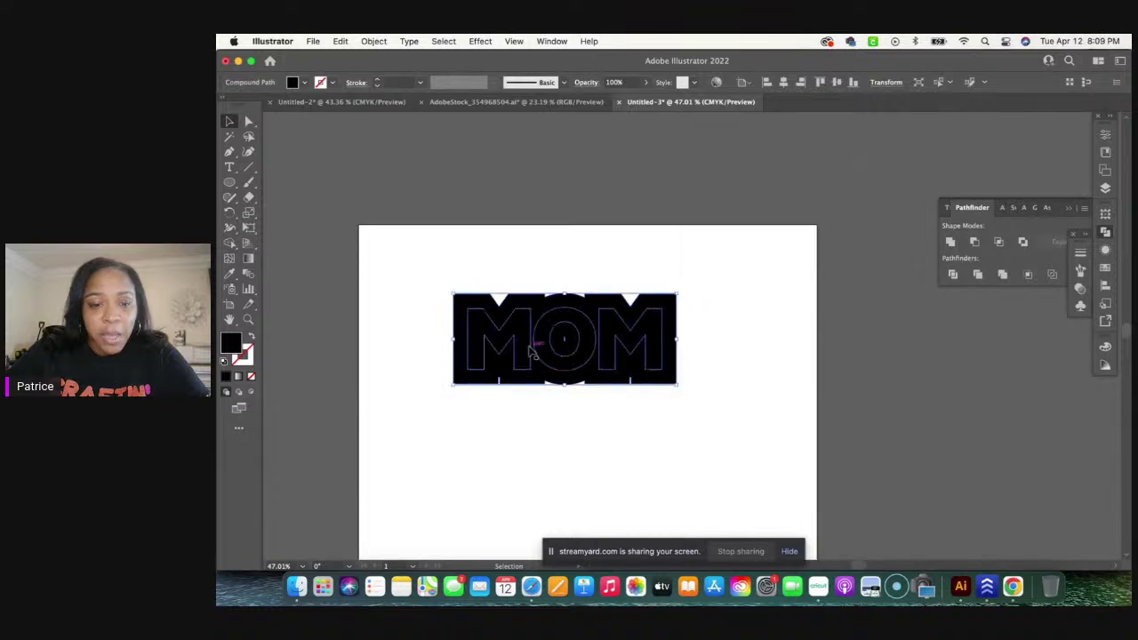
Step: Fill the offset shape behind the MOM lettering with dark blue
left_click(302, 84)
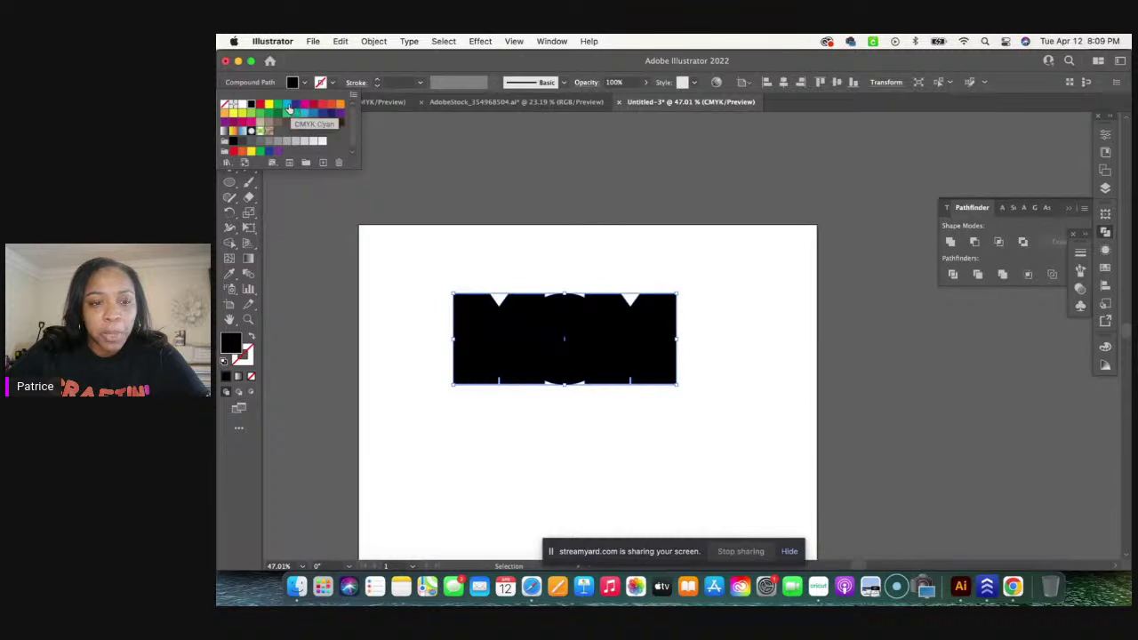
left_click(294, 107)
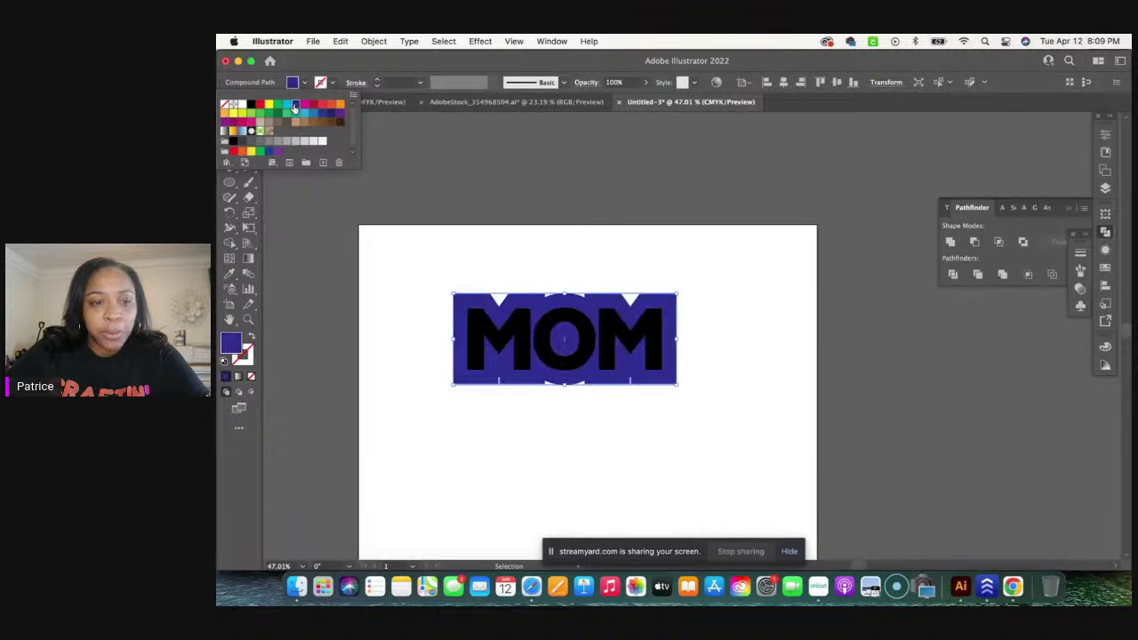
left_click(732, 456)
left_click(632, 437)
Step: Isolate the blue offset shape, pull its bottom and top edges in closer to the lettering, and leave isolation mode
left_click(562, 384)
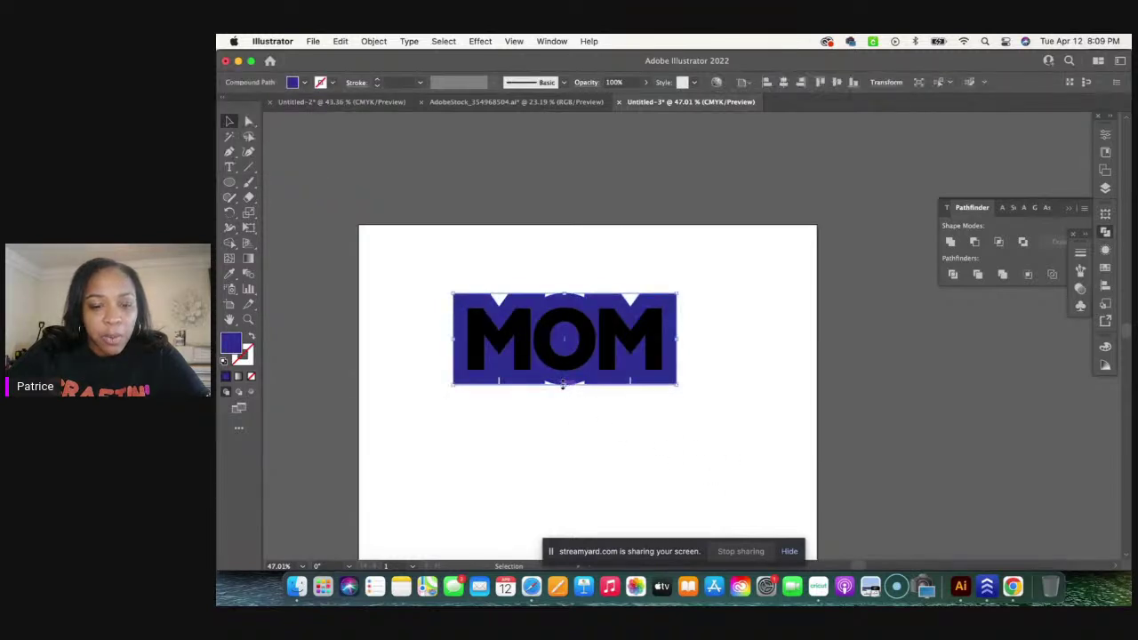
double_click(562, 386)
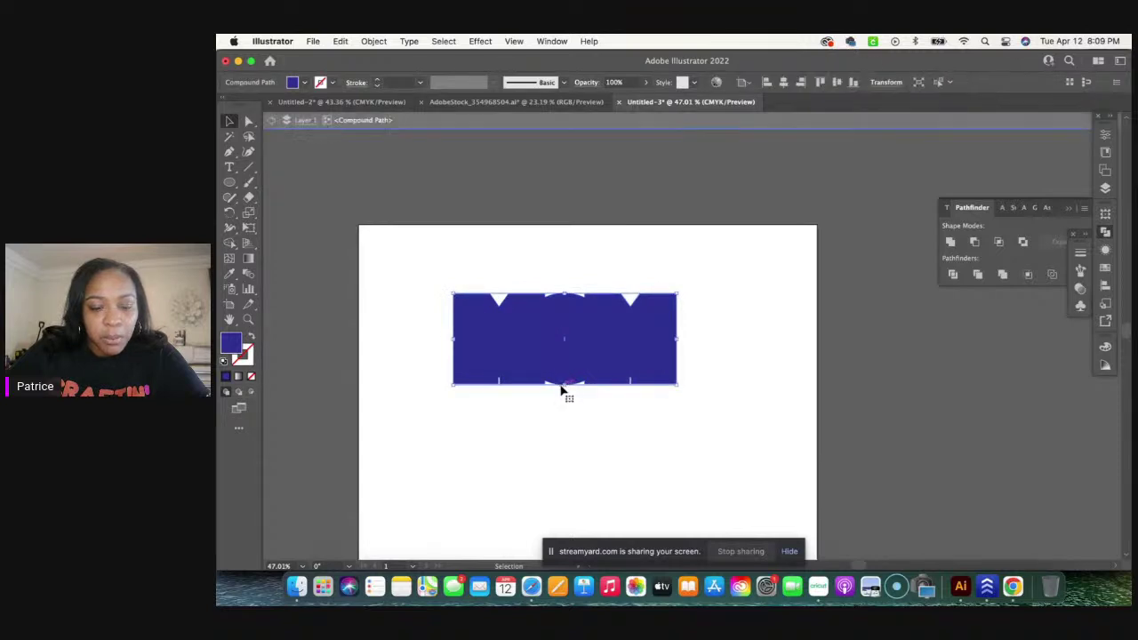
left_click_drag(562, 390, 565, 373)
double_click(604, 253)
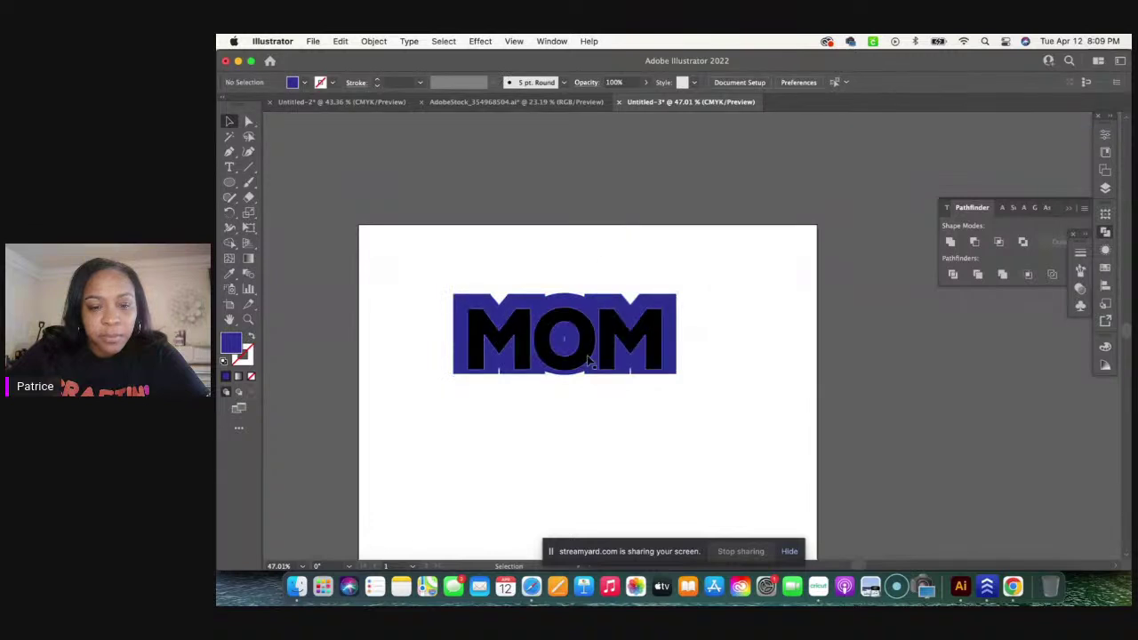
double_click(564, 305)
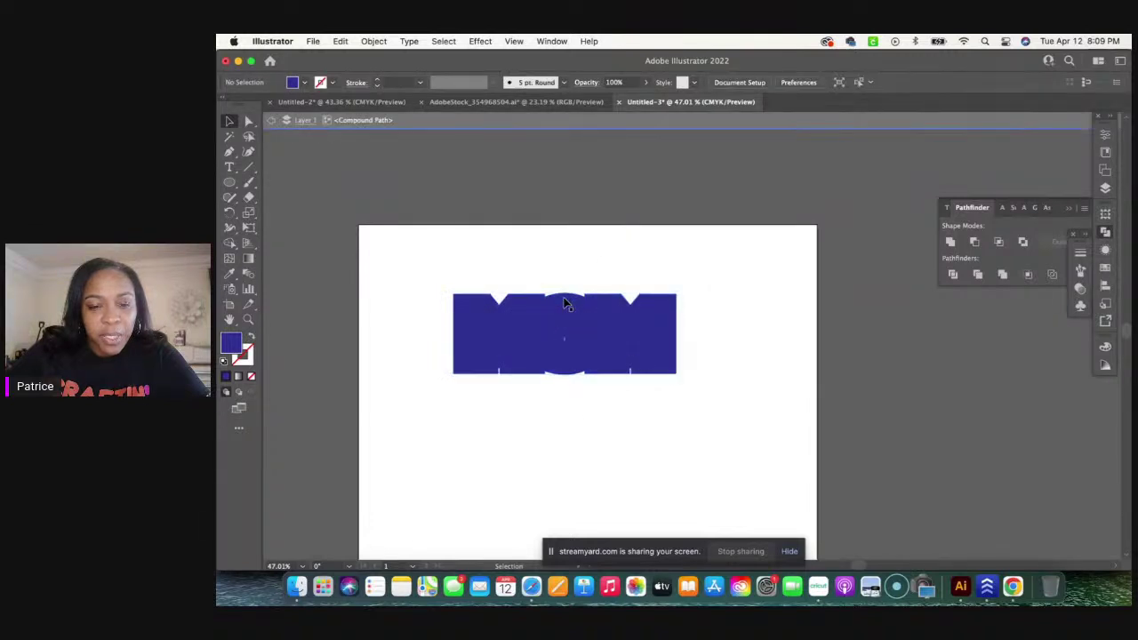
left_click_drag(563, 293, 564, 304)
double_click(561, 267)
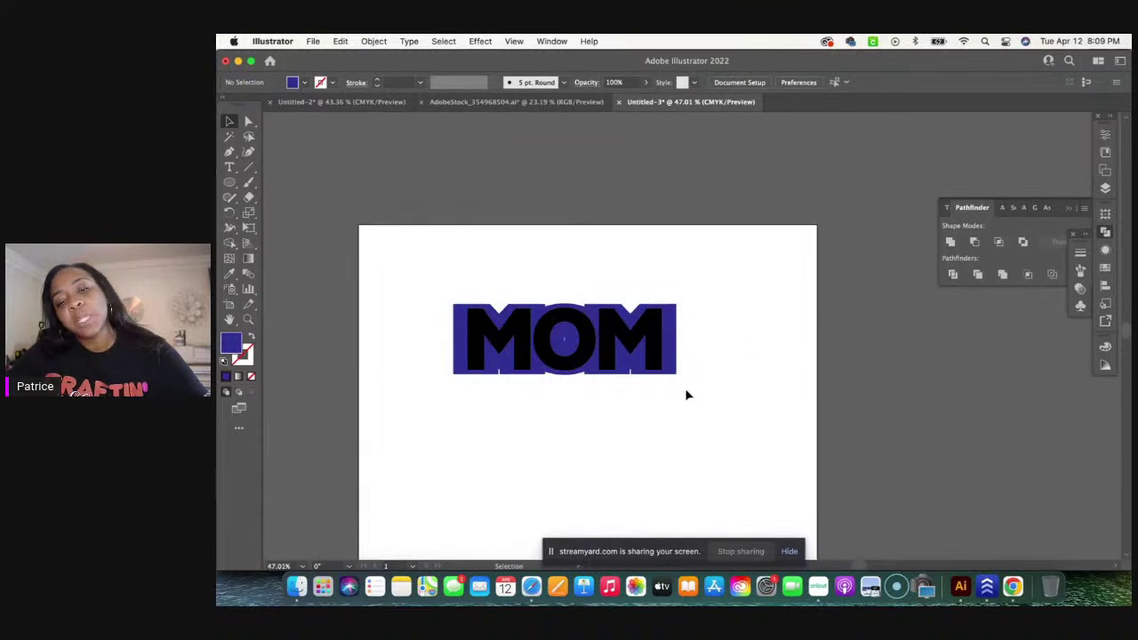
Step: Isolate the blue offset shape to examine the small gap inside the O, leave isolation mode and select the black lettering
left_click_drag(569, 342, 565, 342)
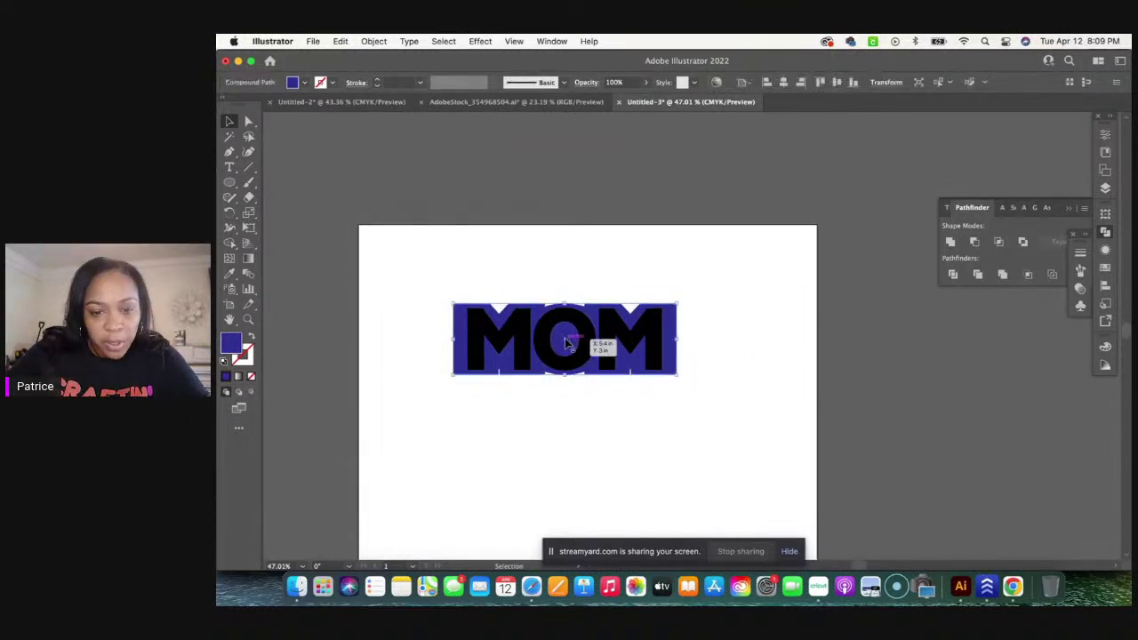
double_click(566, 342)
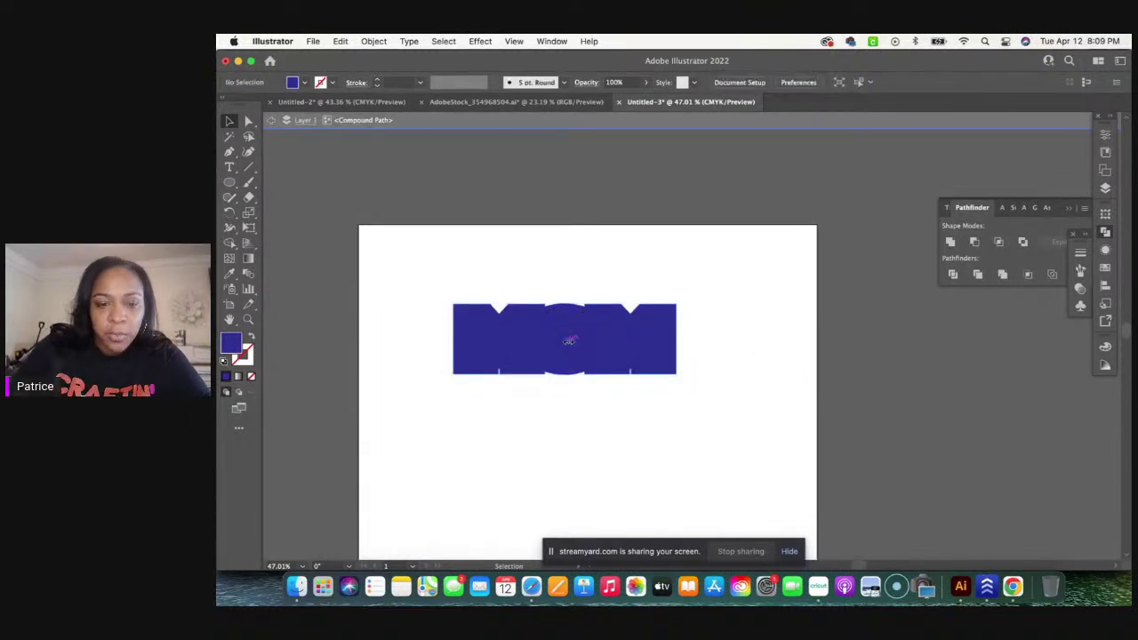
double_click(634, 410)
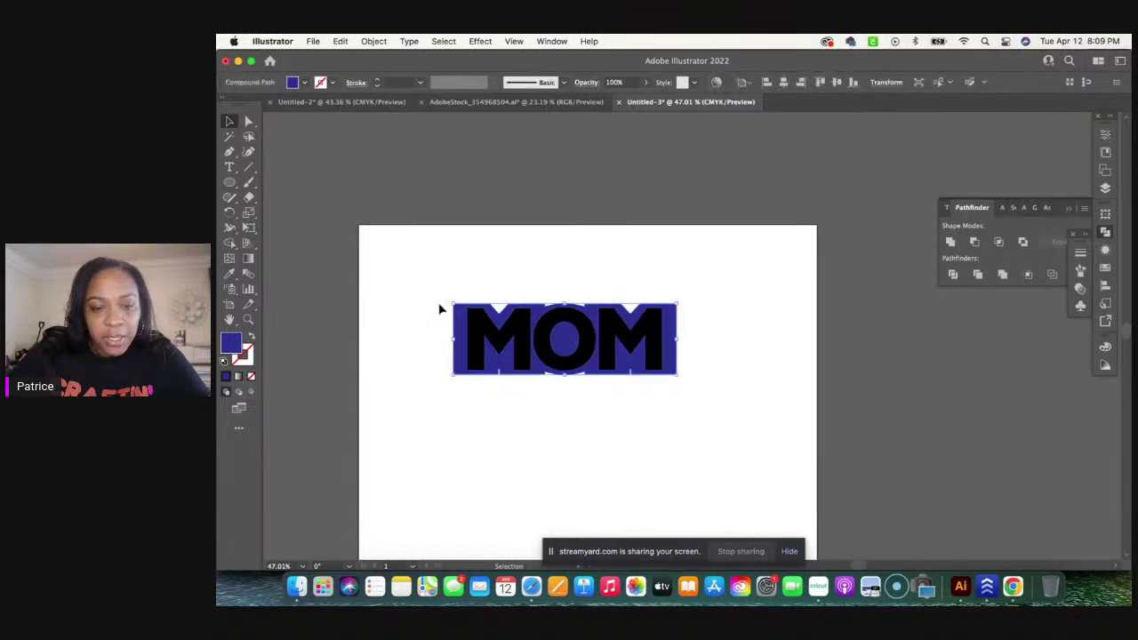
left_click(525, 336)
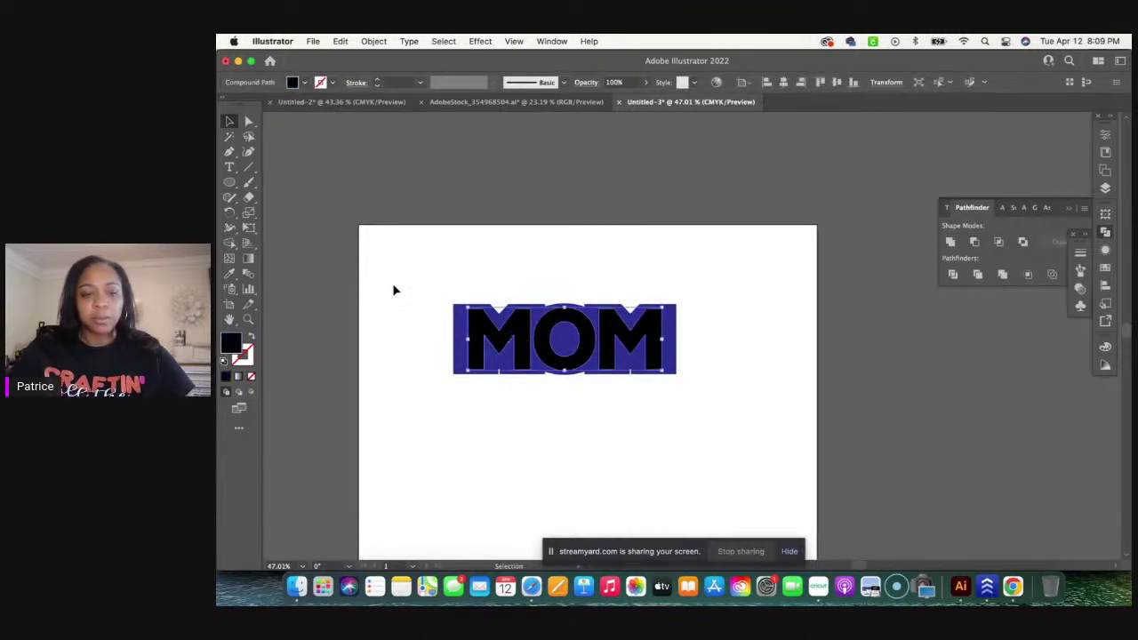
key("t")
left_click(632, 457)
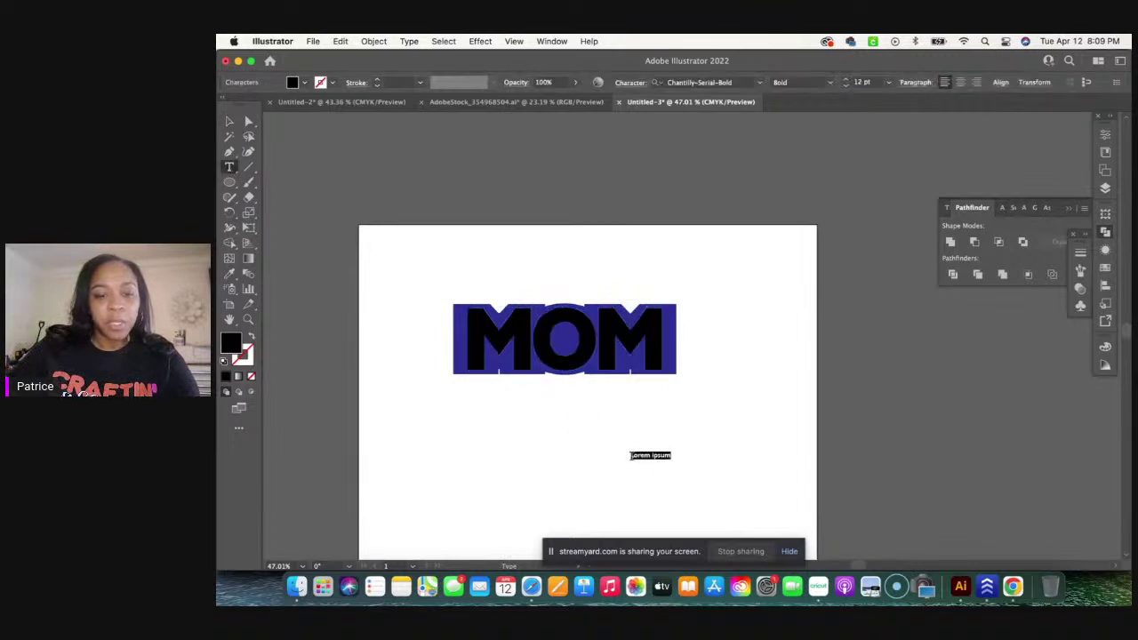
left_click(339, 41)
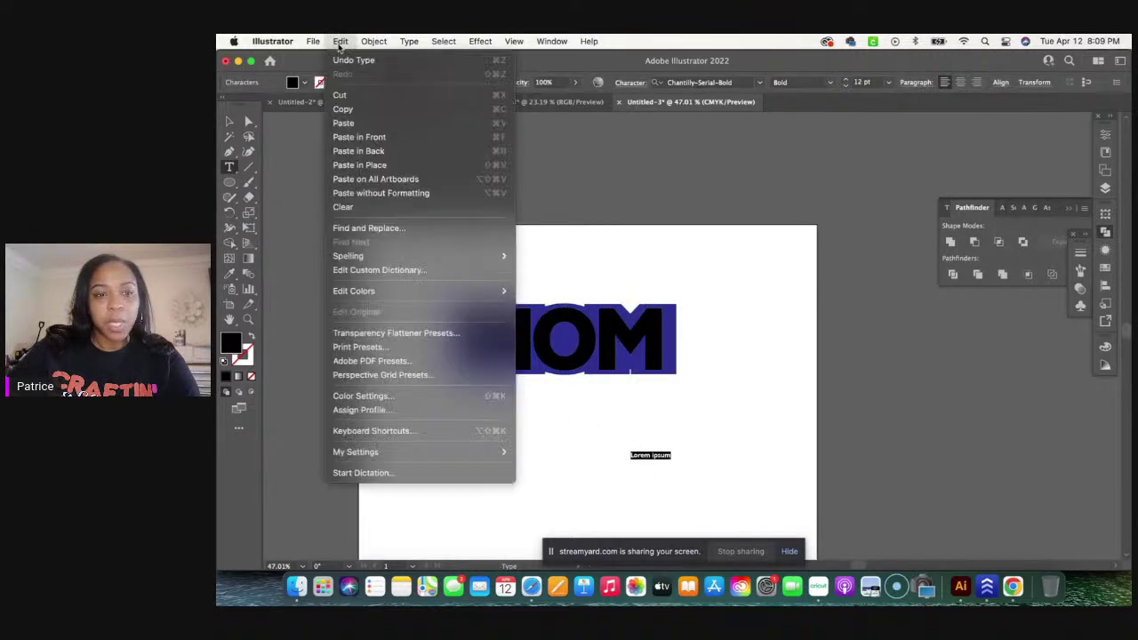
left_click(345, 59)
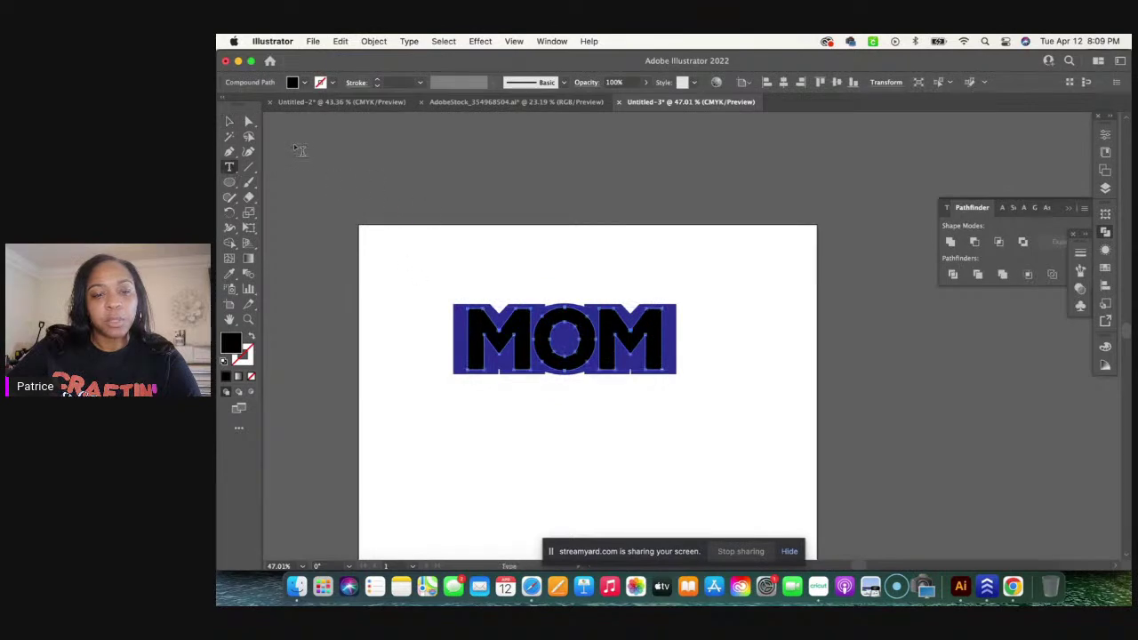
left_click(229, 121)
left_click(451, 265)
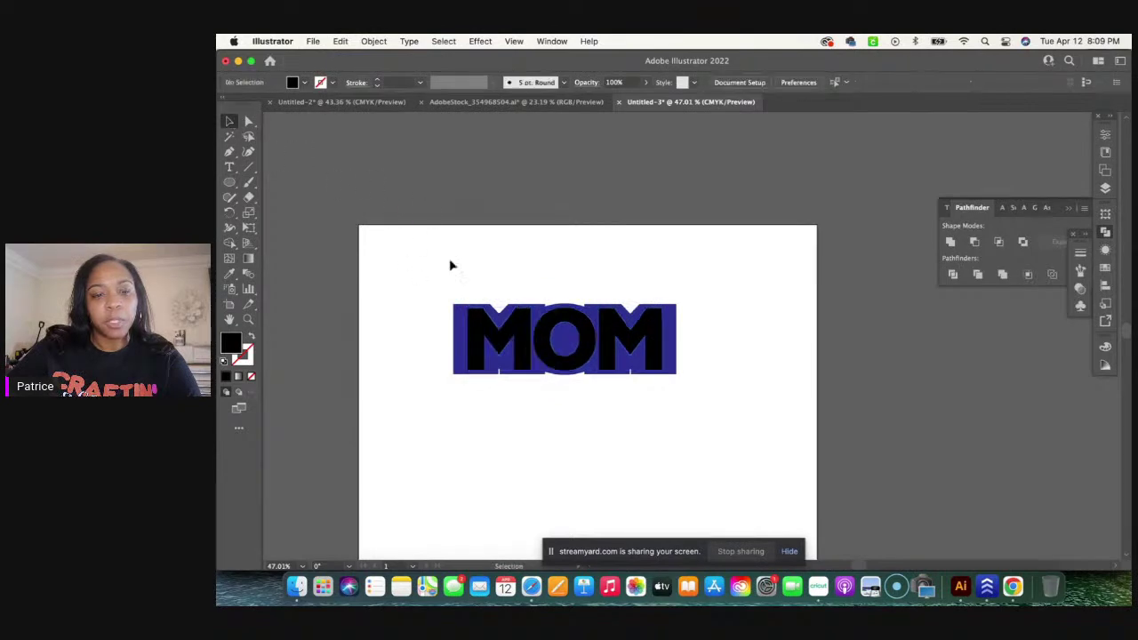
Step: Add the text "I love you" above the MOM lettering and enlarge it to about 64 pt
left_click(229, 166)
left_click(495, 260)
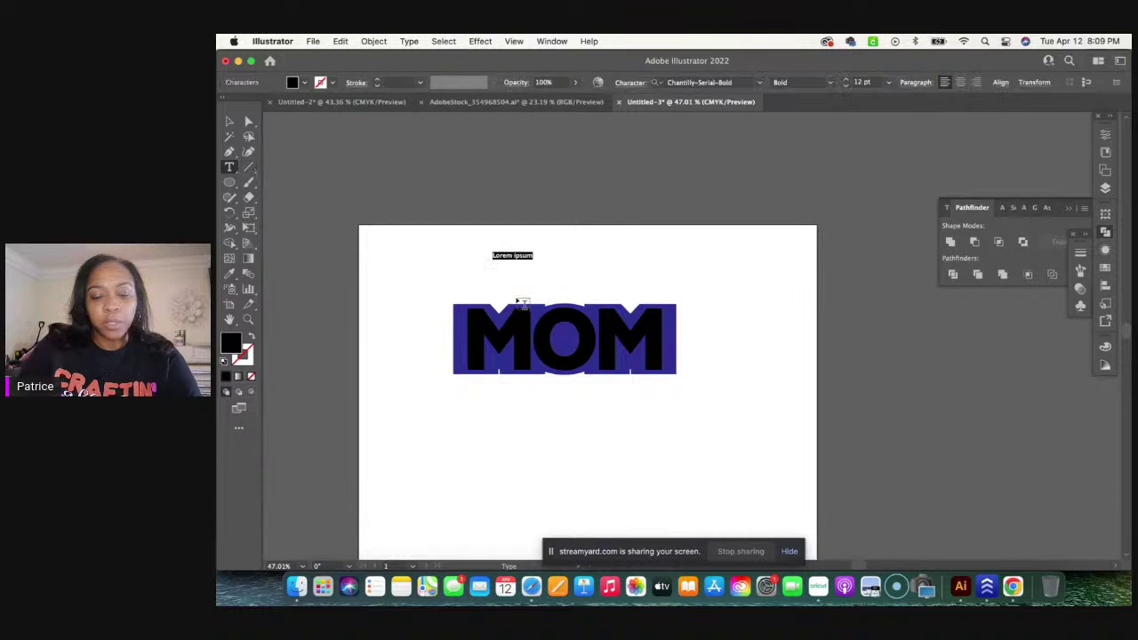
key("BackSpace")
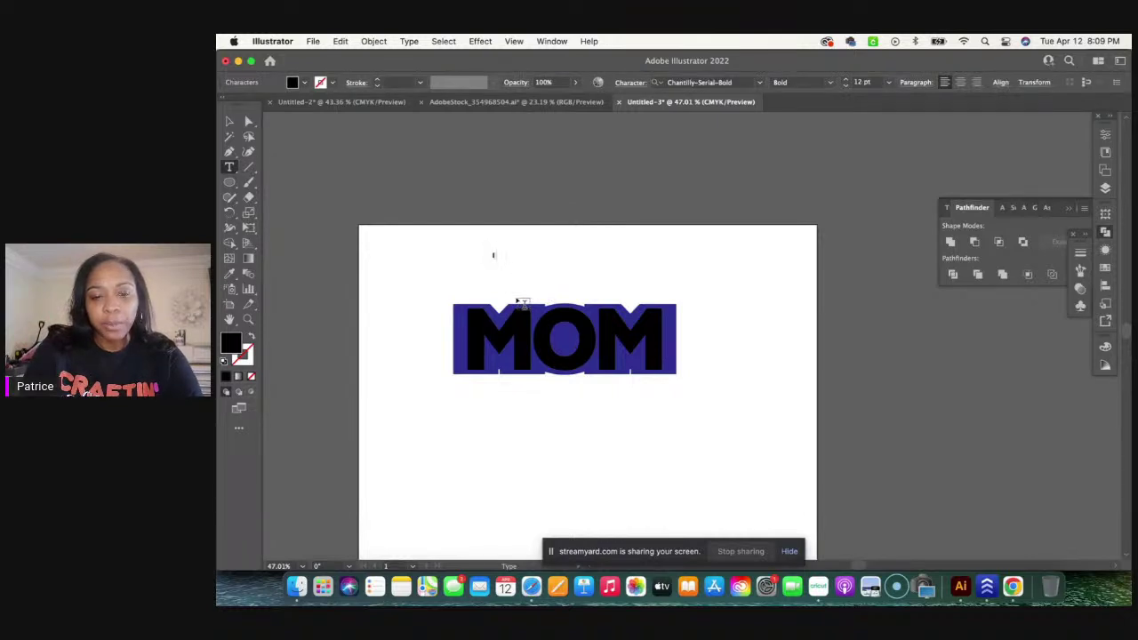
type("I love you")
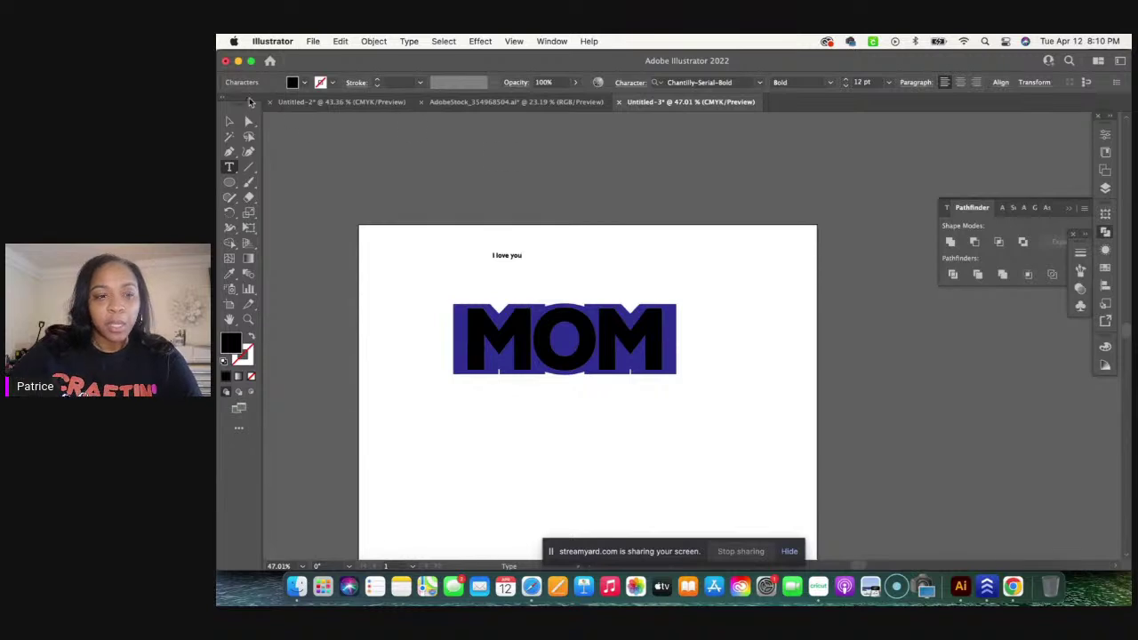
key("Escape")
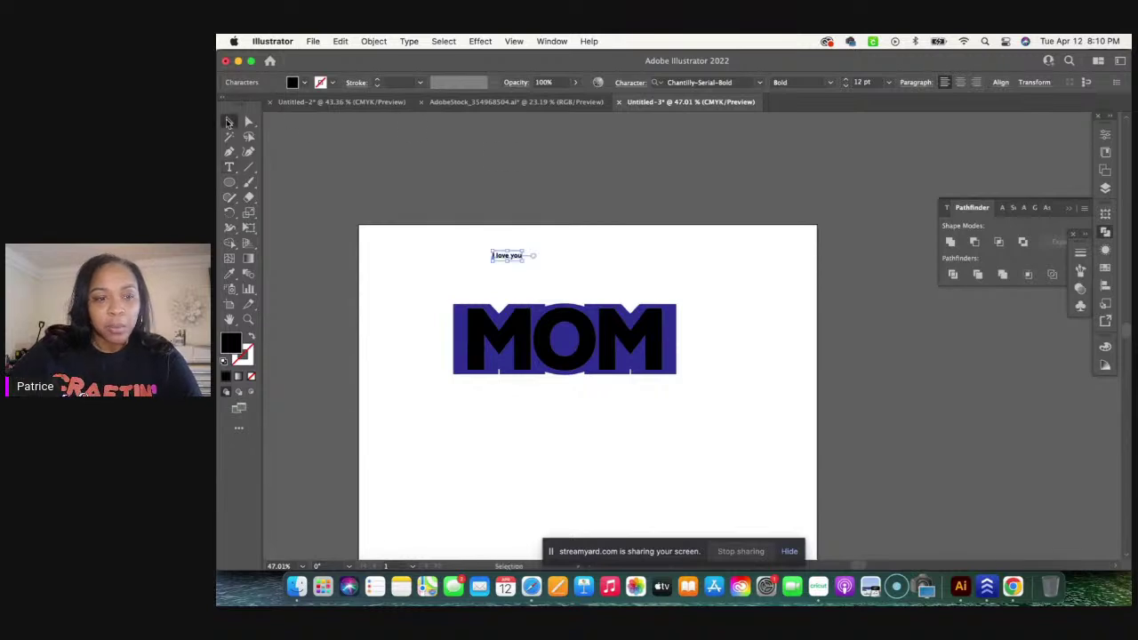
left_click_drag(523, 261, 647, 289)
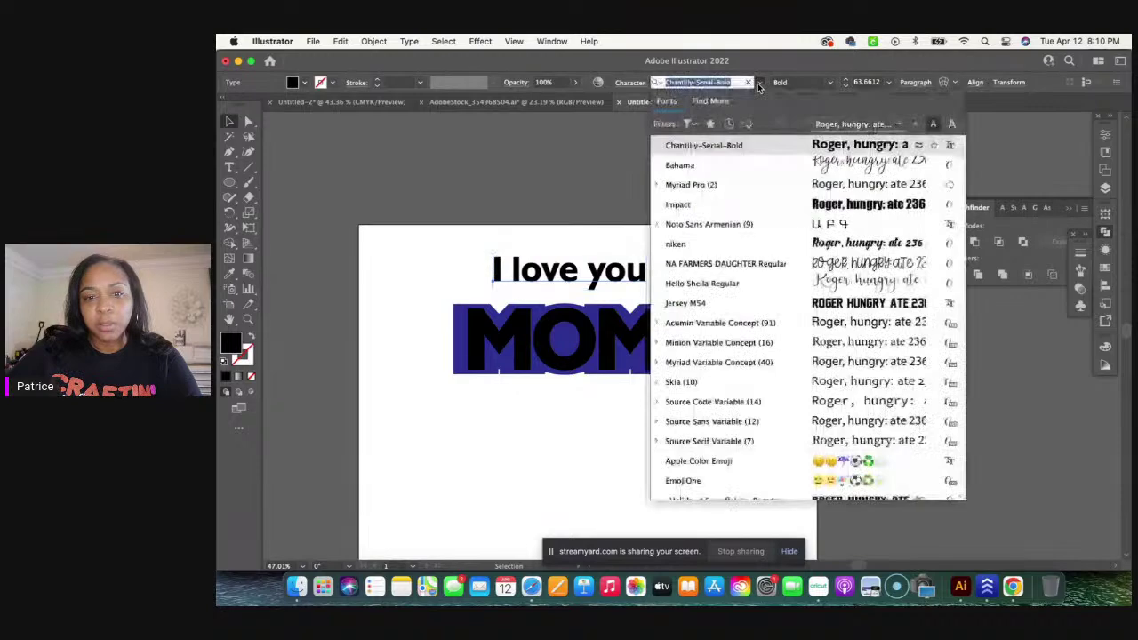
Step: Change the font of the "I love you" text to Samantha Upright
left_click(760, 81)
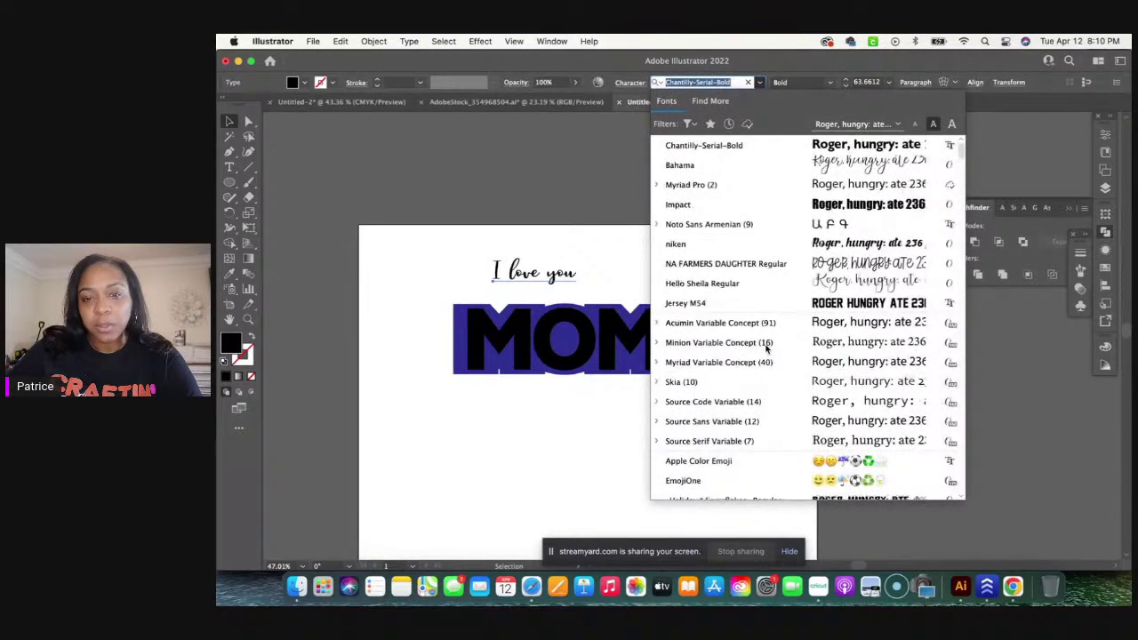
scroll(766, 349, "down", 20)
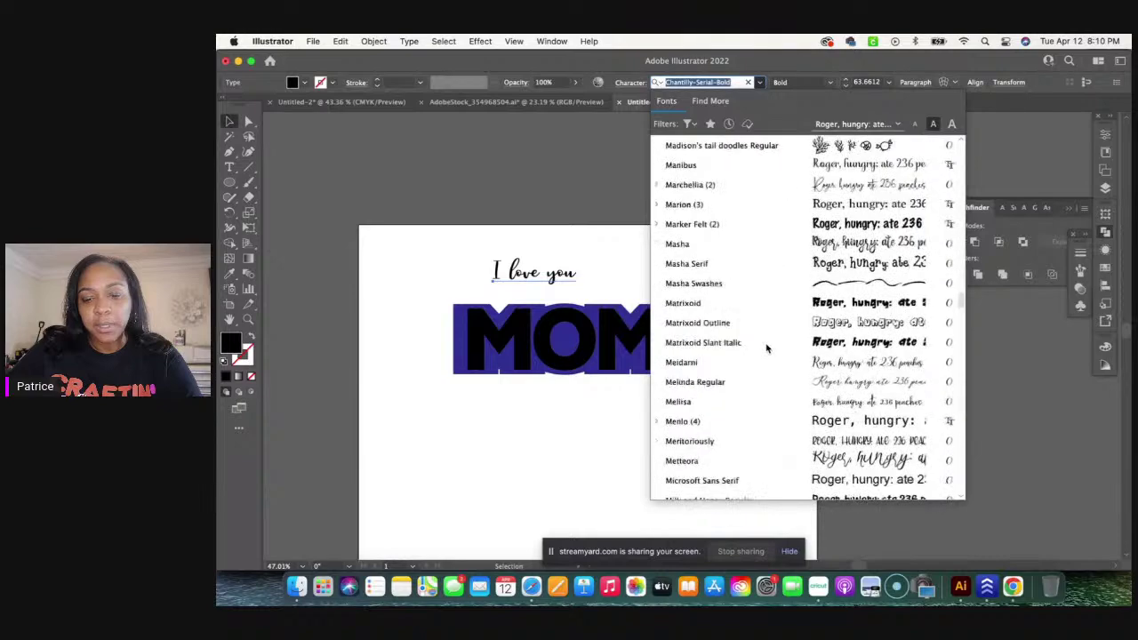
scroll(767, 349, "down", 20)
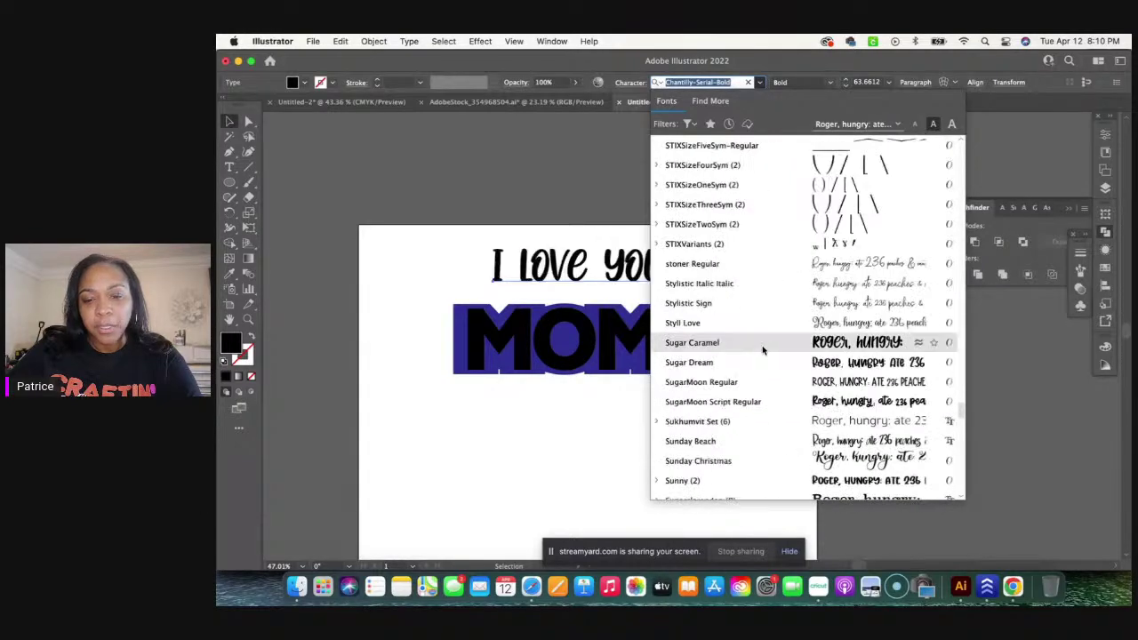
scroll(737, 284, "up", 5)
scroll(735, 283, "up", 15)
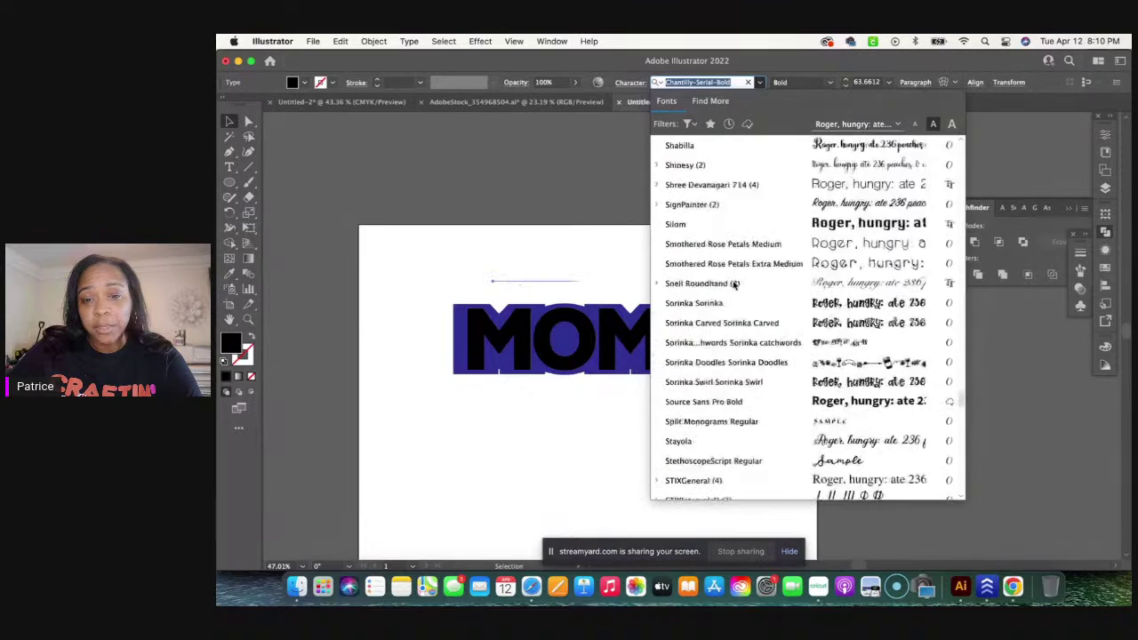
scroll(734, 283, "up", 3)
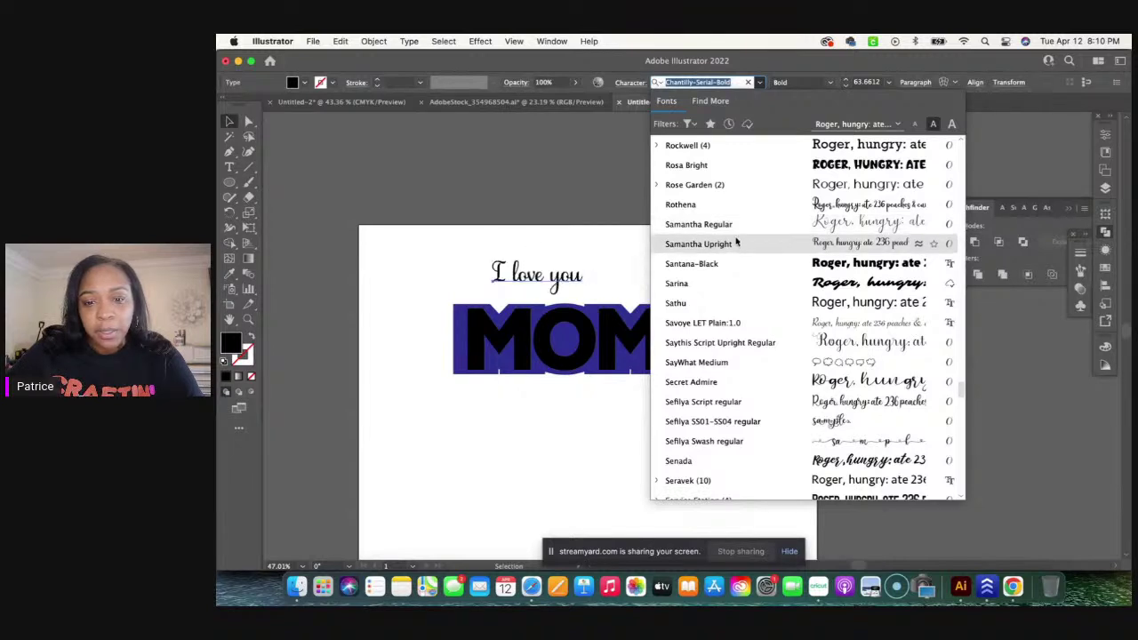
left_click(736, 243)
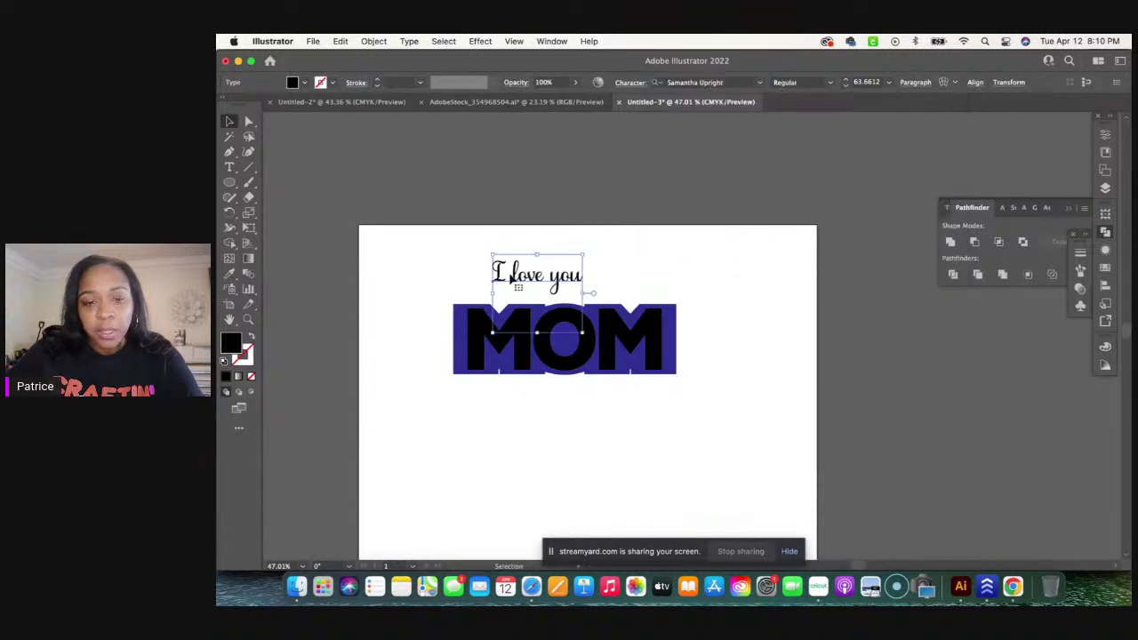
Step: Replace the capital I at the start of the "I love you" text with a lowercase i
double_click(502, 276)
key("super+a")
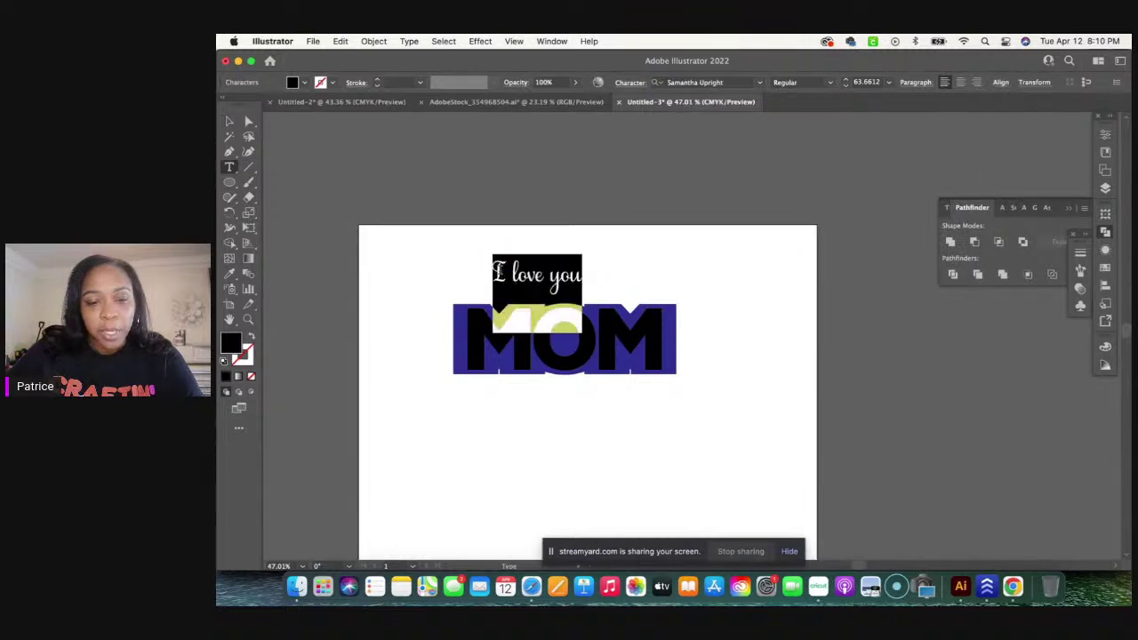
double_click(500, 271)
type("i")
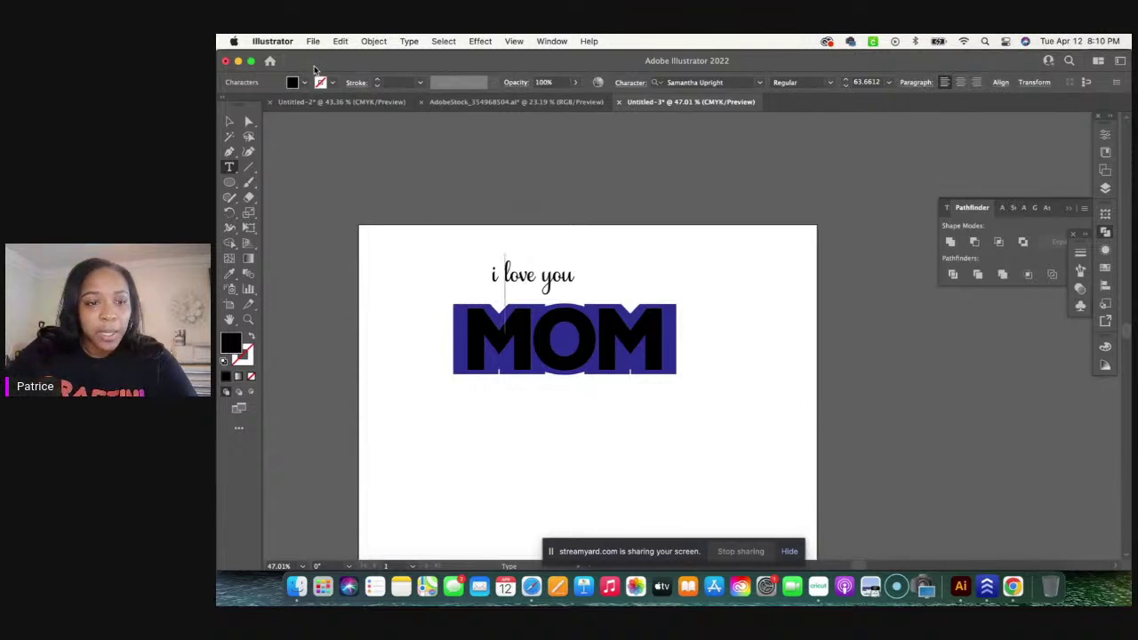
Step: Replace the plain i in "i love you" with the Samantha Upright alternate glyph that has a curled tail at its lower start
left_click(374, 41)
mouse_move(421, 40)
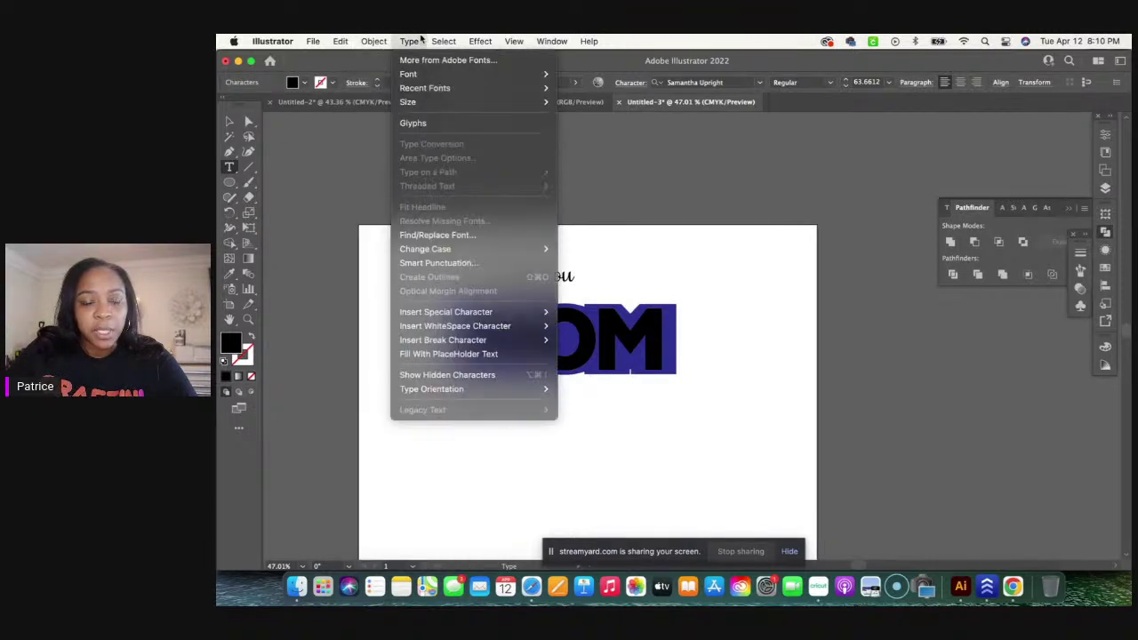
left_click(412, 124)
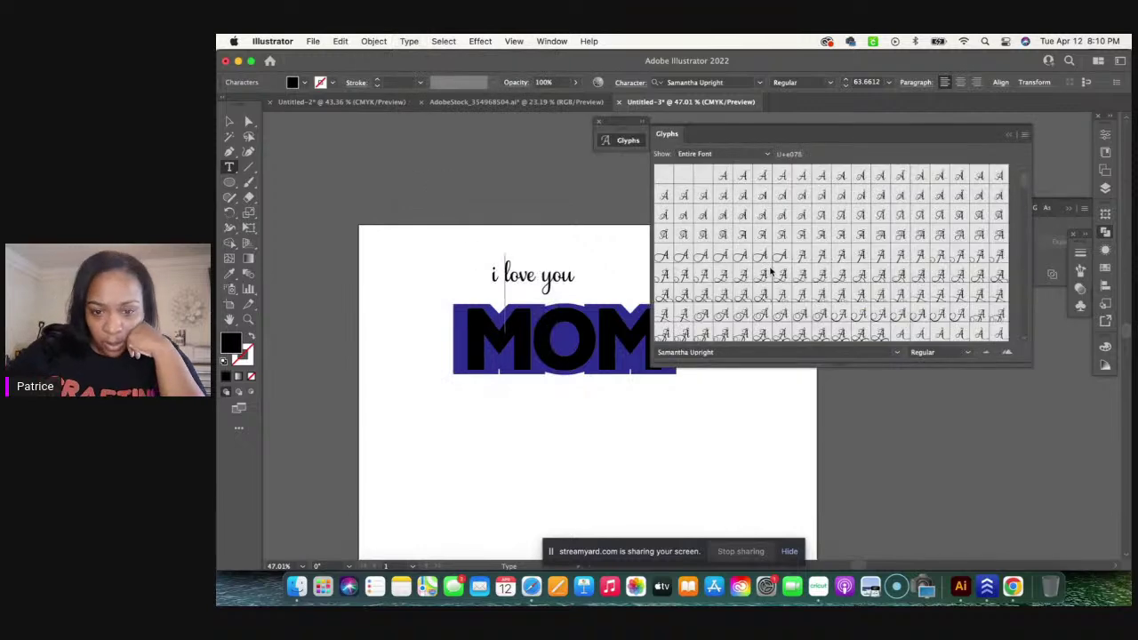
scroll(765, 271, "down", 6)
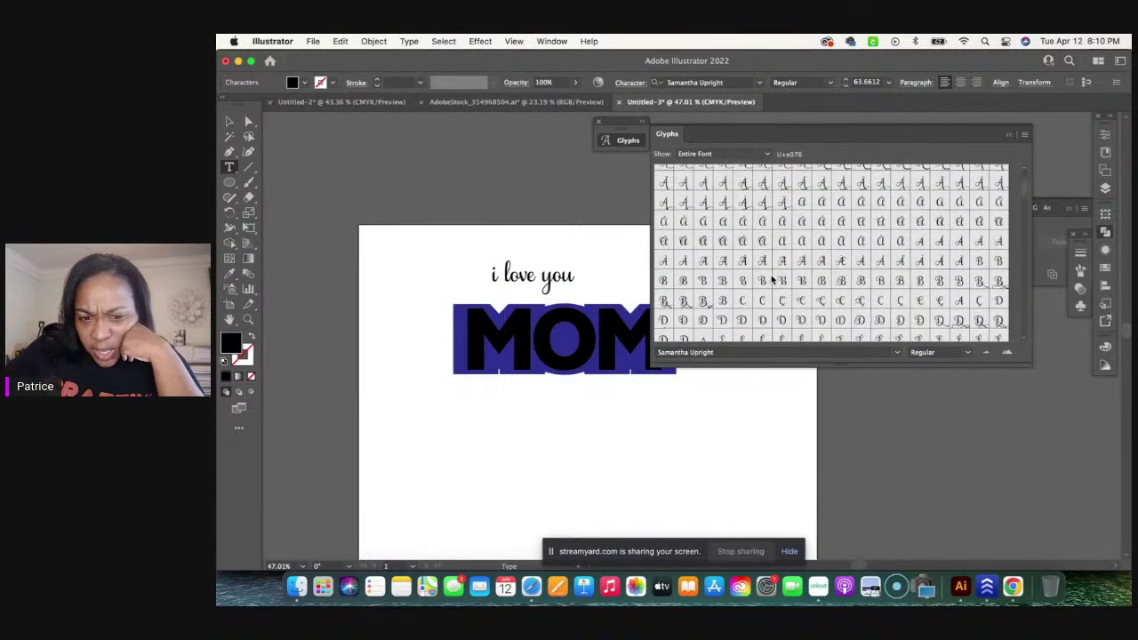
scroll(772, 280, "down", 8)
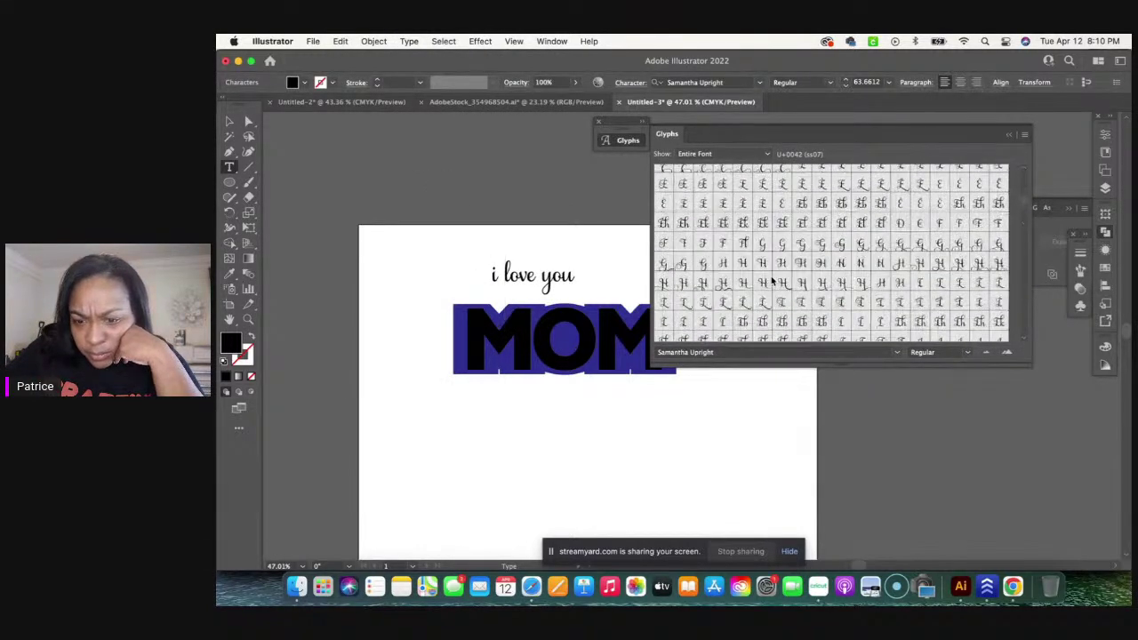
scroll(772, 281, "down", 2)
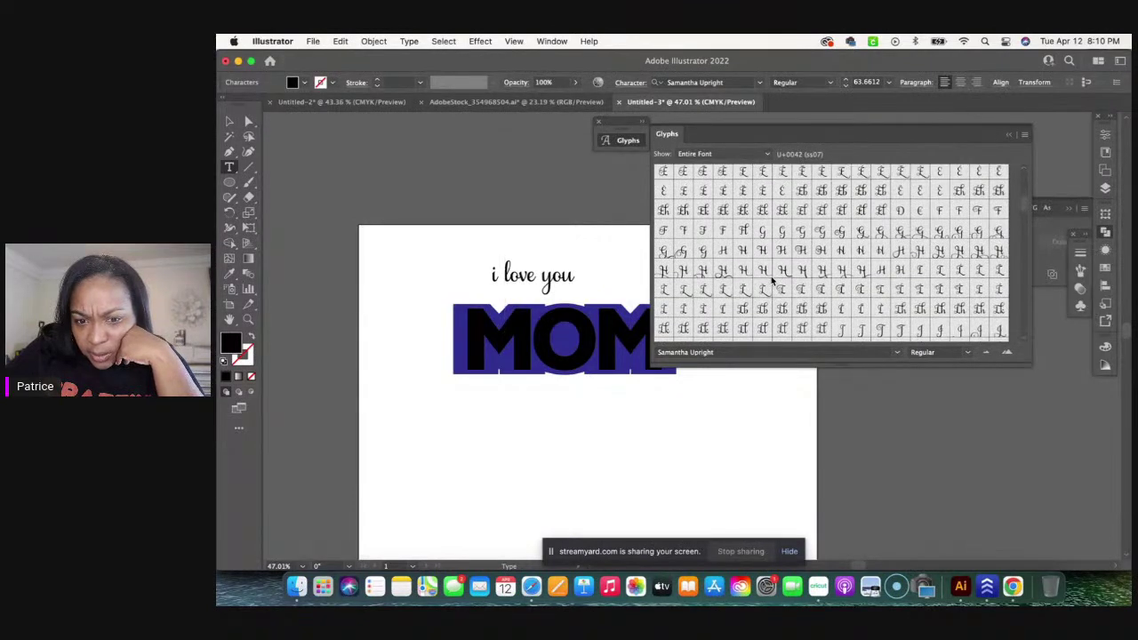
scroll(771, 279, "down", 4)
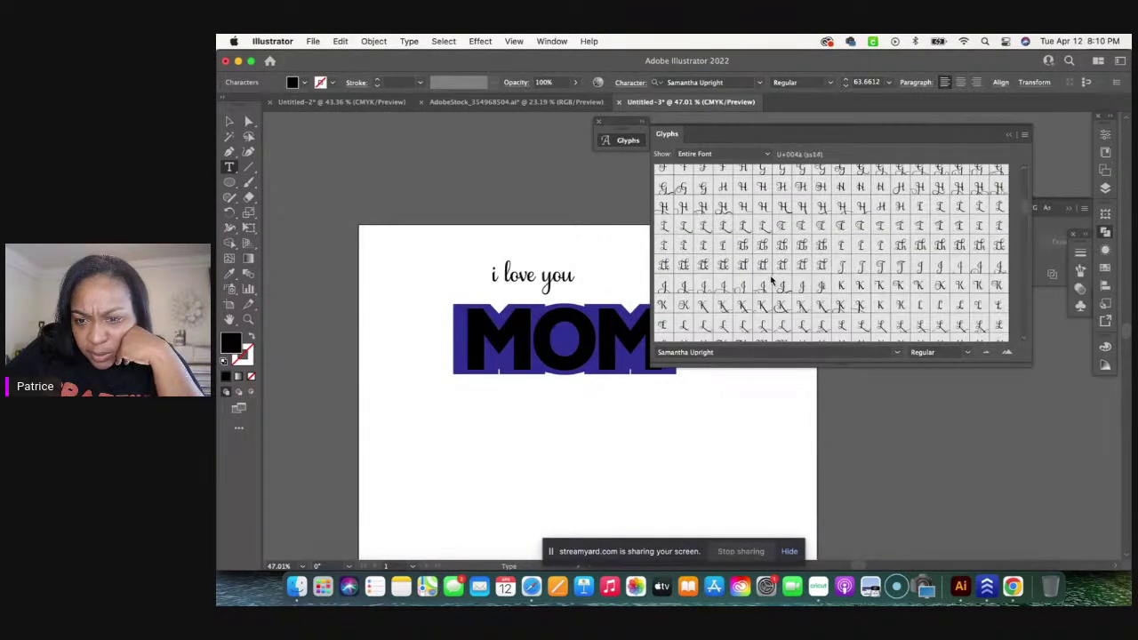
scroll(768, 279, "down", 5)
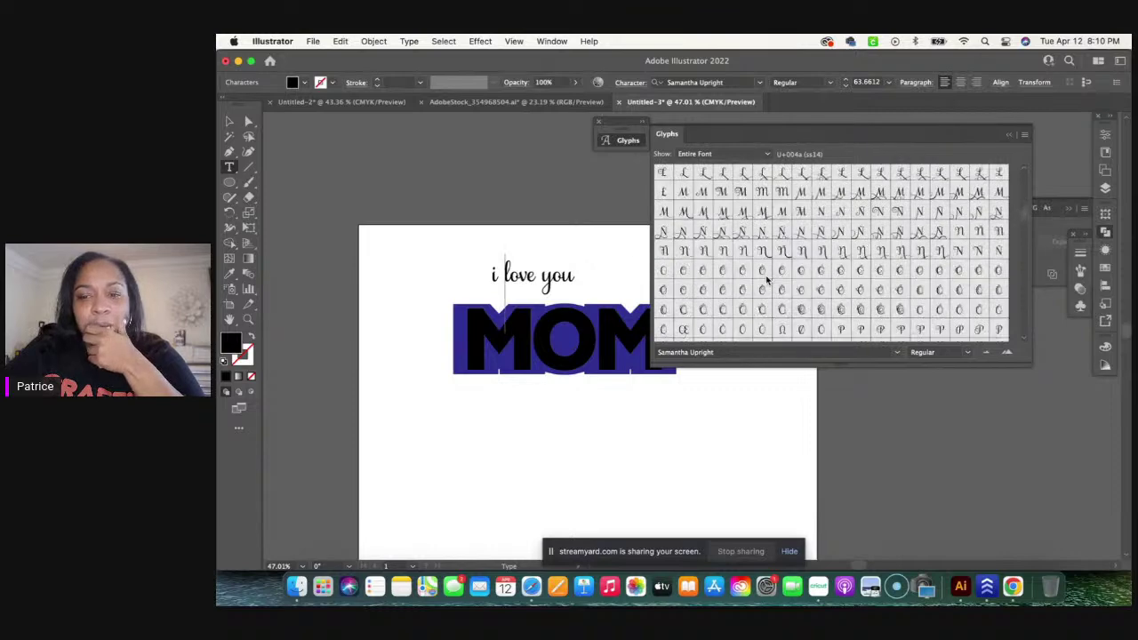
scroll(767, 280, "down", 8)
scroll(766, 279, "down", 5)
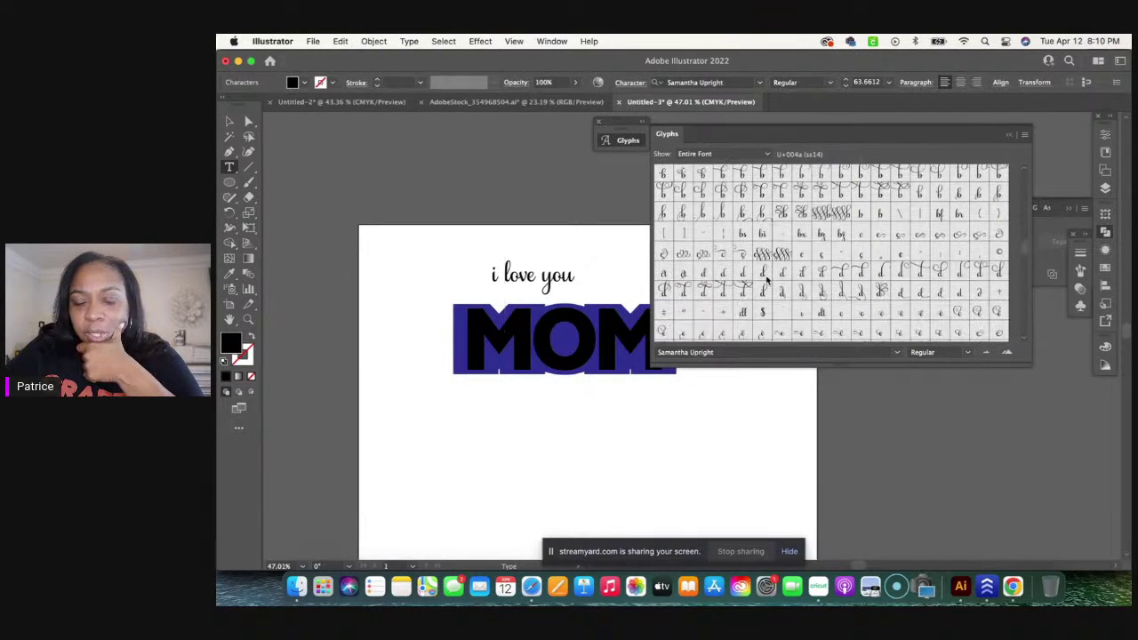
scroll(766, 279, "down", 7)
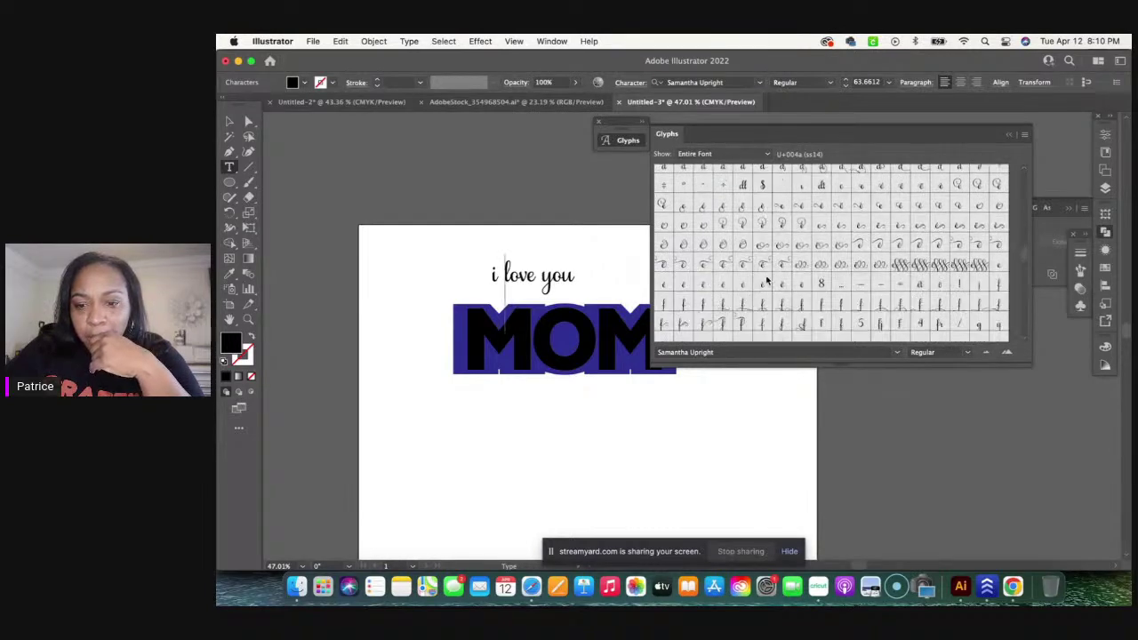
scroll(765, 279, "down", 7)
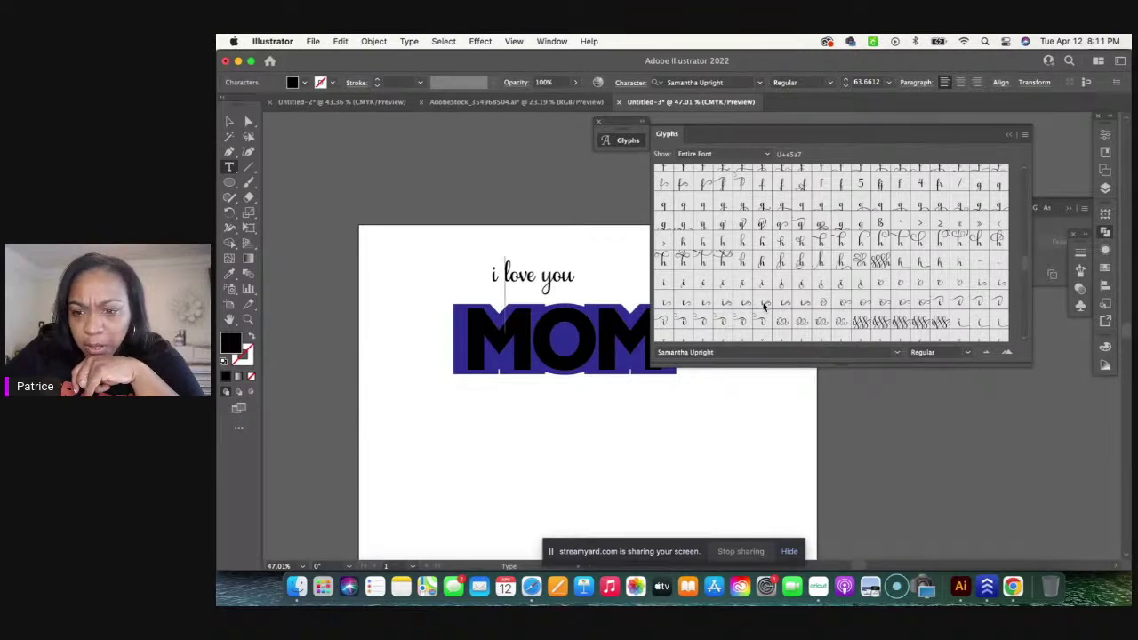
scroll(763, 306, "down", 2)
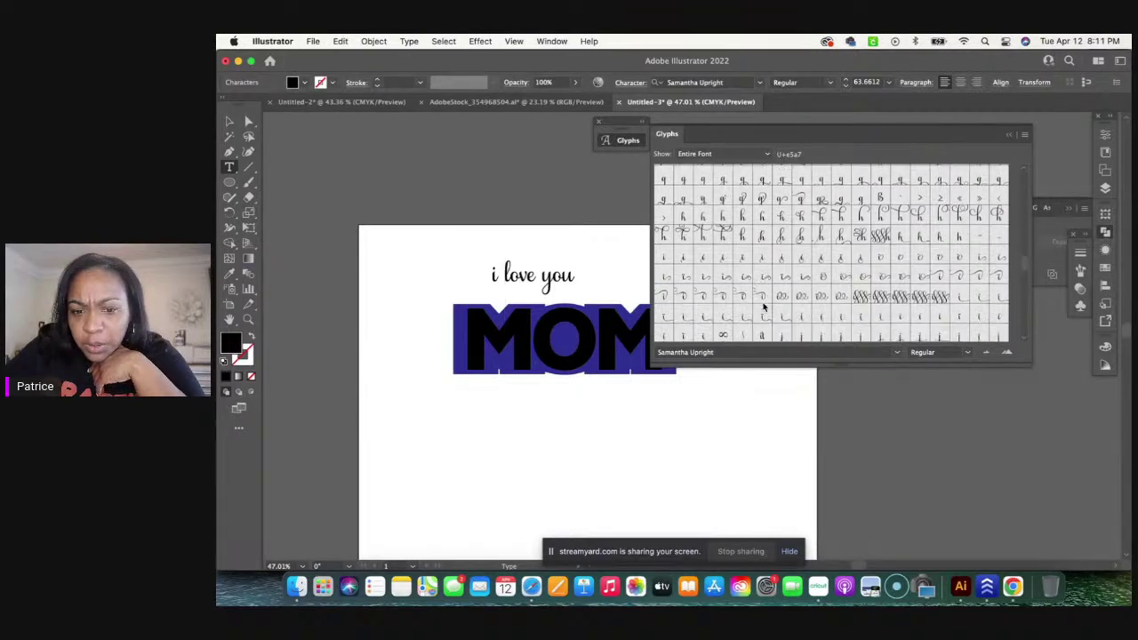
scroll(762, 306, "down", 1)
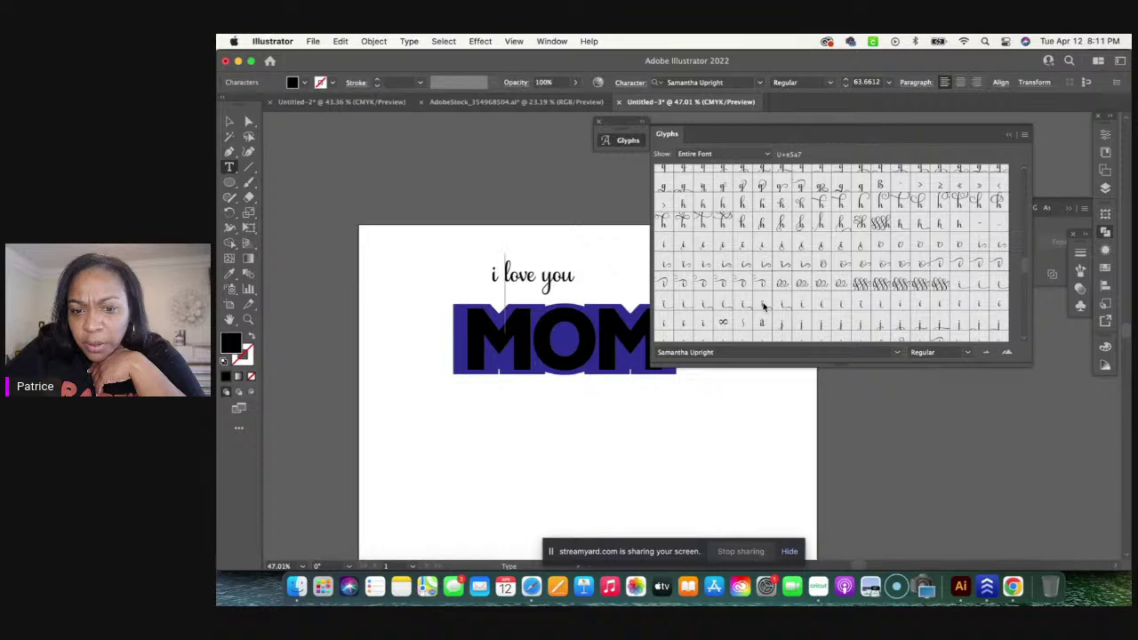
scroll(763, 305, "up", 2)
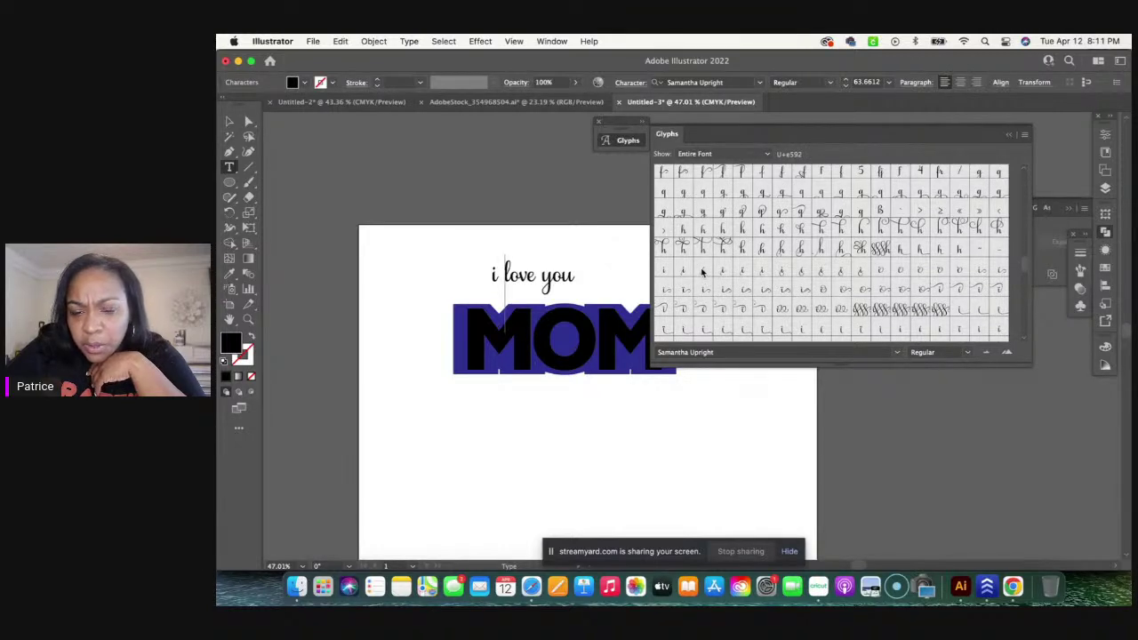
left_click(702, 270)
left_click(502, 281)
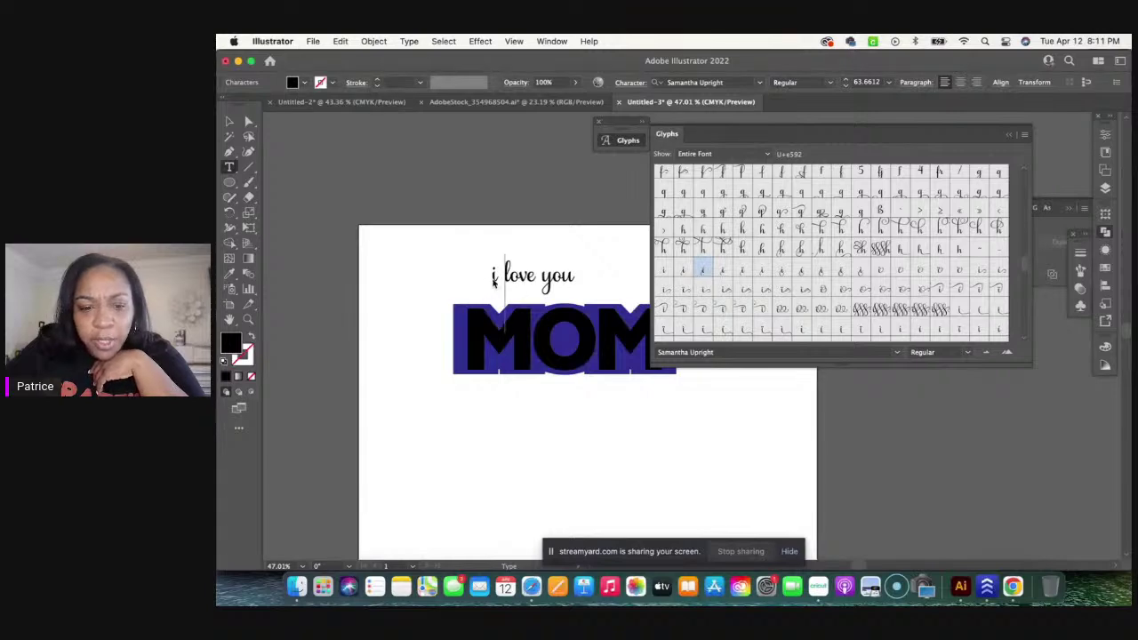
double_click(700, 271)
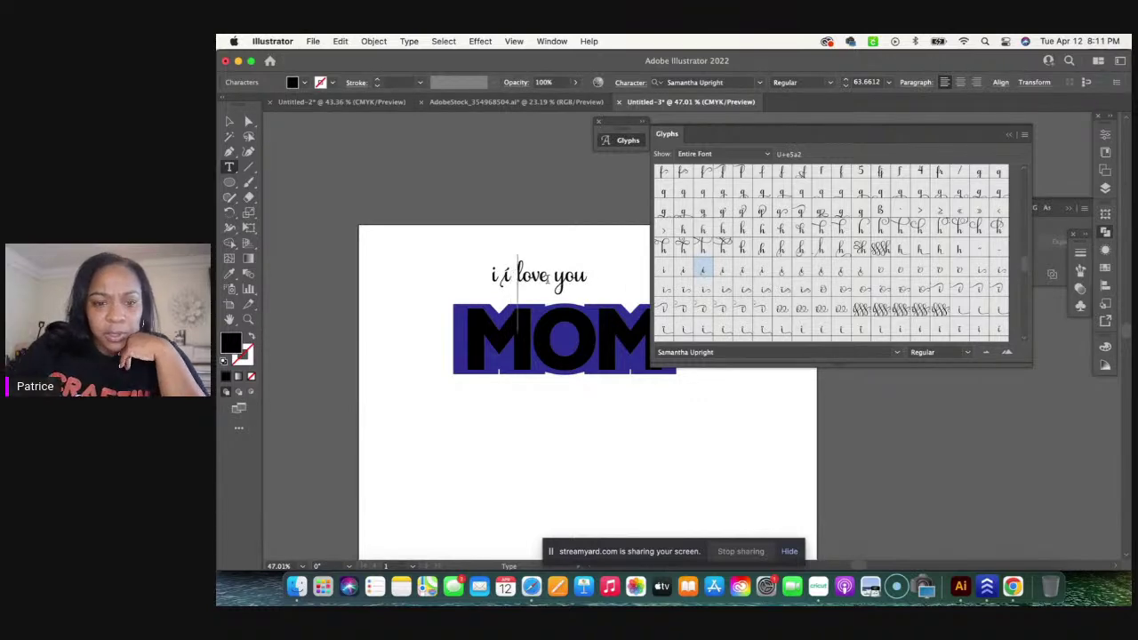
key("BackSpace")
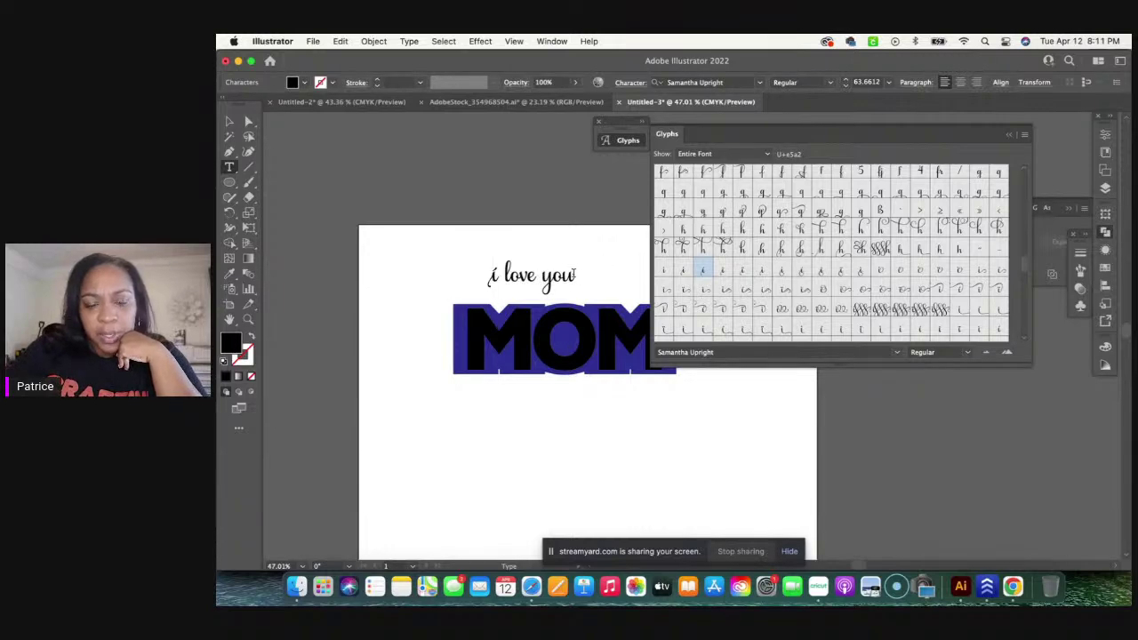
Step: Replace the final u of "i love you" with an alternate glyph ending in a looped swash, and close the glyph browser
left_click(575, 275)
key("BackSpace")
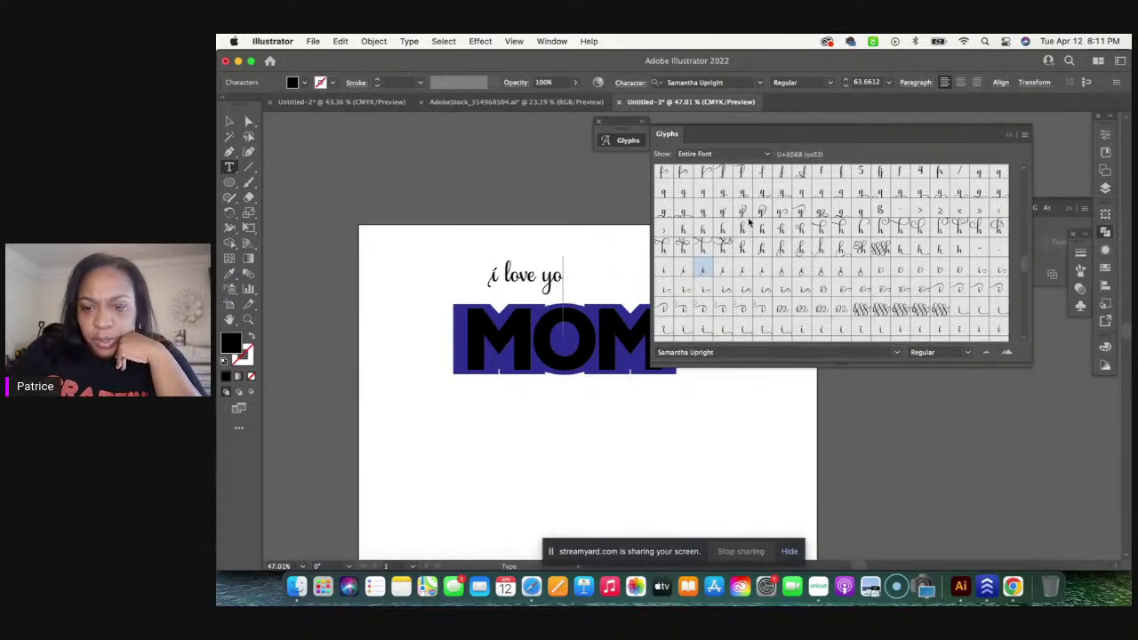
scroll(826, 299, "down", 10)
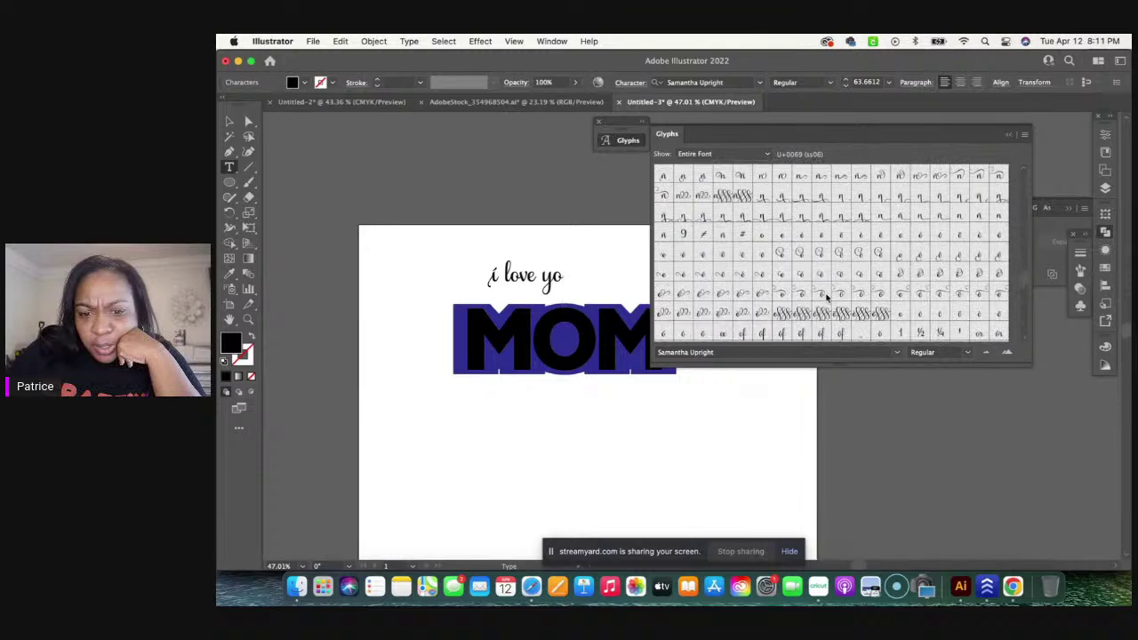
scroll(826, 299, "down", 5)
scroll(826, 298, "down", 3)
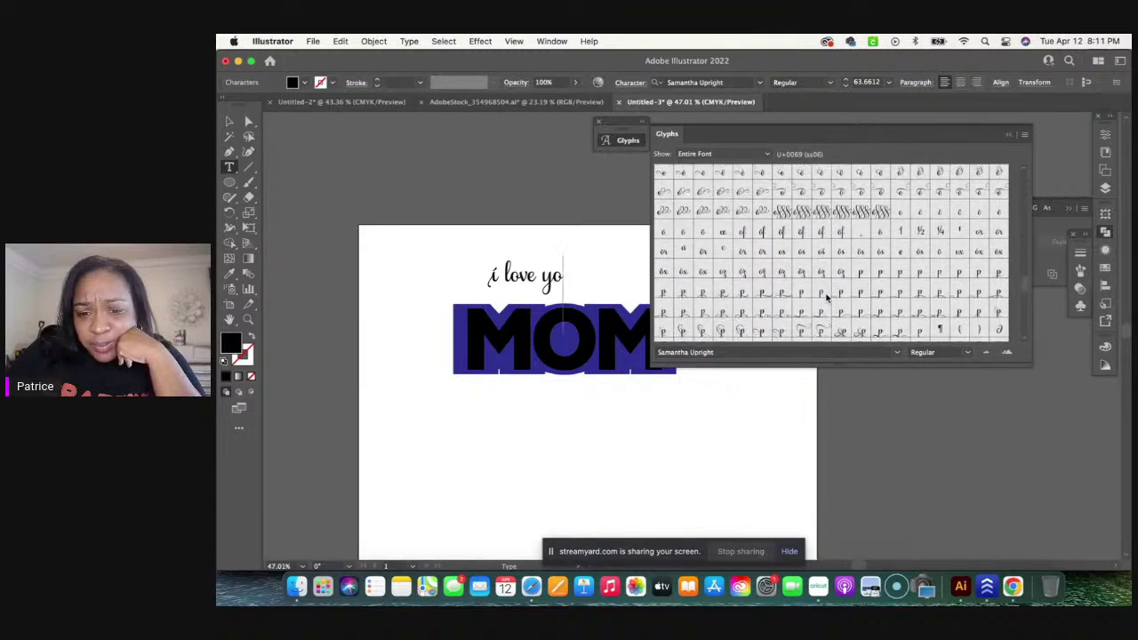
scroll(827, 299, "down", 4)
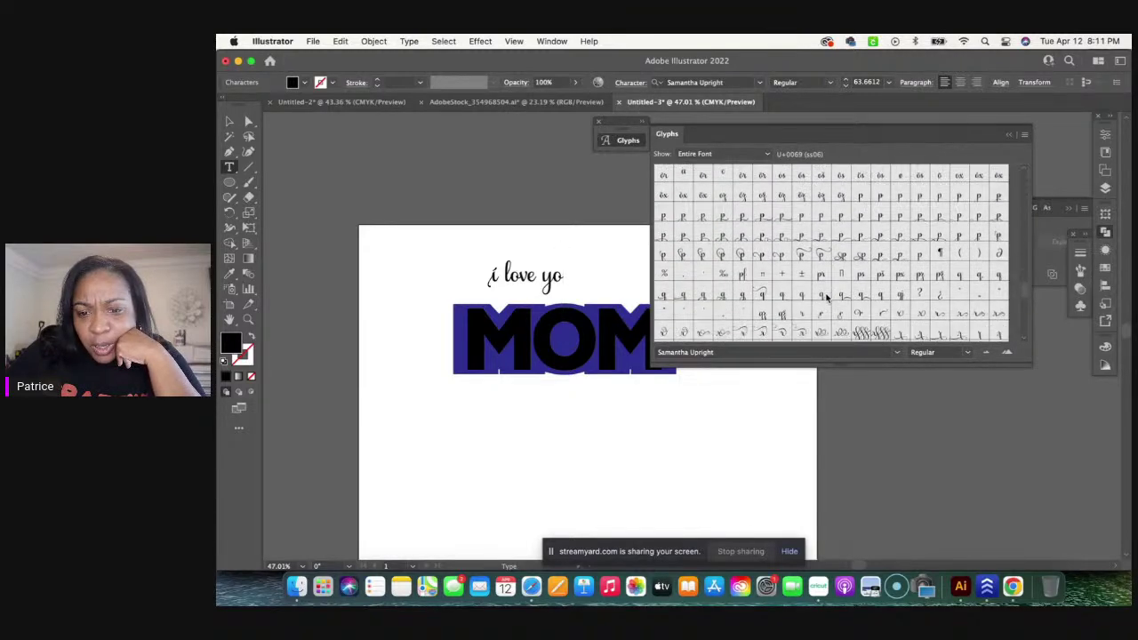
scroll(827, 299, "down", 8)
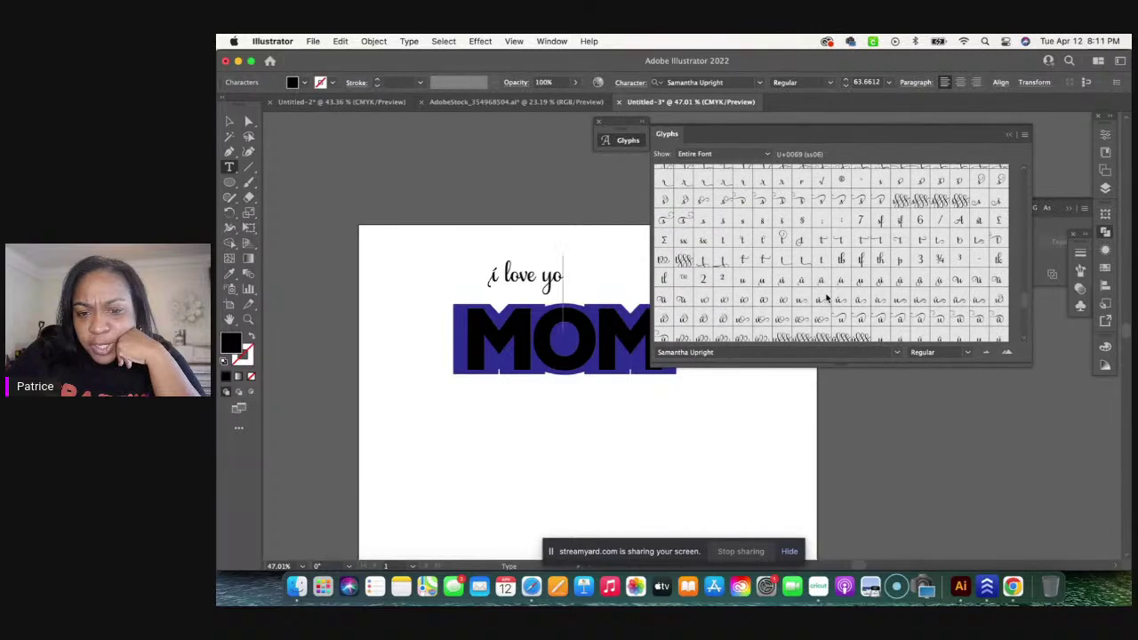
scroll(826, 299, "down", 1)
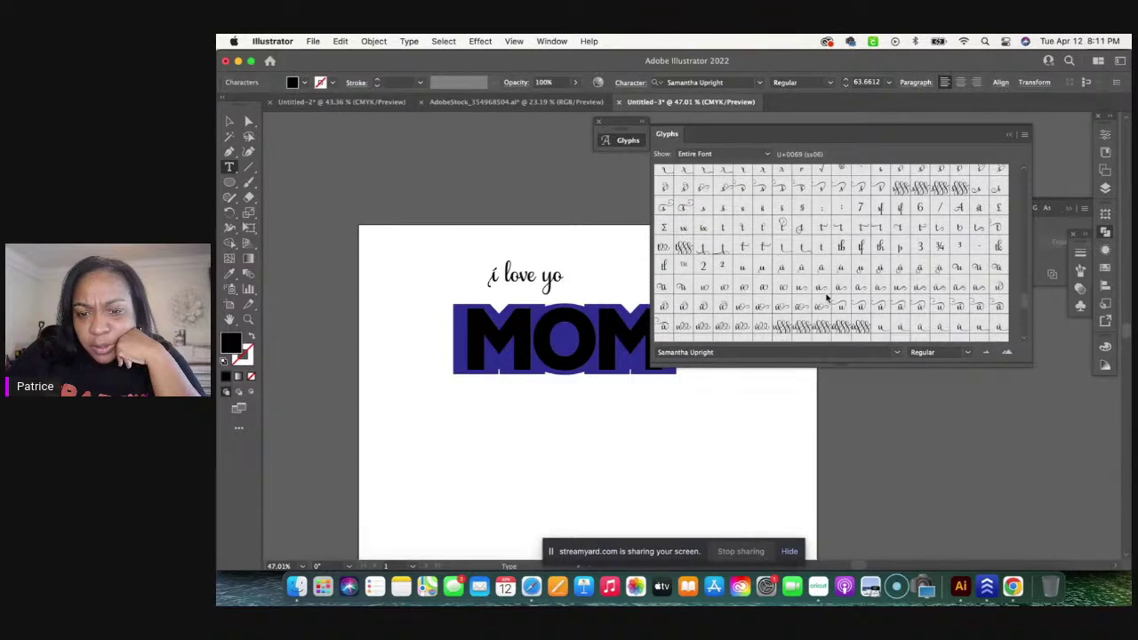
double_click(744, 308)
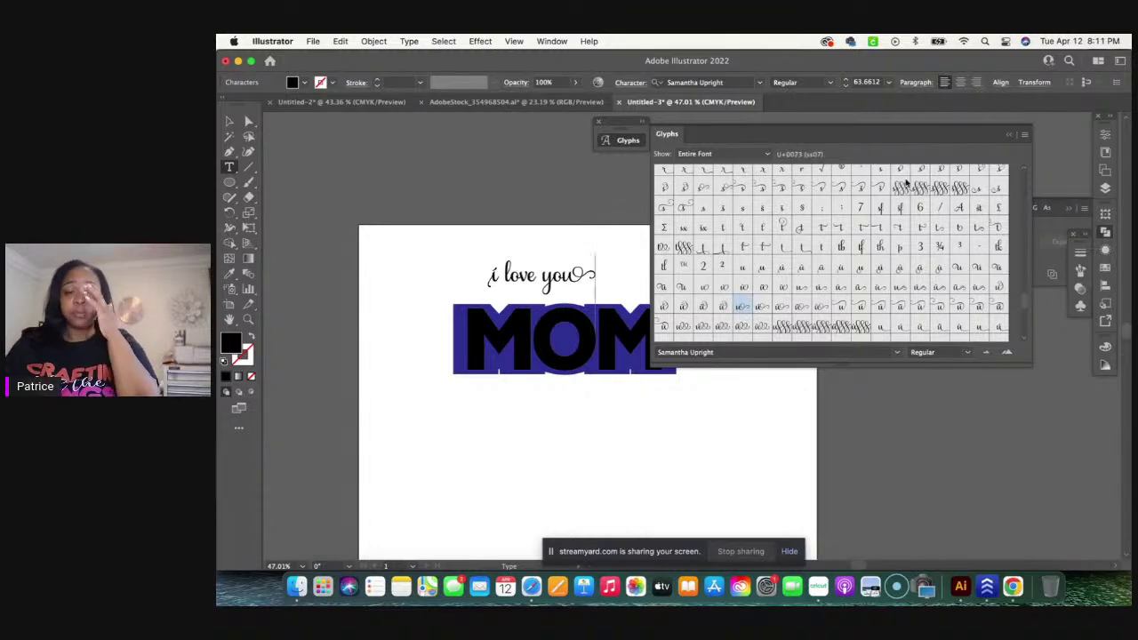
left_click(1010, 138)
left_click(598, 122)
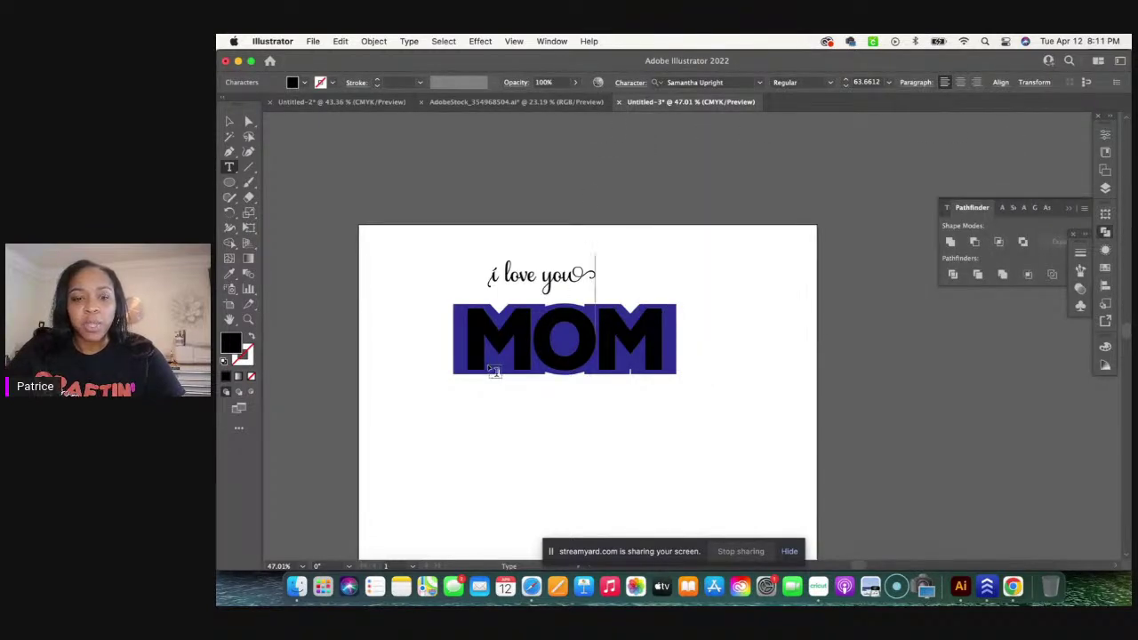
left_click(229, 123)
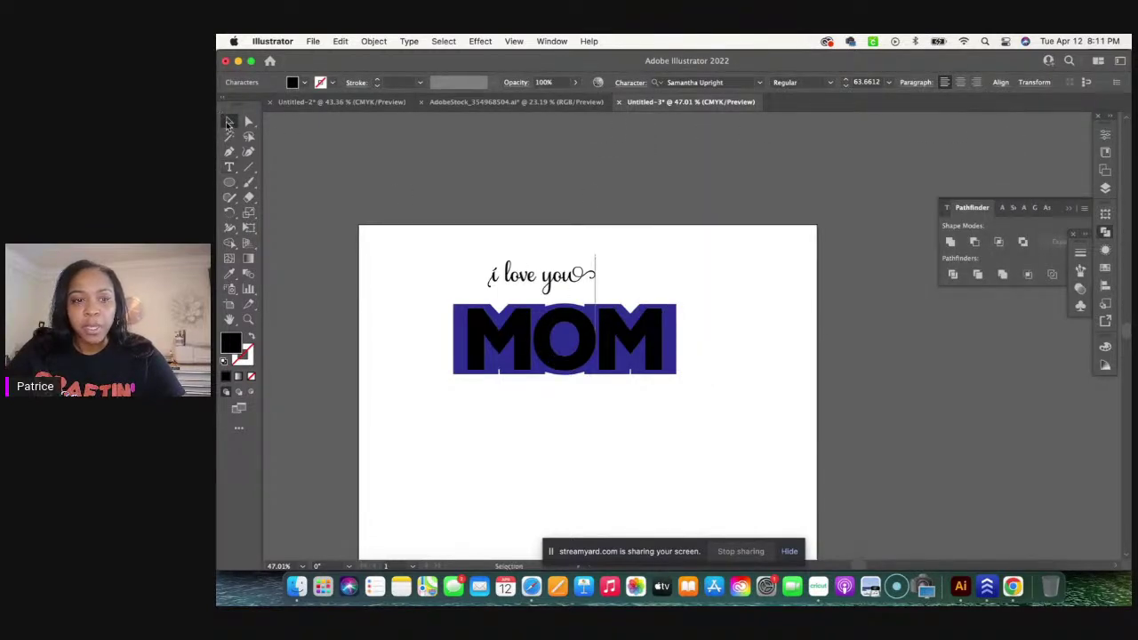
left_click(459, 327)
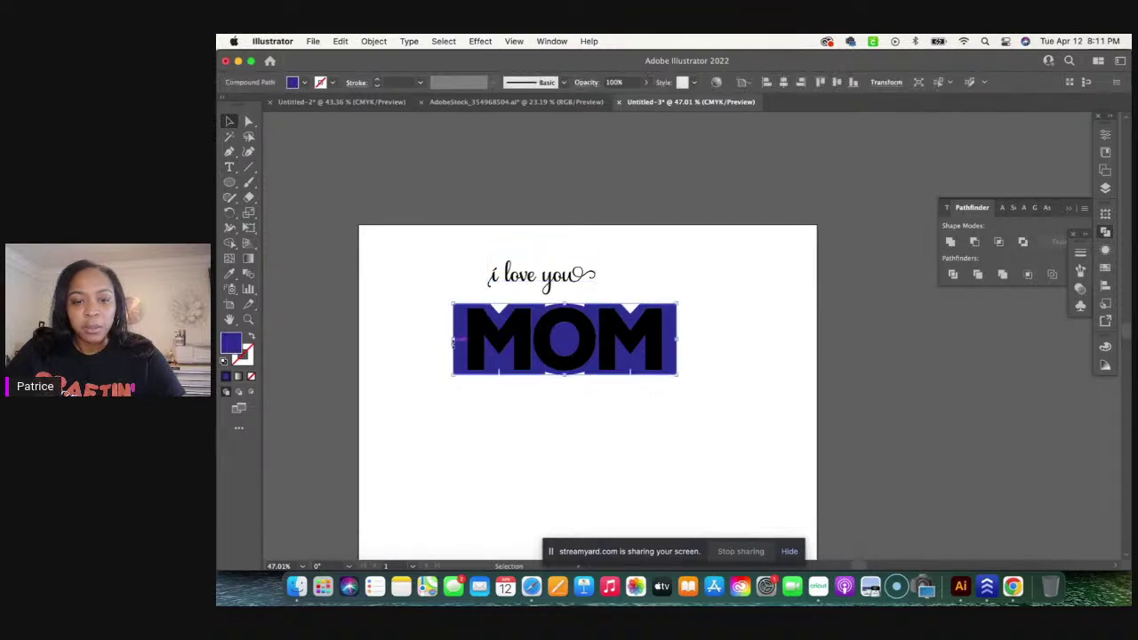
left_click_drag(453, 338, 455, 344)
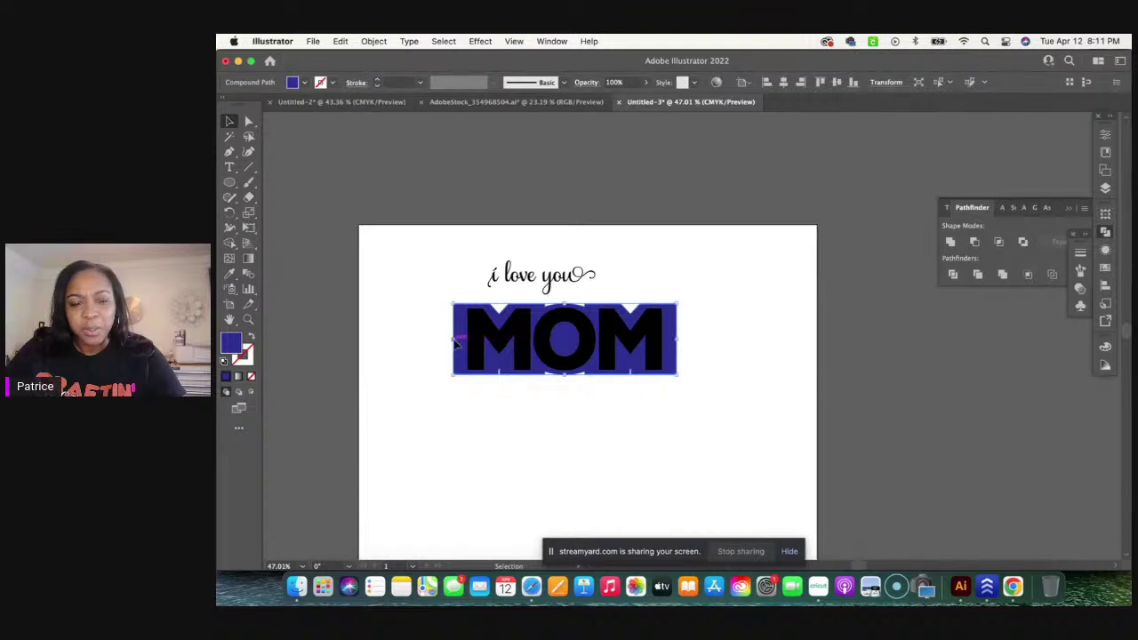
left_click(730, 398)
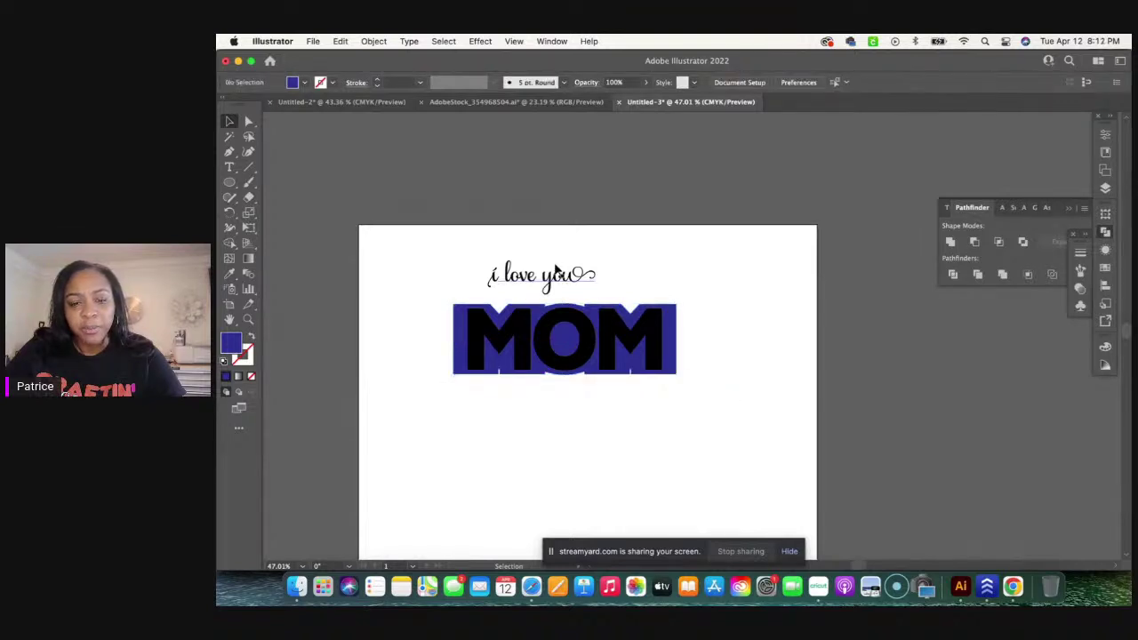
left_click(671, 347)
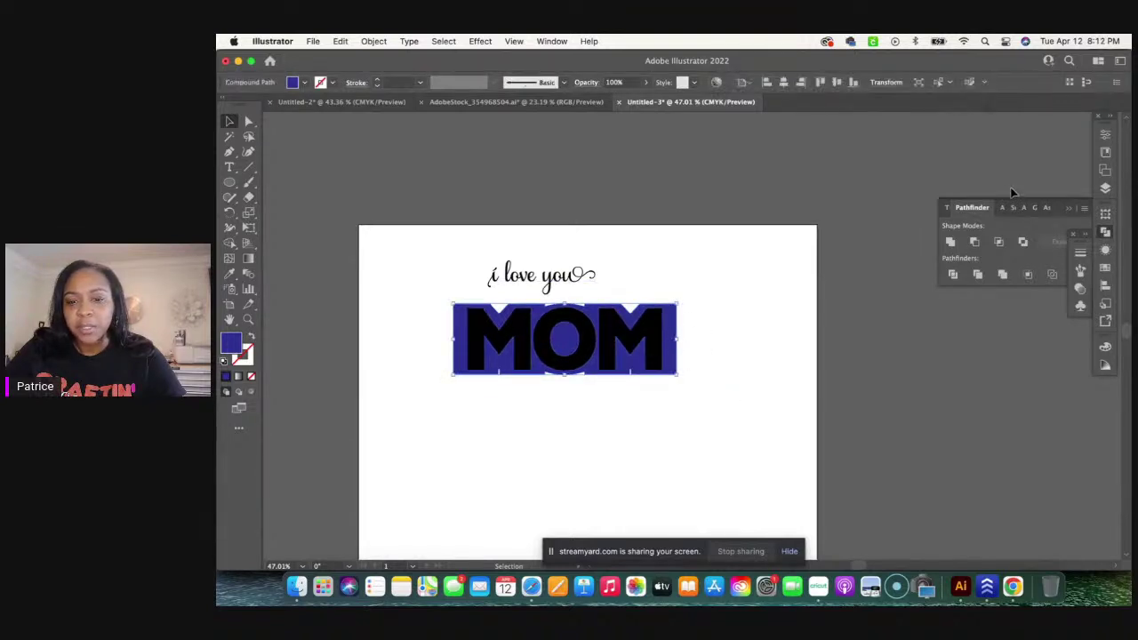
left_click(1109, 136)
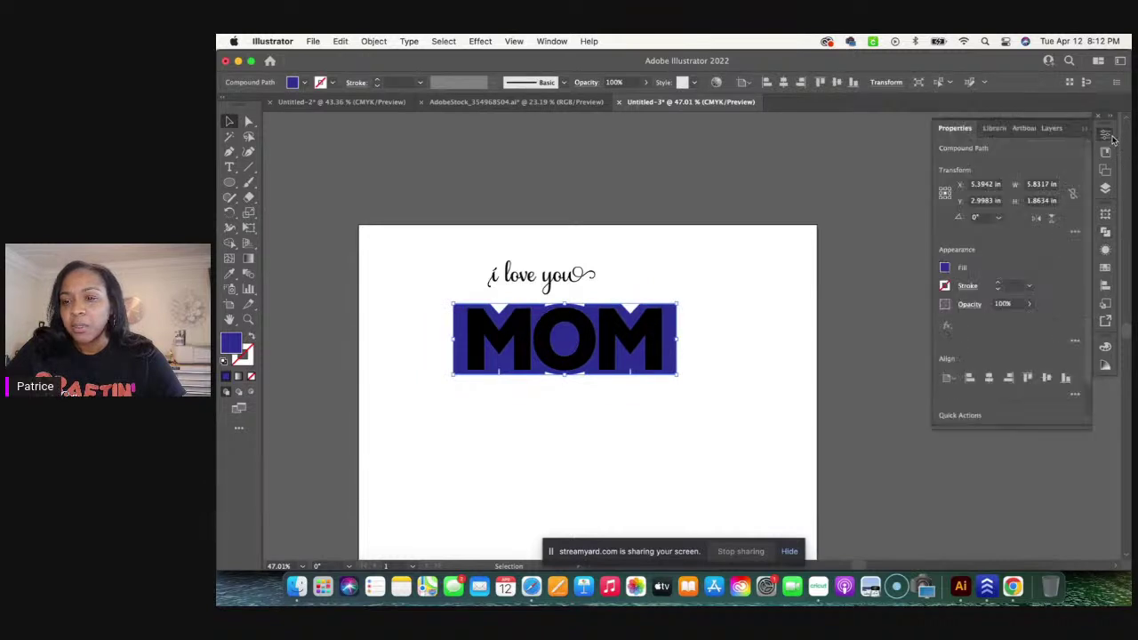
left_click(1106, 139)
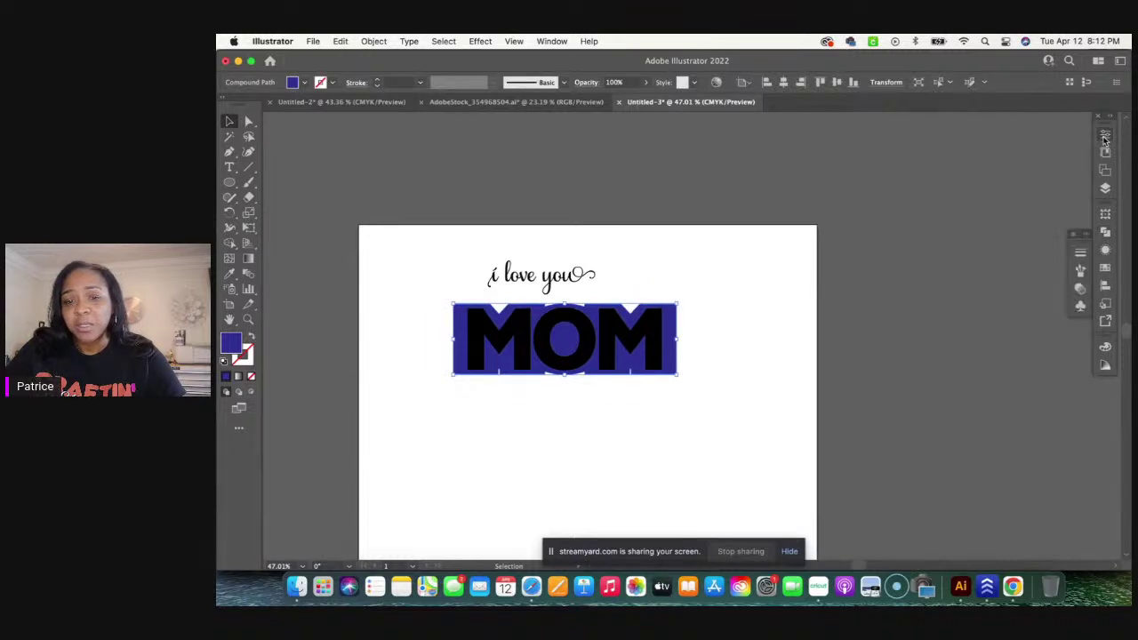
left_click(807, 213)
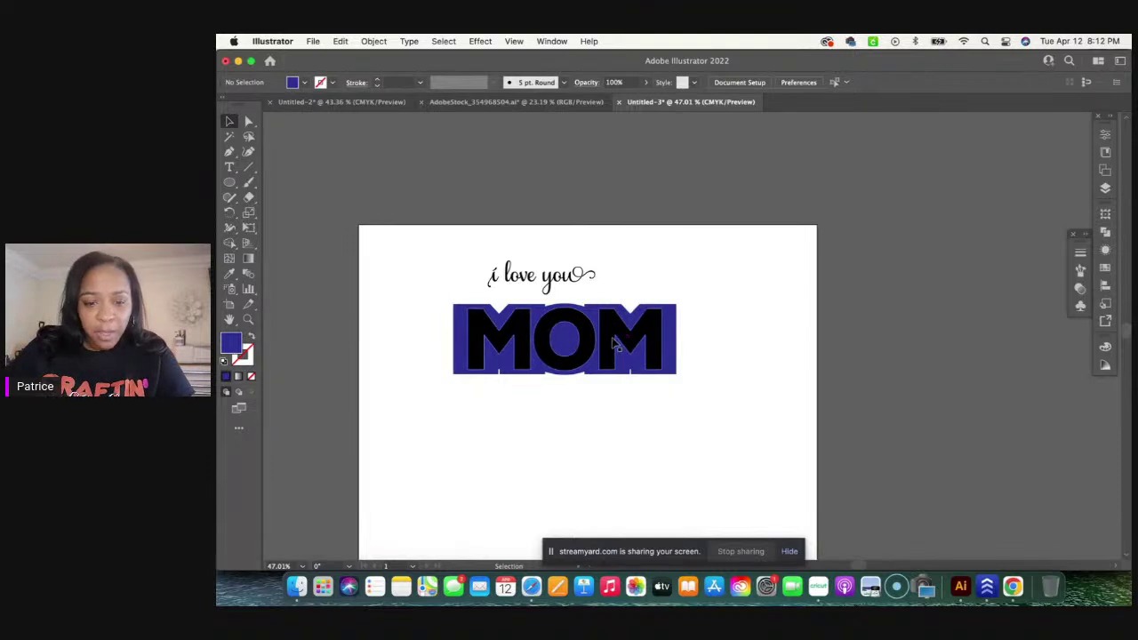
Step: Move the "i love you" text into the empty area below the MOM lettering and enlarge it
left_click(578, 281)
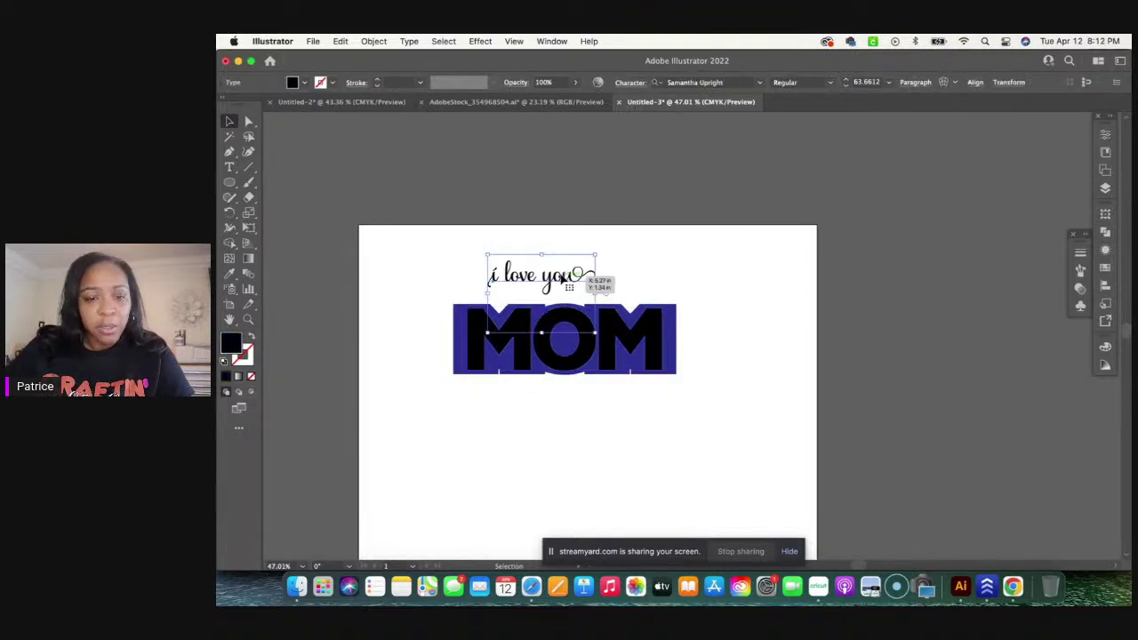
scroll(578, 275, "down", 1)
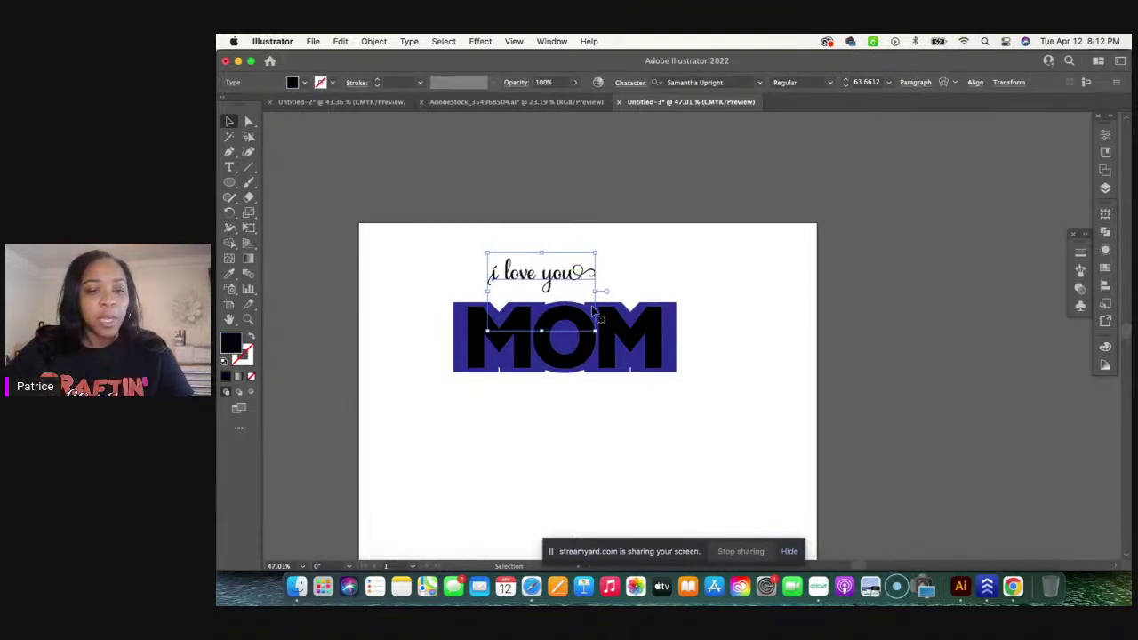
left_click_drag(594, 292, 579, 463)
Step: Fill the "i love you" text with the magenta swatch
left_click(306, 83)
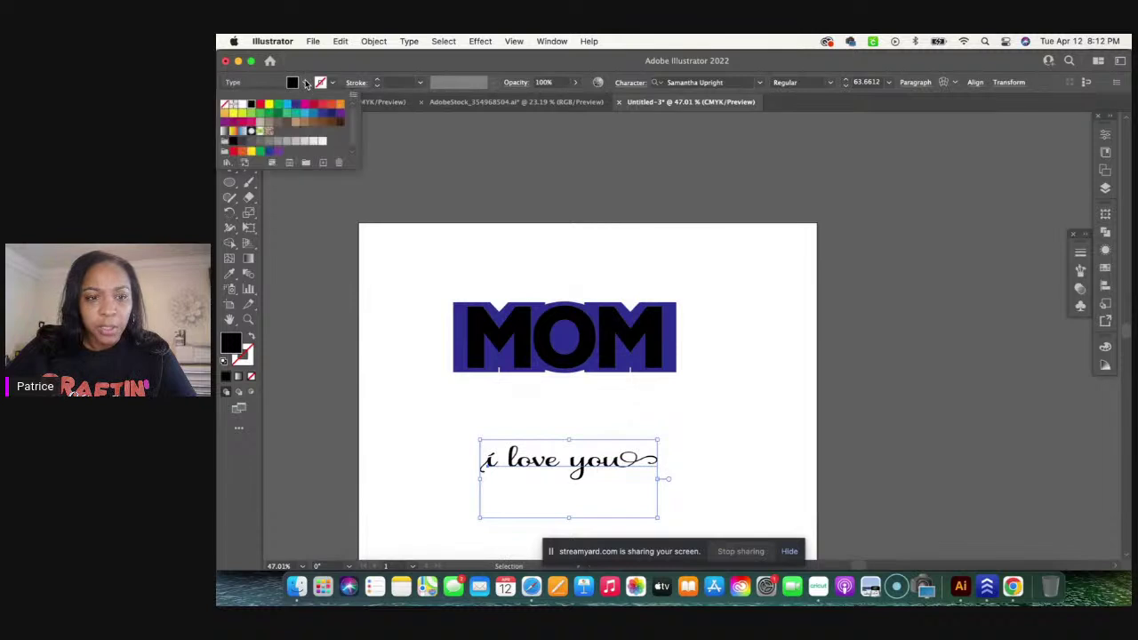
left_click(286, 116)
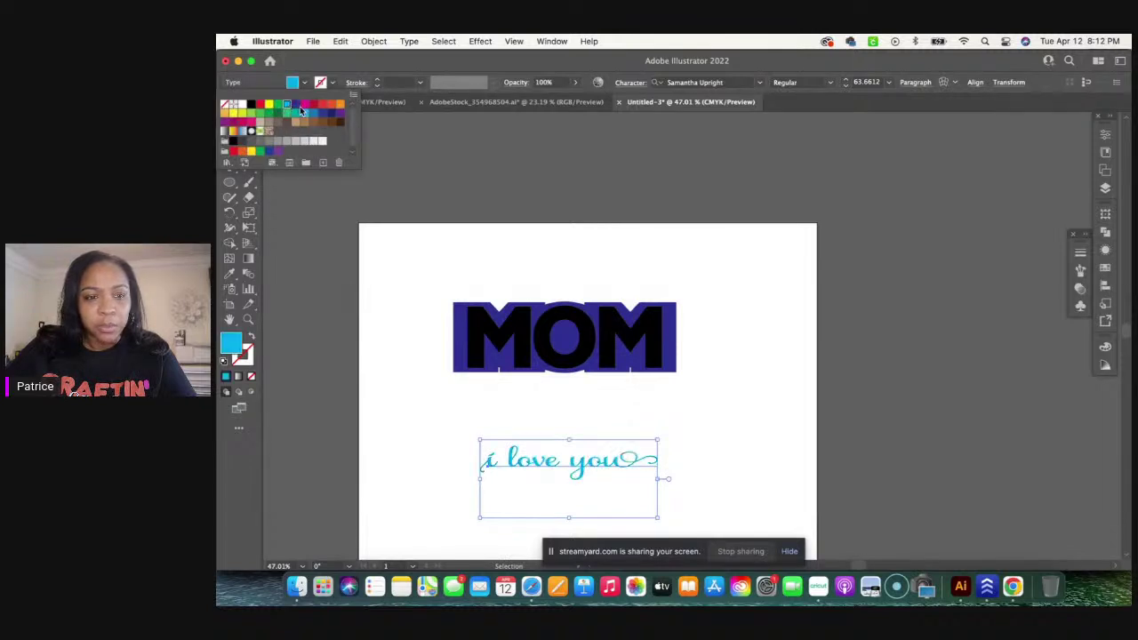
left_click(305, 107)
left_click(591, 469)
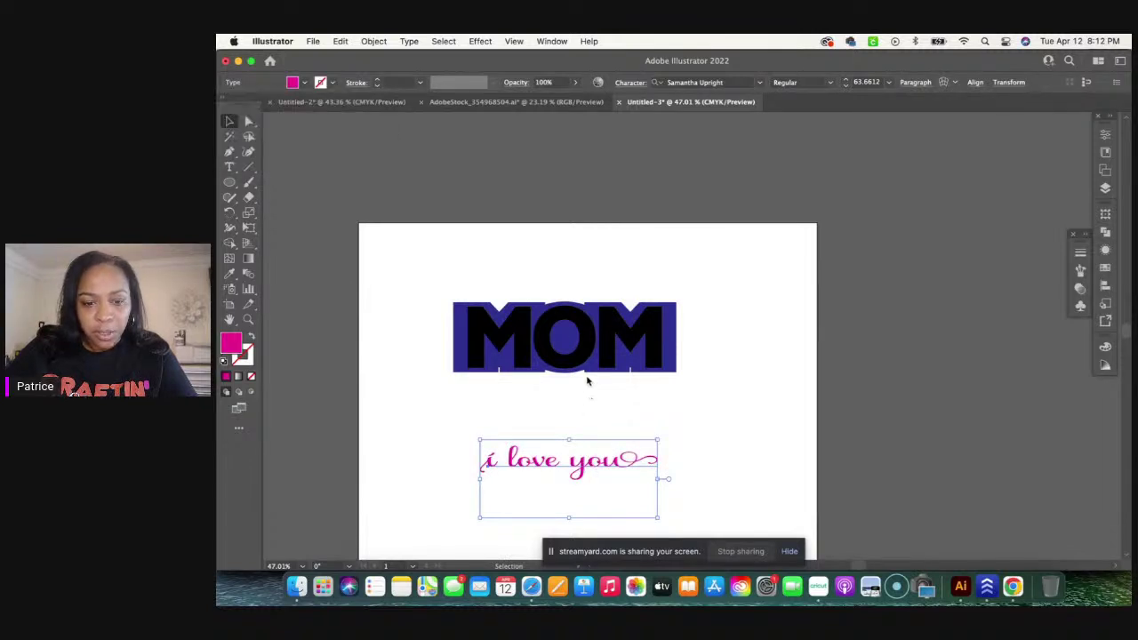
Step: Place the "i love you" text over the middle of MOM and stretch it to roughly the width of the lettering
left_click_drag(582, 466, 569, 341)
left_click_drag(642, 395, 671, 402)
left_click(735, 392)
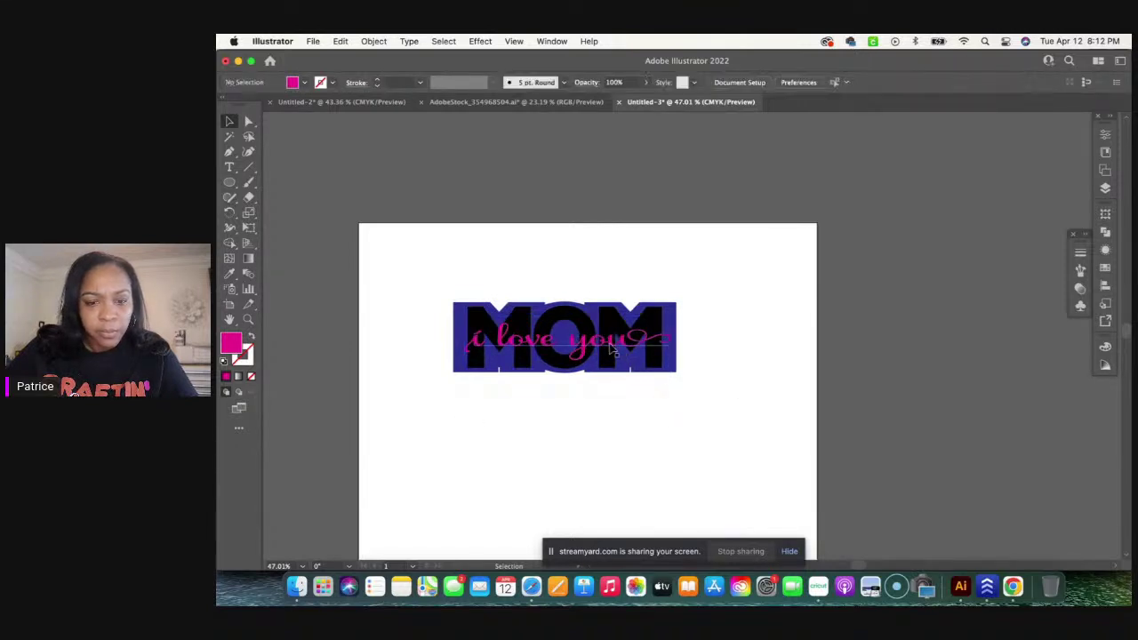
Step: Move the "i love you" text above MOM and convert it to outlines
left_click_drag(611, 350, 614, 256)
left_click(750, 300)
right_click(613, 256)
left_click(638, 370)
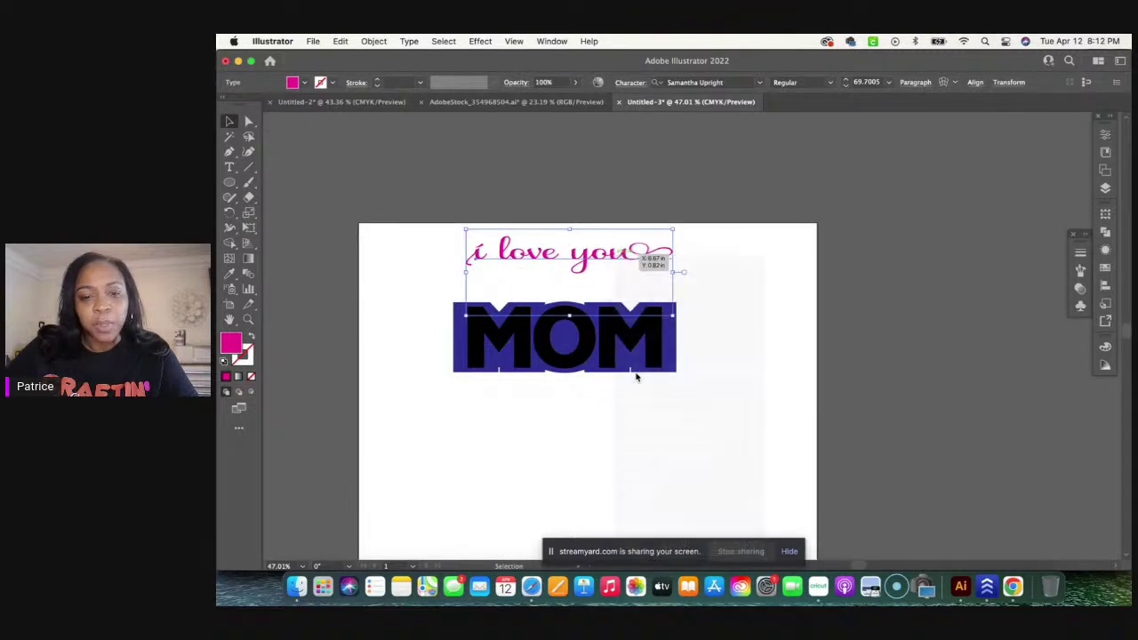
Step: Make the outlined "i love you" lettering a single compound path
left_click(340, 41)
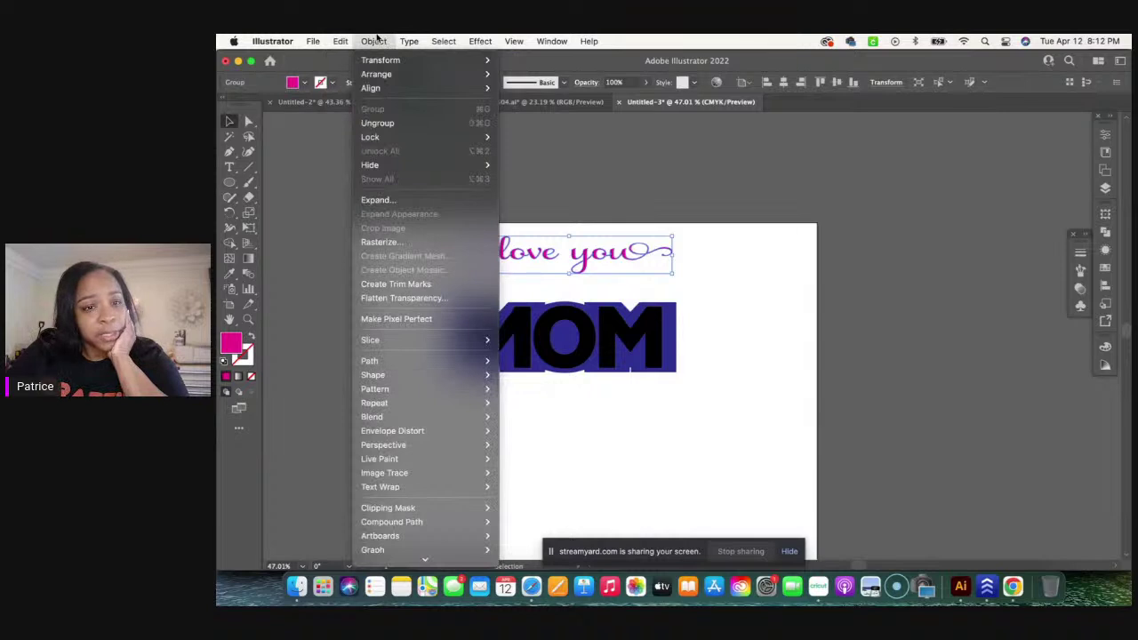
left_click(385, 206)
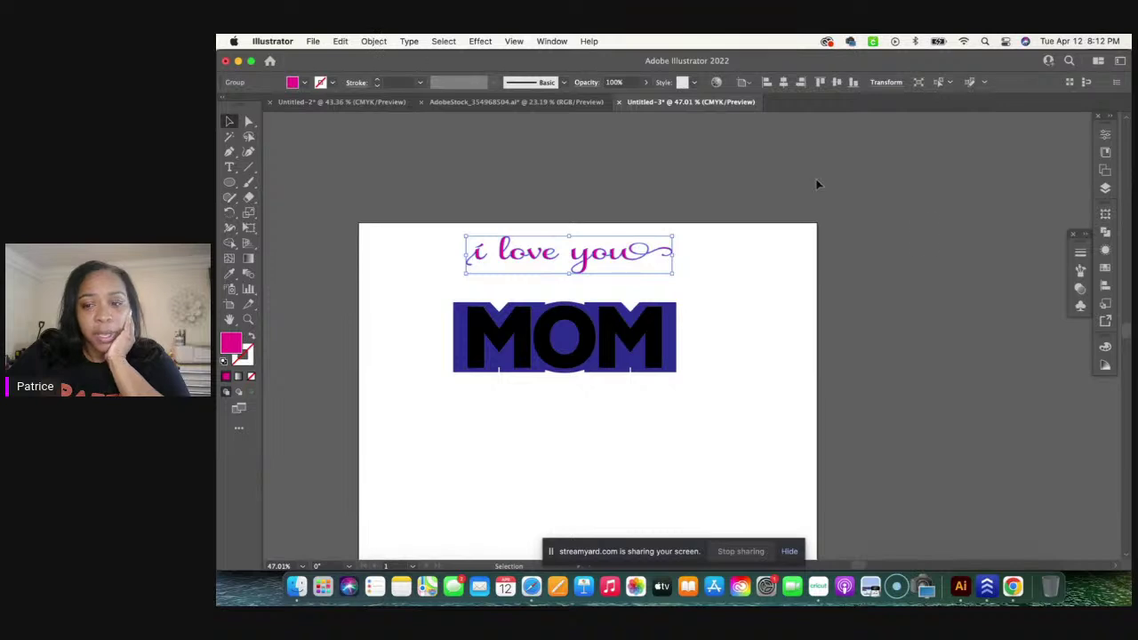
left_click(1108, 233)
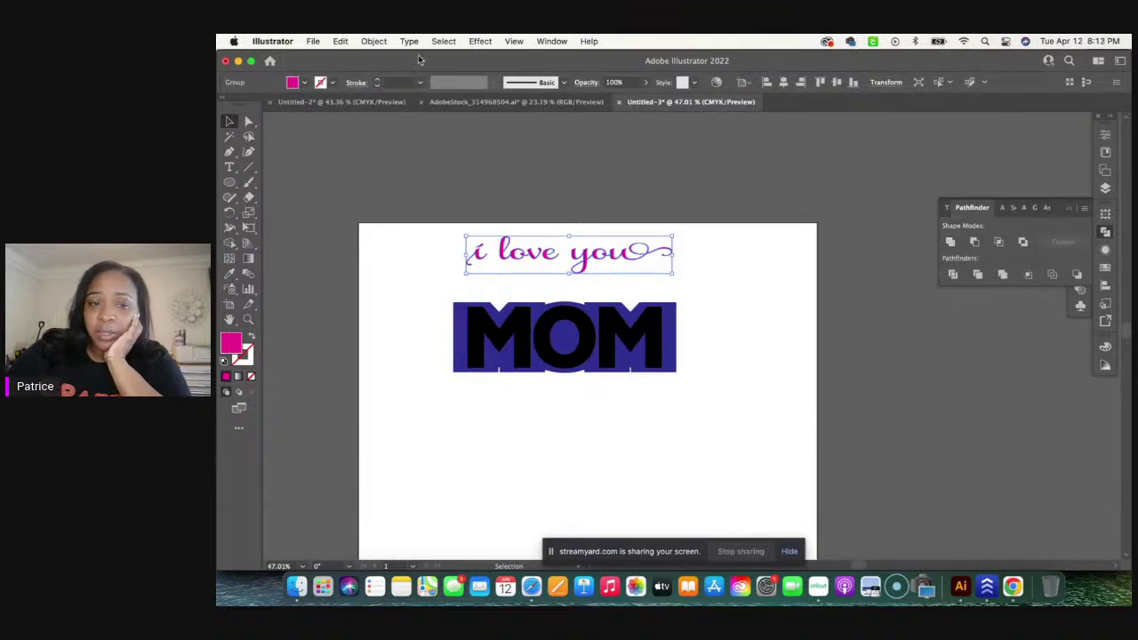
left_click(372, 41)
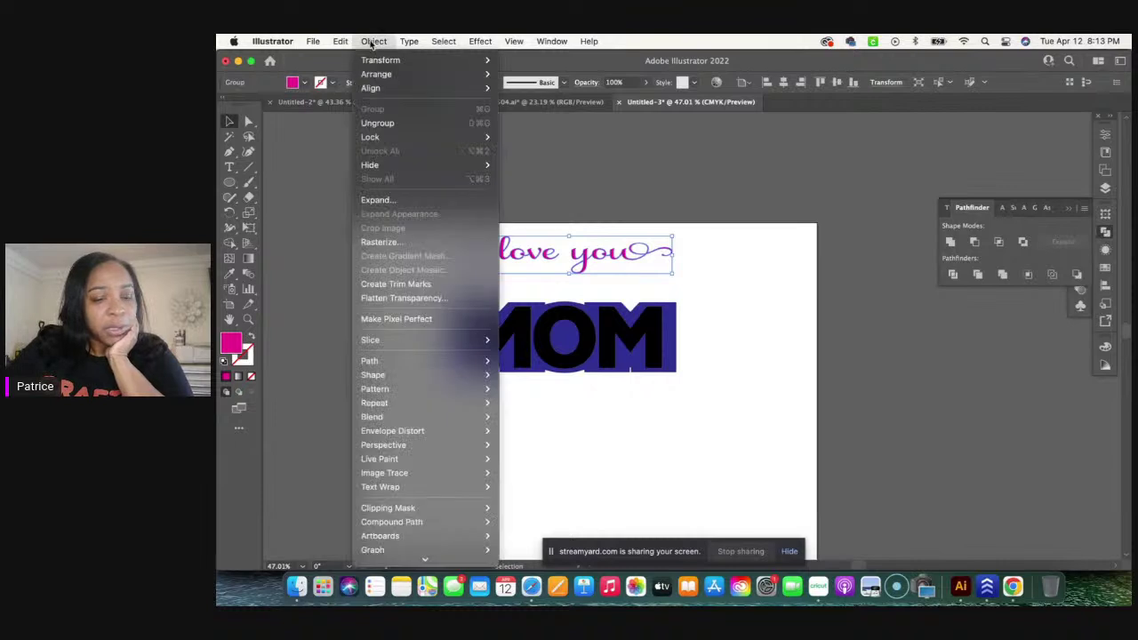
mouse_move(420, 524)
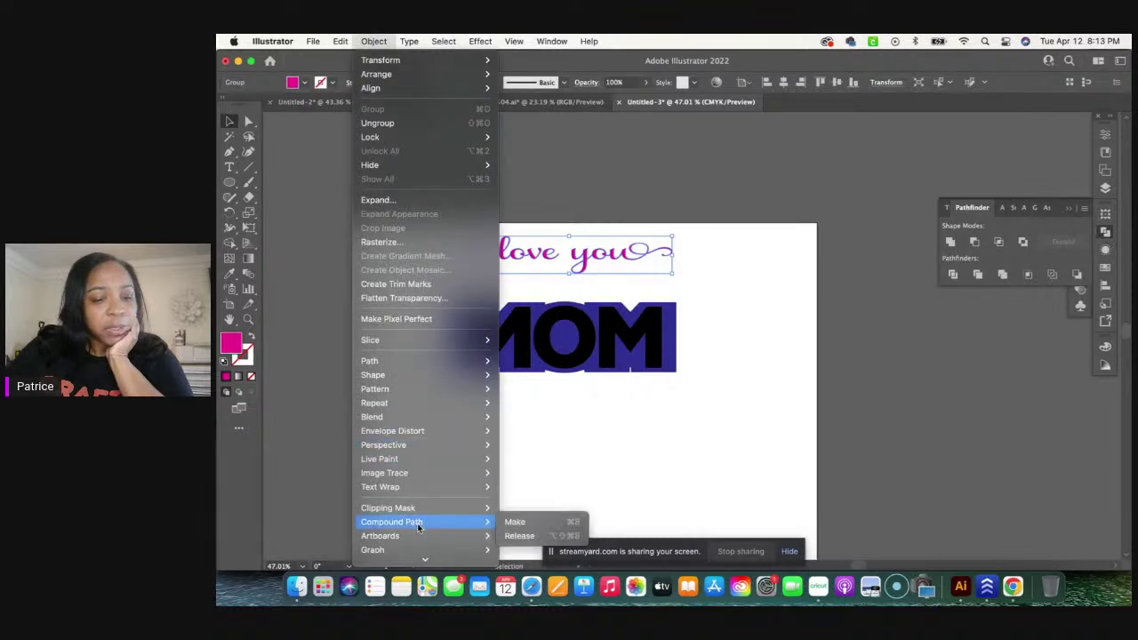
left_click(517, 525)
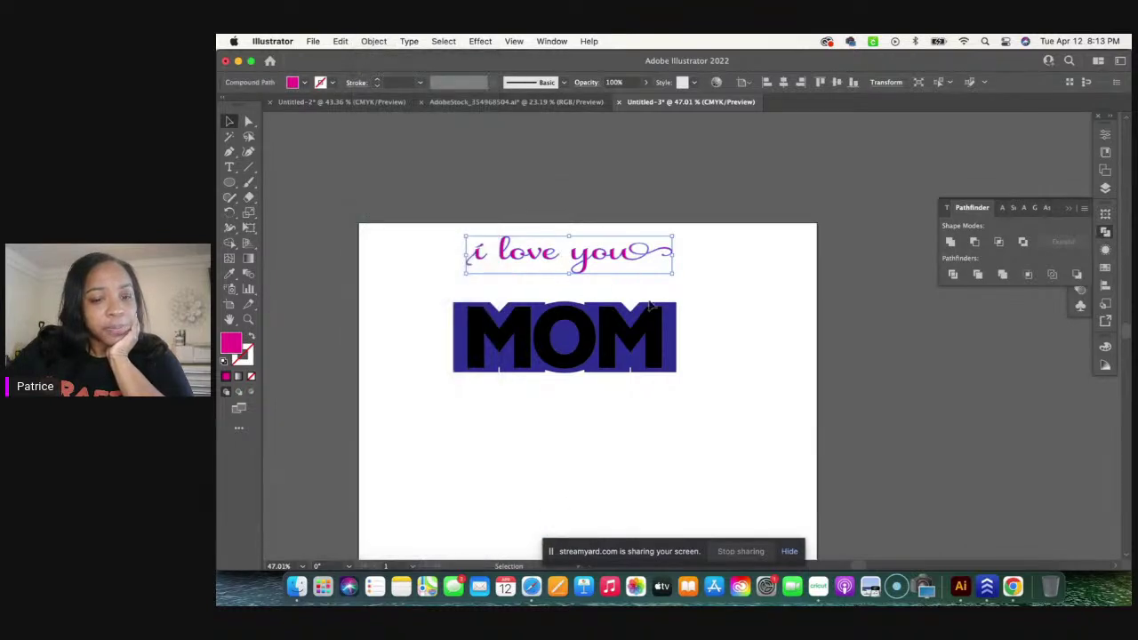
Step: Move the "i love you" script off the artboard beside the design, and shift the black MOM lettering below its blue background
scroll(907, 207, "right", 5)
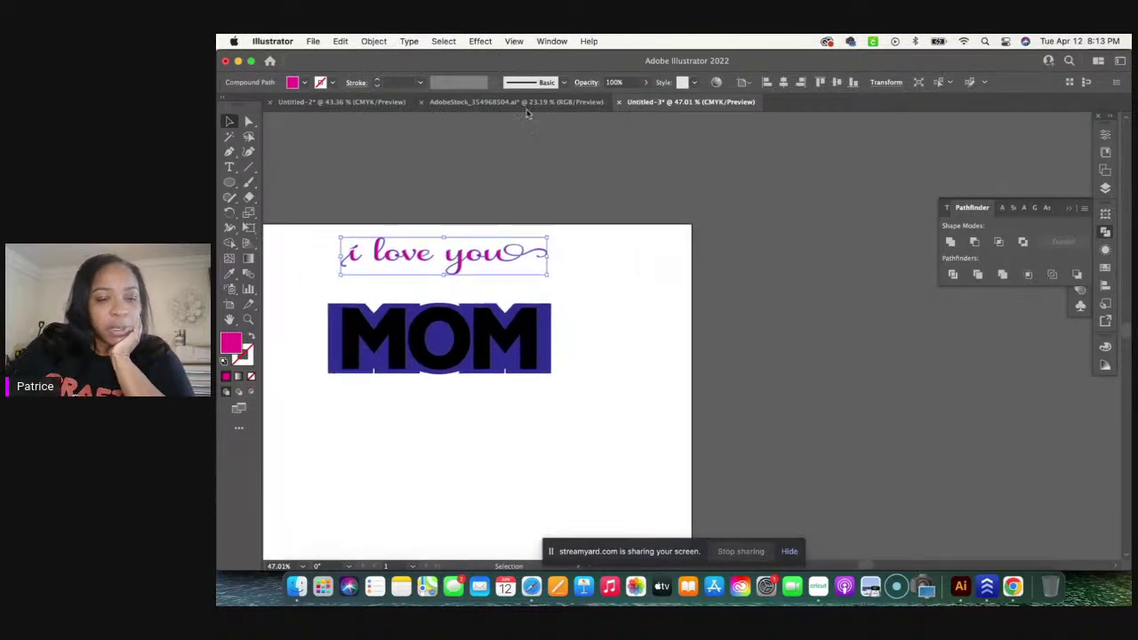
left_click_drag(509, 256, 948, 476)
left_click(420, 329)
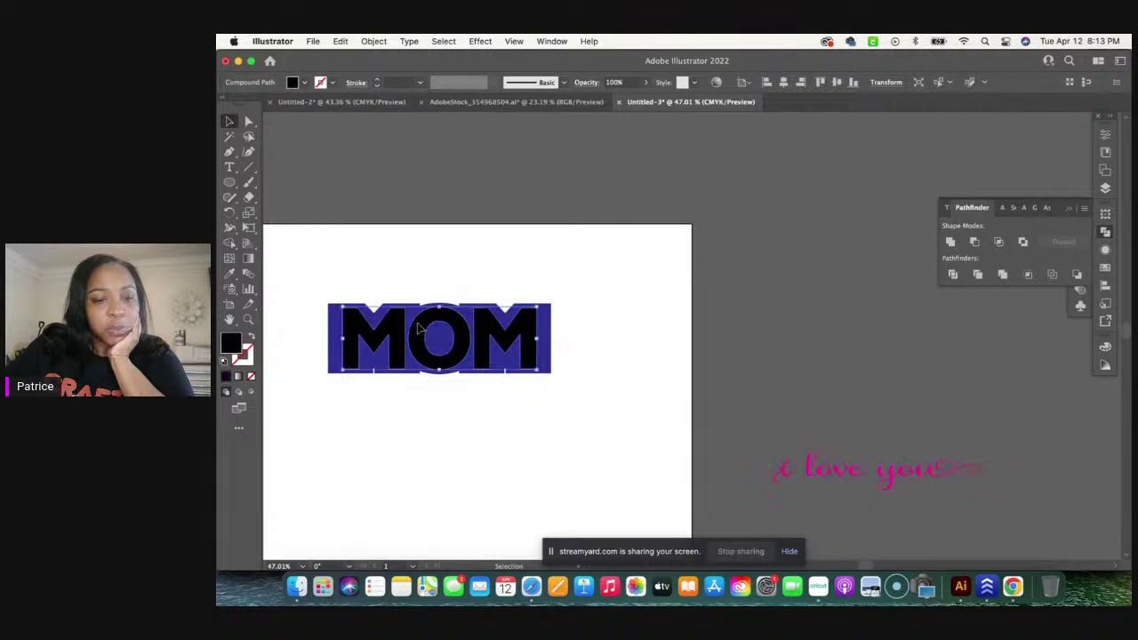
left_click_drag(420, 329, 495, 434)
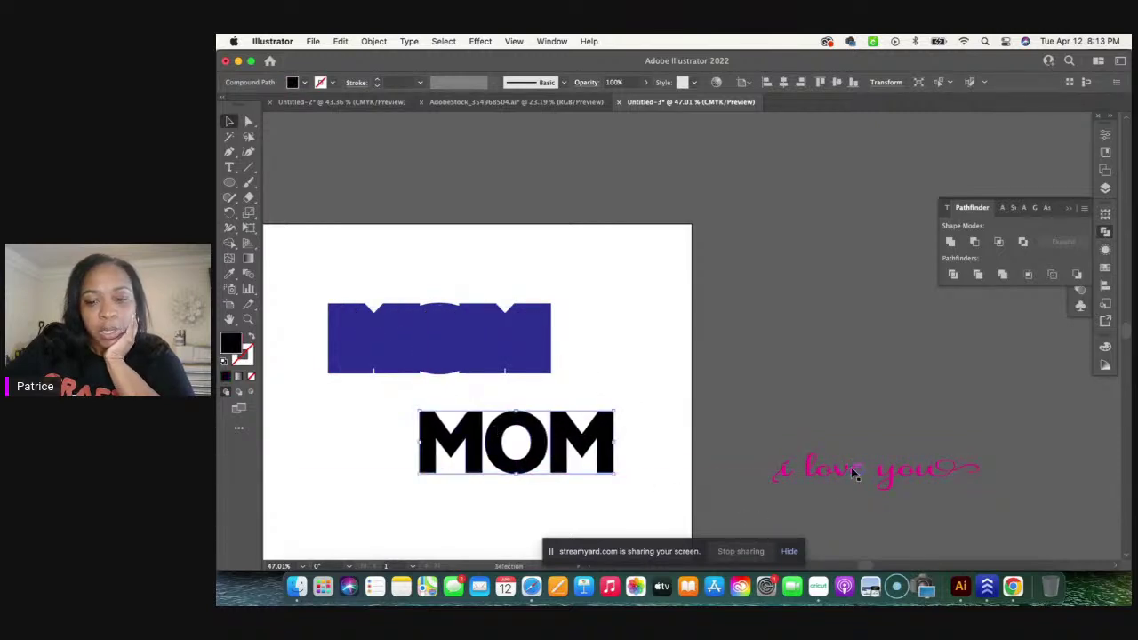
left_click_drag(852, 472, 770, 372)
left_click(340, 41)
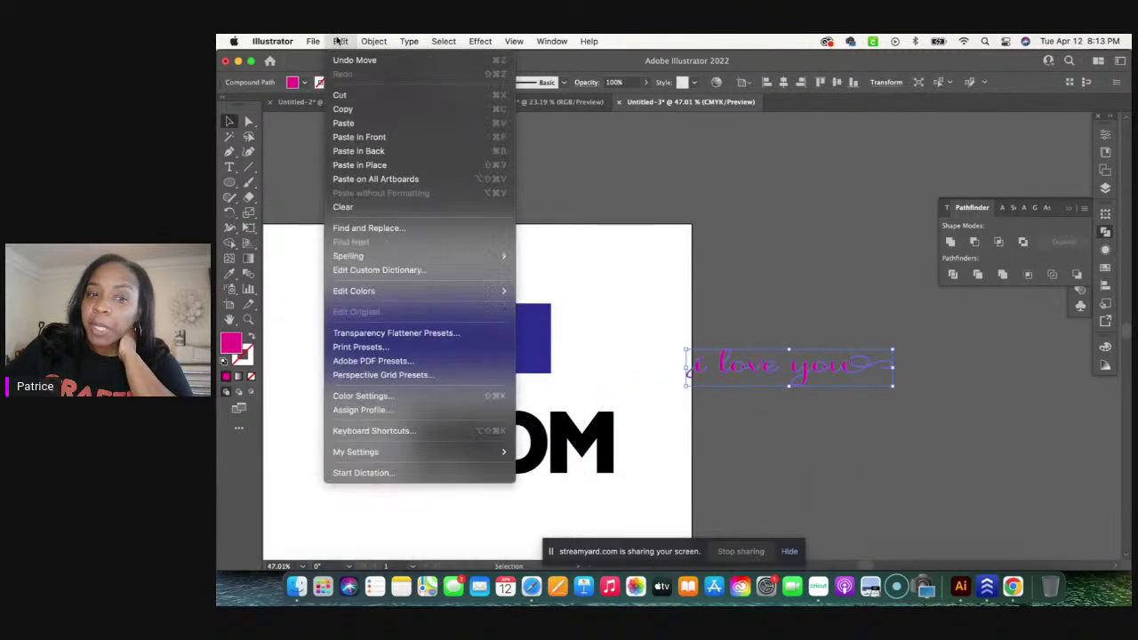
mouse_move(374, 41)
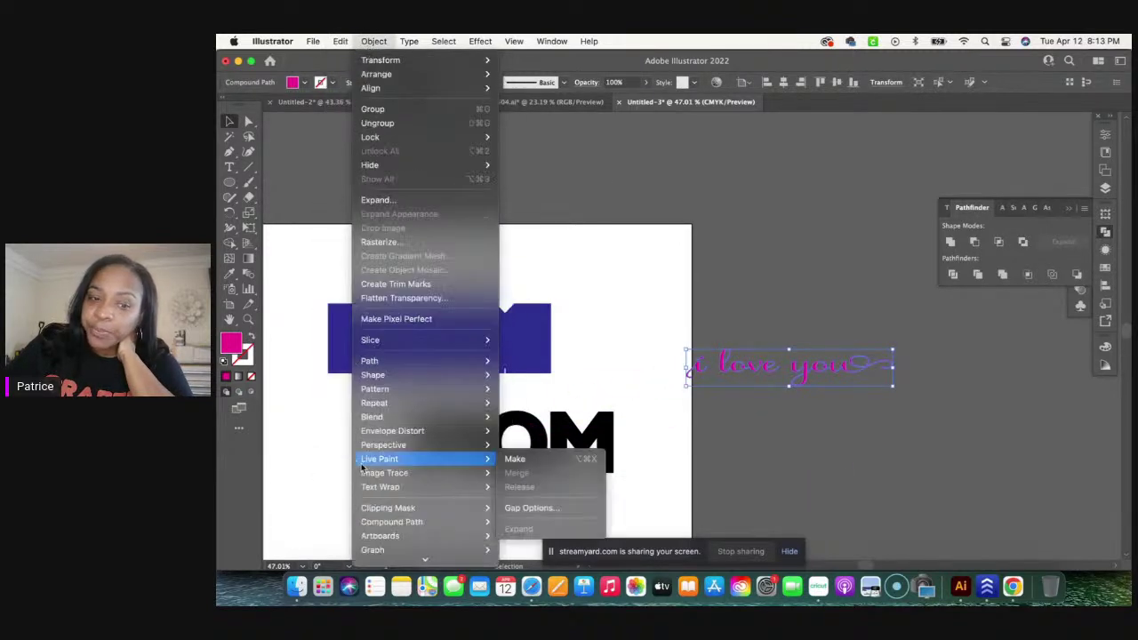
mouse_move(401, 365)
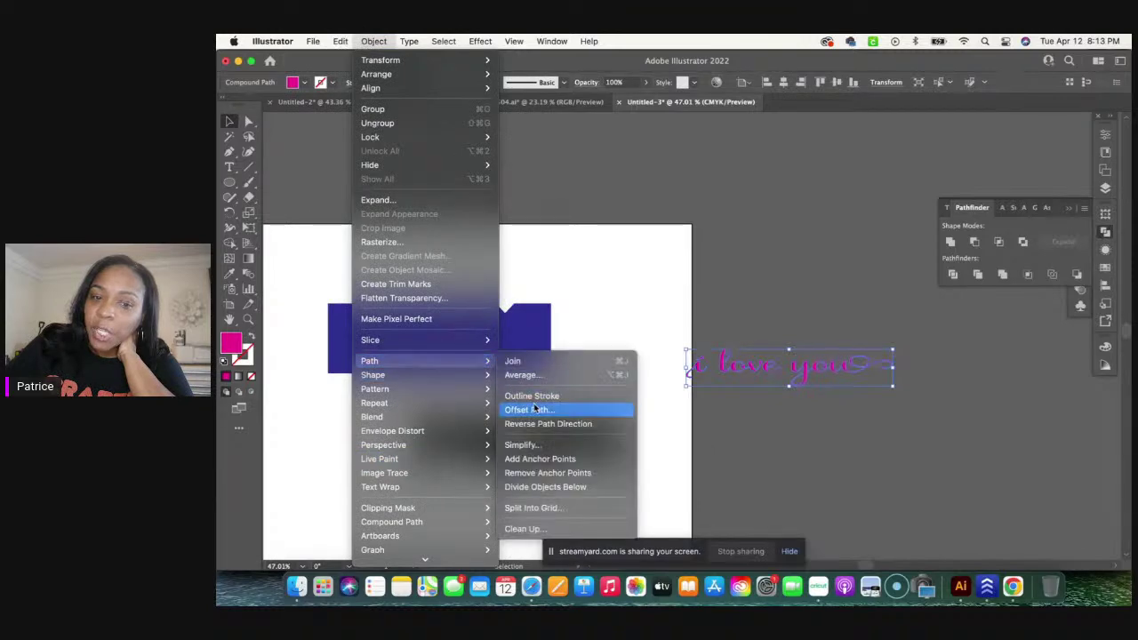
left_click(534, 402)
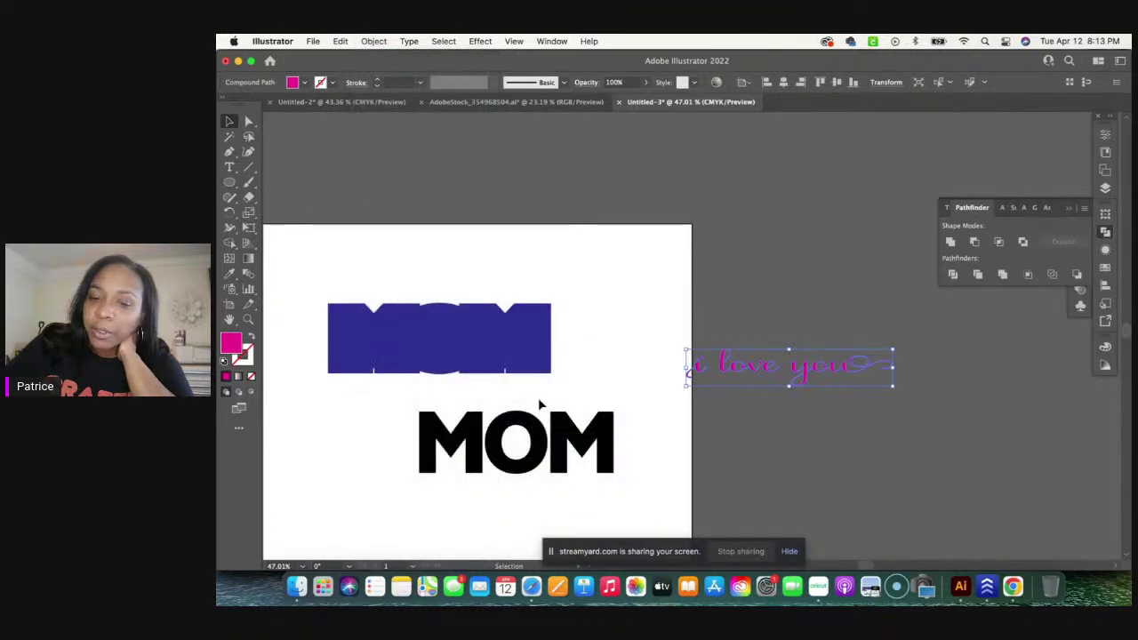
Step: Move the "i love you" script slightly lower beside the artboard and offset its path by 0.05 in with Miter joins and miter limit 4
left_click_drag(738, 373, 747, 424)
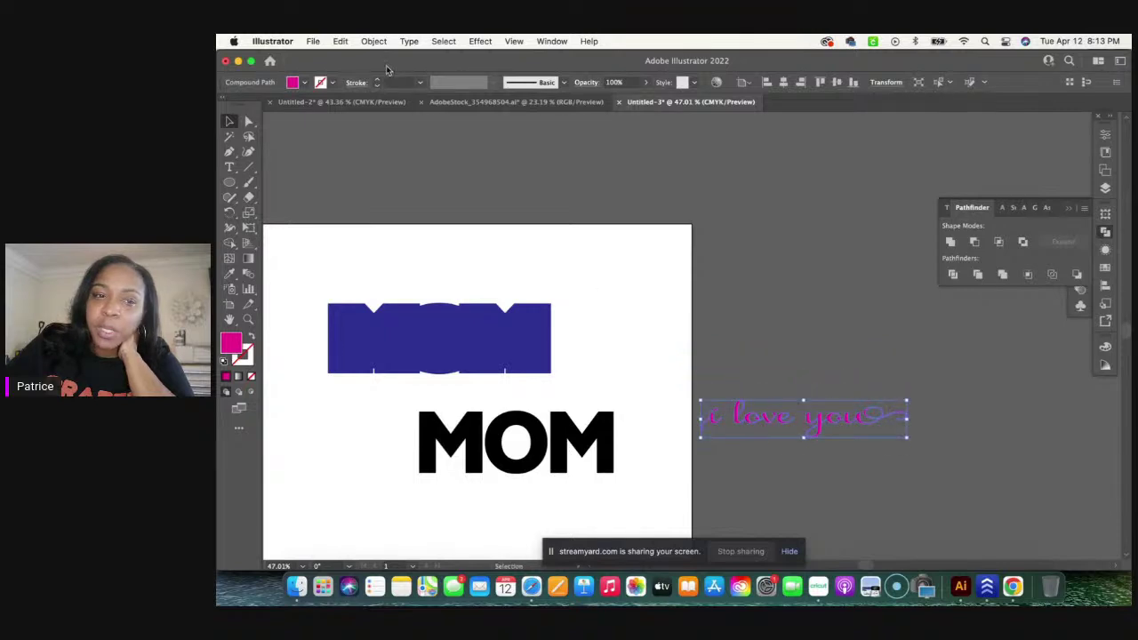
left_click(342, 41)
mouse_move(374, 43)
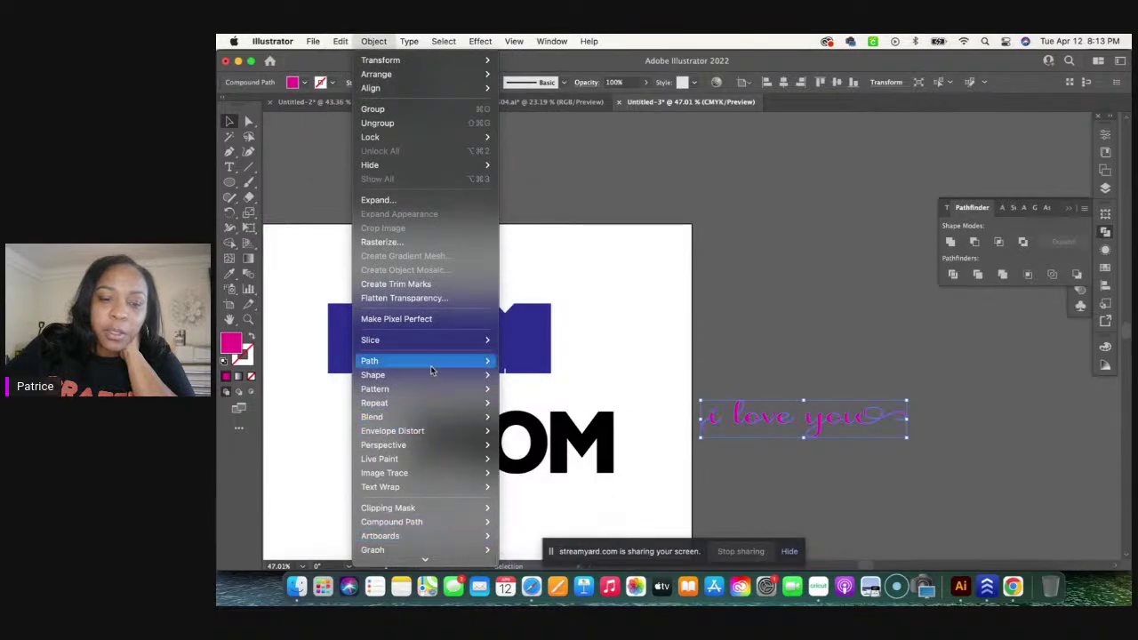
mouse_move(431, 371)
left_click(559, 411)
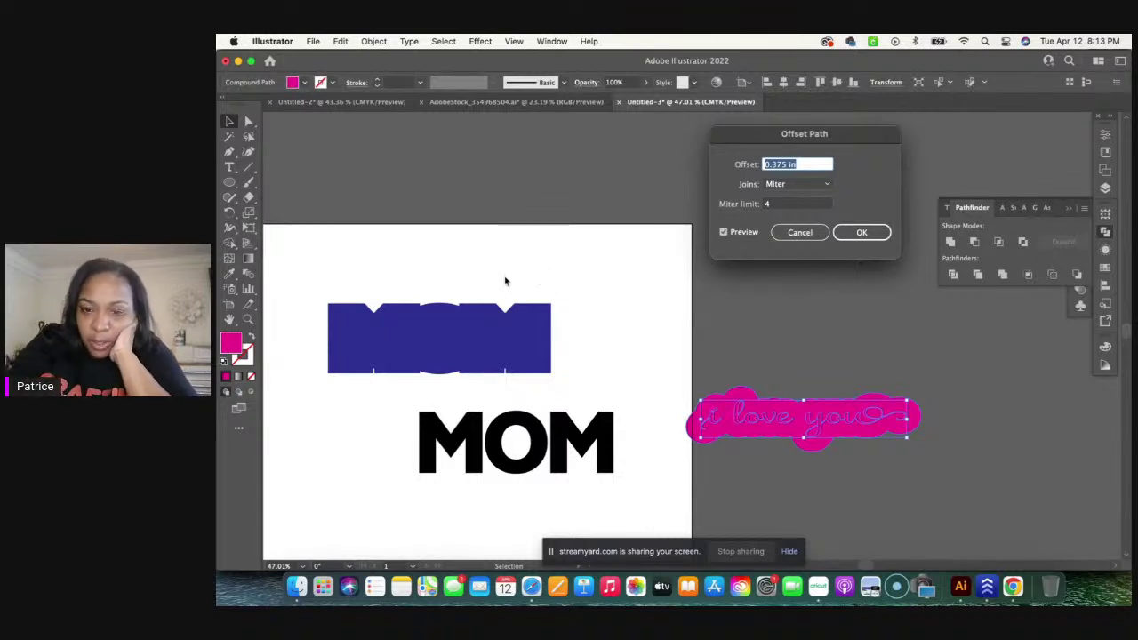
type(".125")
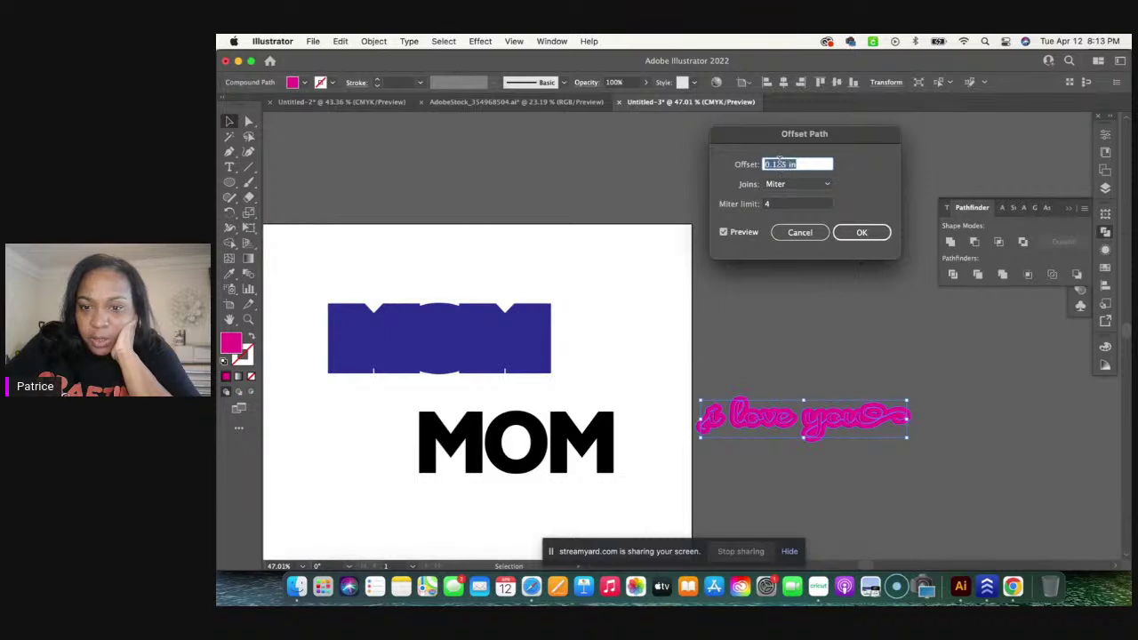
key("BackSpace")
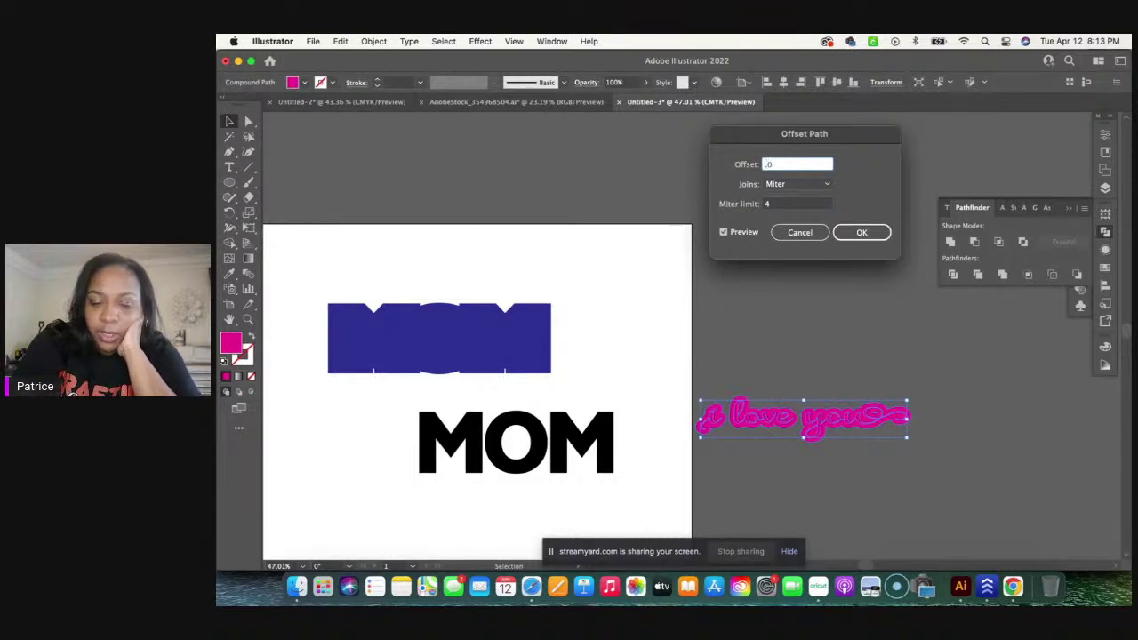
type(".05")
key("Tab")
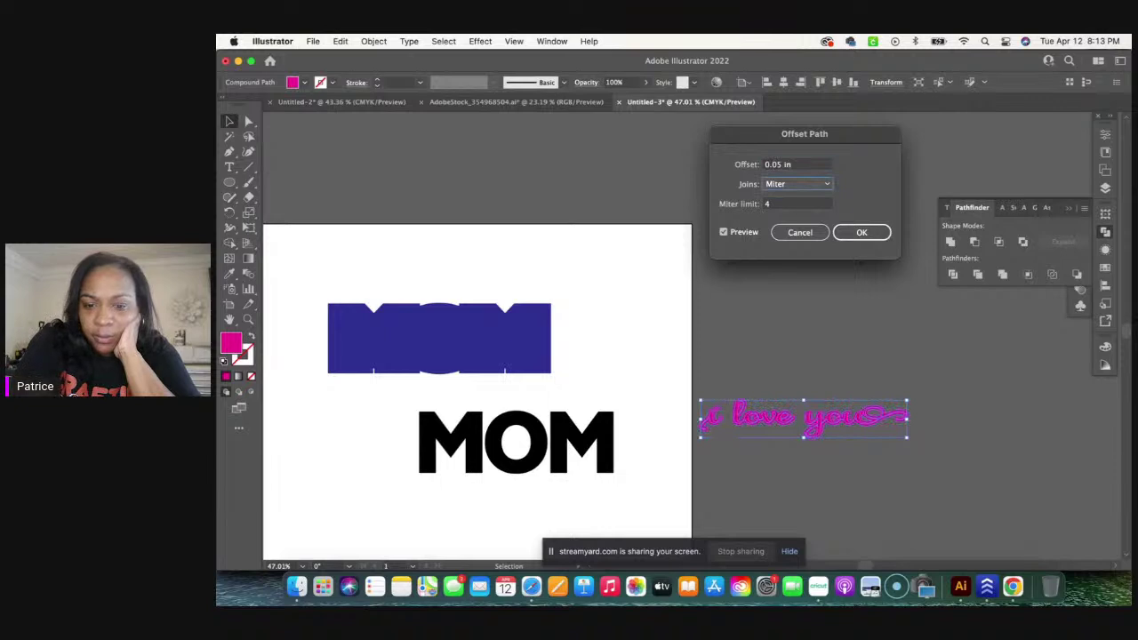
left_click(873, 232)
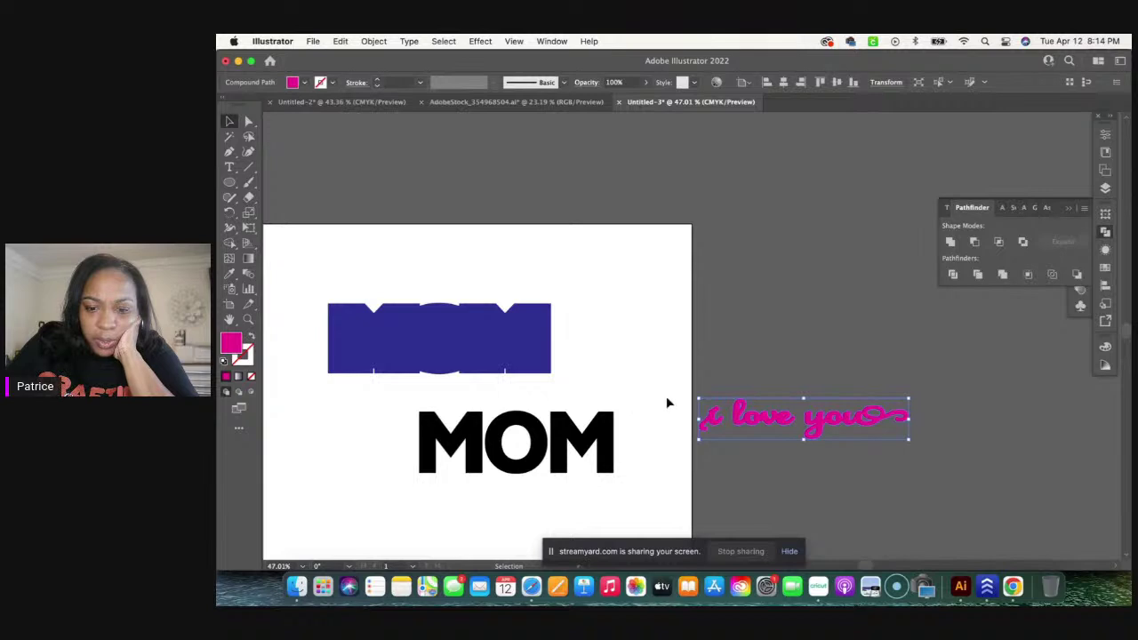
Step: Move the thin "i love you" script up beside the blue shape and place its thicker offset across the lower half of black MOM
left_click_drag(734, 423, 686, 330)
left_click(911, 352)
left_click_drag(846, 426, 534, 458)
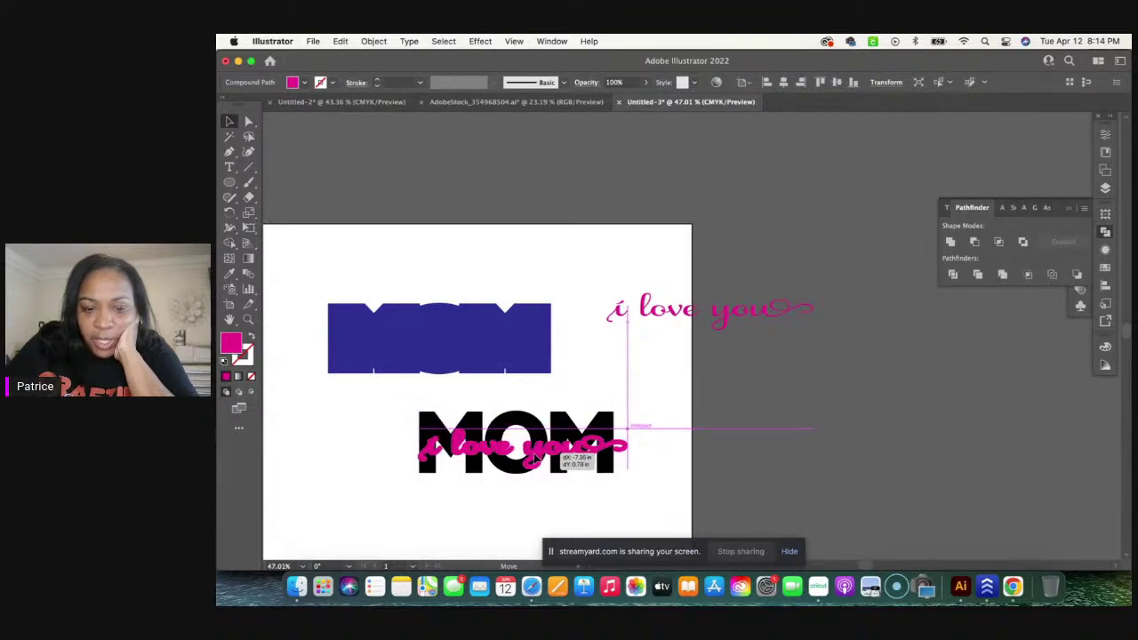
left_click_drag(536, 455, 538, 461)
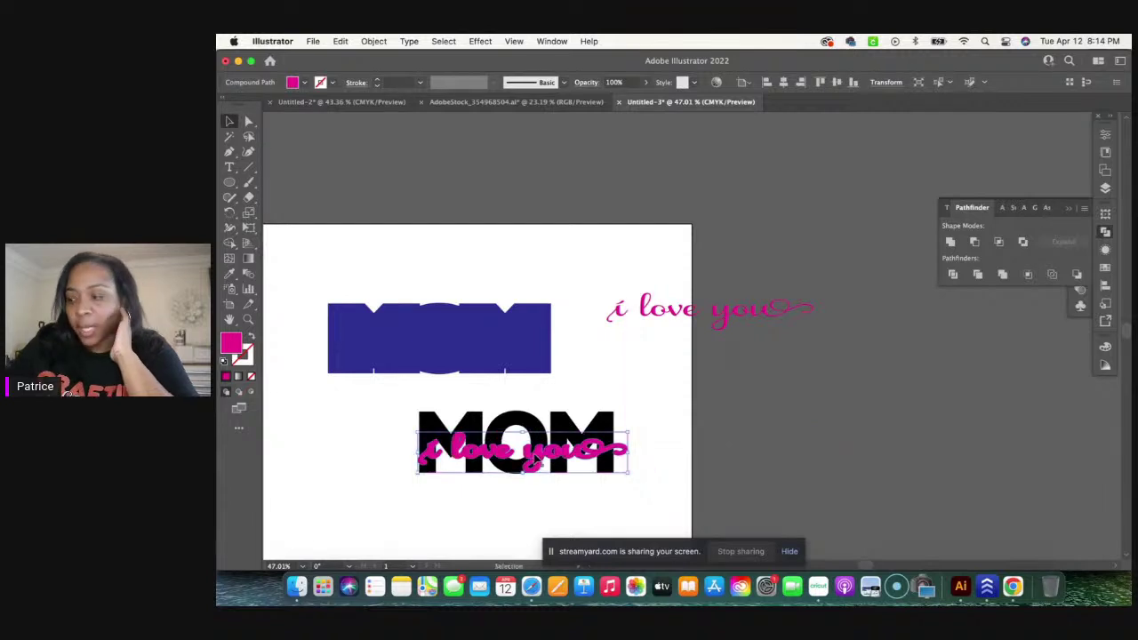
left_click(753, 400)
Step: Divide the black MOM lettering and the overlapping magenta offset script with Pathfinder
left_click_drag(358, 430, 627, 476)
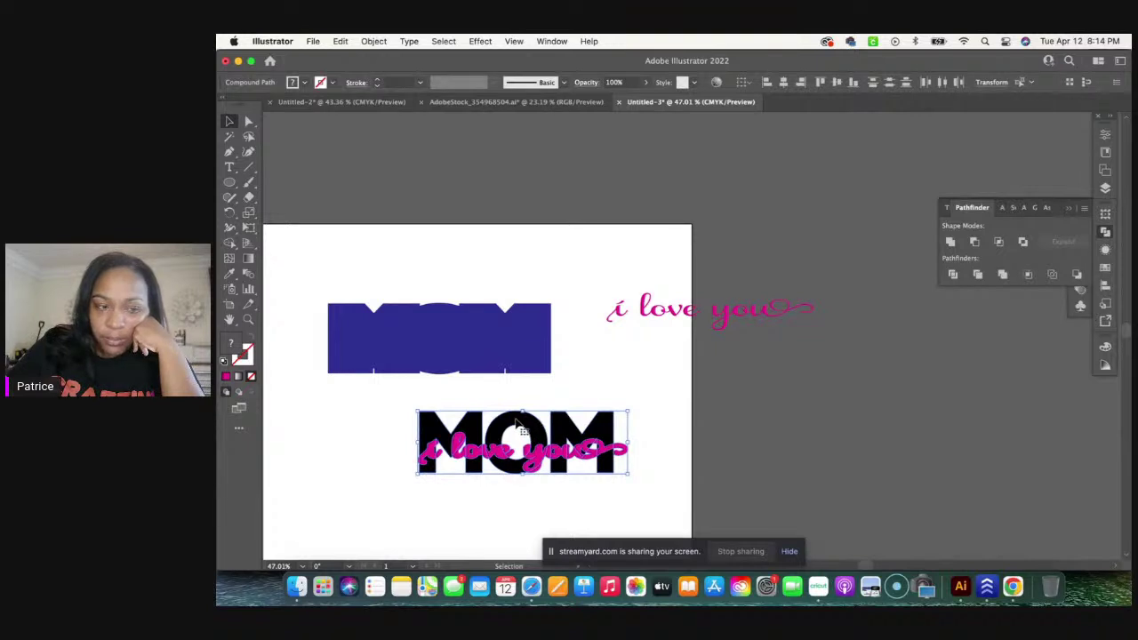
scroll(514, 429, "up", 5)
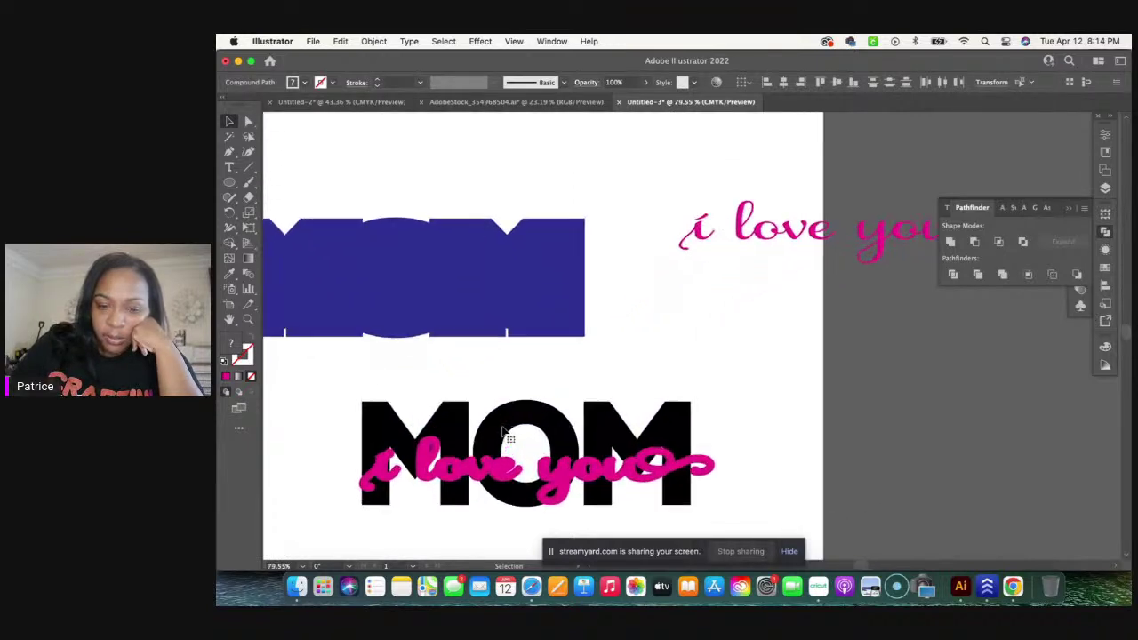
scroll(504, 433, "up", 5)
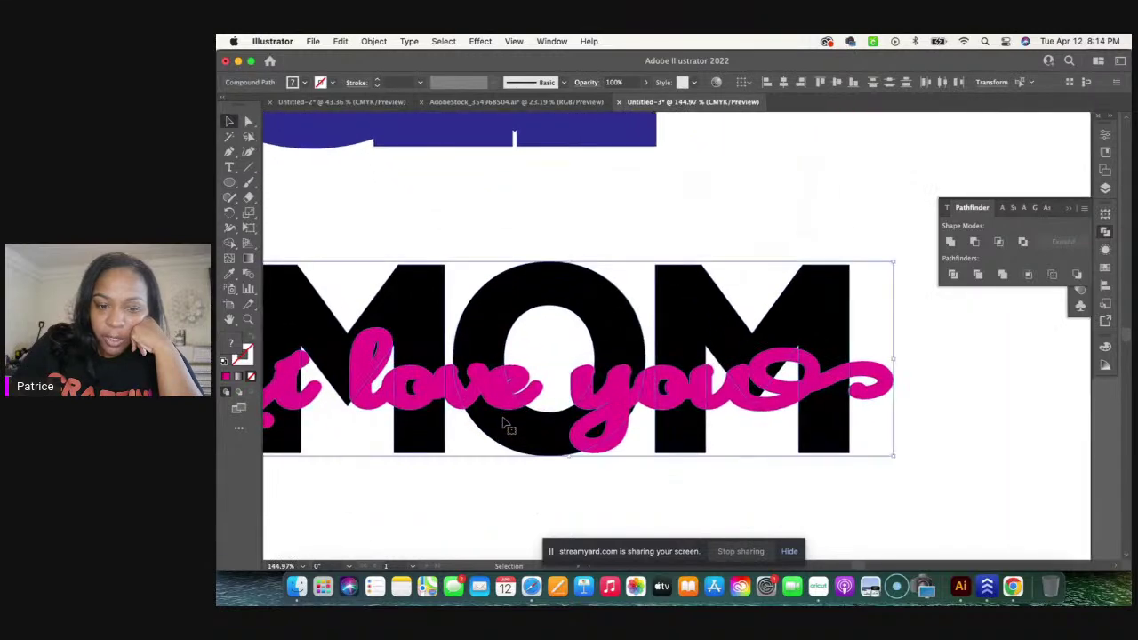
scroll(560, 380, "left", 3)
scroll(560, 380, "down", 1)
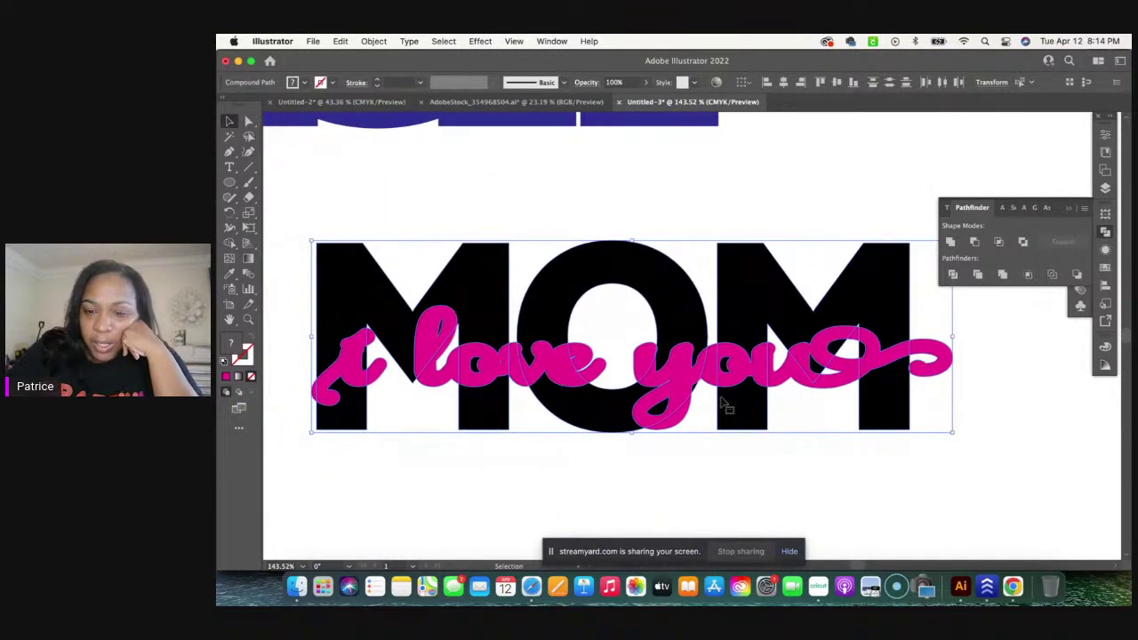
left_click(951, 275)
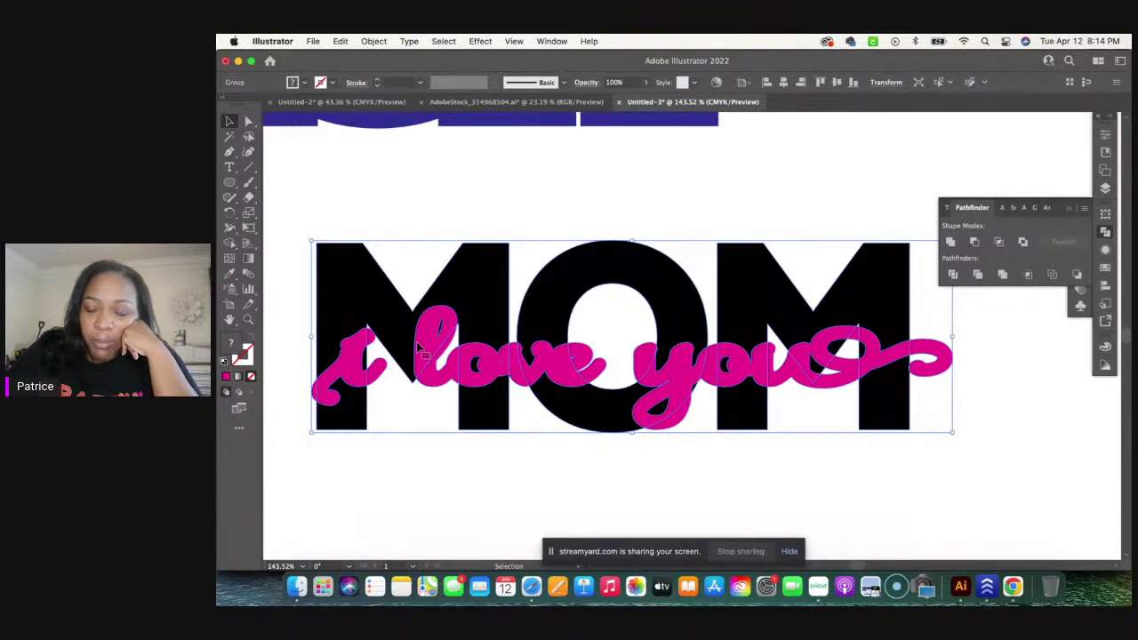
Step: Isolate the divided group and delete the magenta pieces forming the "i" and "l" over the first M
double_click(318, 397)
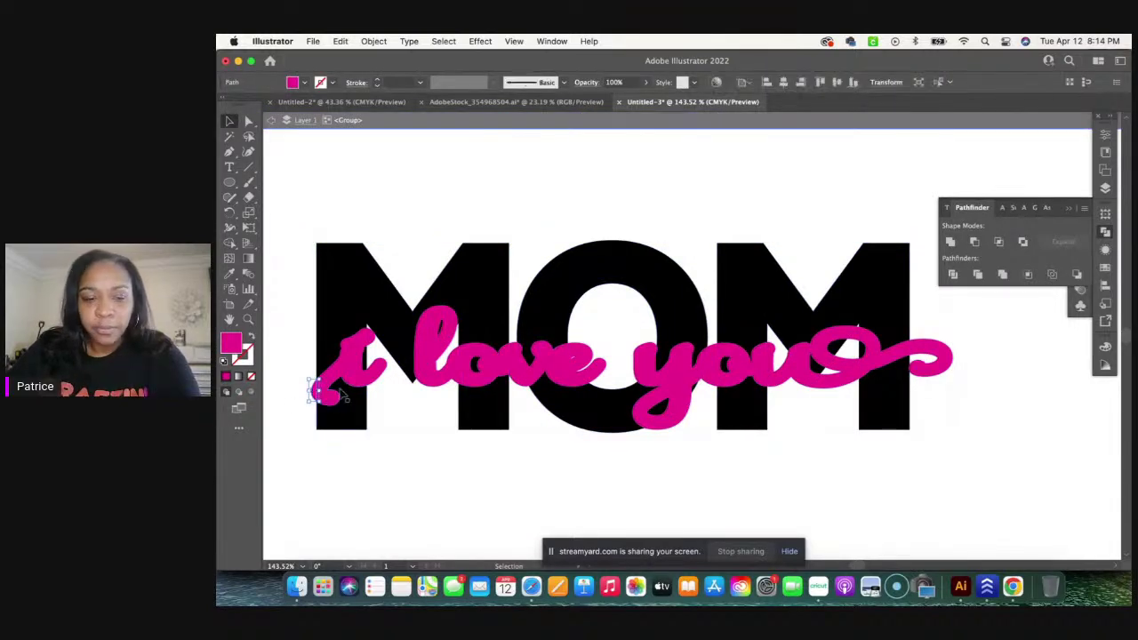
key("Delete")
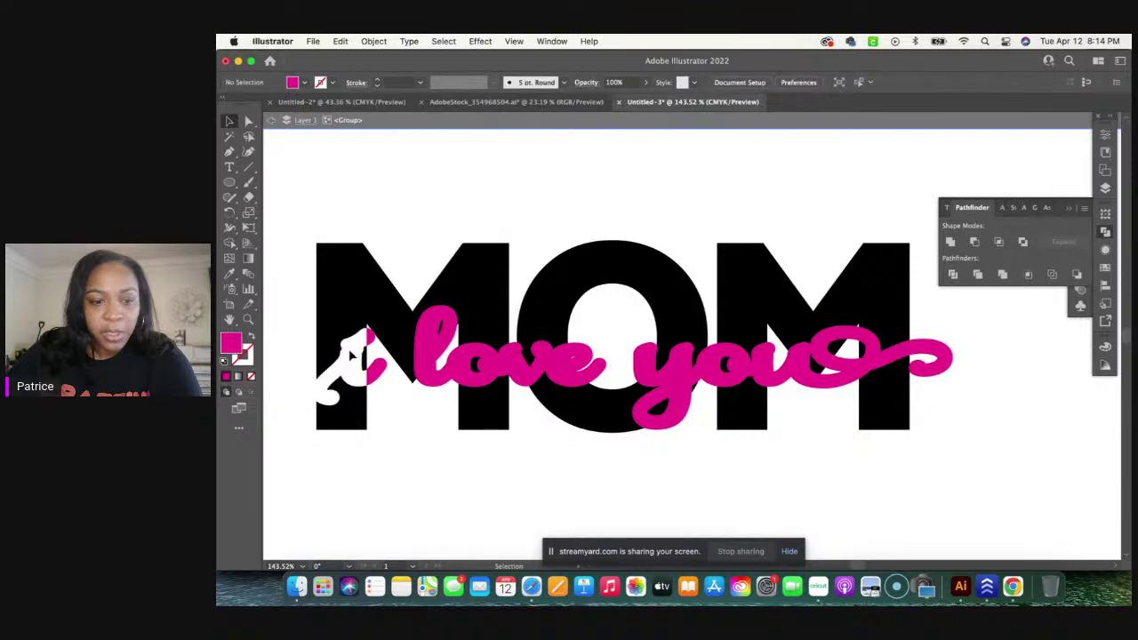
left_click(371, 340)
key("Delete")
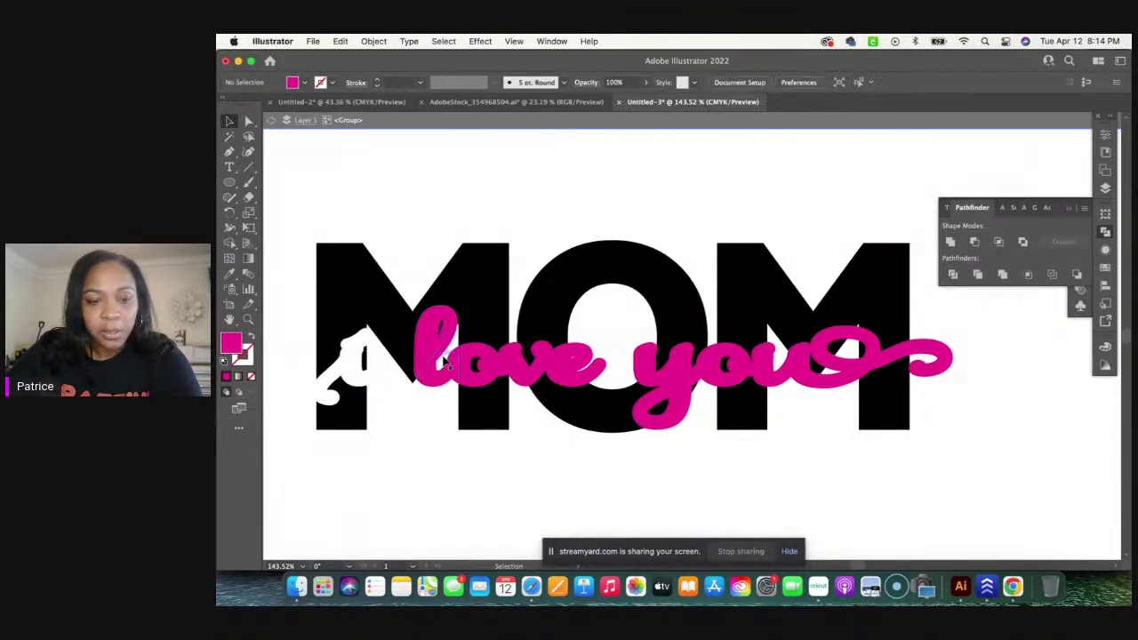
left_click(427, 348)
key("Delete")
left_click(443, 381)
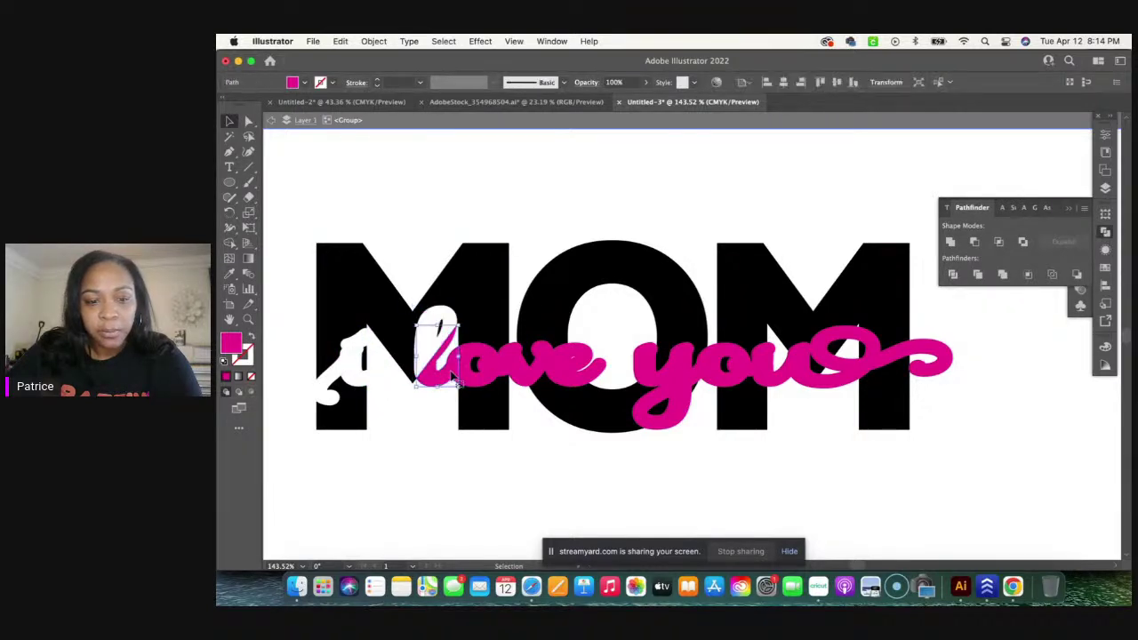
key("Delete")
Step: Delete the magenta pieces forming "ove" between the first M and the O
left_click(488, 365)
key("Delete")
left_click(513, 362)
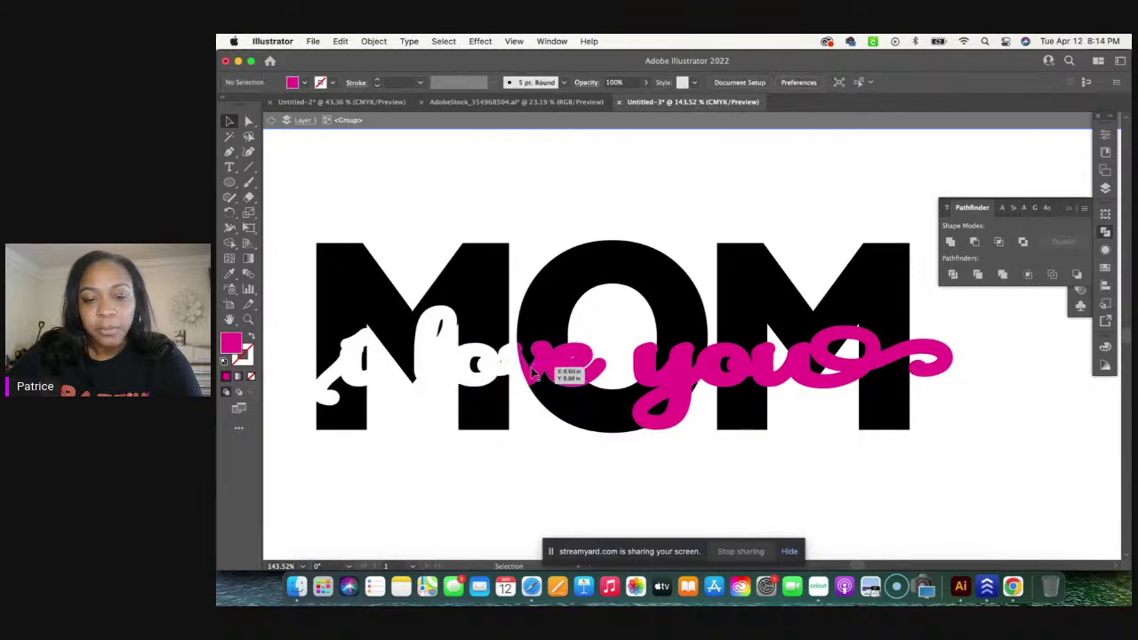
key("Delete")
left_click(583, 369)
key("Delete")
left_click(588, 373)
key("Delete")
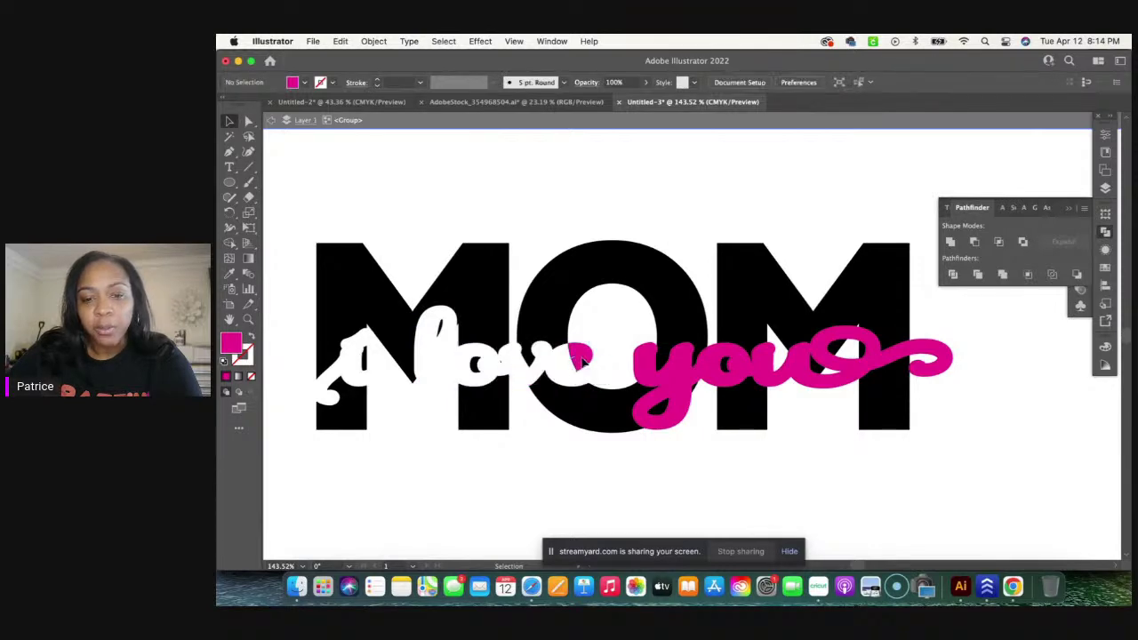
left_click(579, 360)
key("Delete")
Step: Delete the magenta pieces of the "y" overlapping the O, including its upper stroke and lower loop
left_click(676, 380)
key("Delete")
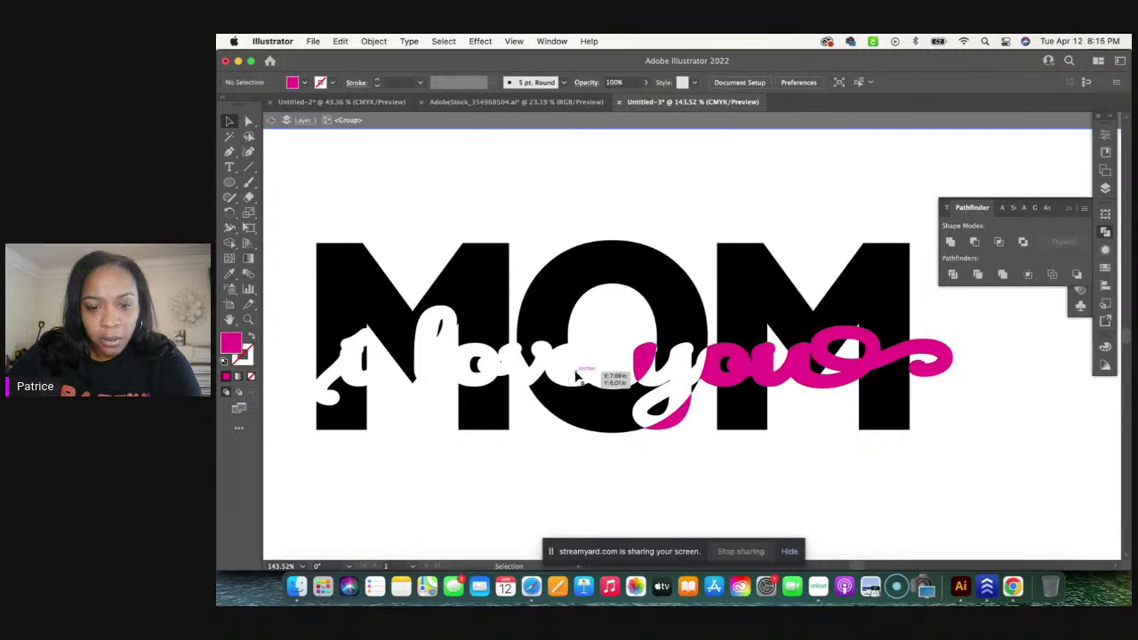
left_click(578, 374)
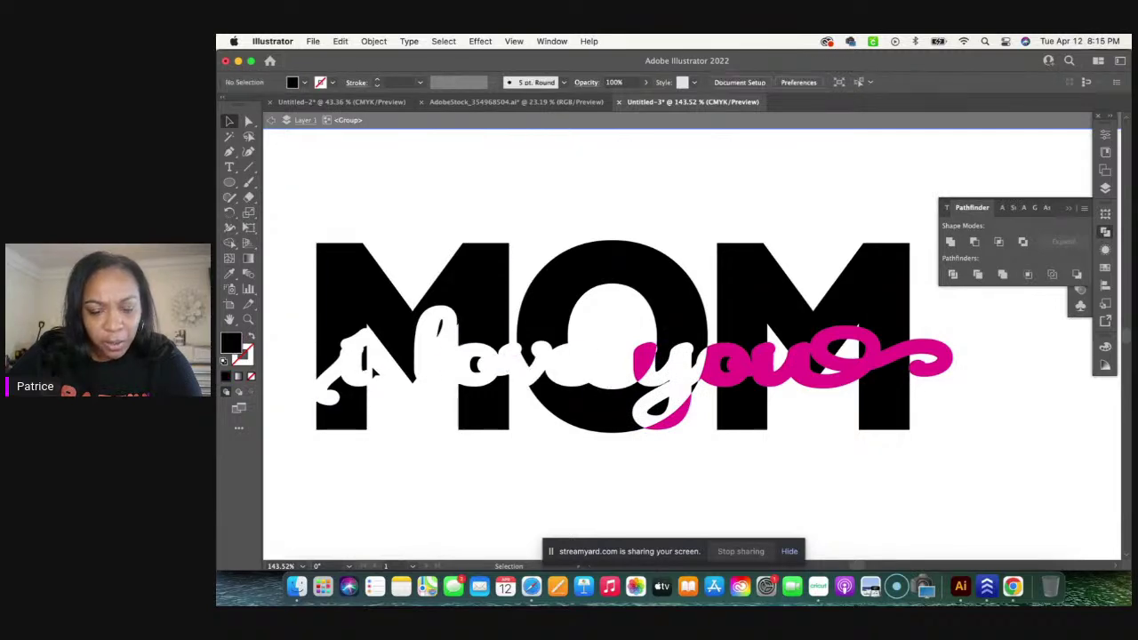
scroll(372, 372, "up", 4)
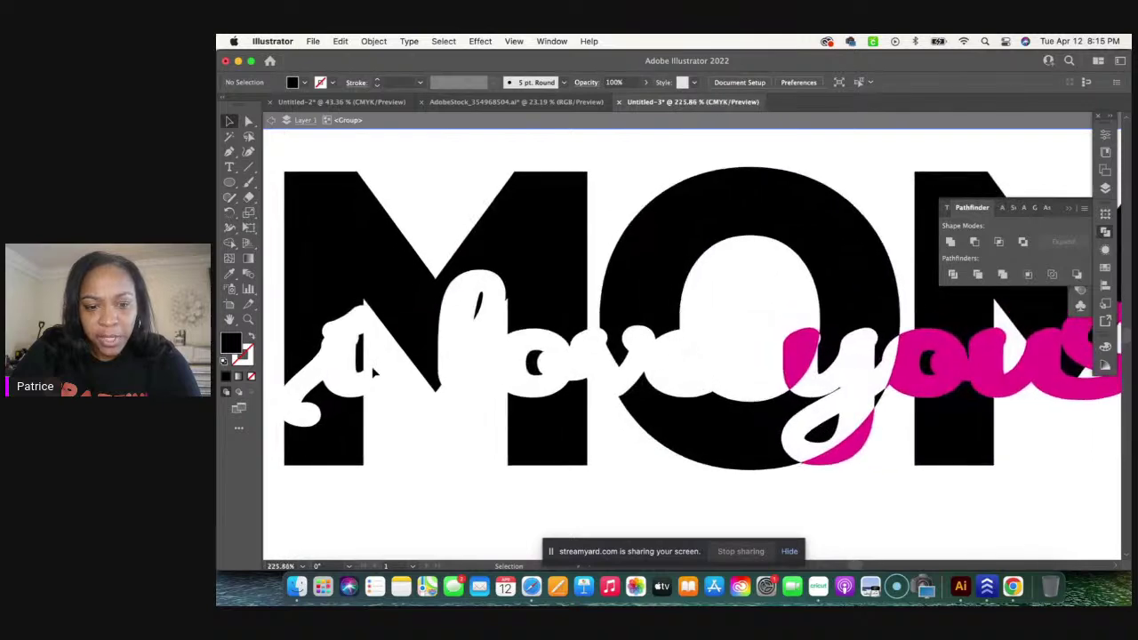
scroll(372, 373, "right", 5)
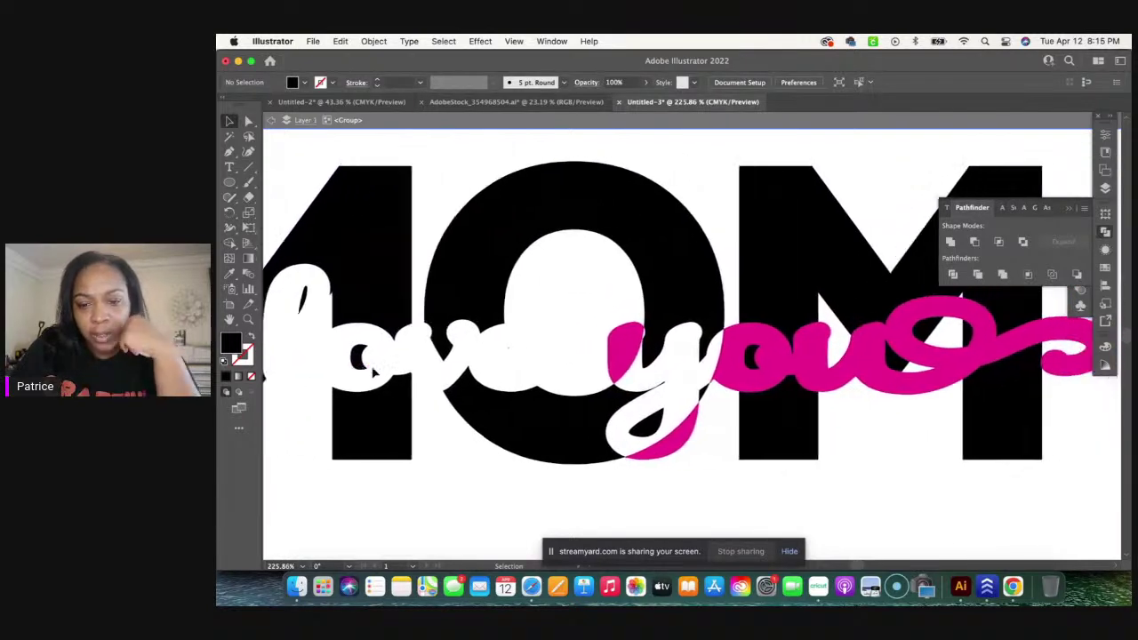
scroll(374, 372, "right", 2)
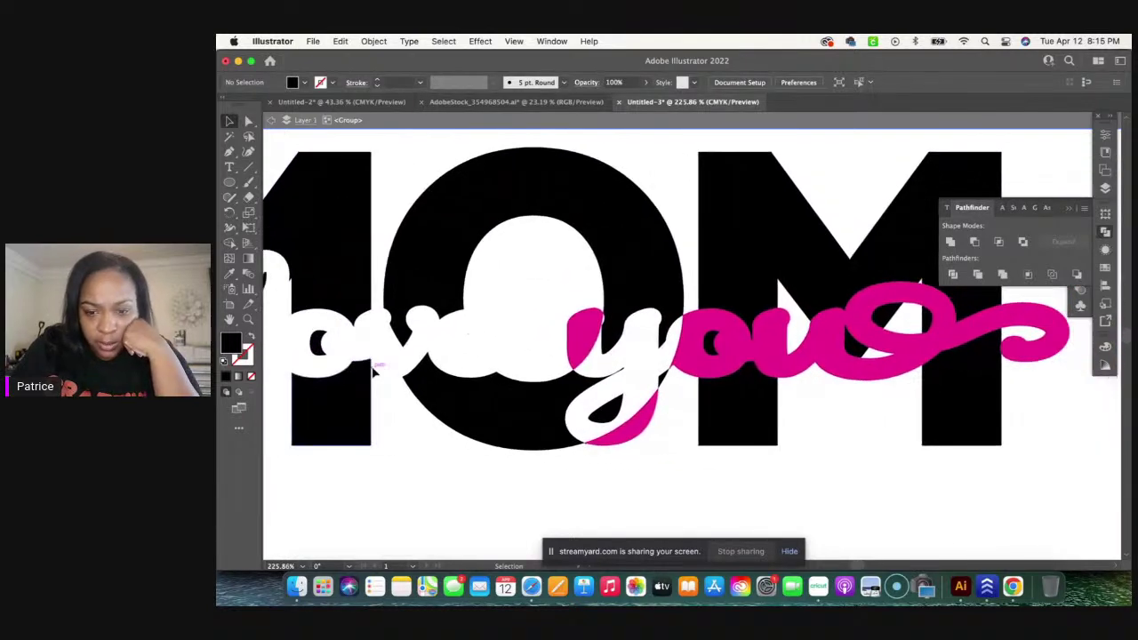
left_click(580, 334)
key("Delete")
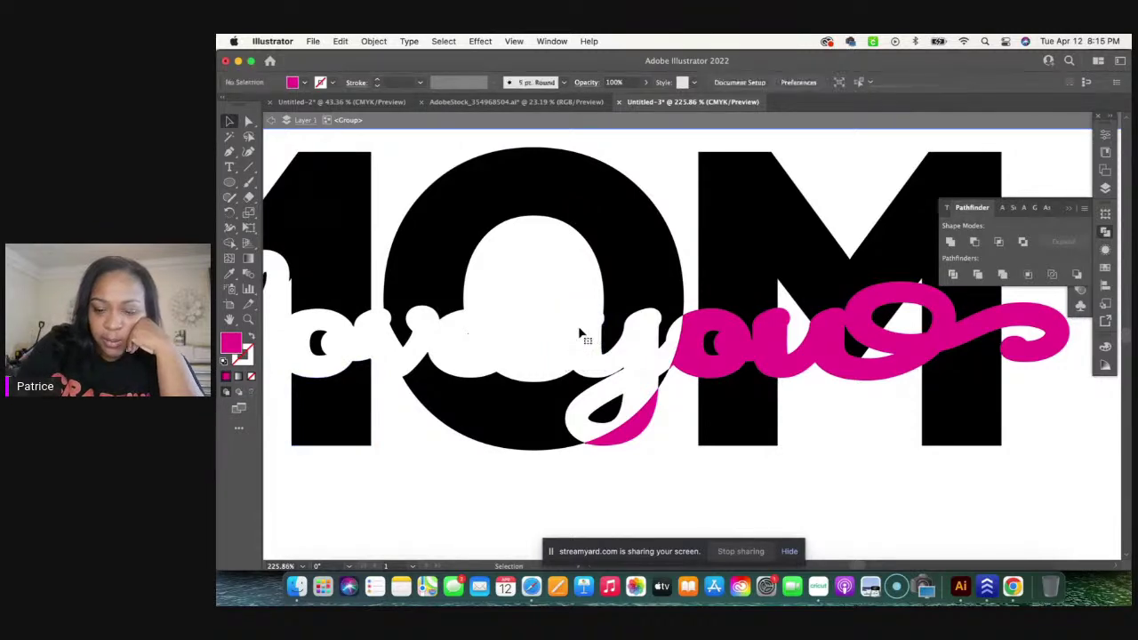
left_click(635, 434)
key("Delete")
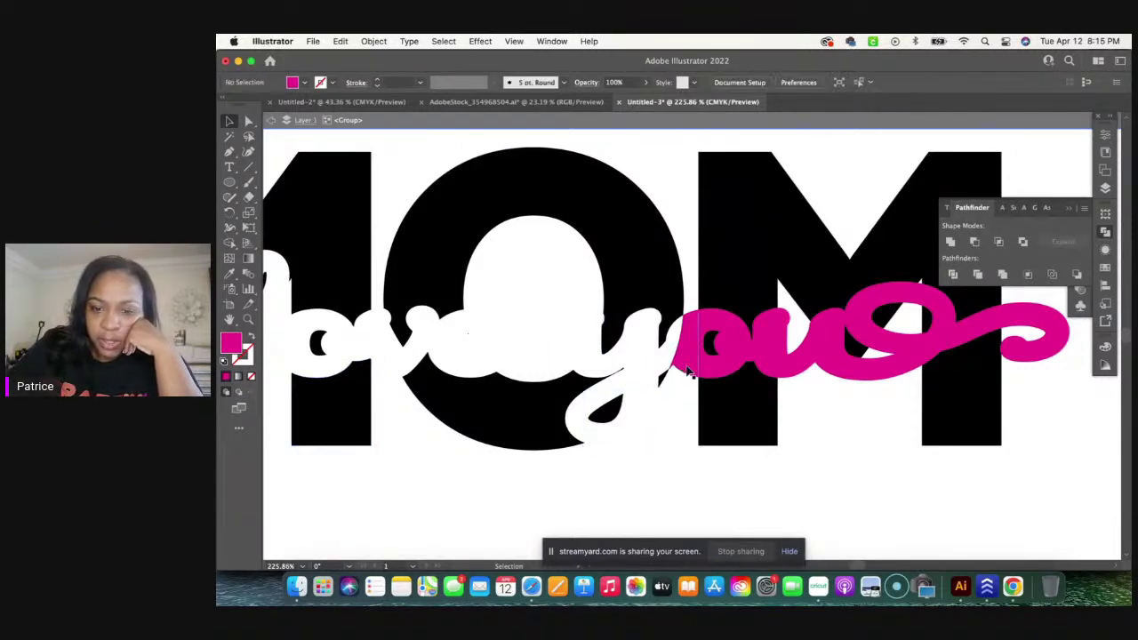
Step: Delete the remaining magenta pieces of "ou" and the ending swash over the last M, and set the fill to none
left_click(687, 373)
key("Delete")
left_click(737, 368)
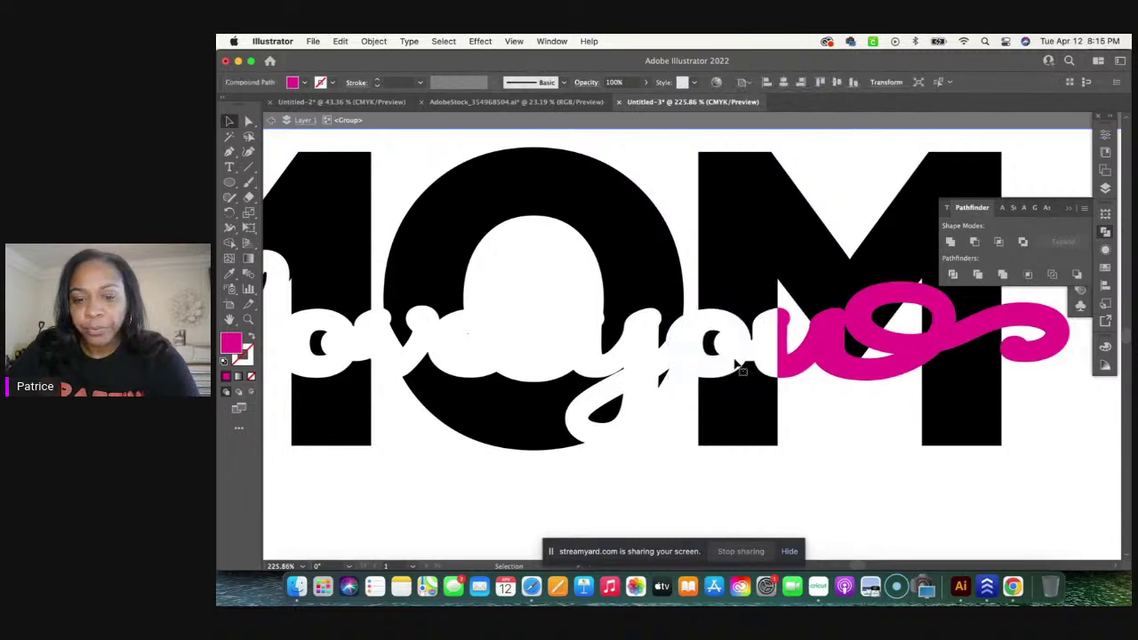
left_click(794, 363)
key("Delete")
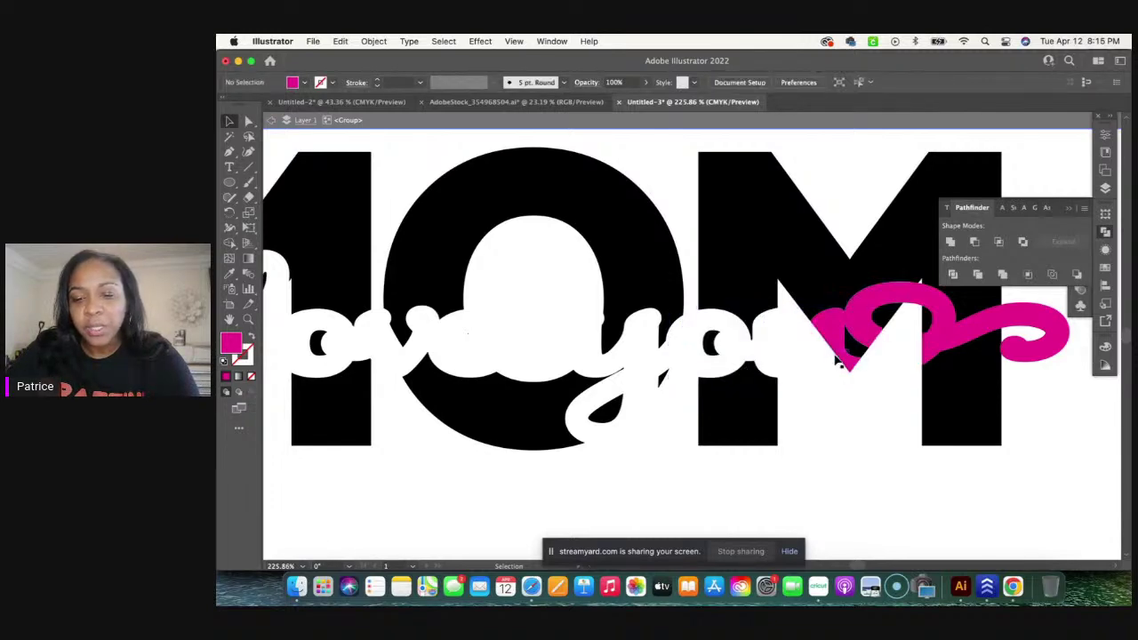
left_click(833, 333)
key("Delete")
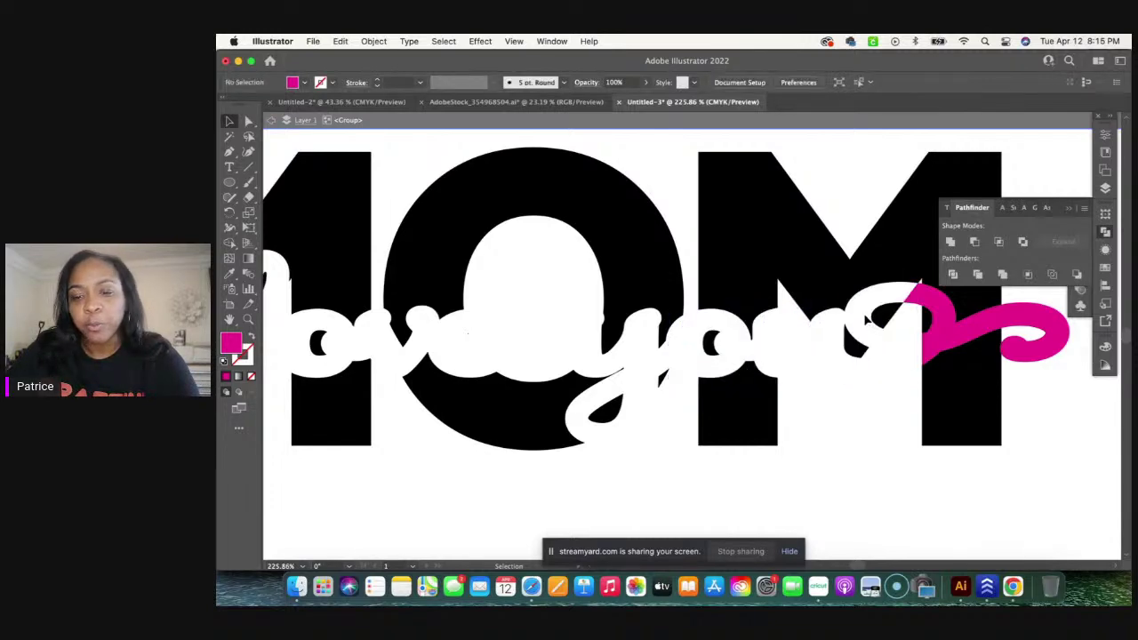
left_click(953, 313)
key("Delete")
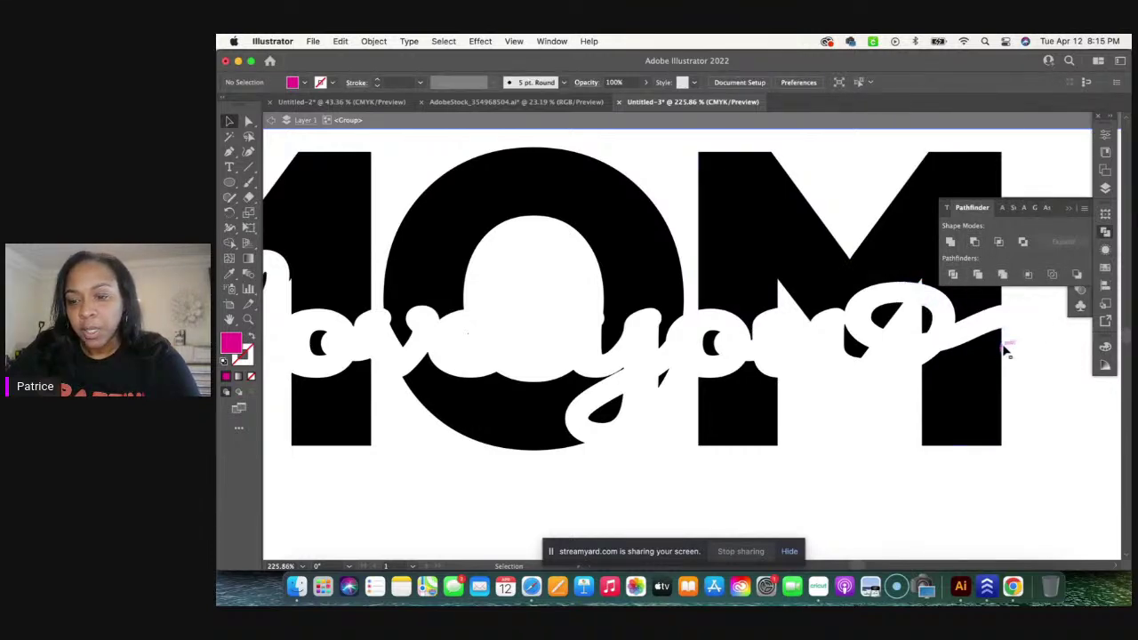
key("slash")
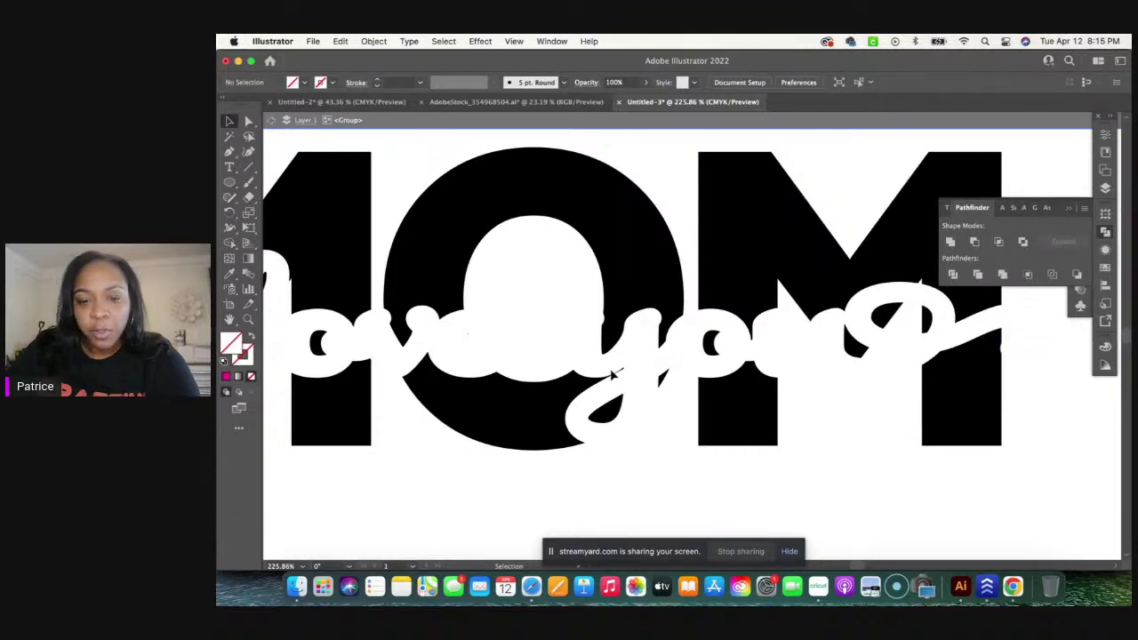
Step: Examine the script cutout across the whole MOM lettering for leftover pieces
scroll(612, 375, "left", 5)
scroll(612, 375, "left", 4)
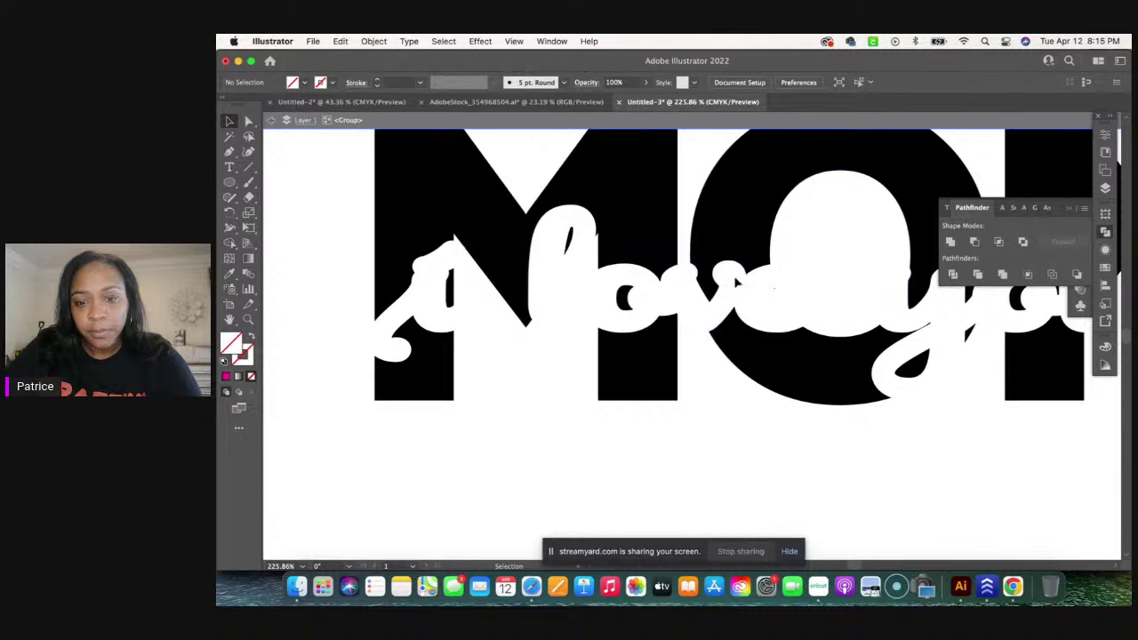
left_click(800, 269)
left_click(786, 291)
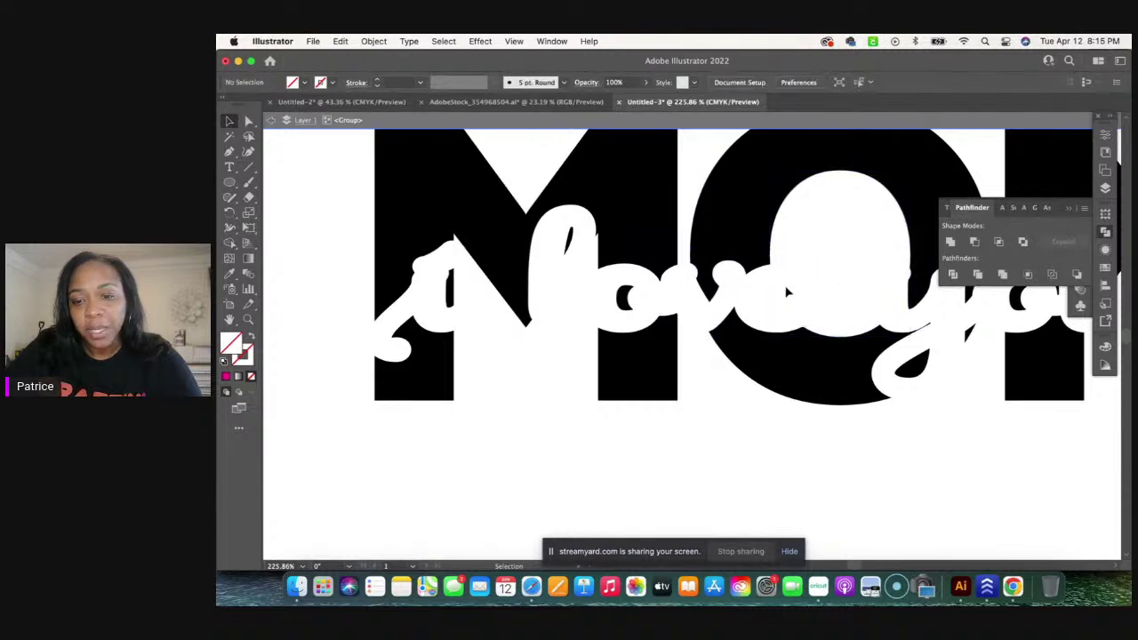
scroll(784, 293, "right", 6)
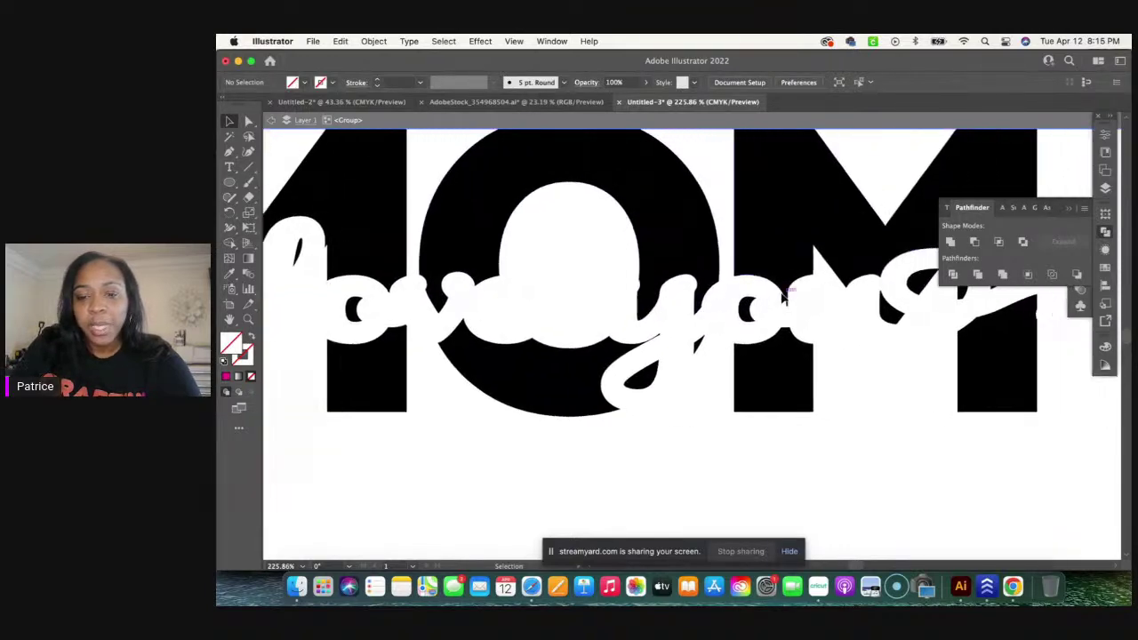
scroll(784, 298, "right", 2)
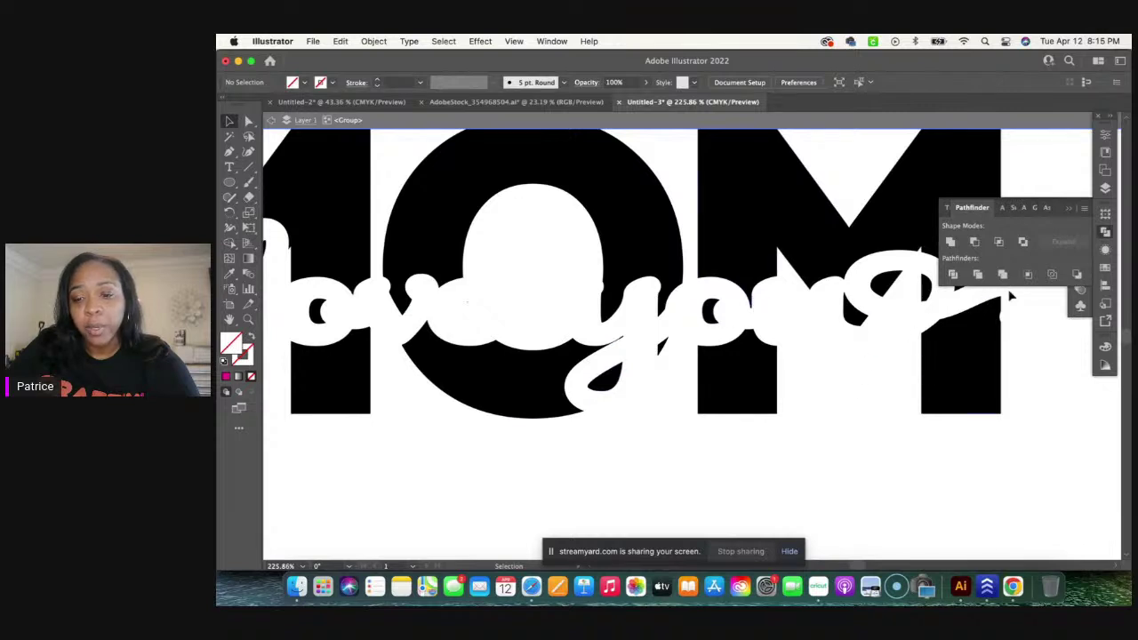
scroll(895, 364, "right", 4)
scroll(896, 364, "up", 1)
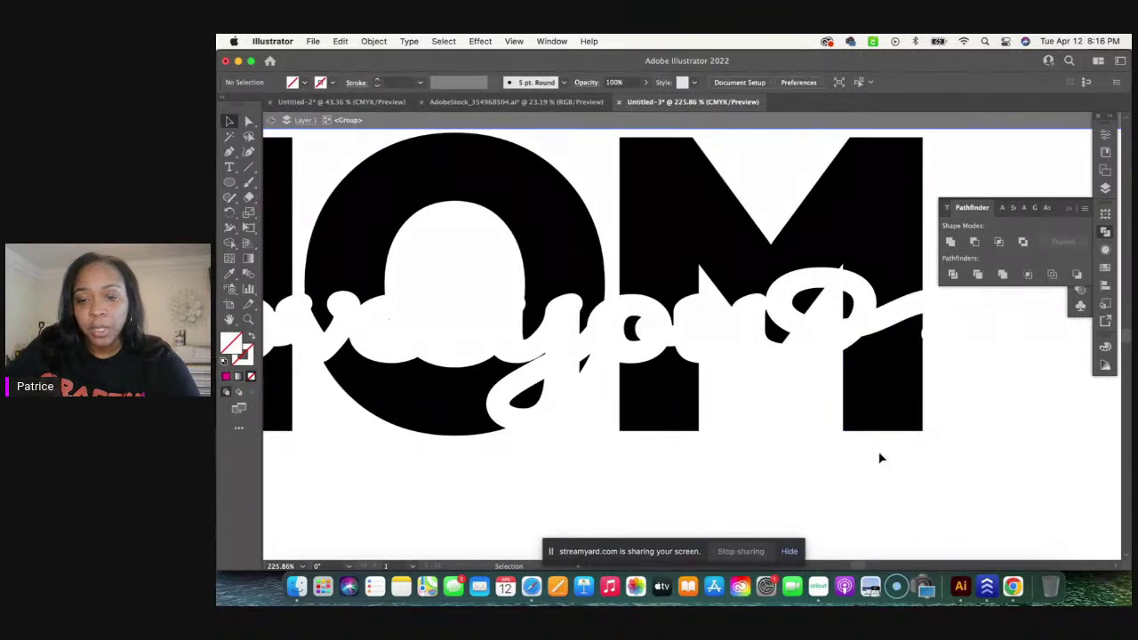
scroll(880, 458, "down", 5)
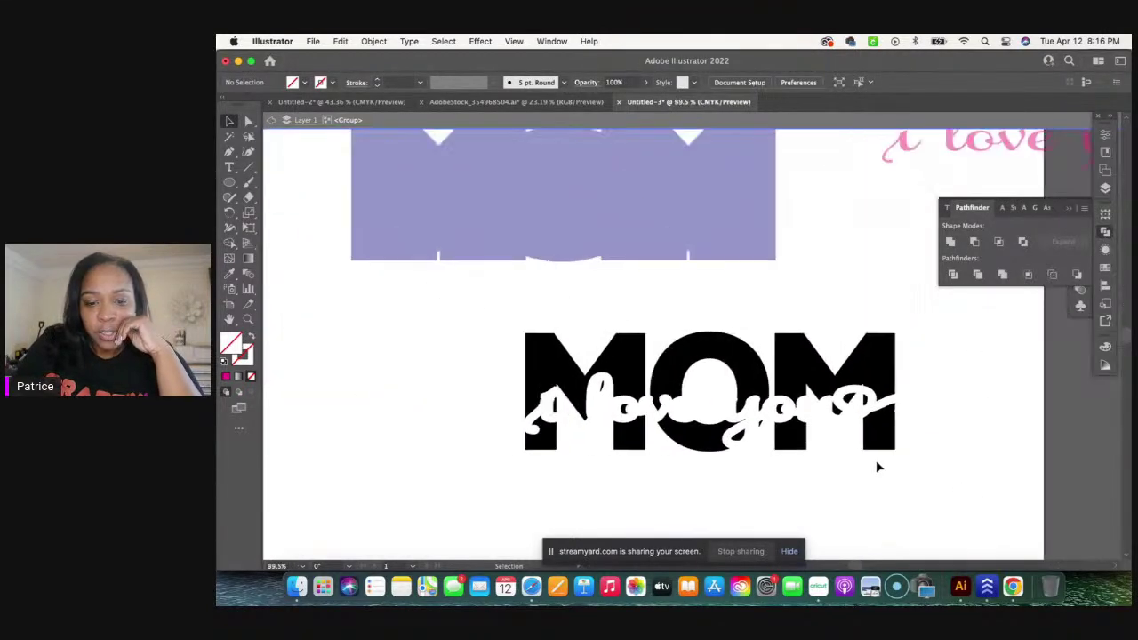
scroll(876, 466, "down", 2)
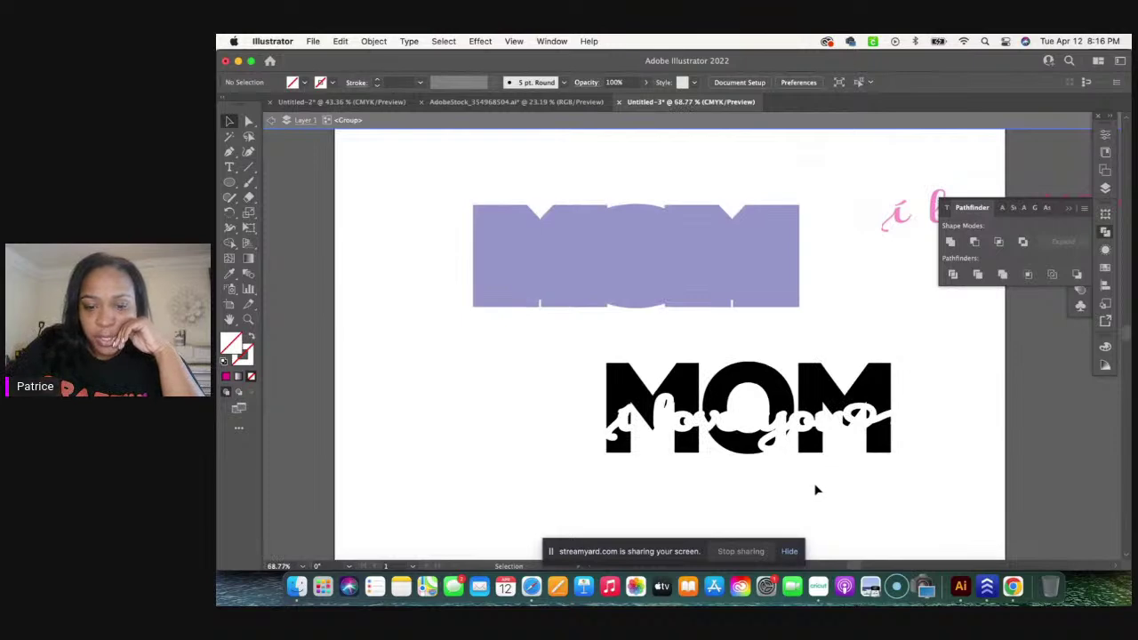
Step: Check the grouping of the black MOM cutout and inspect its pieces around the script gap in the last M
left_click_drag(569, 344, 925, 492)
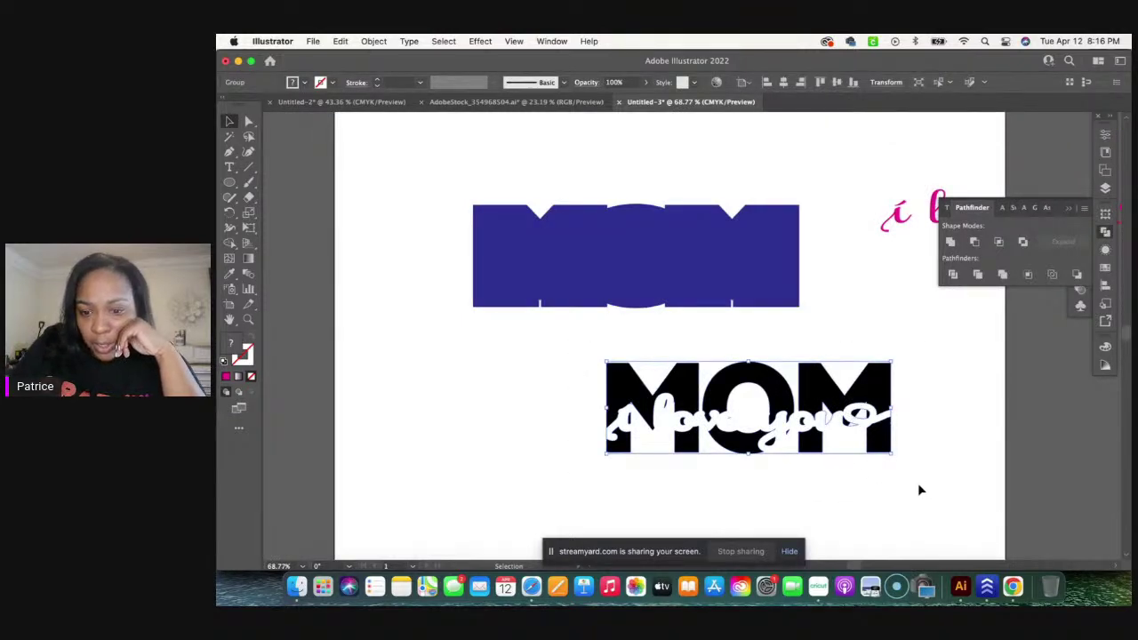
left_click(916, 476)
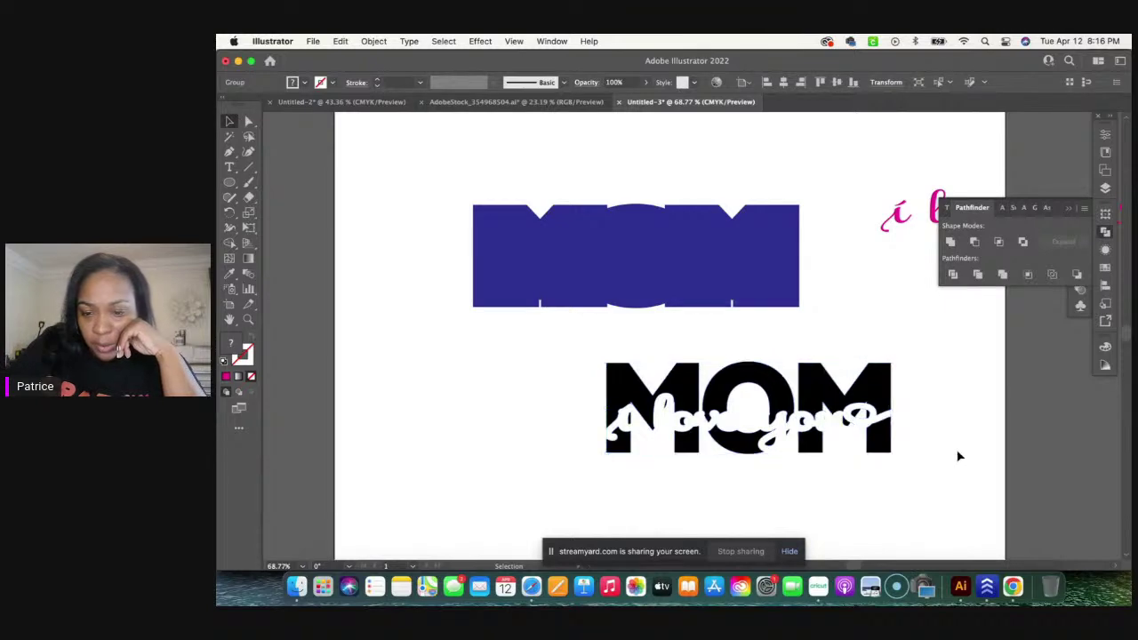
left_click(846, 421)
double_click(831, 416)
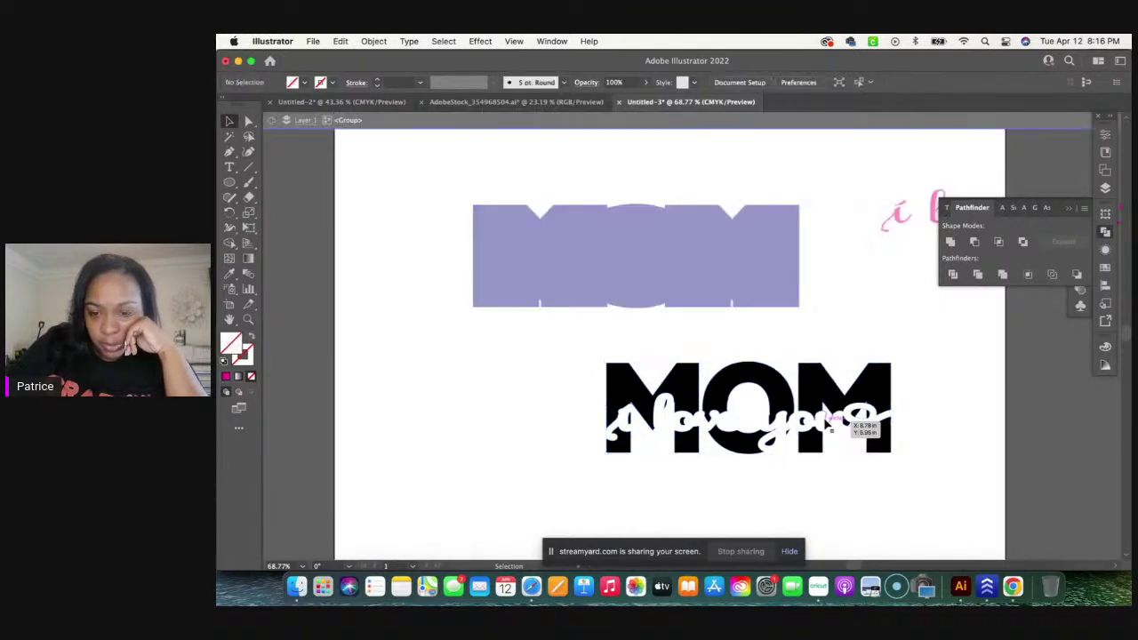
left_click(832, 417)
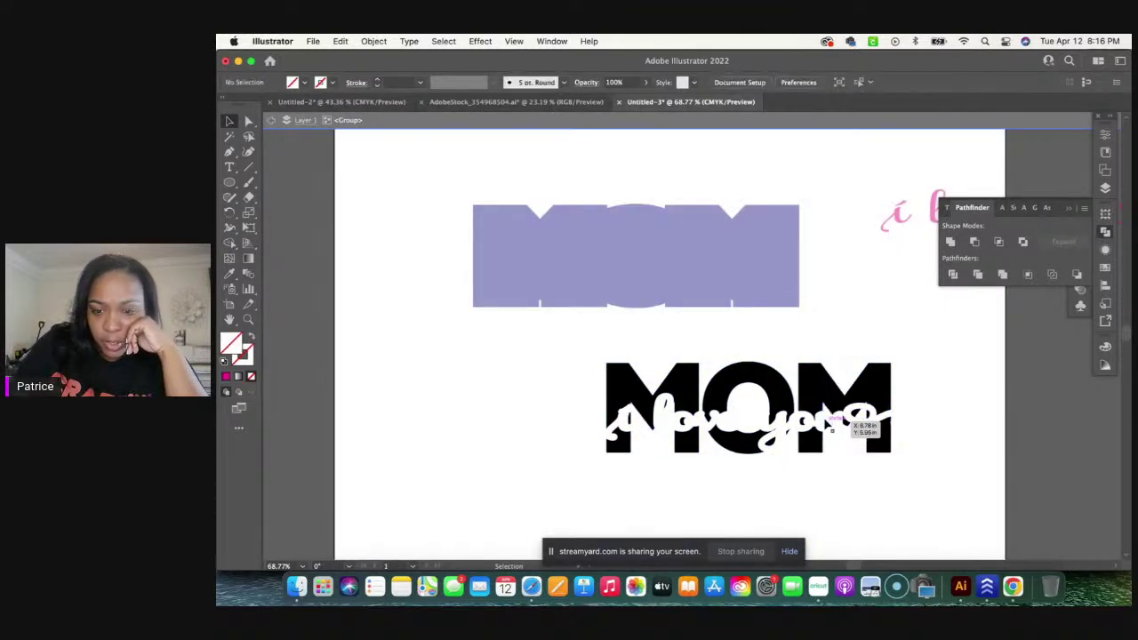
double_click(933, 430)
left_click_drag(587, 355, 915, 498)
right_click(869, 395)
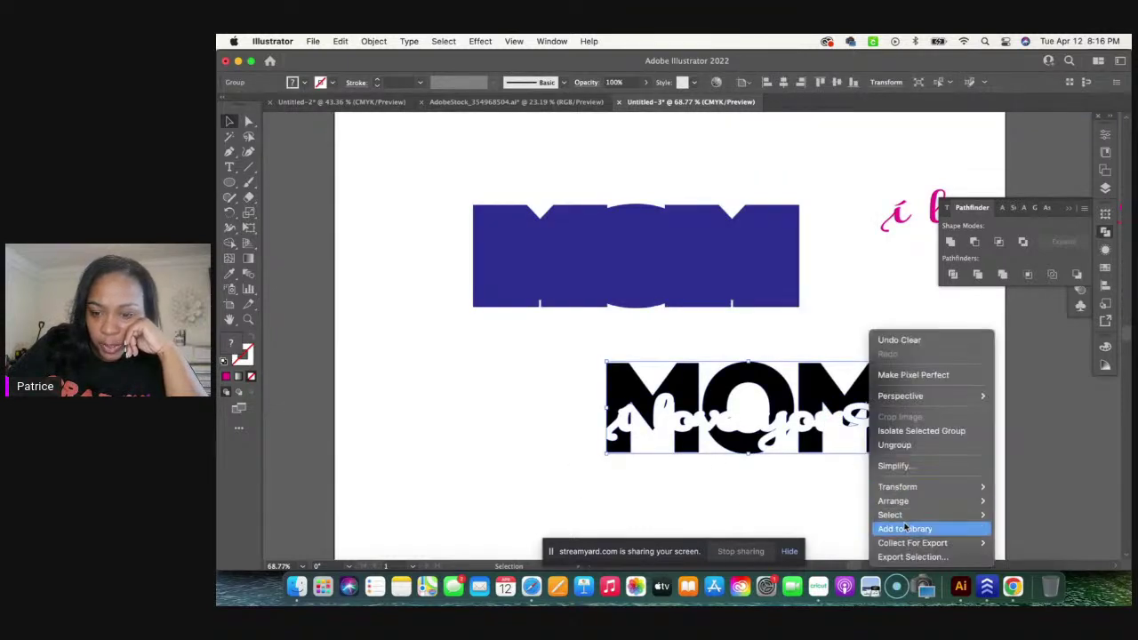
left_click(780, 487)
left_click(732, 495)
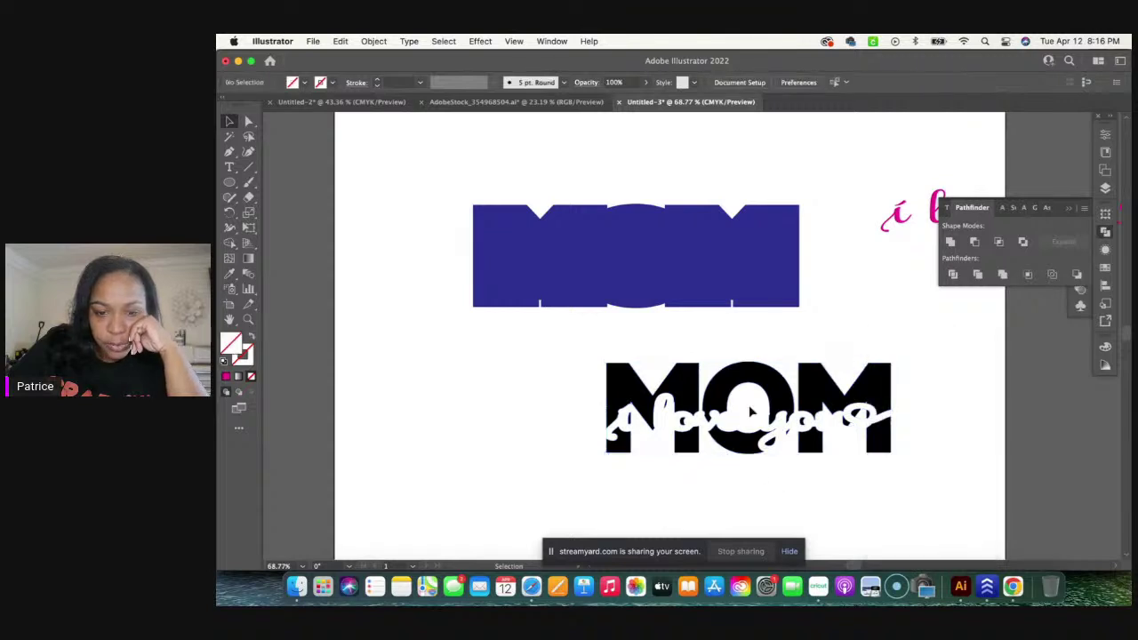
Step: Place the black MOM cutout centred on the blue offset background and fit the magenta "i love you" script into its script-shaped gap
left_click_drag(749, 393, 669, 241)
left_click(861, 347)
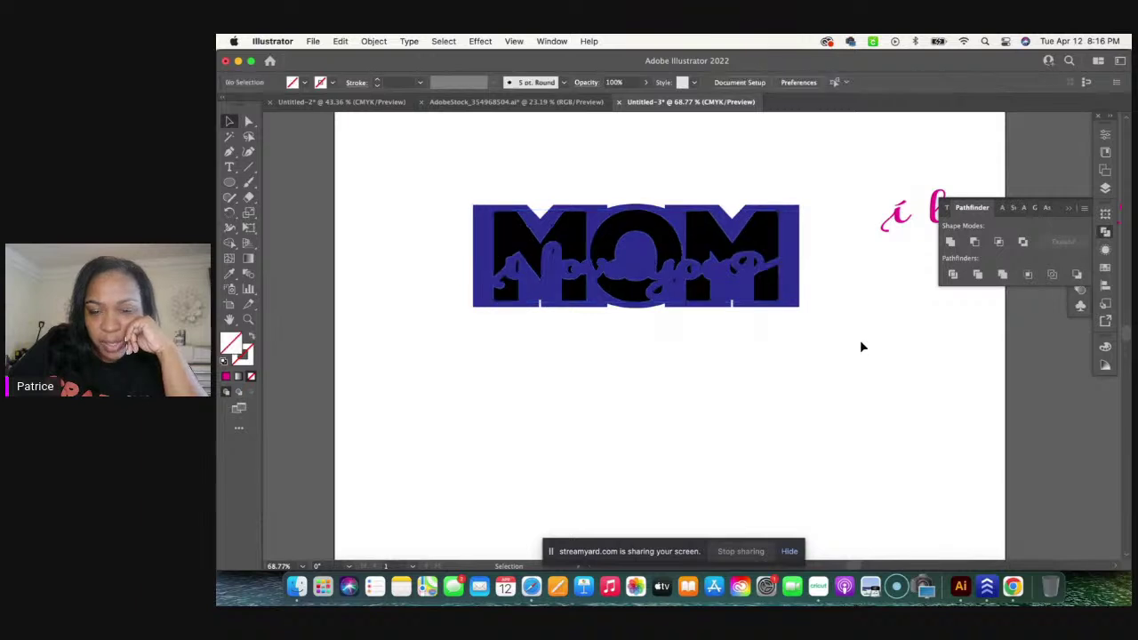
left_click(901, 212)
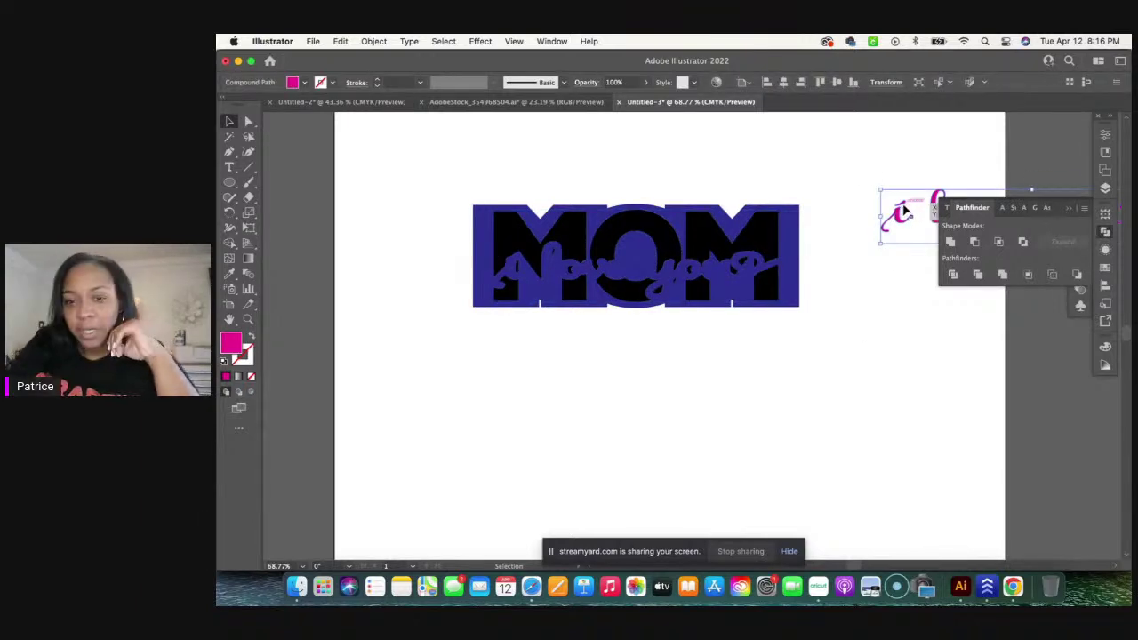
left_click_drag(888, 218, 550, 270)
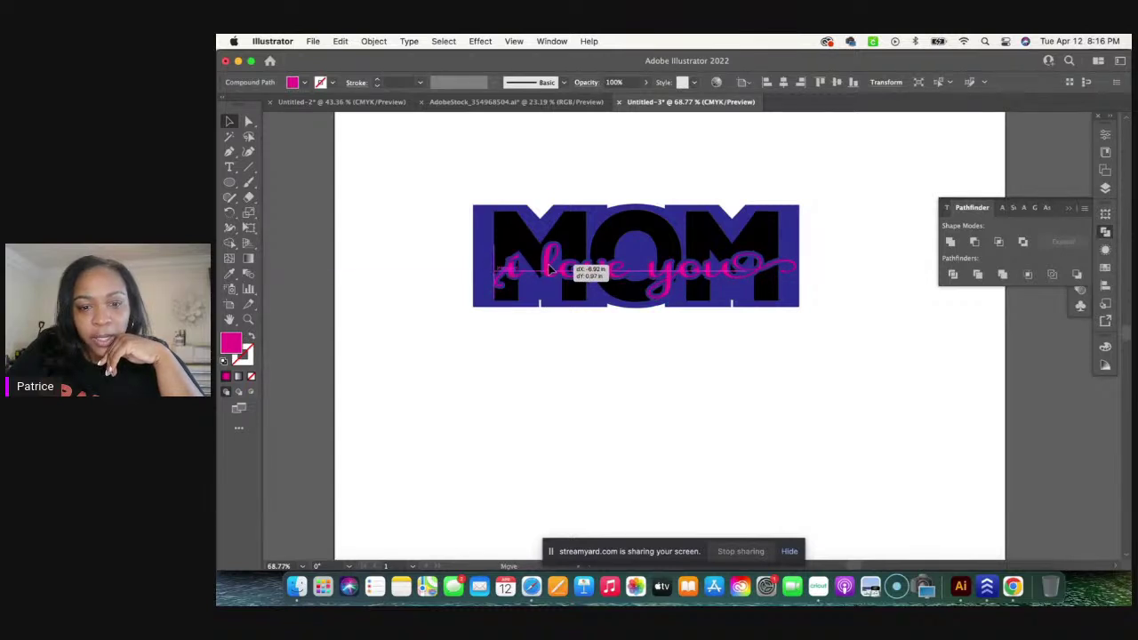
left_click_drag(549, 268, 550, 269)
left_click(766, 372)
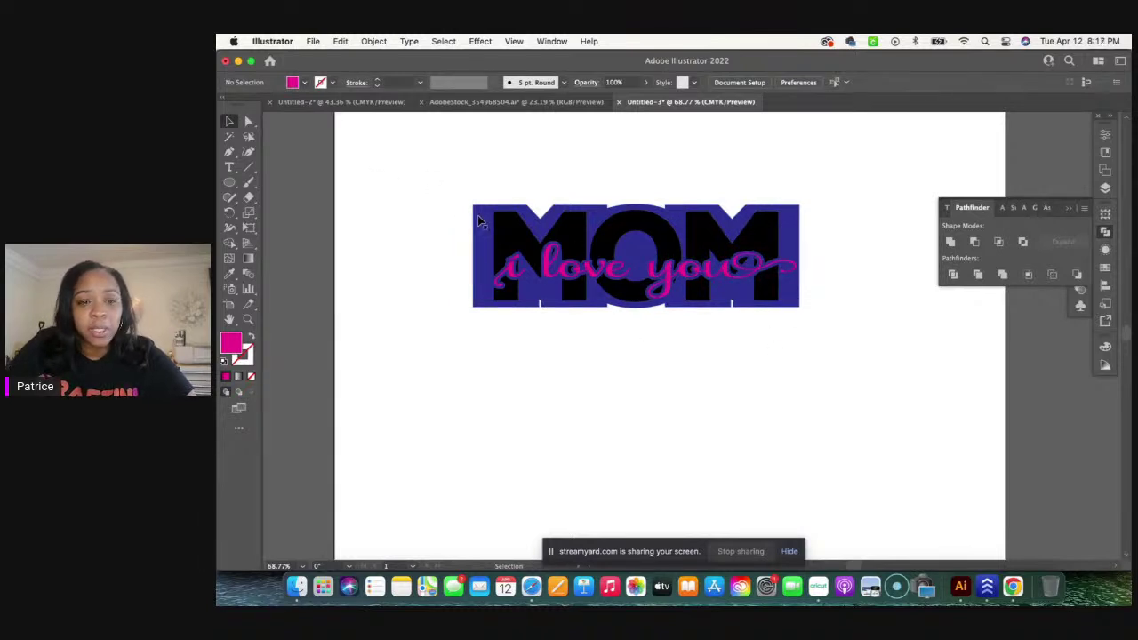
Step: Draw a small filled pink circle above and to the left of the MOM design using the Ellipse tool
left_click(229, 183)
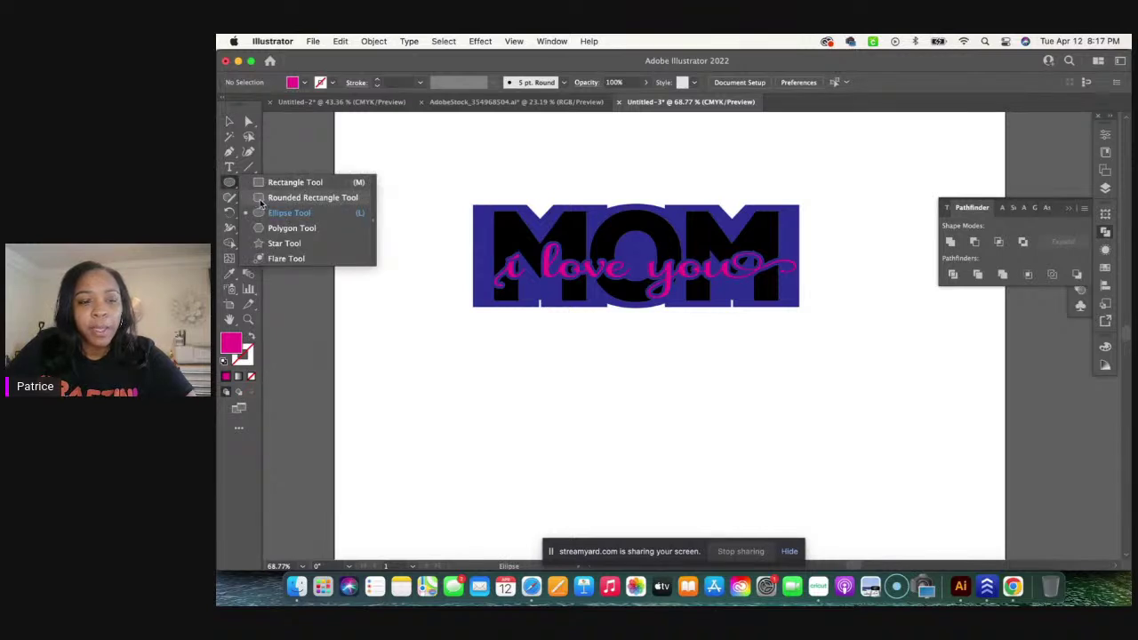
left_click(263, 199)
left_click(229, 183)
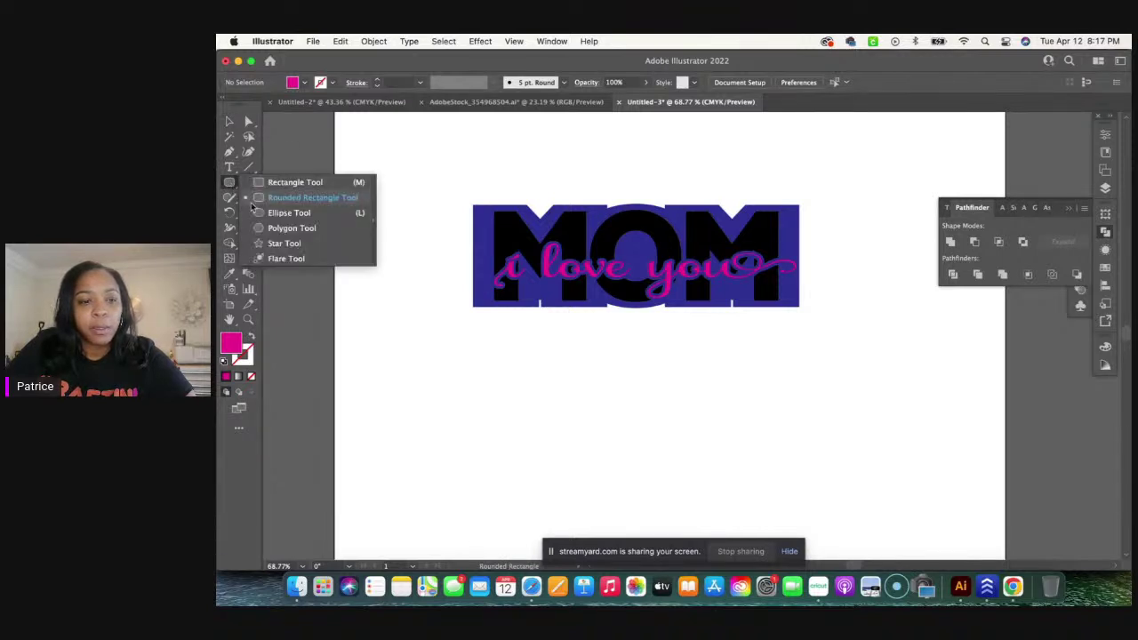
left_click(258, 214)
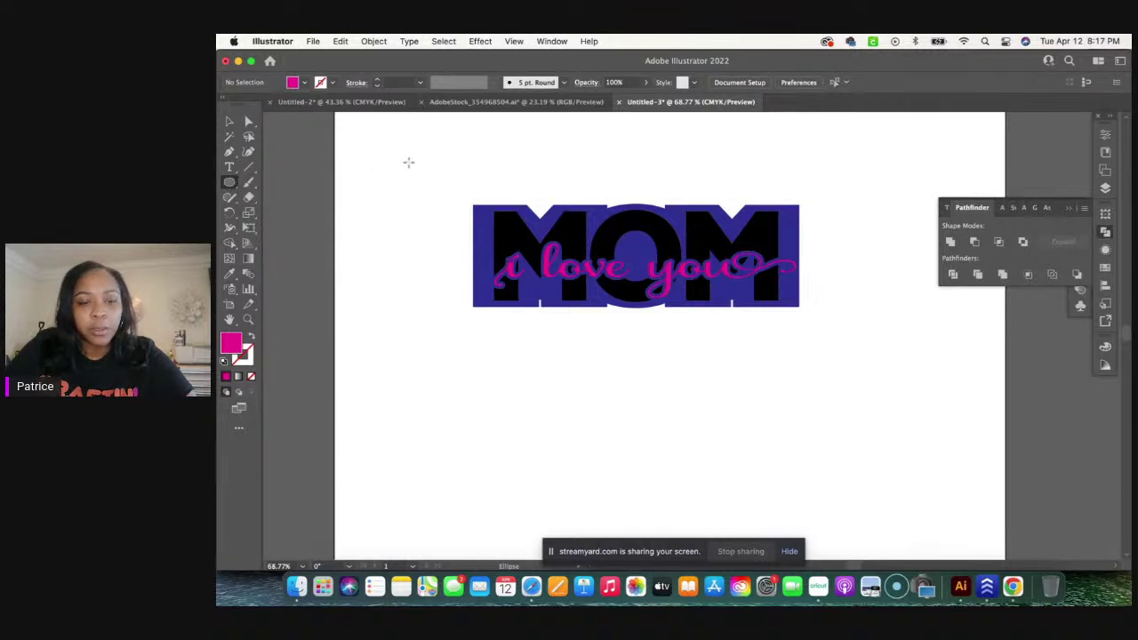
mouse_move(408, 162)
left_mouse_down()
mouse_move(432, 197)
mouse_move(455, 206)
left_mouse_up()
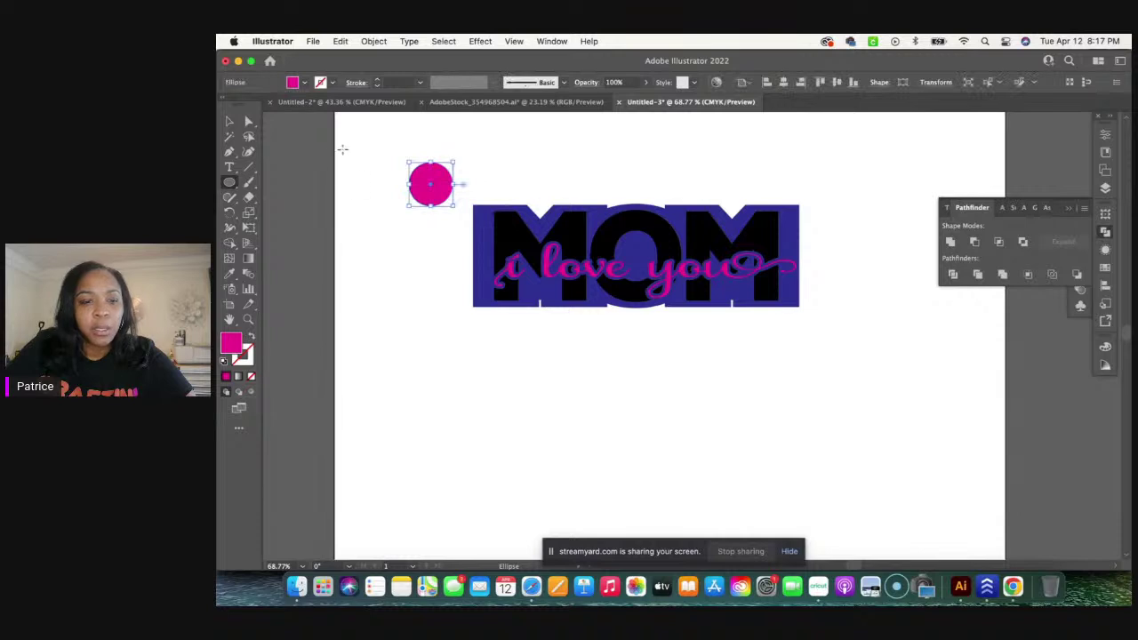
Step: Duplicate the pink circle, shrink the copy to about two thirds of its size and place it below the original
left_click(228, 123)
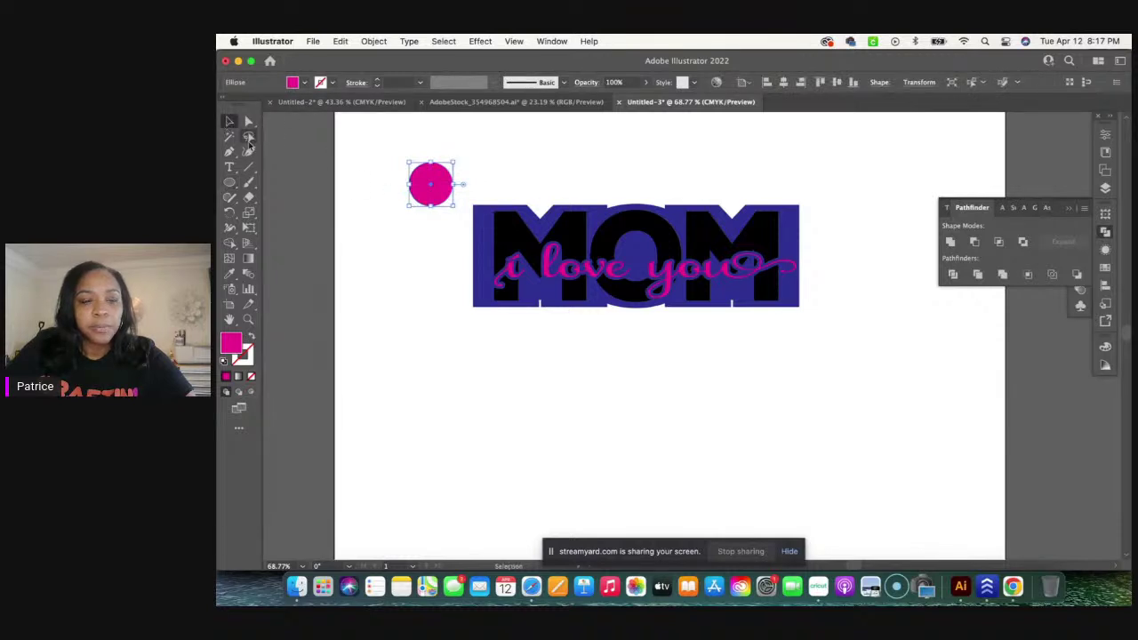
left_click(341, 42)
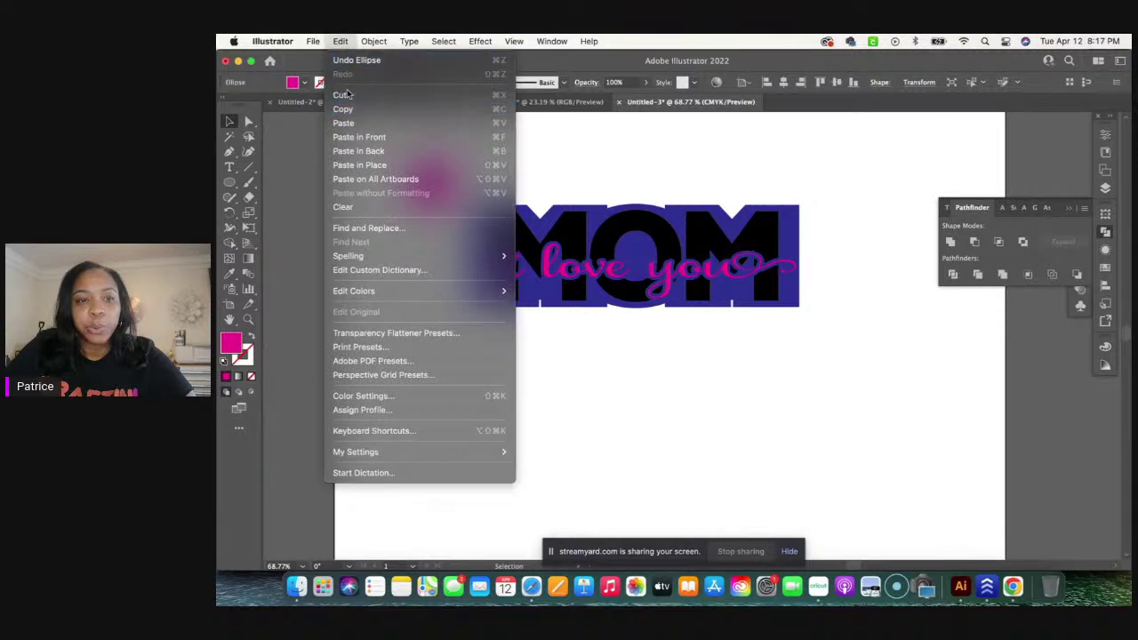
left_click(347, 109)
left_click(341, 42)
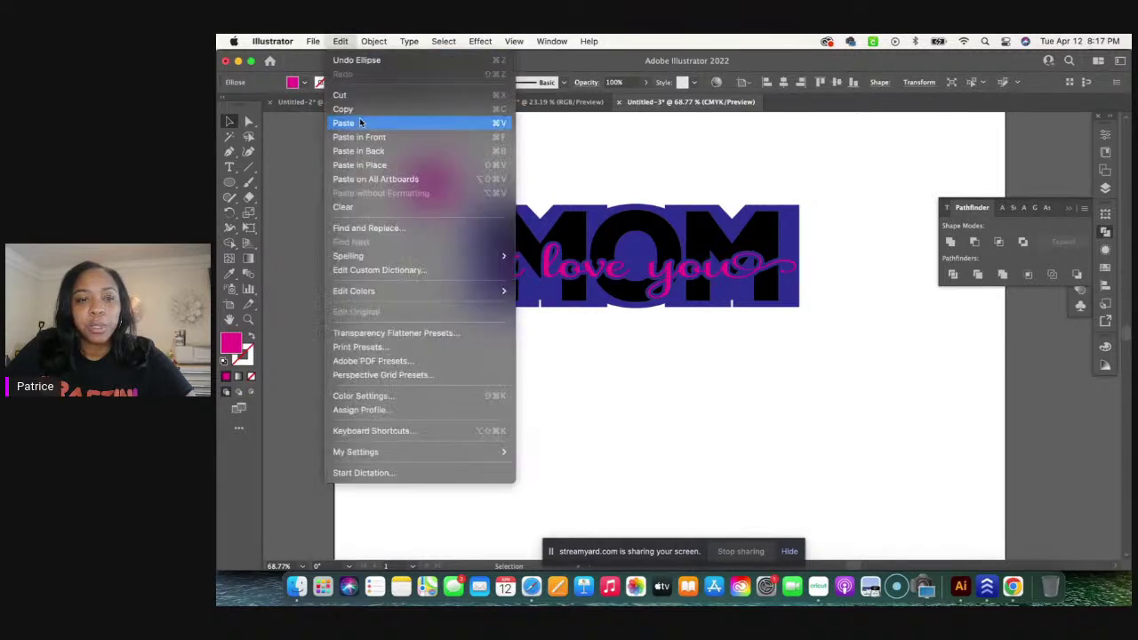
left_click(363, 122)
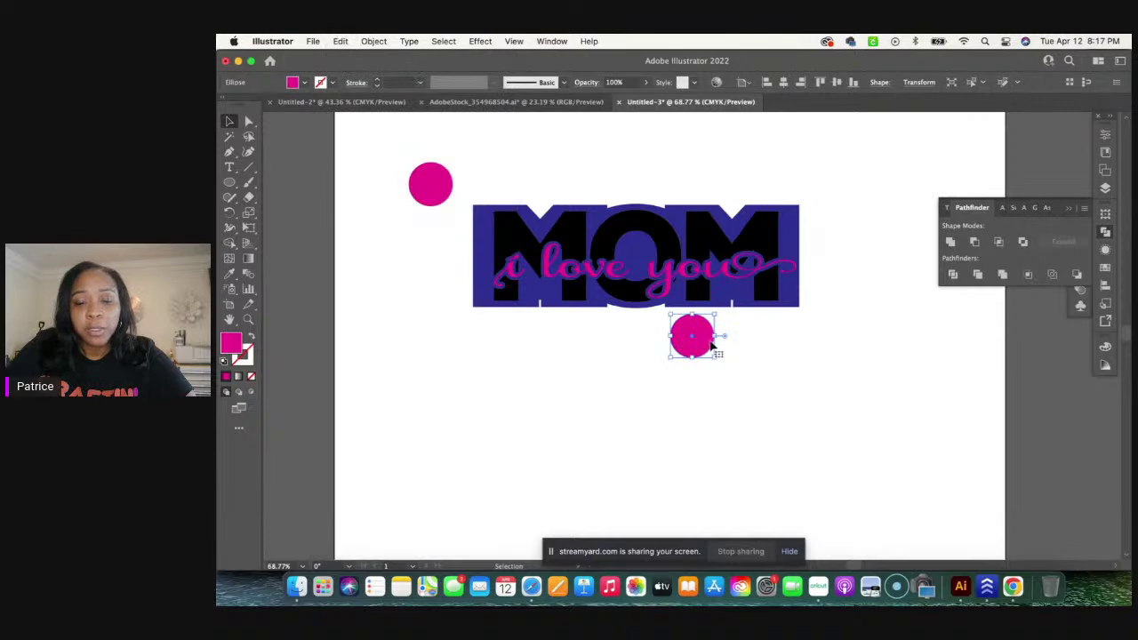
left_click_drag(718, 358, 420, 264)
Step: Fill the smaller circle with cyan and centre it on the larger pink circle
left_click(306, 84)
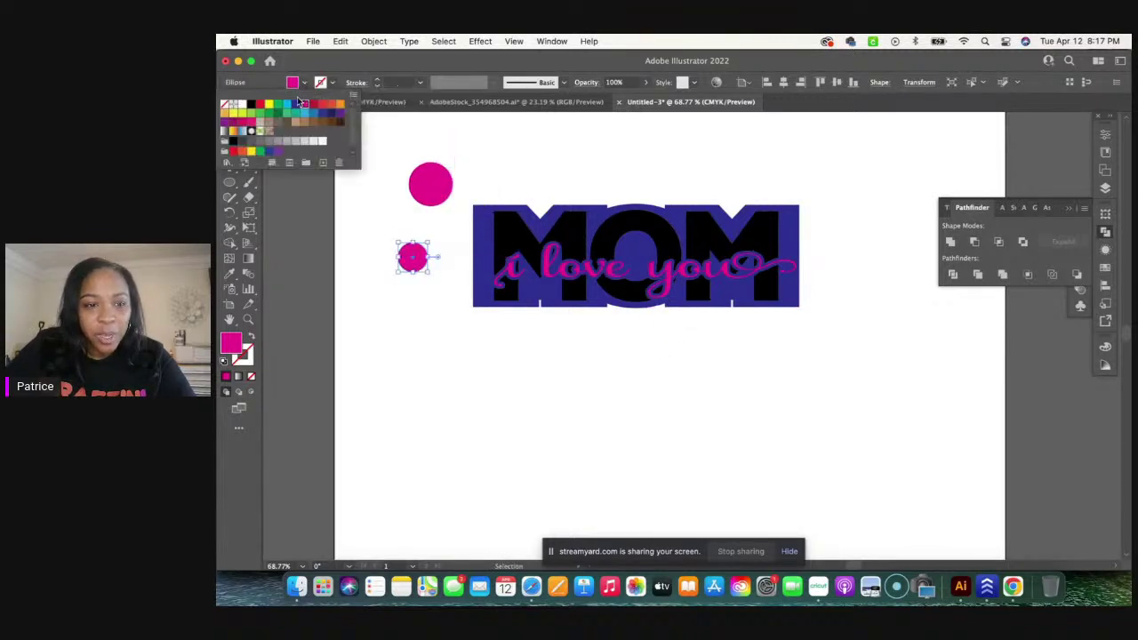
left_click(286, 105)
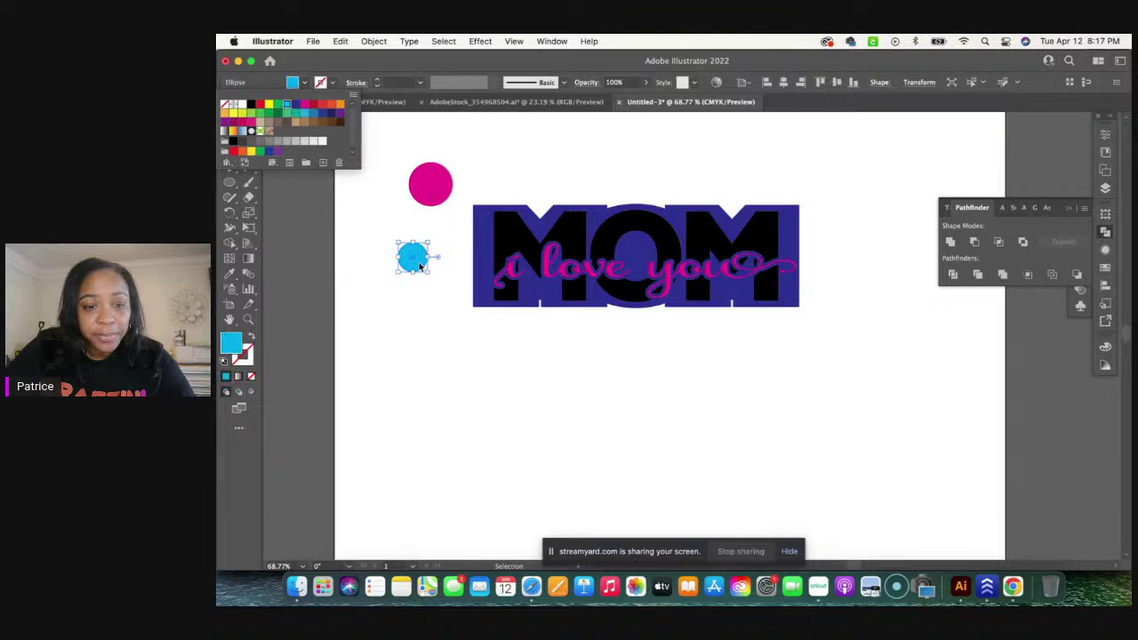
left_click(420, 264)
left_click_drag(415, 260, 445, 202)
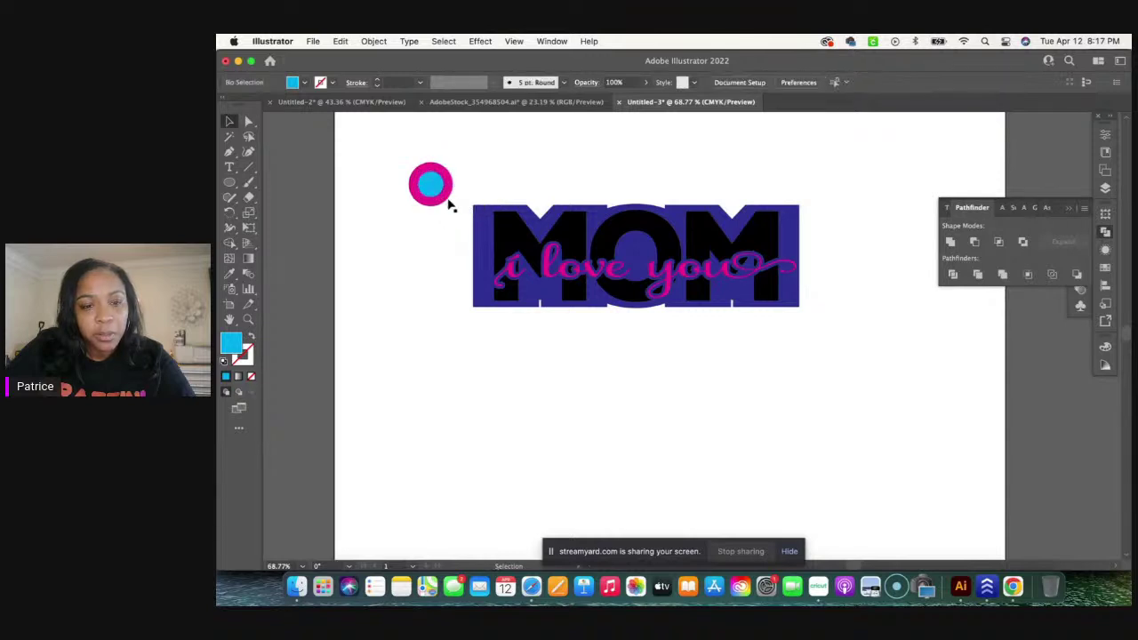
left_click(445, 197)
Step: Split the two overlapping circles with Pathfinder and remove the cyan centre to leave a pink ring
left_click_drag(391, 137, 460, 206)
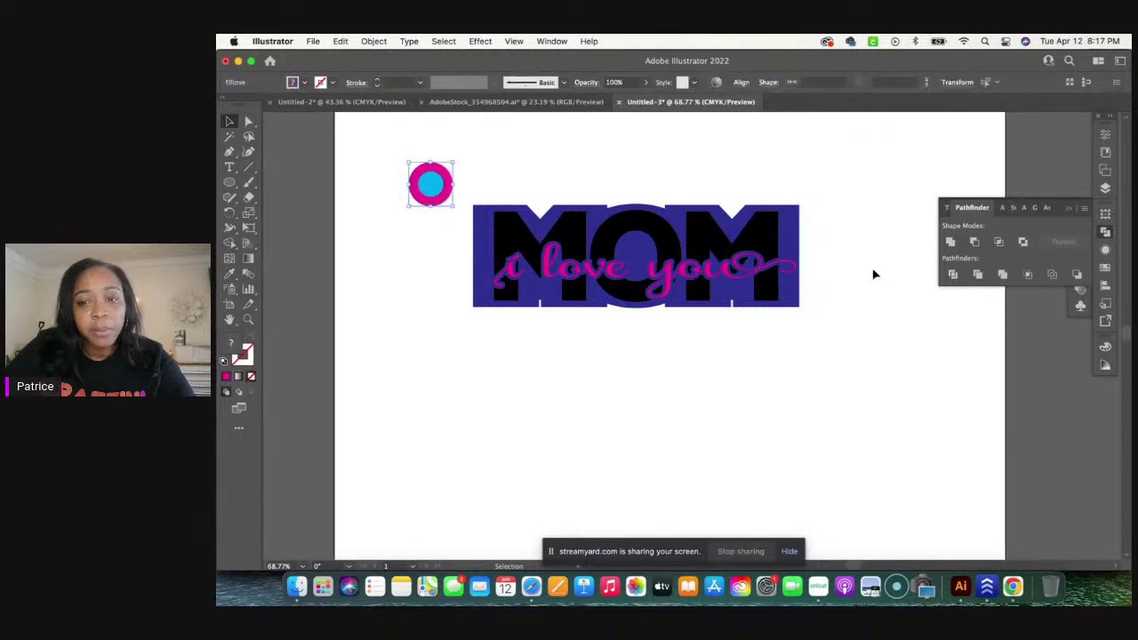
left_click(967, 283)
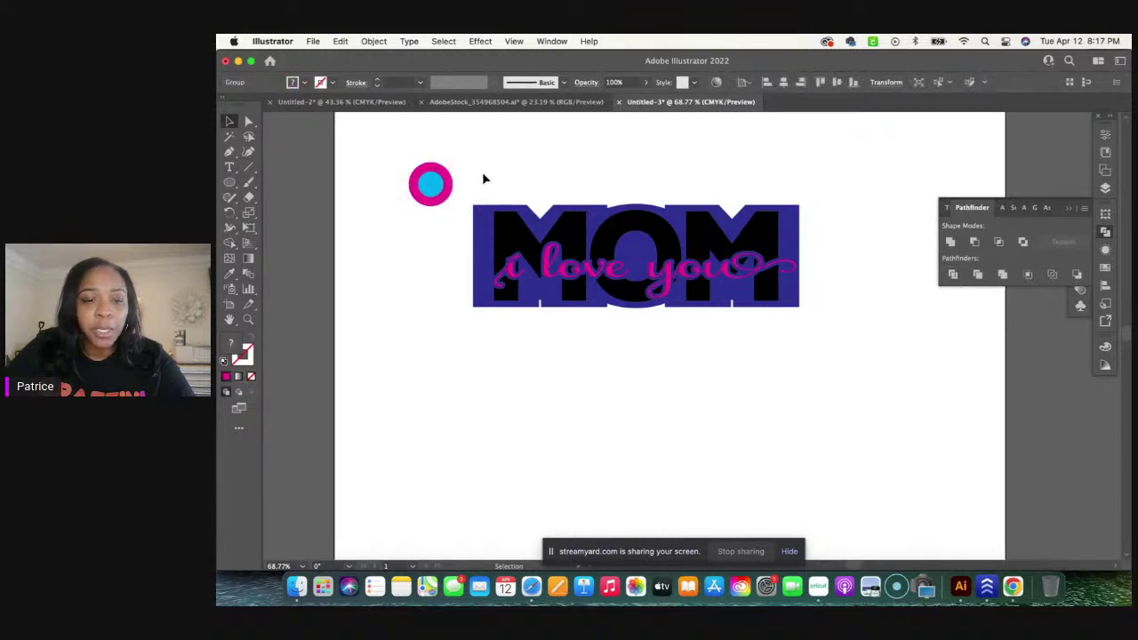
double_click(433, 185)
left_click_drag(433, 185, 386, 272)
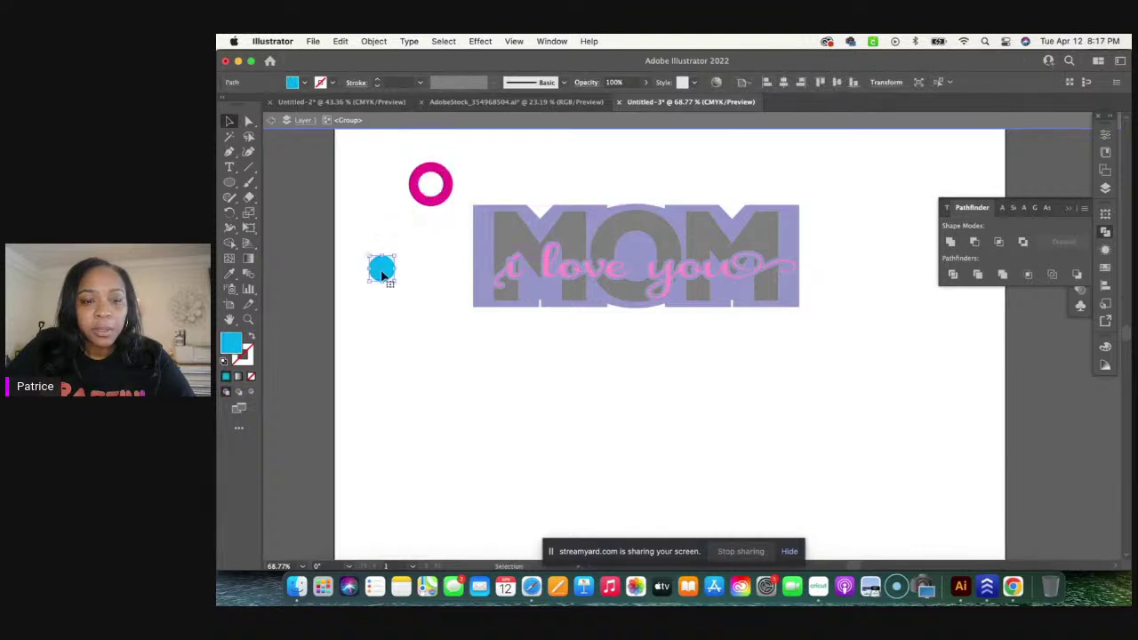
left_click(448, 189)
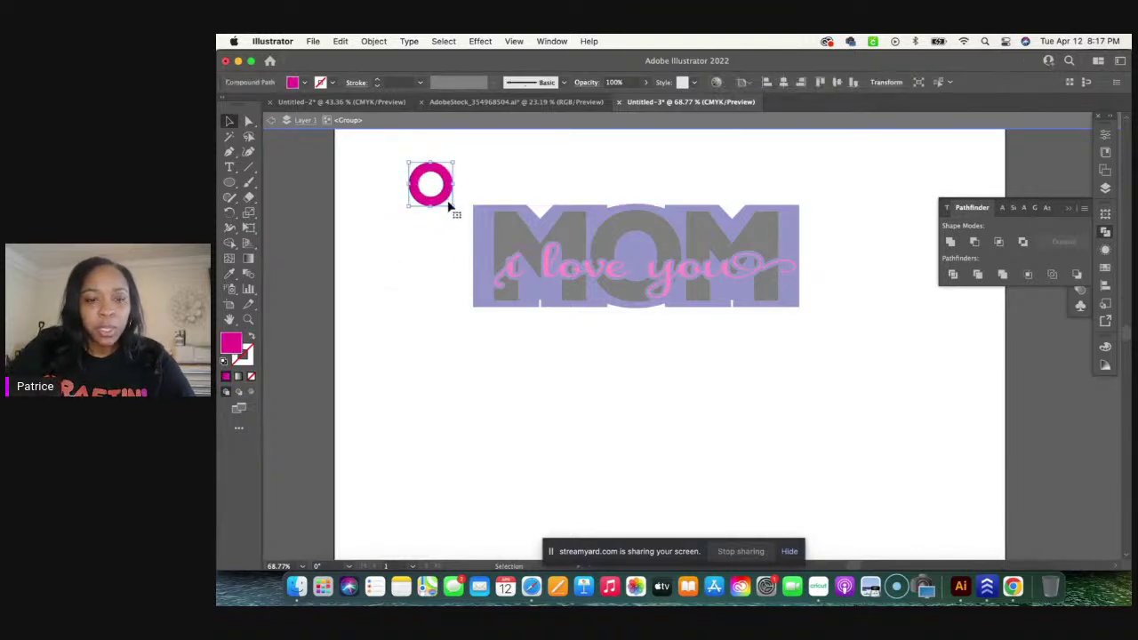
Step: Shrink the pink ring and position it overlapping the left edge of the blue MOM backing, leaving isolation mode
left_click_drag(454, 206, 474, 250)
left_click(481, 342)
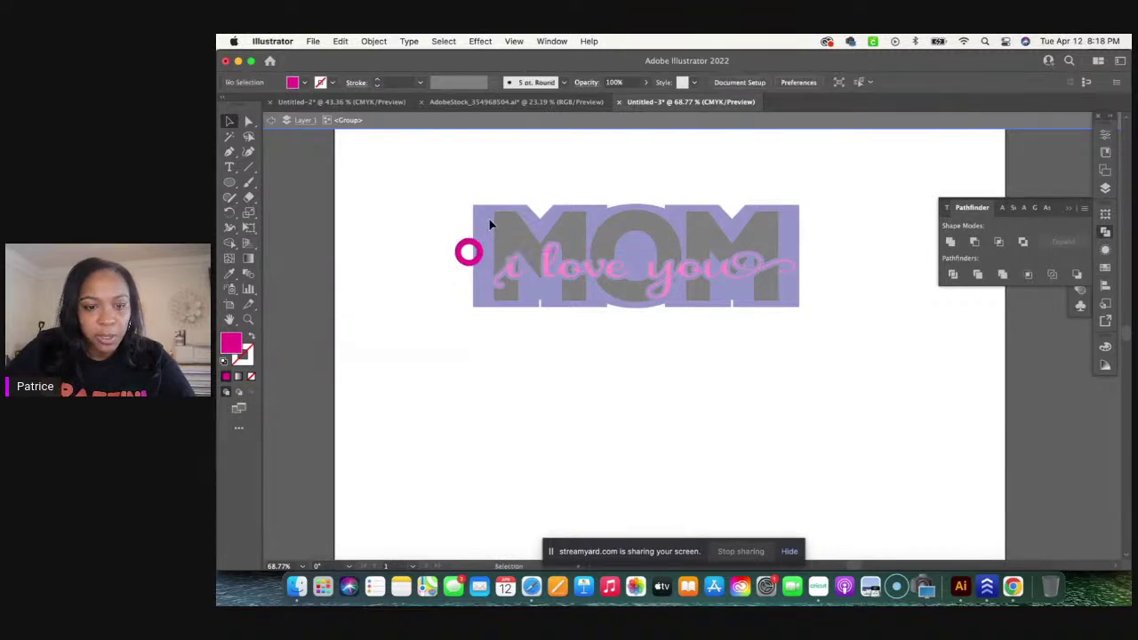
double_click(434, 216)
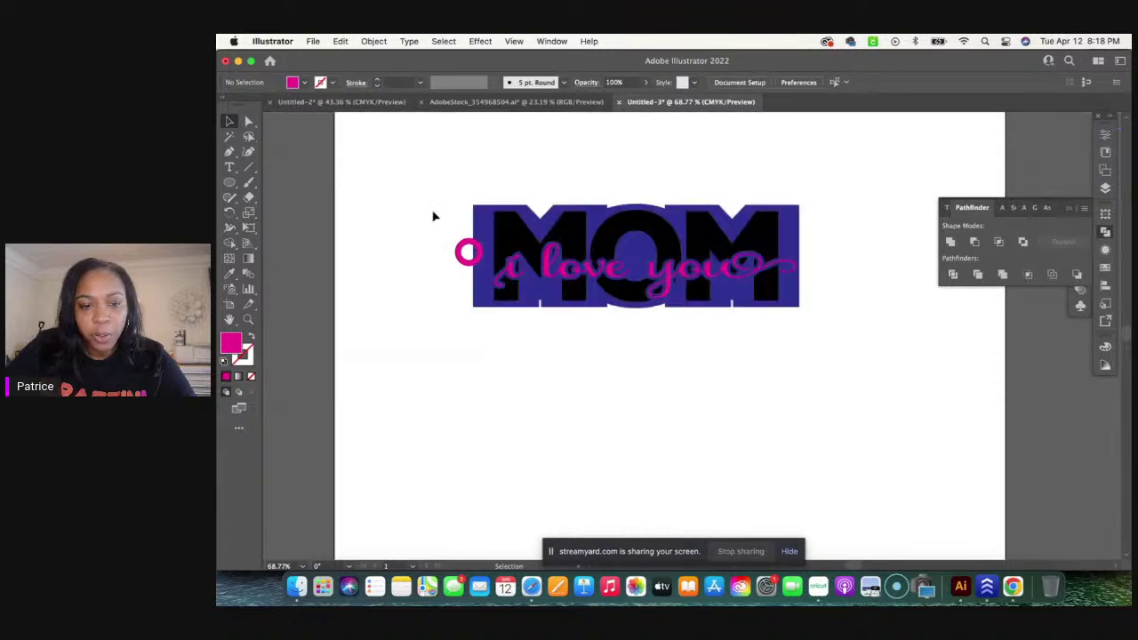
Step: Unite the pink ring with the blue backing shape and fill the merged shape with dark blue
left_click(468, 251)
left_click(481, 221, "shift")
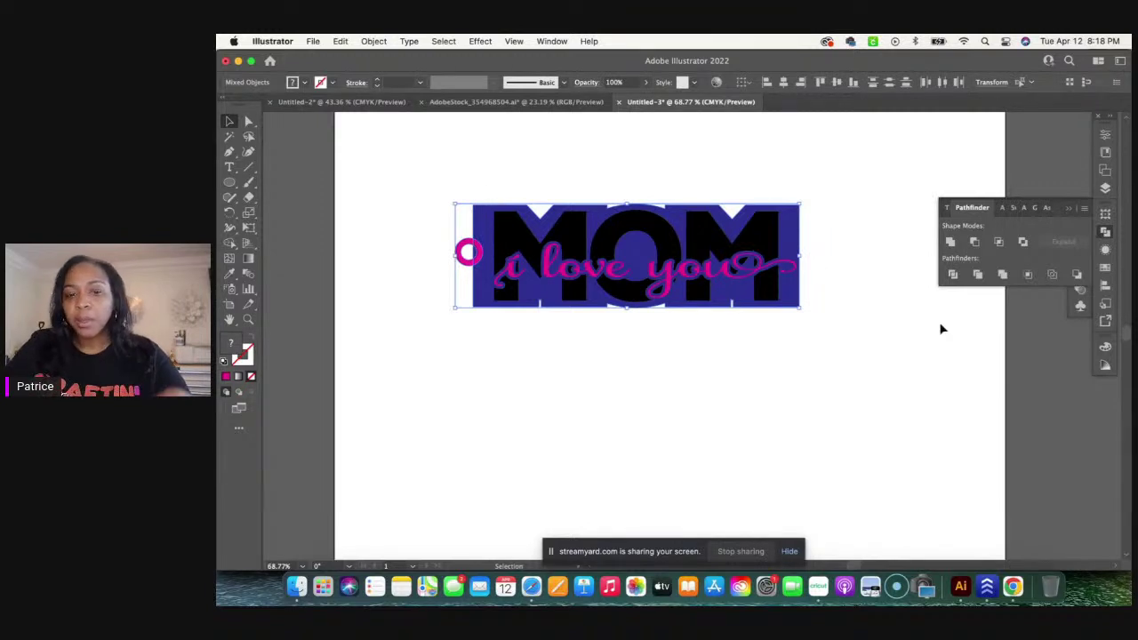
left_click(949, 241)
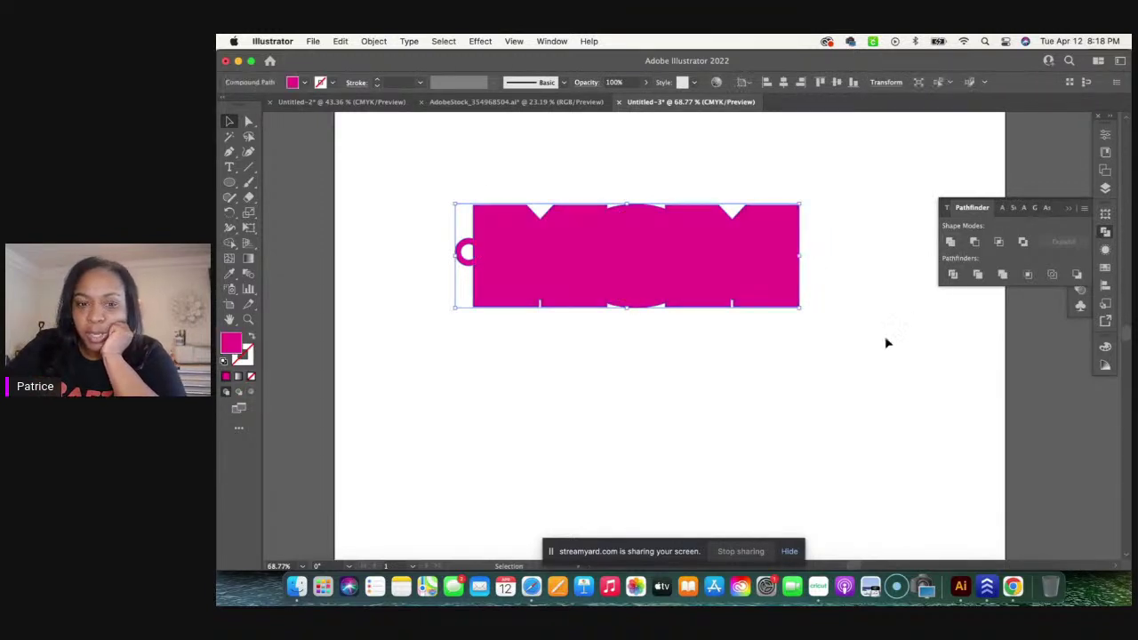
left_click(303, 82)
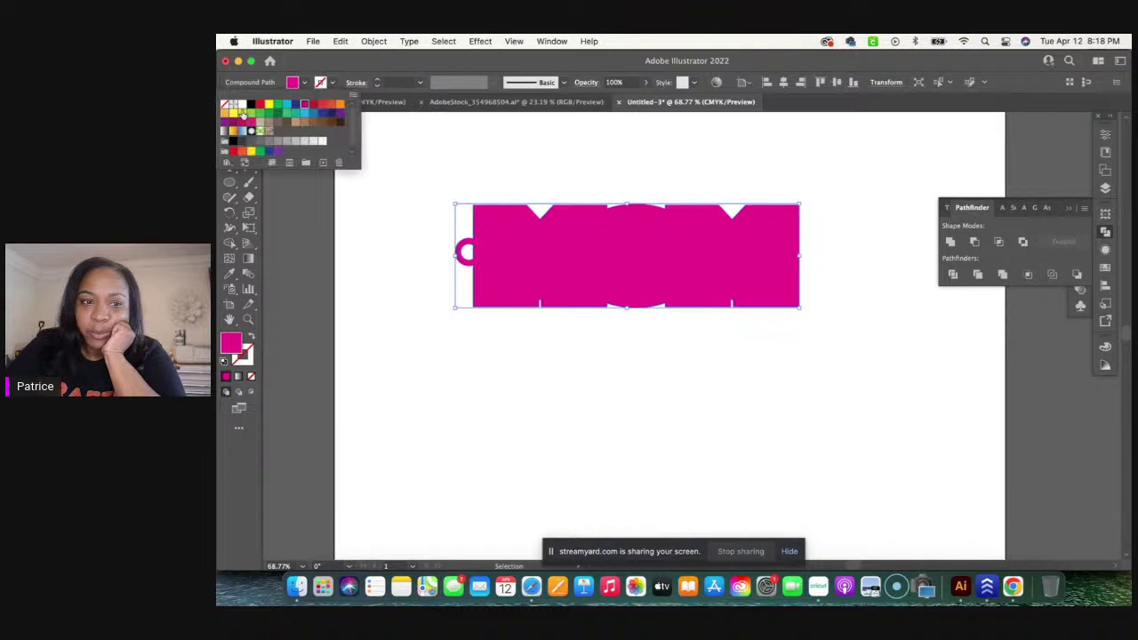
left_click(297, 105)
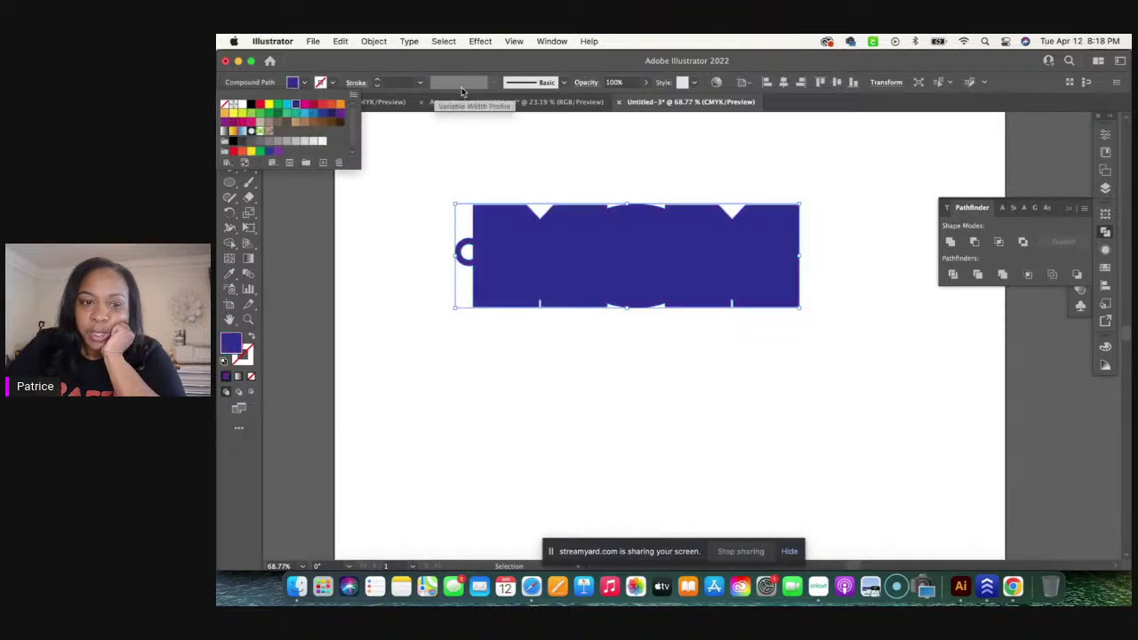
Step: Send the merged dark blue backing behind the MOM letters and the "i love you" script
left_click(371, 41)
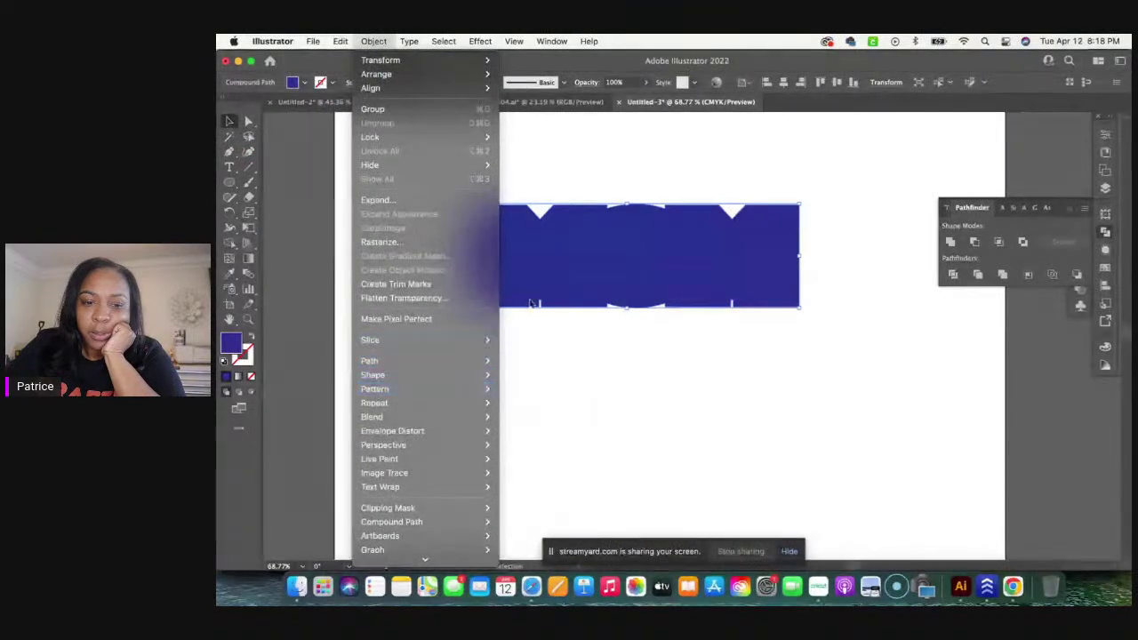
right_click(558, 264)
mouse_move(594, 423)
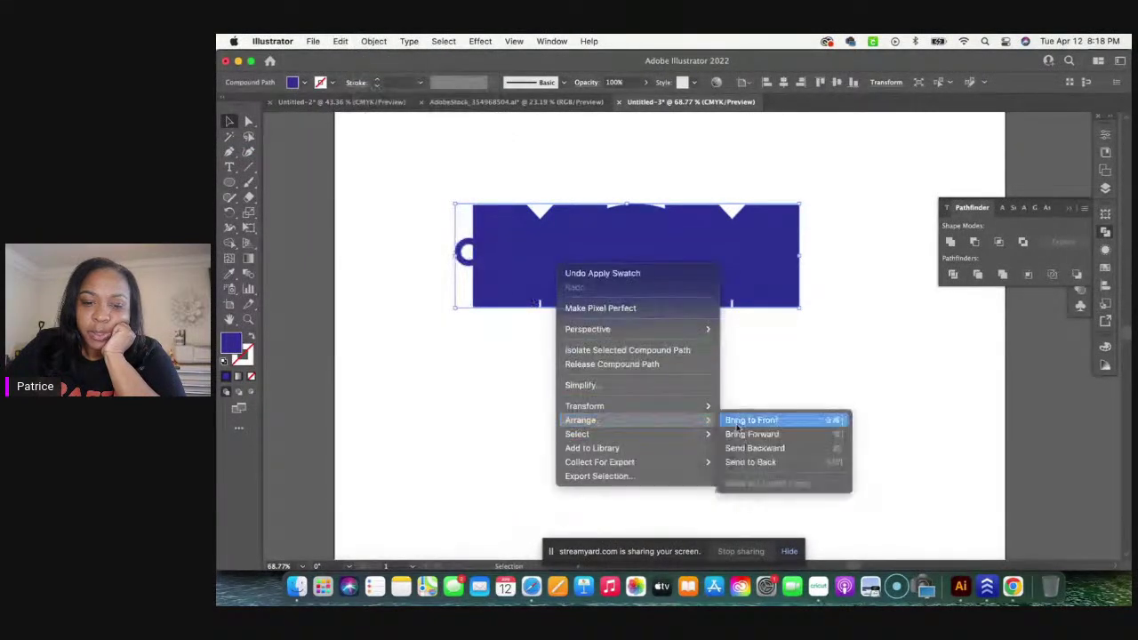
left_click(787, 463)
left_click(754, 400)
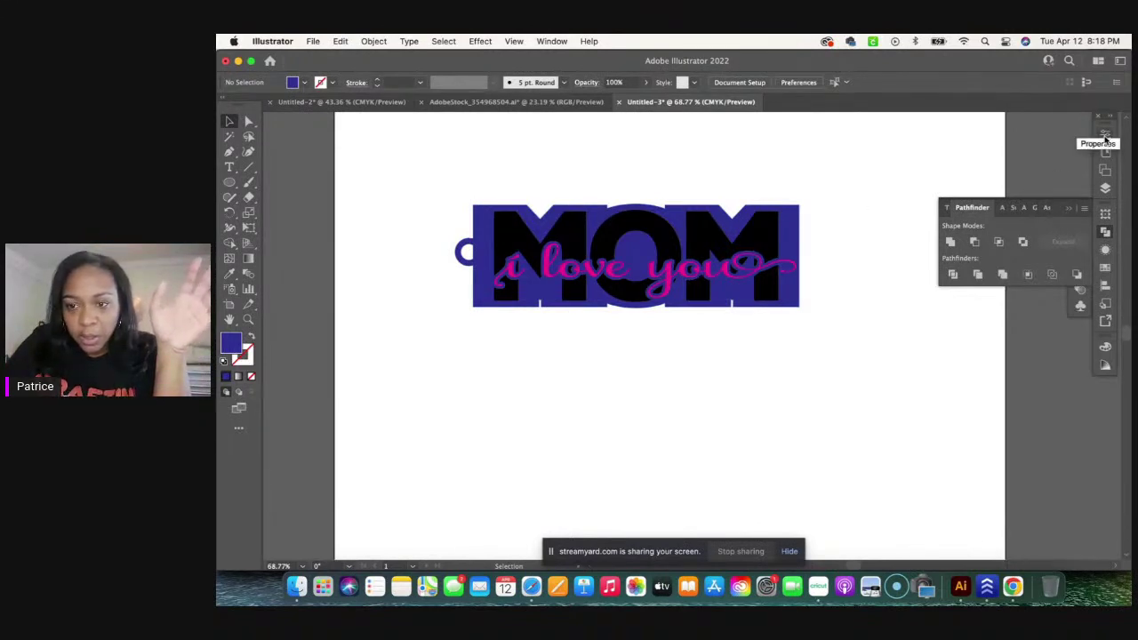
Step: Group the backing, the MOM letters and the script text into one object
left_click_drag(445, 153, 738, 356)
right_click(711, 218)
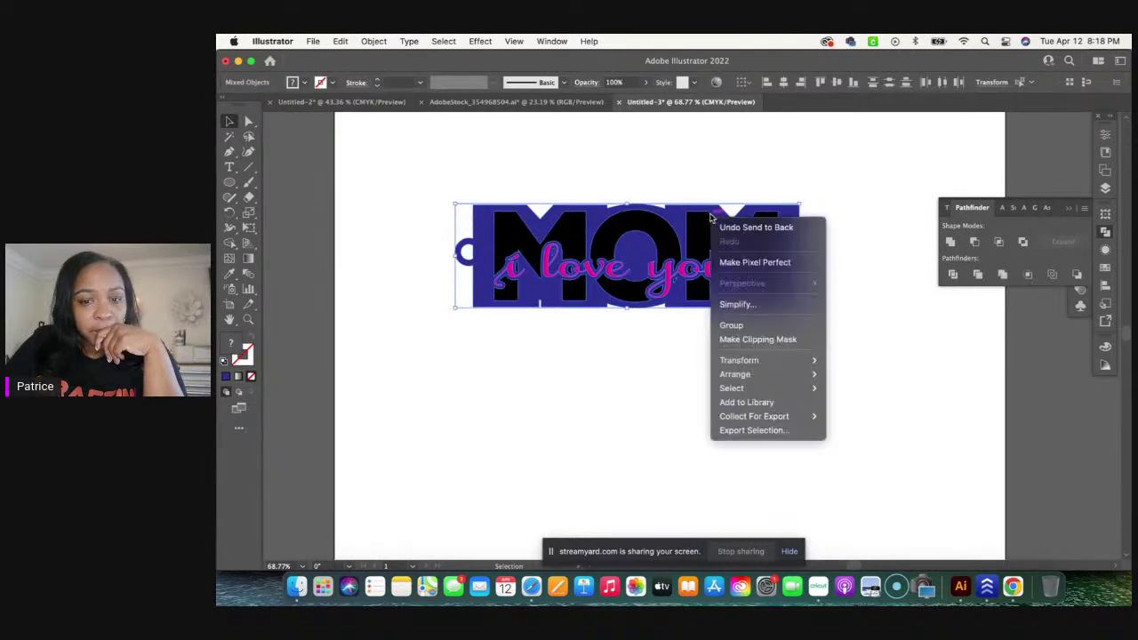
left_click(758, 325)
left_click(774, 361)
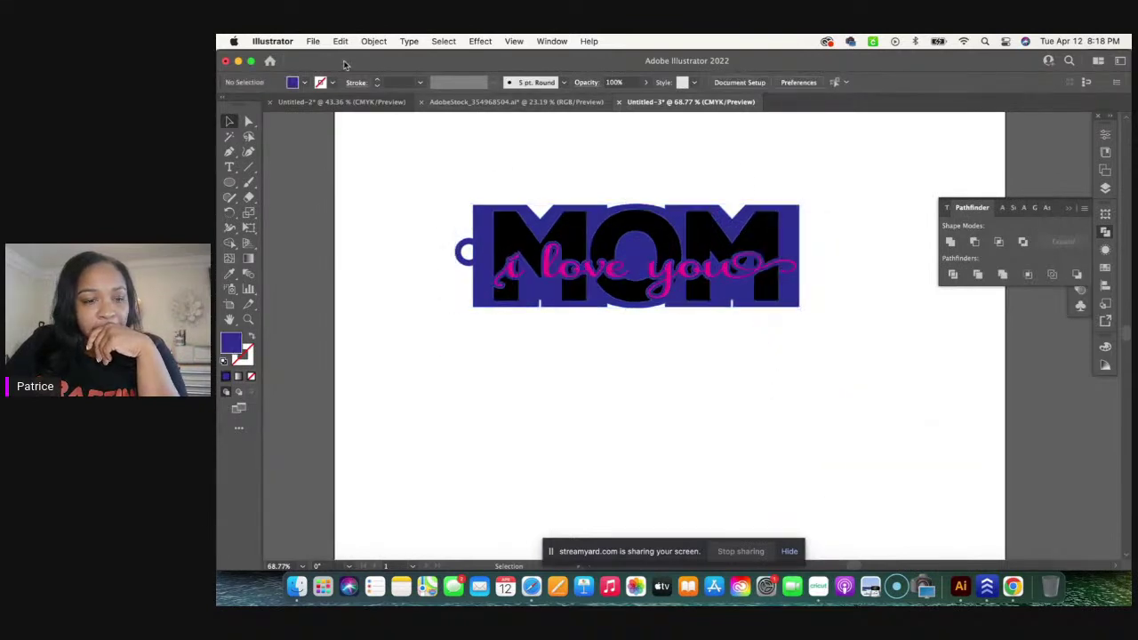
Step: Export the keychain design to Documents as an SVG file named xTool, keeping the offered SVG options
left_click(313, 41)
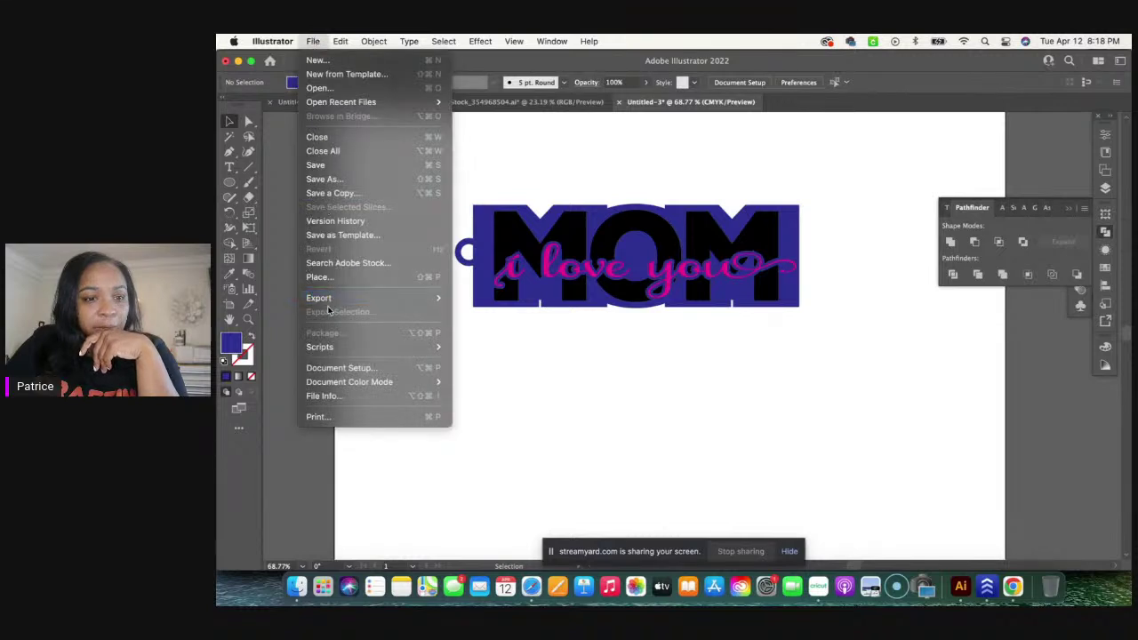
mouse_move(321, 300)
left_click(477, 312)
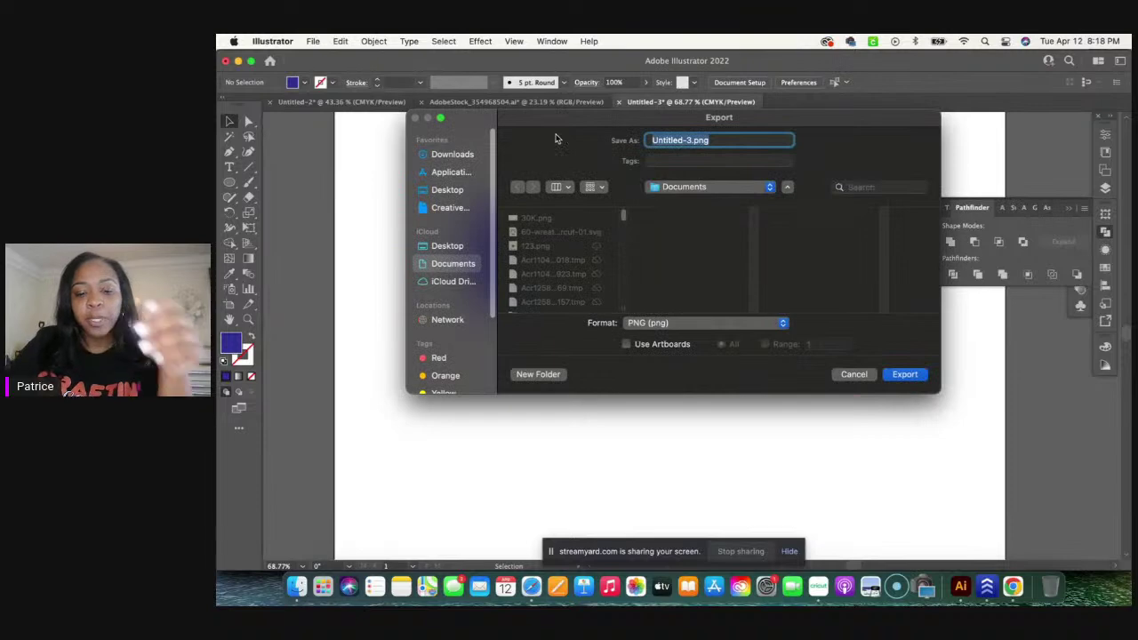
type("k")
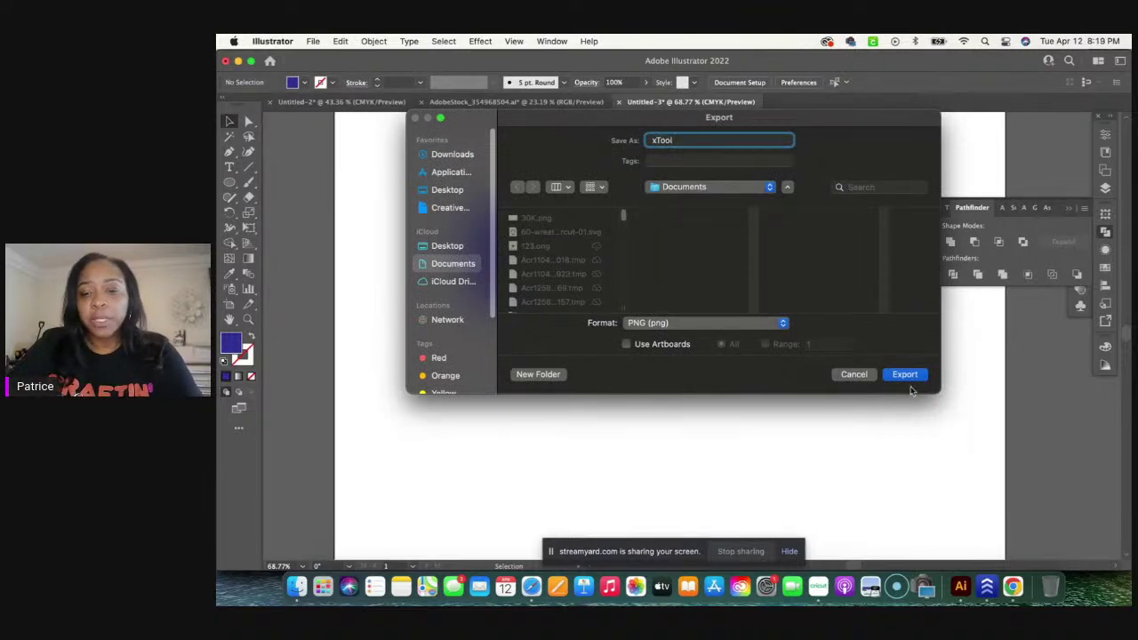
left_click(778, 323)
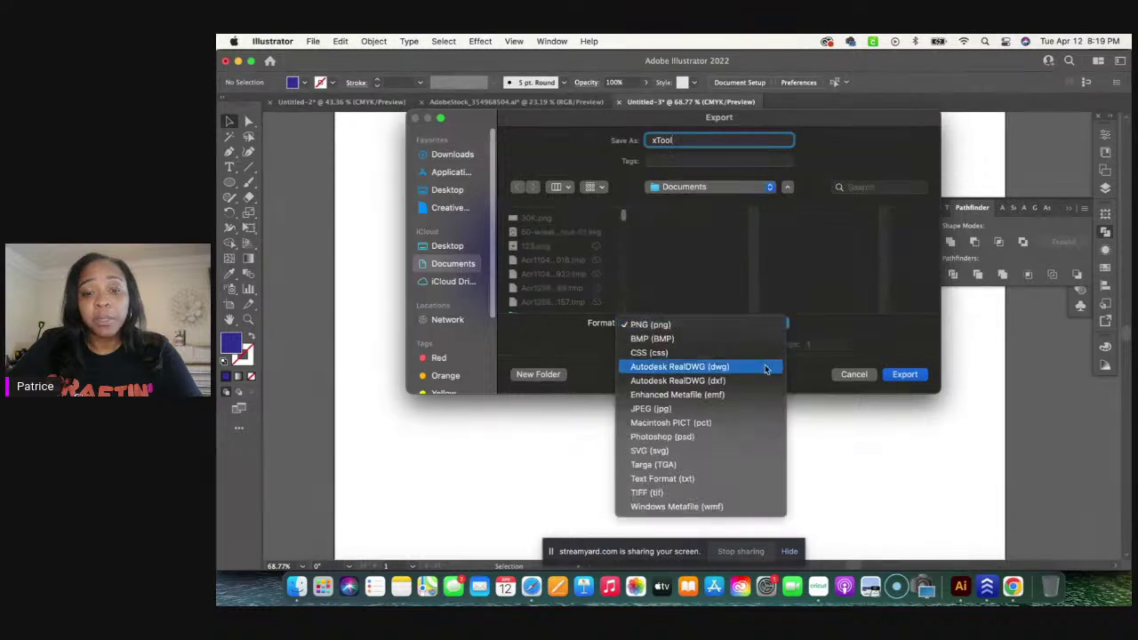
left_click(727, 450)
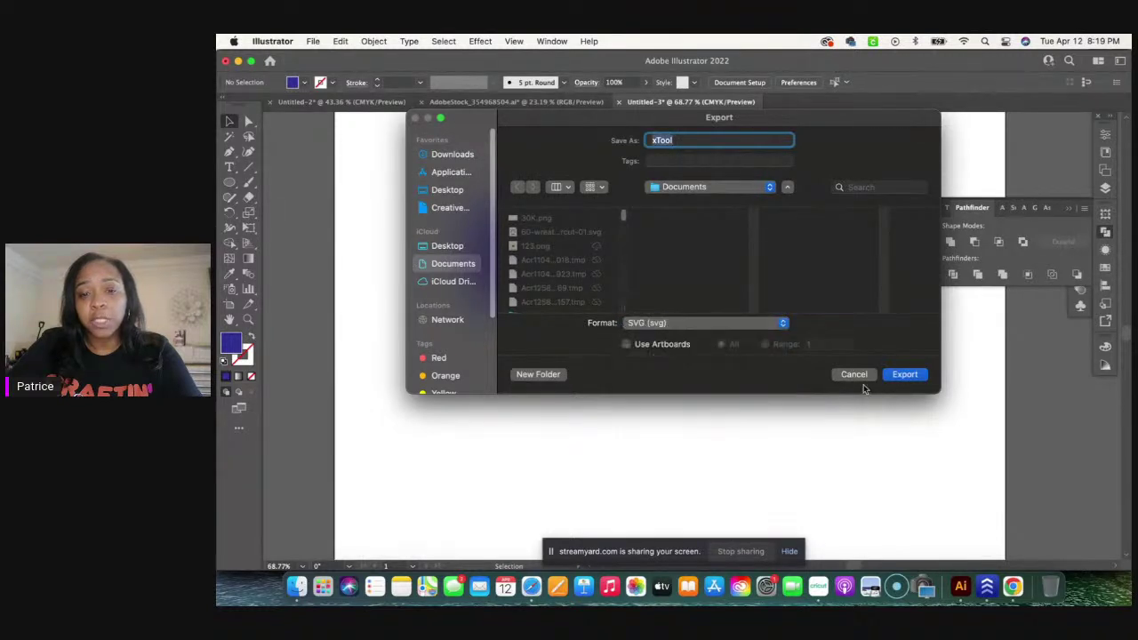
left_click(899, 377)
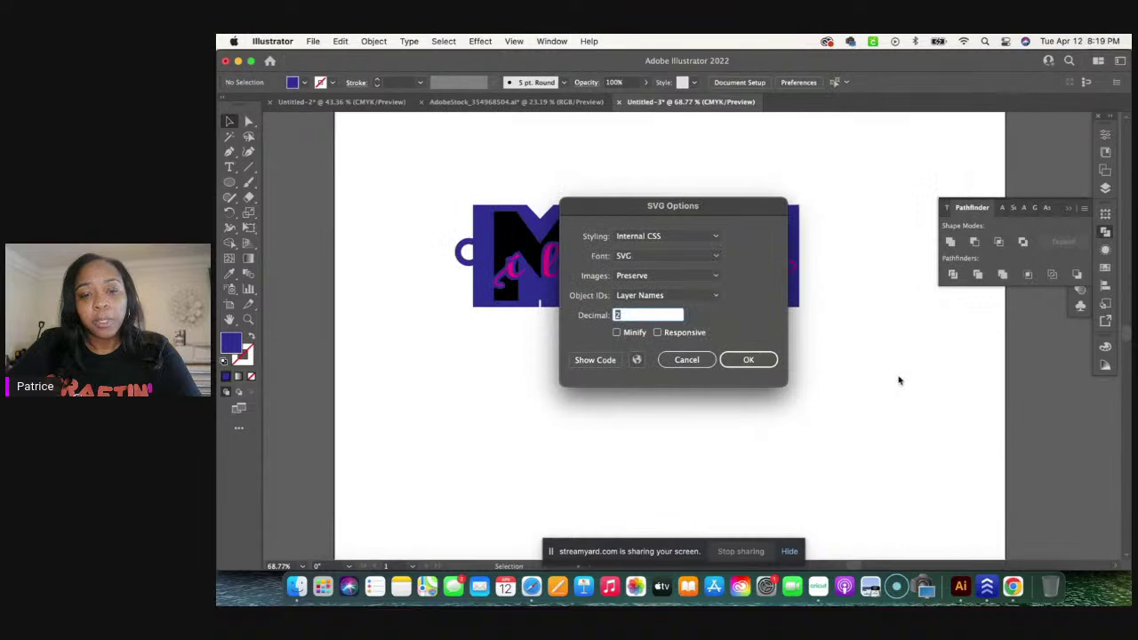
left_click(749, 360)
Step: Check the keychain group's properties and the artboard's size settings, leave artboard editing, and switch to Google Chrome
left_click(675, 206)
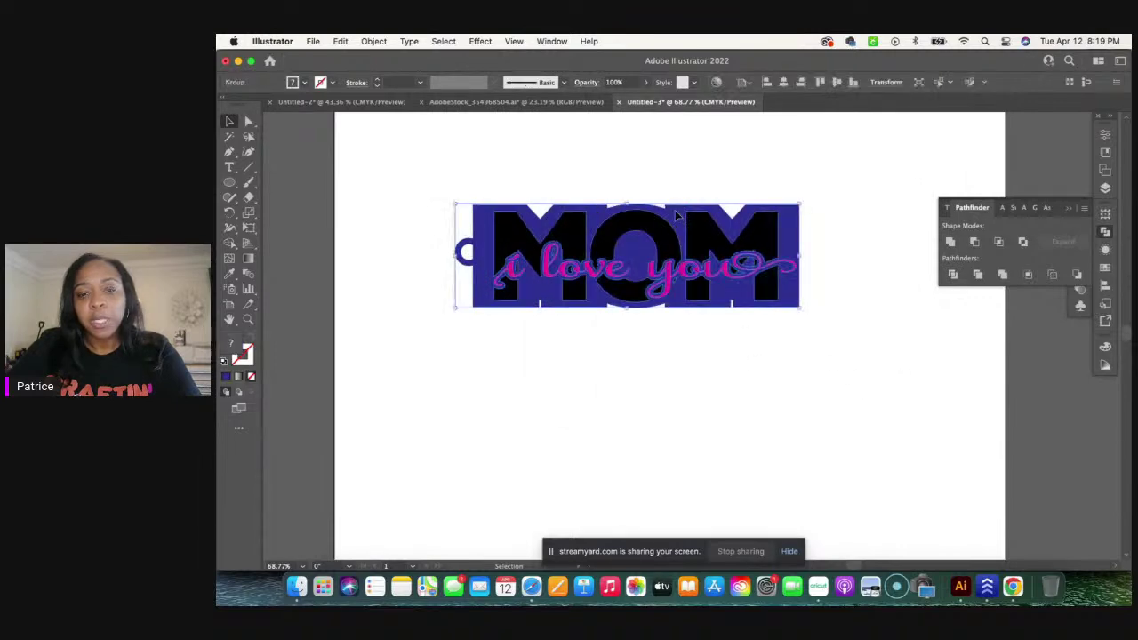
left_click(1108, 136)
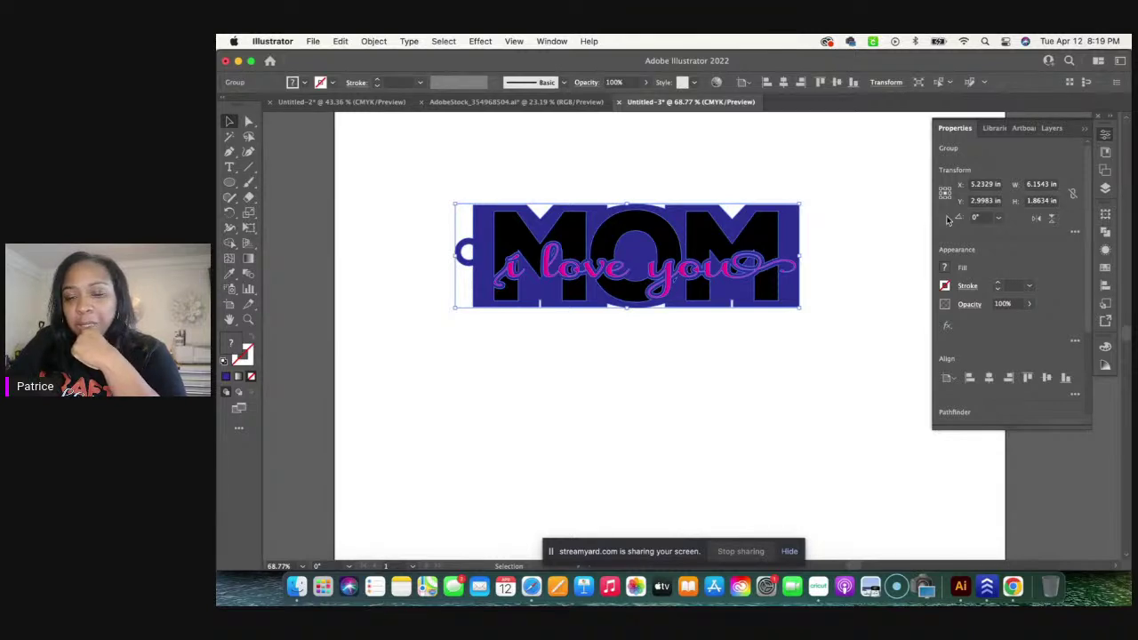
left_click(891, 209)
left_click(1020, 225)
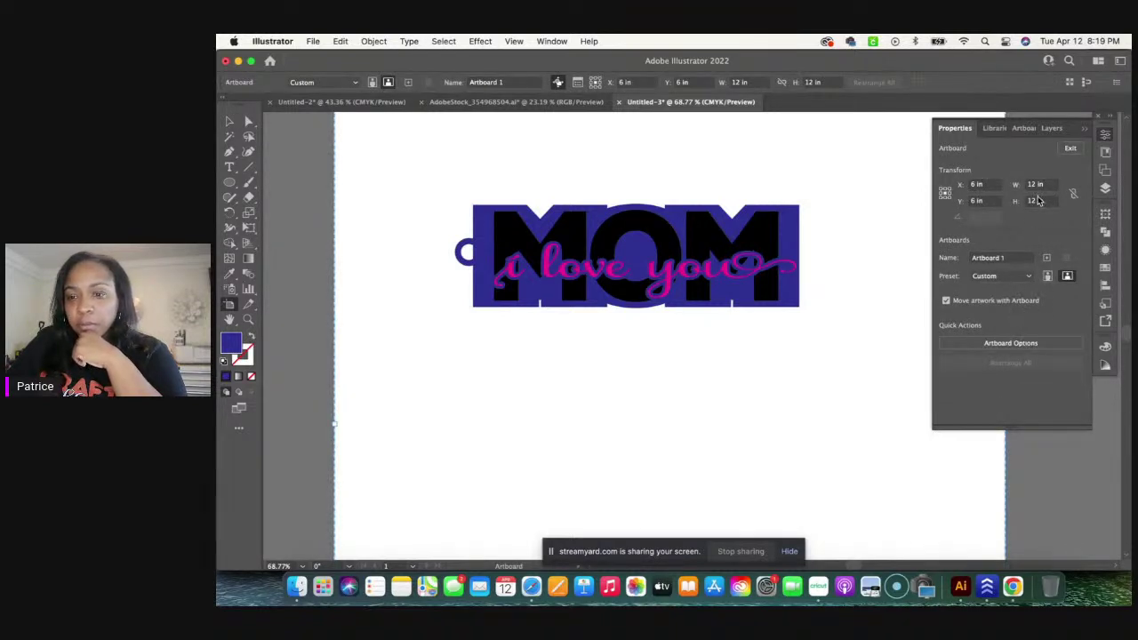
left_click(1083, 132)
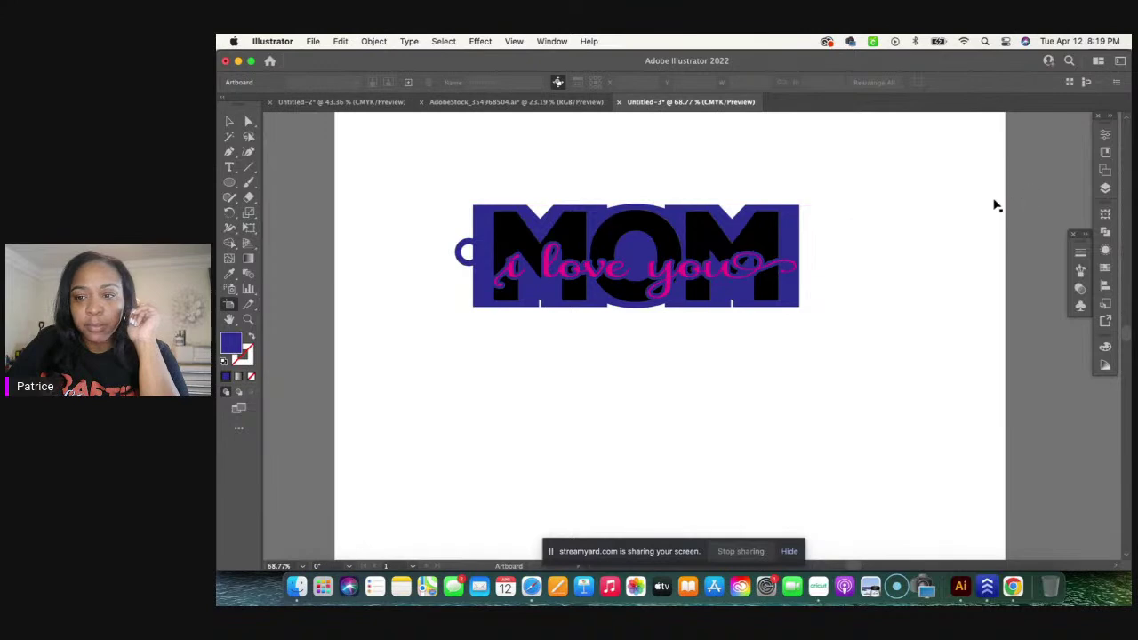
left_click(239, 123)
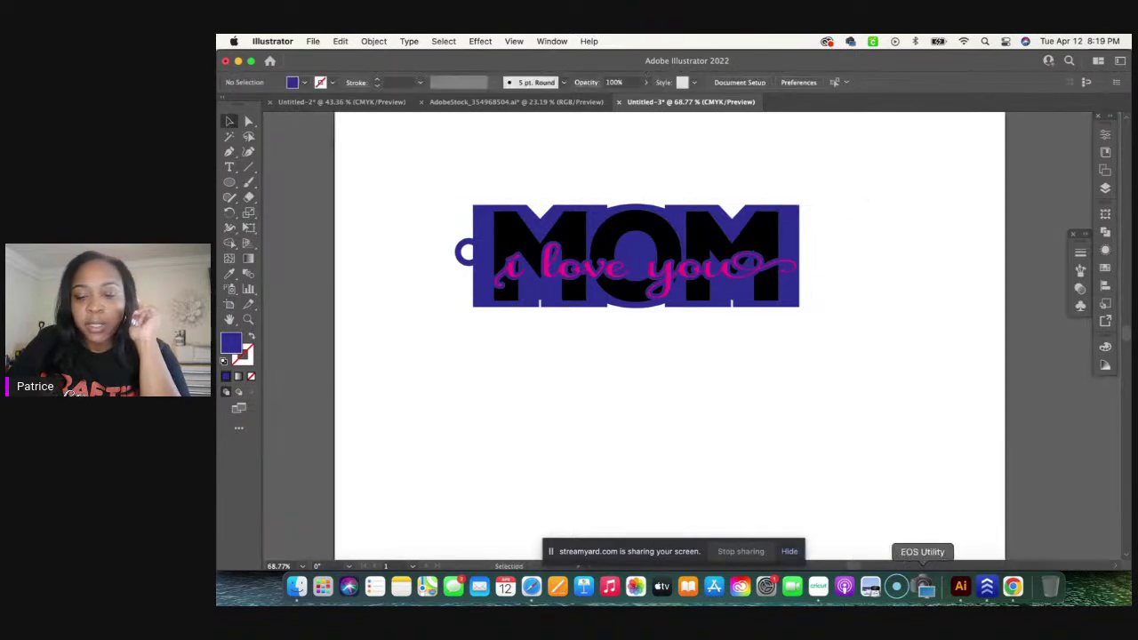
left_click(1012, 587)
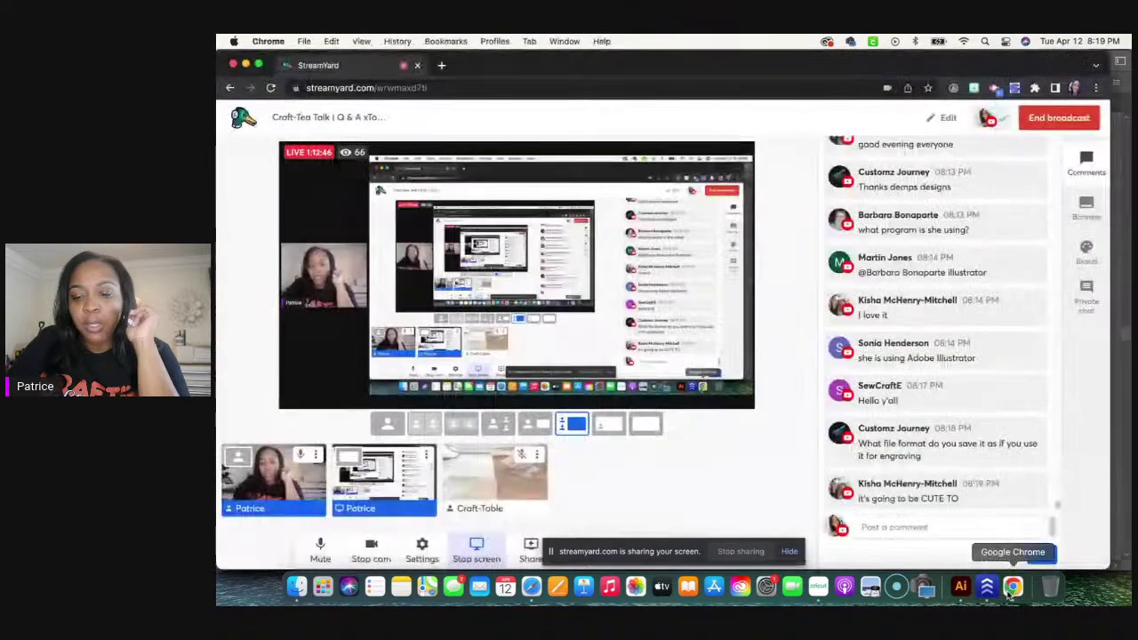
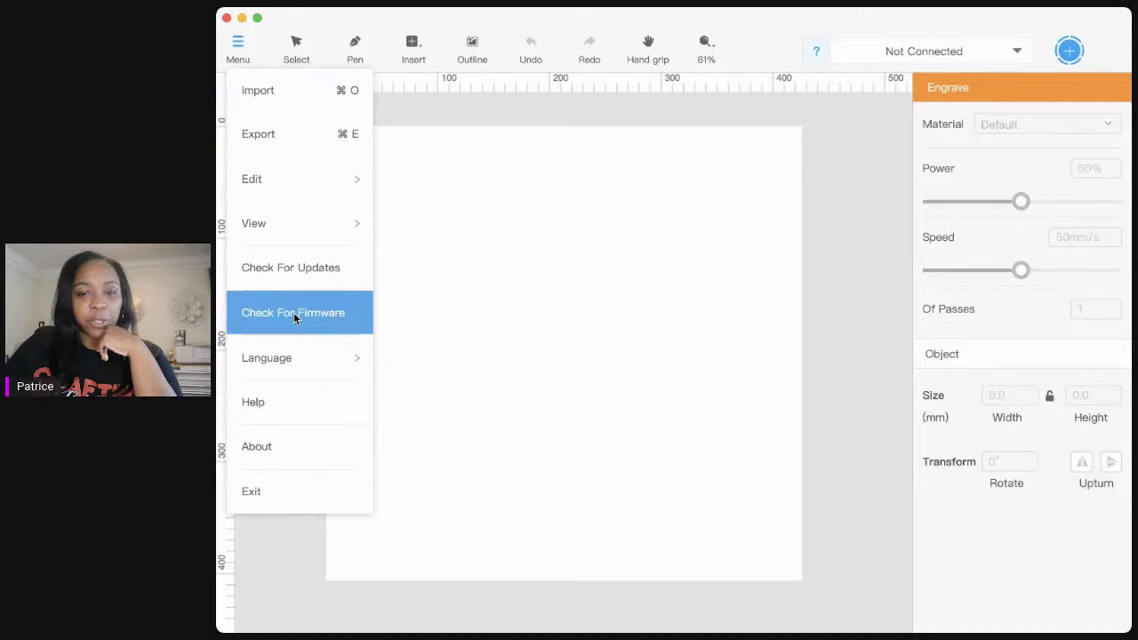
Step: Connect to the LaserBox over the network and check for software updates
left_click(1016, 50)
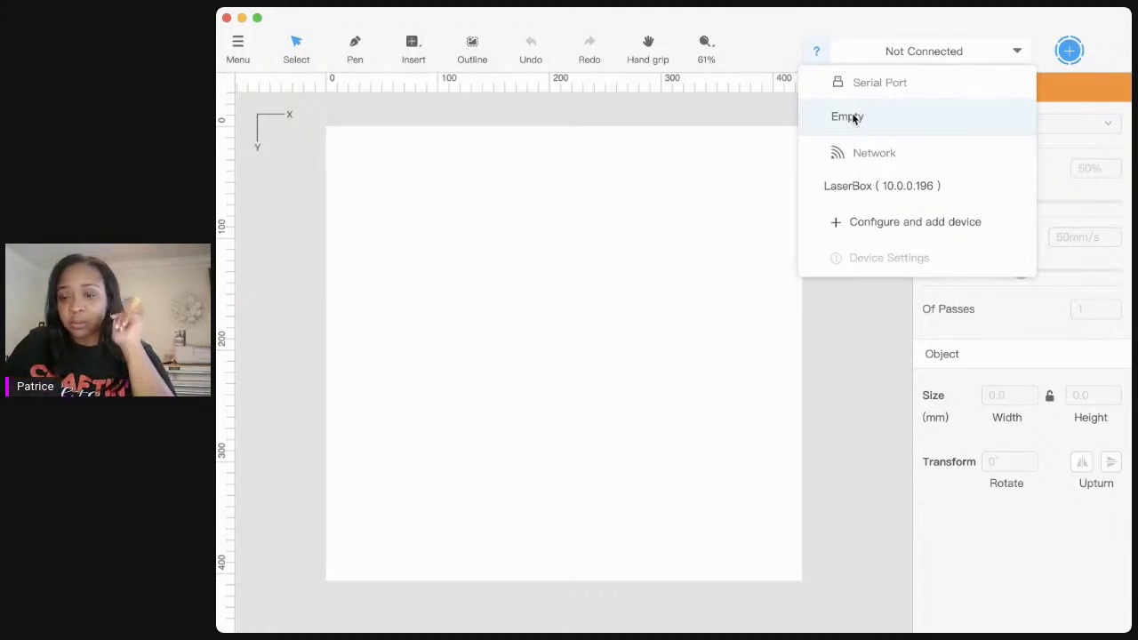
left_click(881, 186)
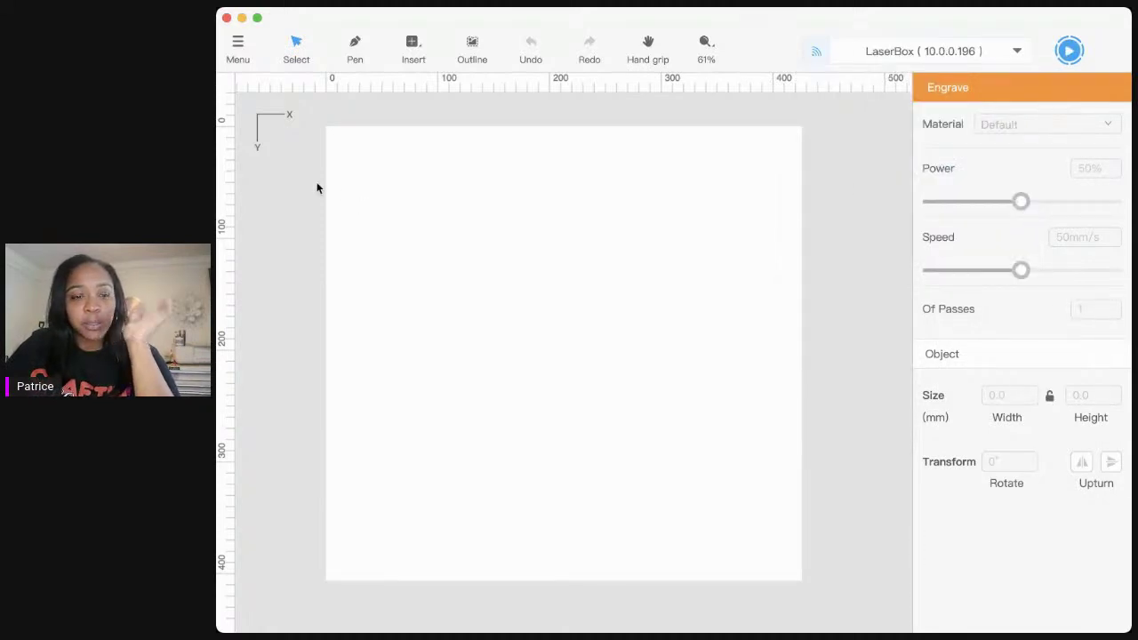
left_click(242, 54)
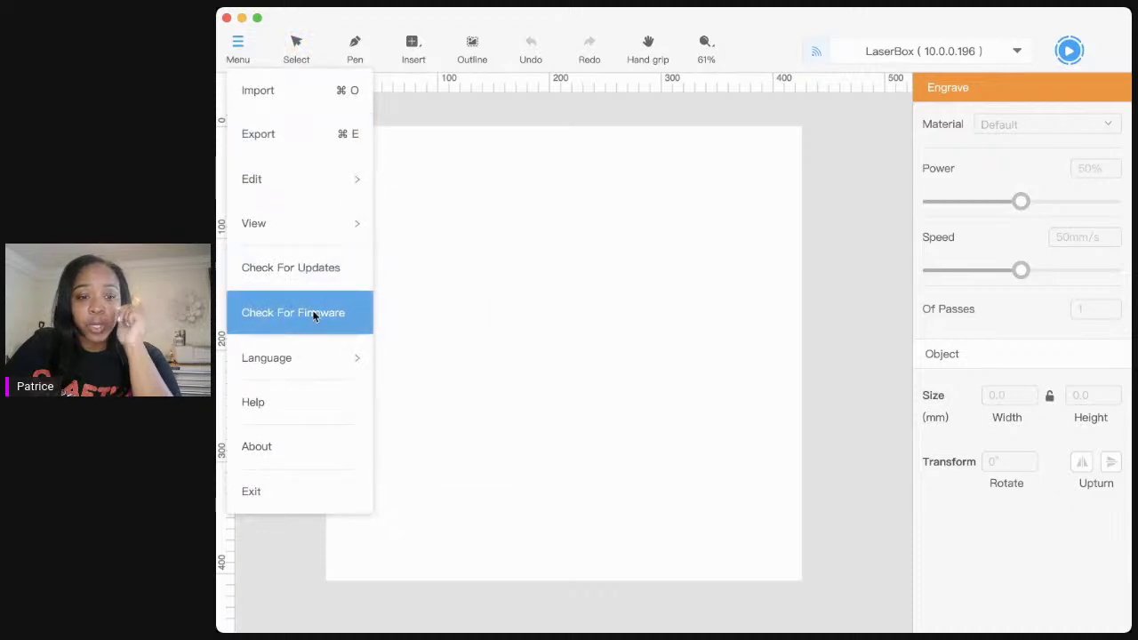
left_click(309, 269)
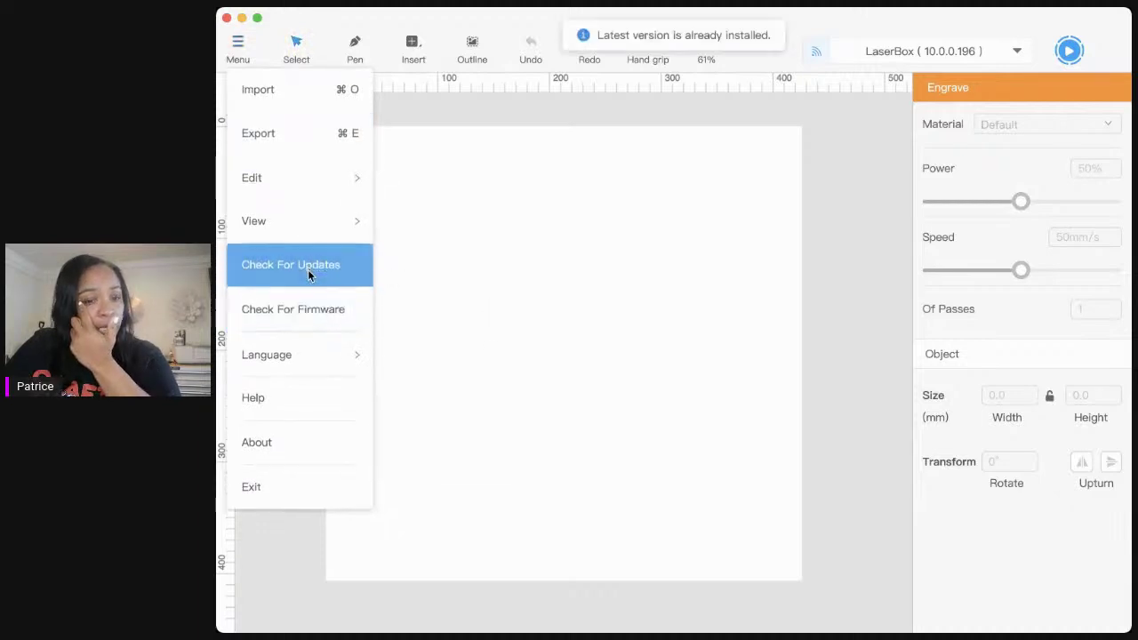
Step: Check for laser firmware, try to connect a device for the update, and cancel the update dialog
left_click(237, 46)
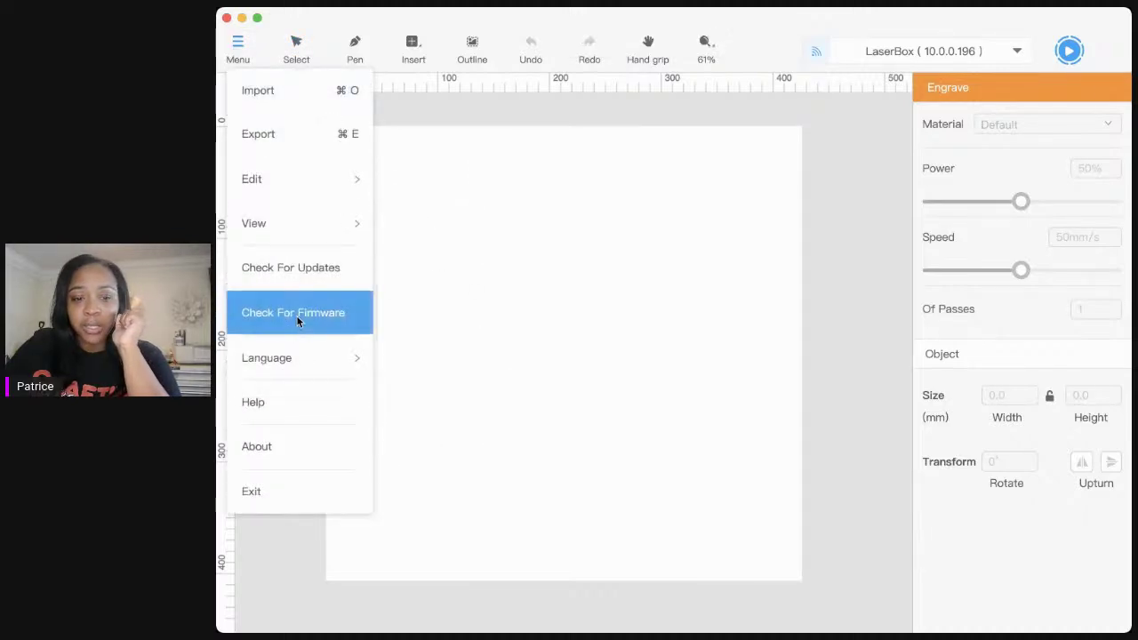
left_click(296, 317)
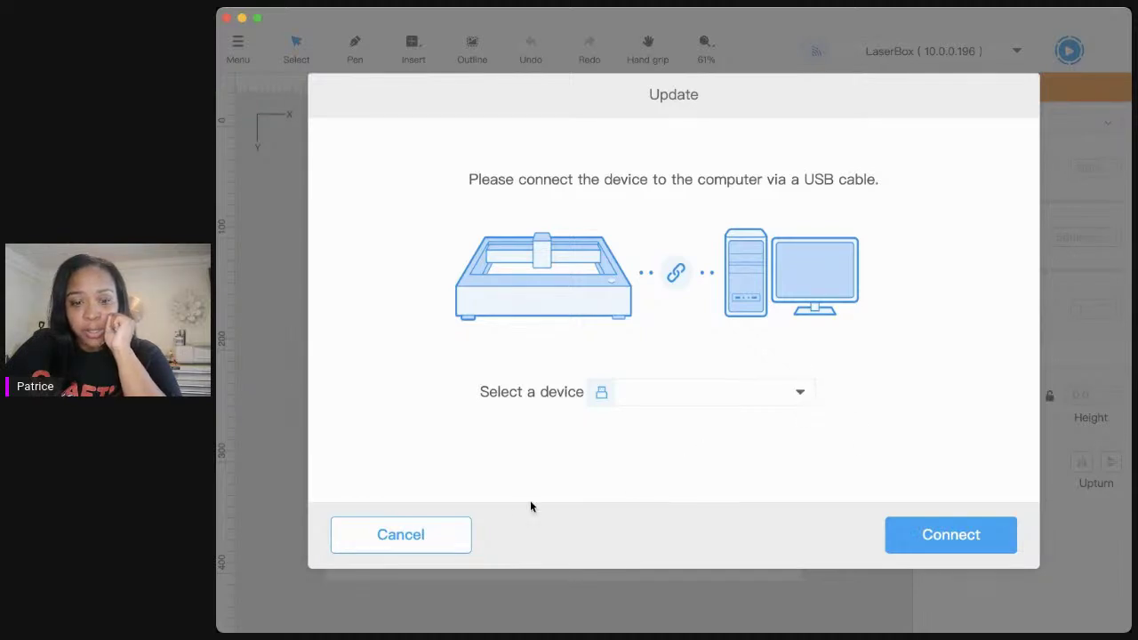
left_click(939, 537)
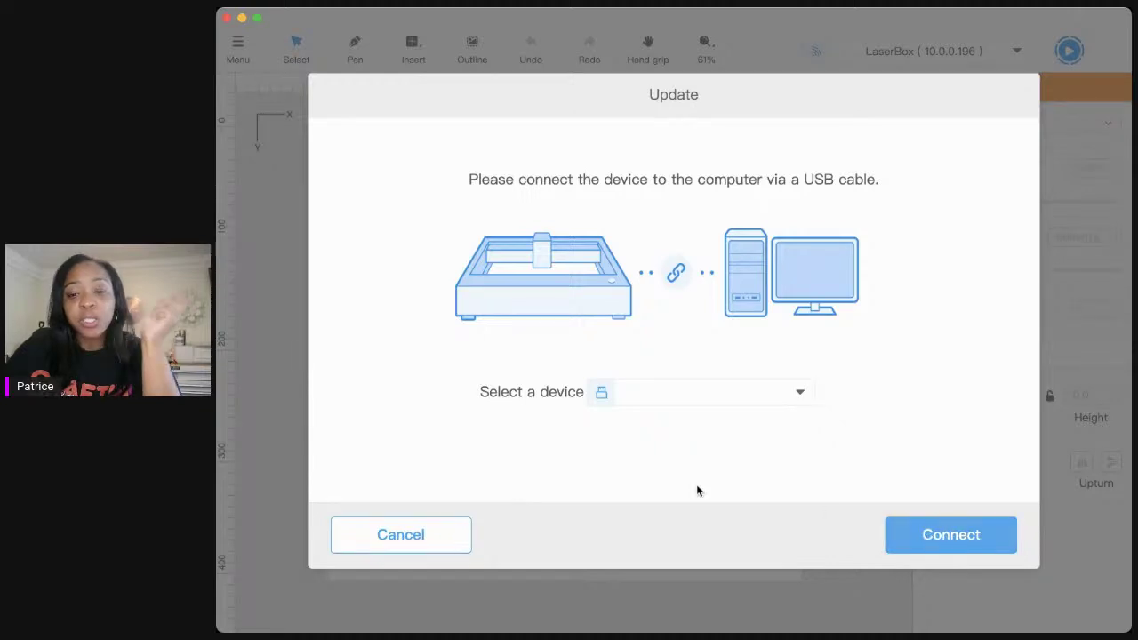
left_click(450, 536)
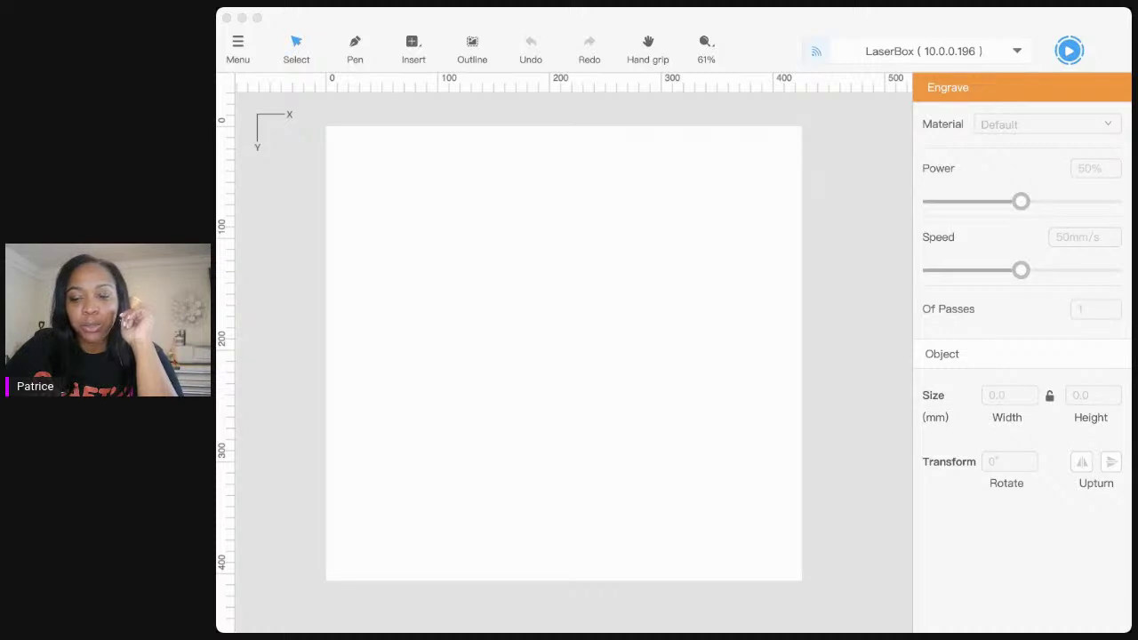
left_click(240, 49)
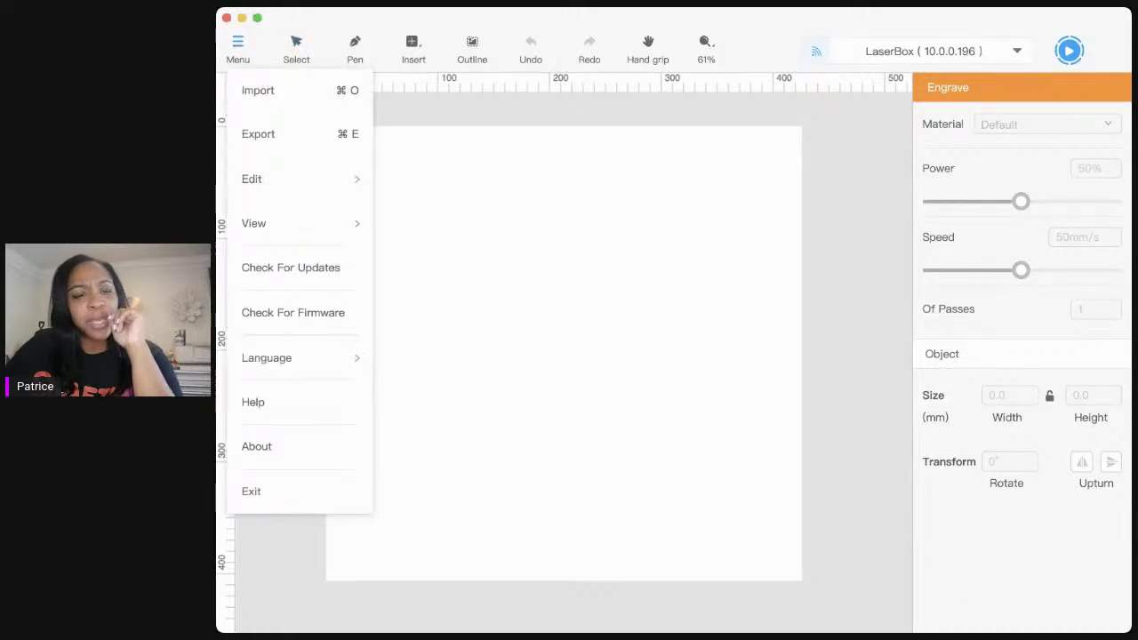
left_click(463, 26)
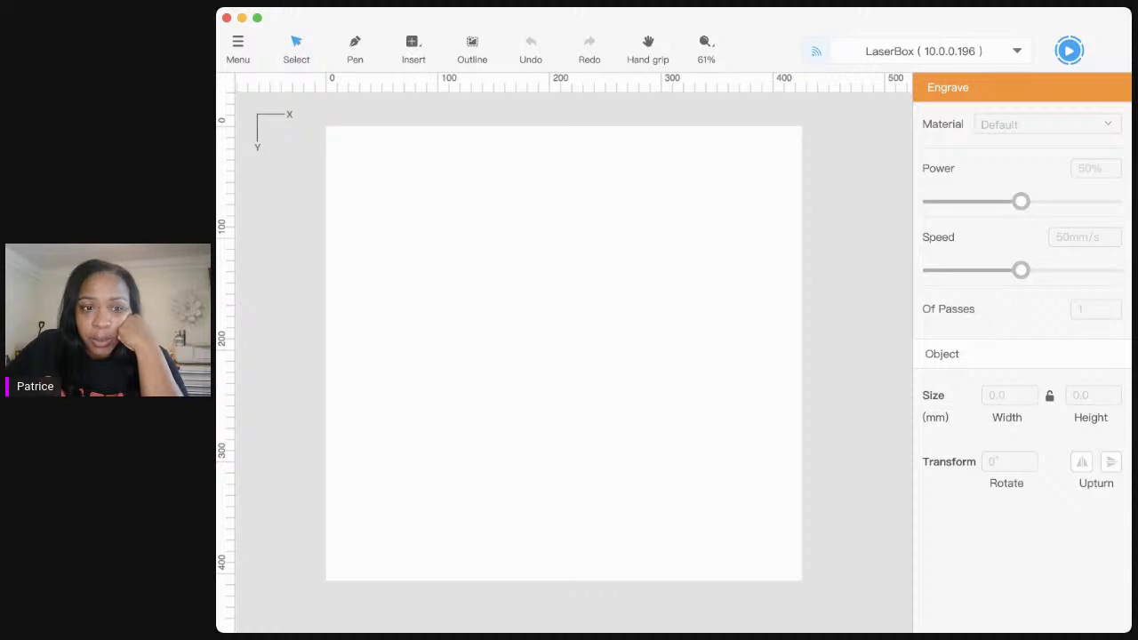
Step: Import the exported MOM keychain file and accept scaling it to fit the canvas
left_click(237, 44)
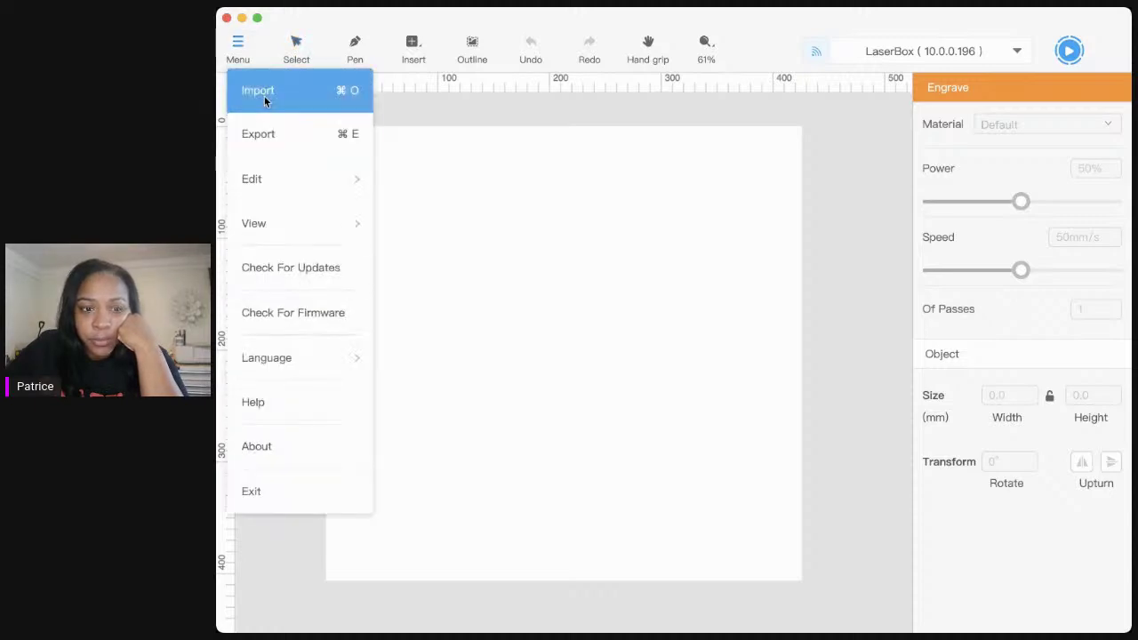
left_click(264, 98)
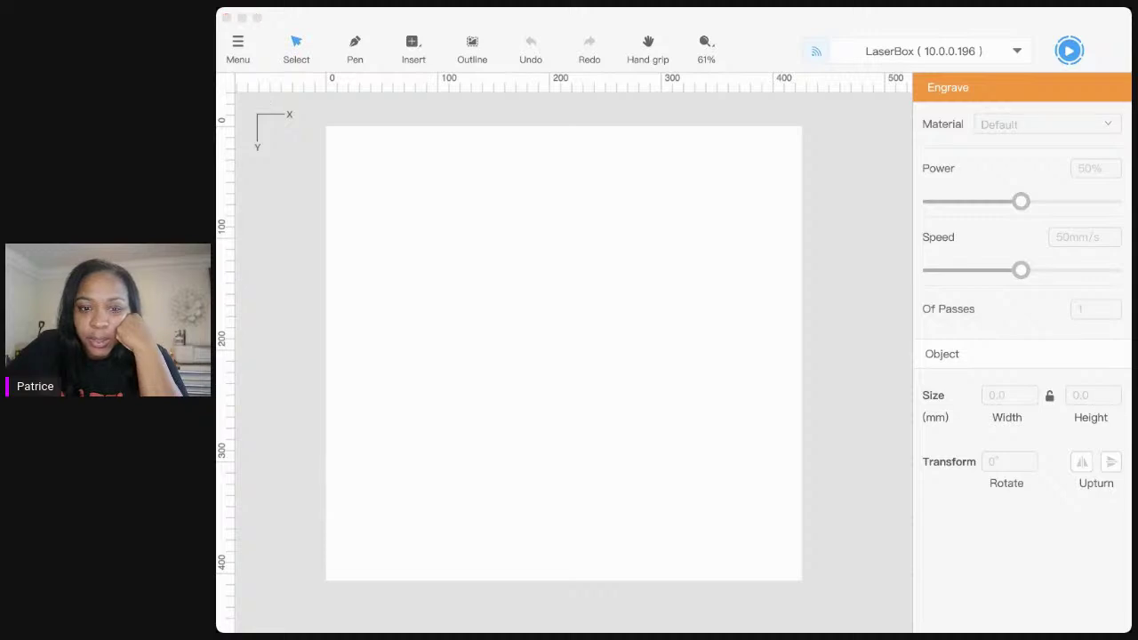
left_click(548, 163)
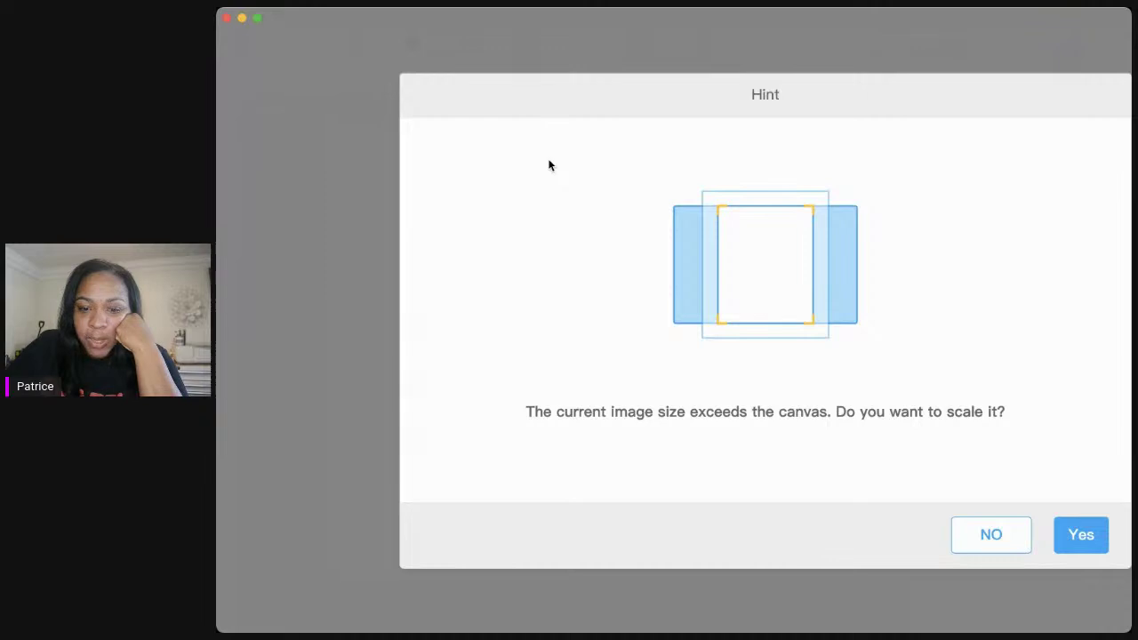
left_click(1077, 534)
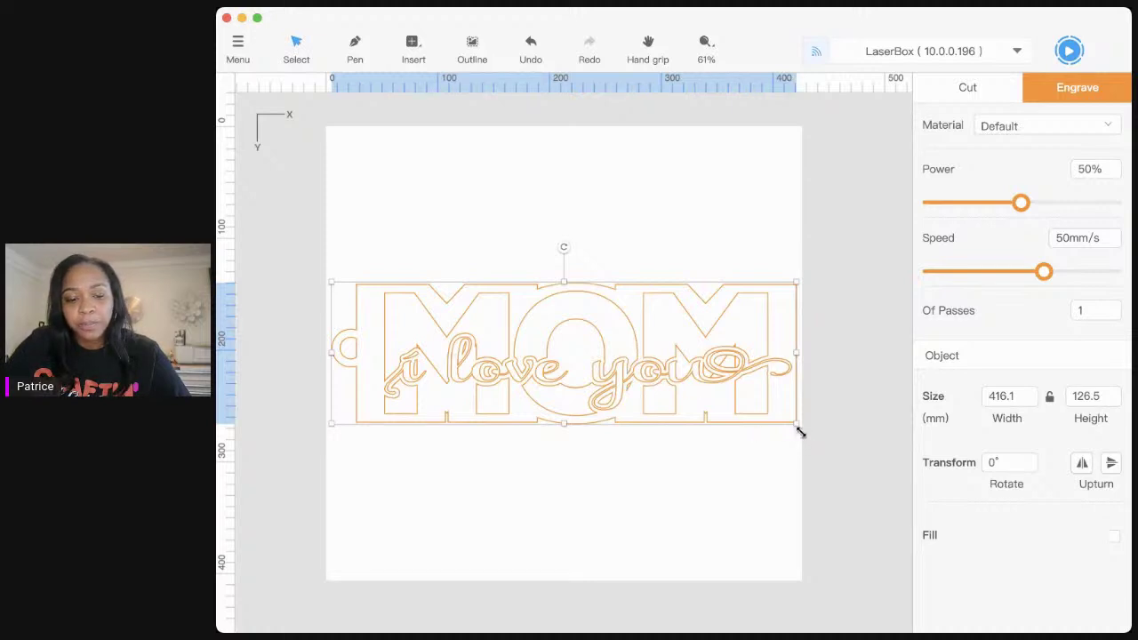
Step: Scale the whole keychain design to about 230 by 70 mm and move it near the canvas's upper-left corner
left_click_drag(798, 422, 623, 329)
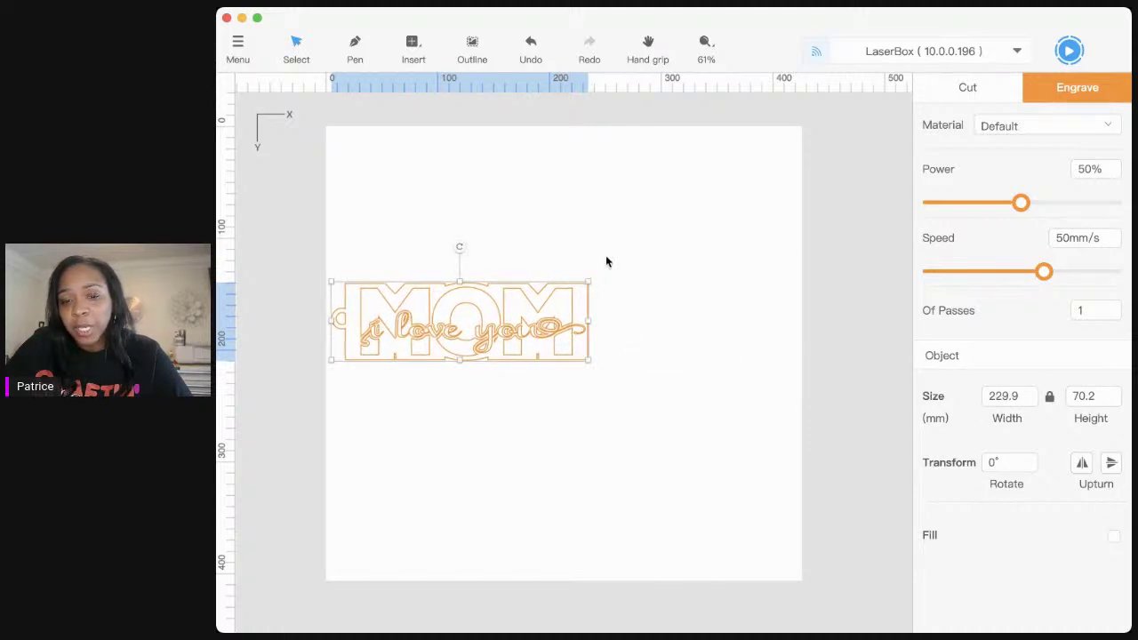
left_click_drag(444, 310, 489, 188)
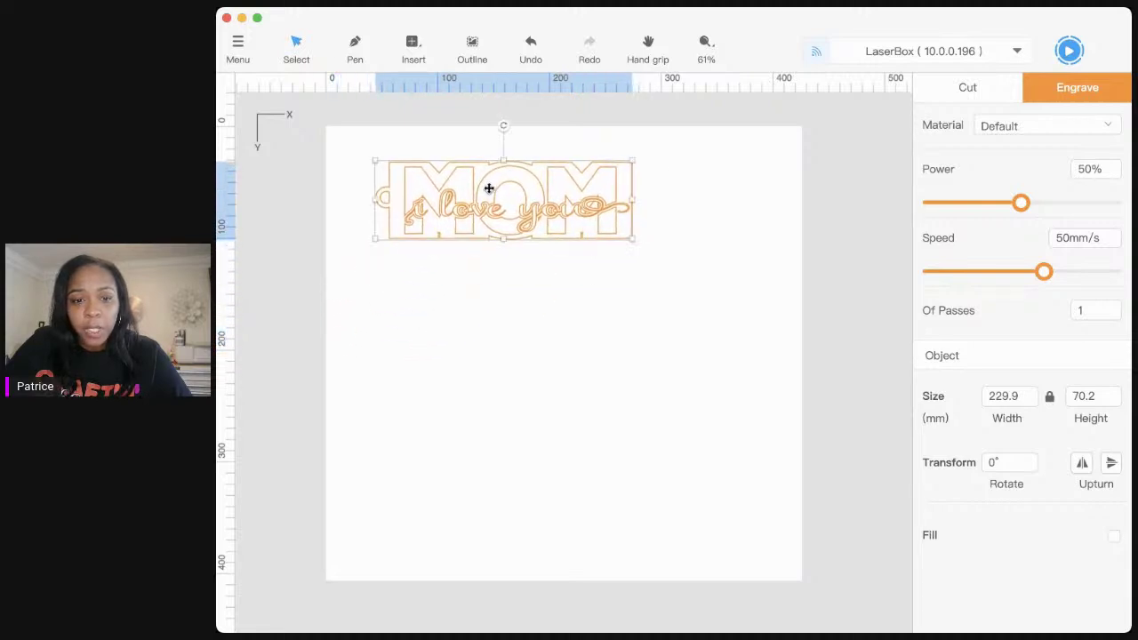
Step: Examine the individual outlines around the O and the script inside the keychain design
left_click(495, 216)
left_click(495, 216)
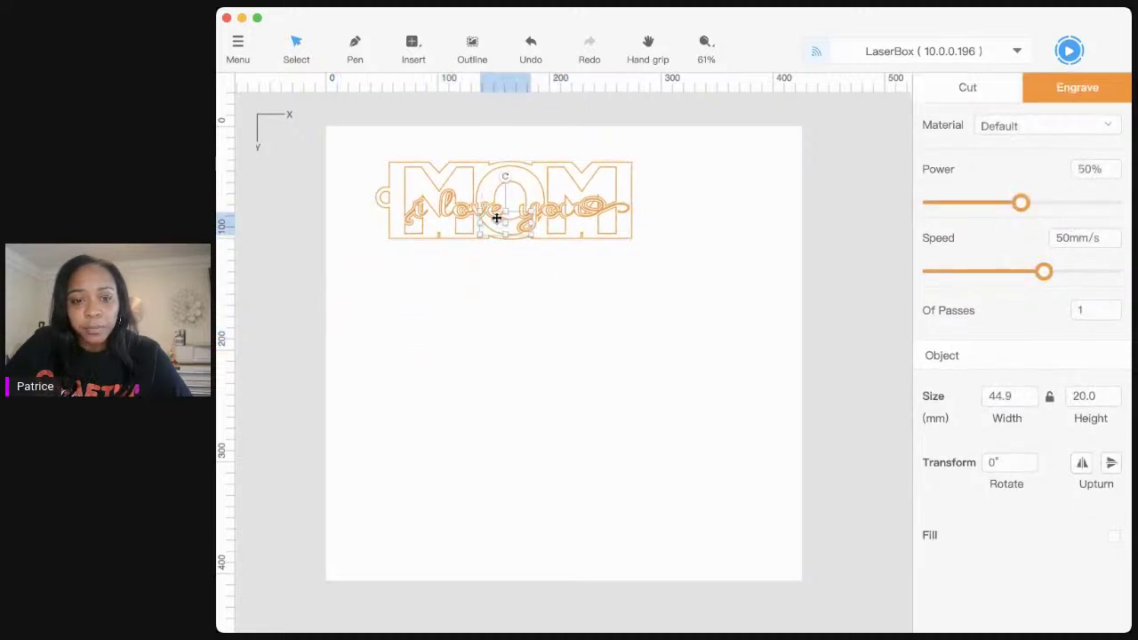
left_click(510, 287)
left_click(507, 233)
left_click(482, 211)
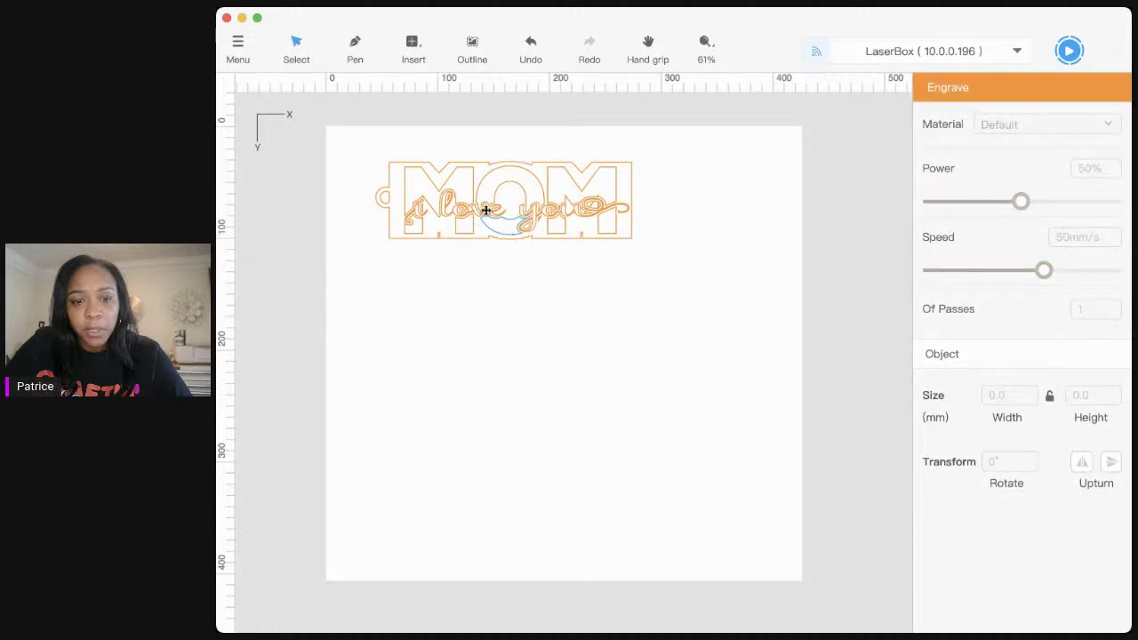
left_click(487, 188)
left_click(511, 283)
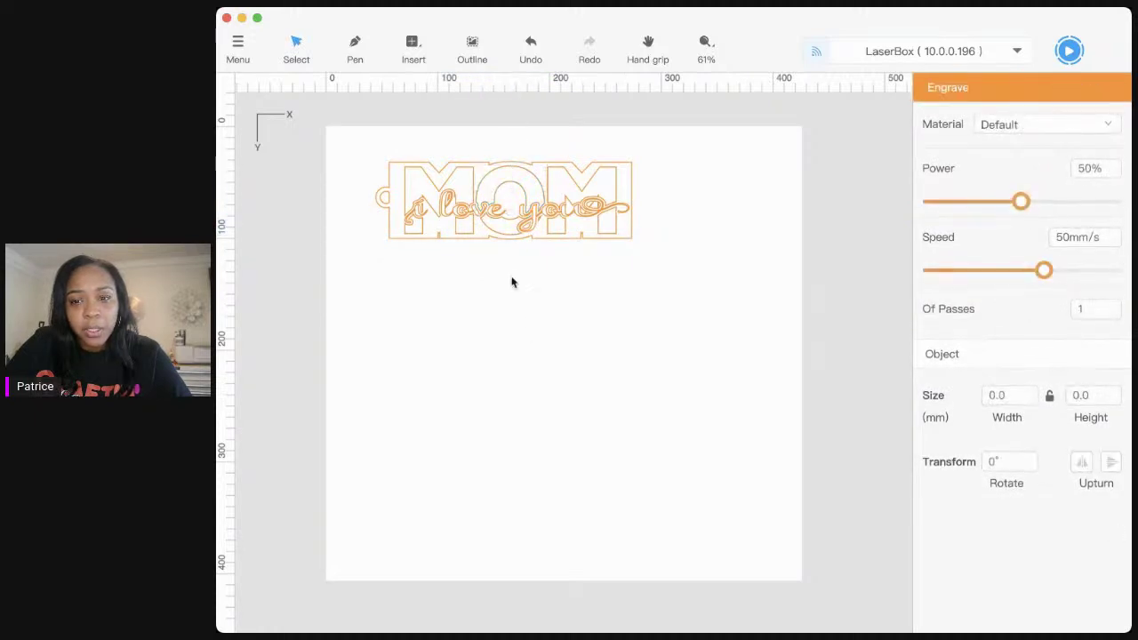
Step: Switch the keychain's outer outline with the ring from Engrave to Cut and check the M's processing mode
left_click(447, 163)
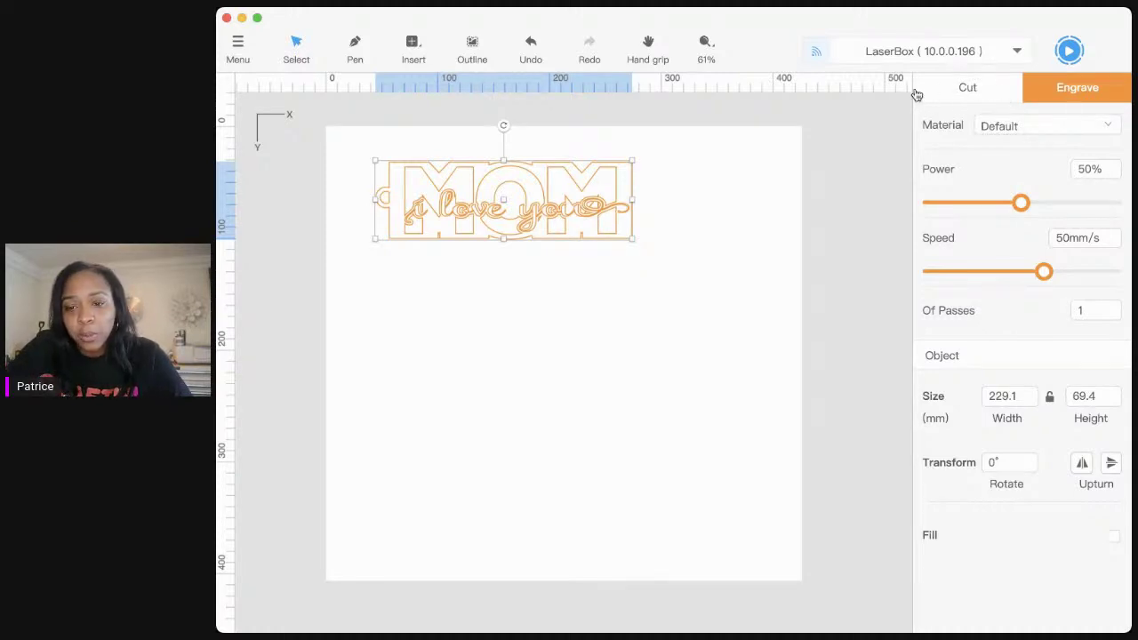
left_click(1108, 130)
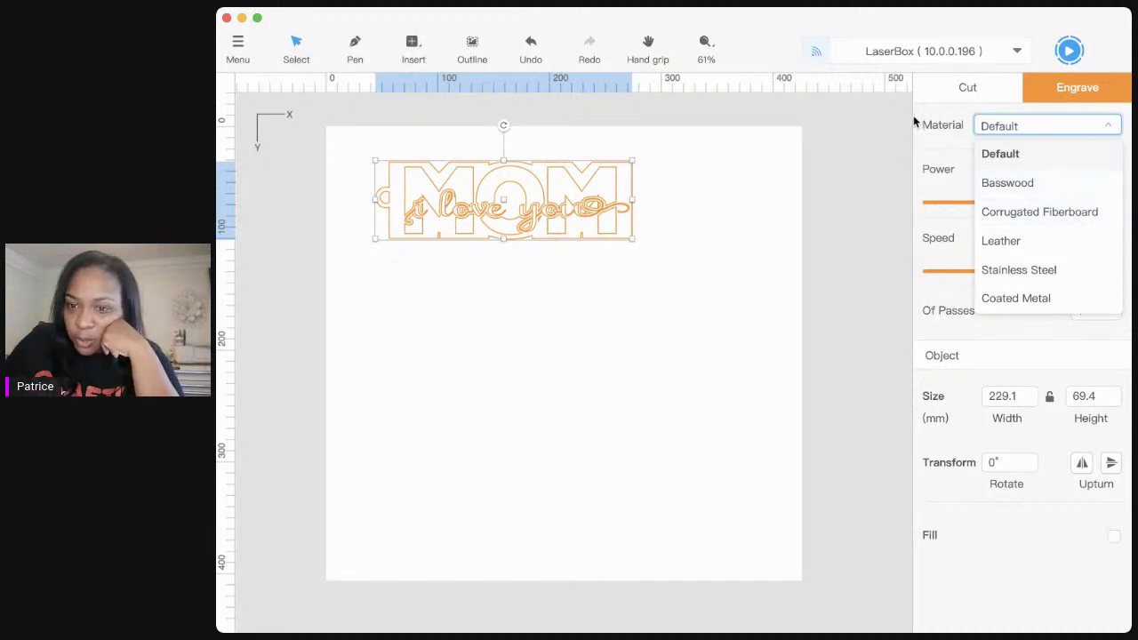
left_click(946, 97)
left_click(953, 91)
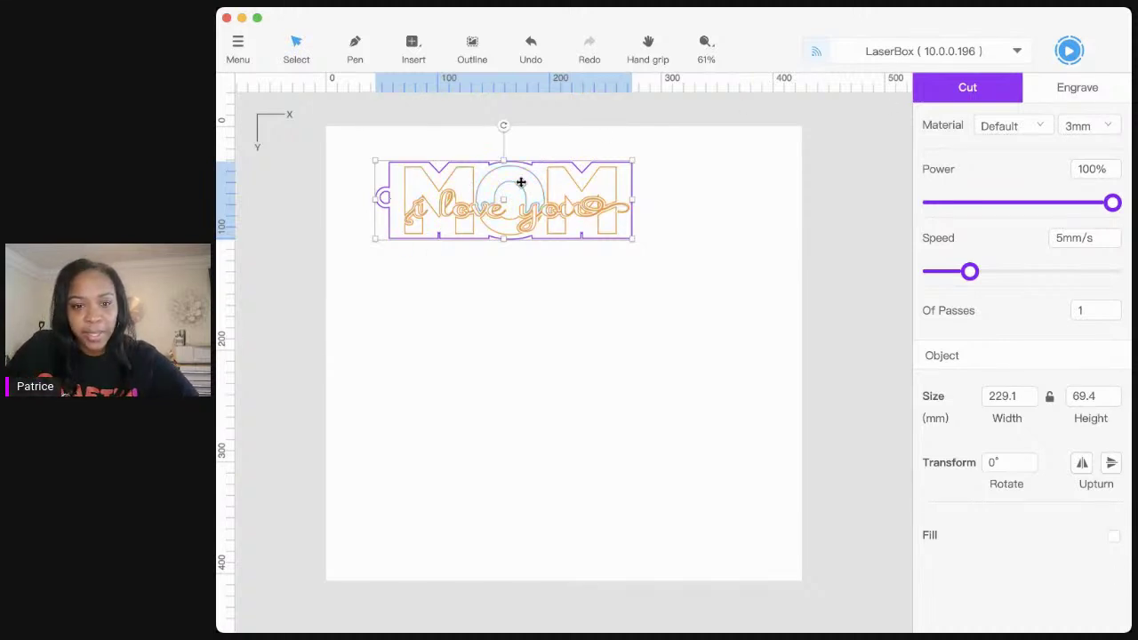
left_click(449, 184)
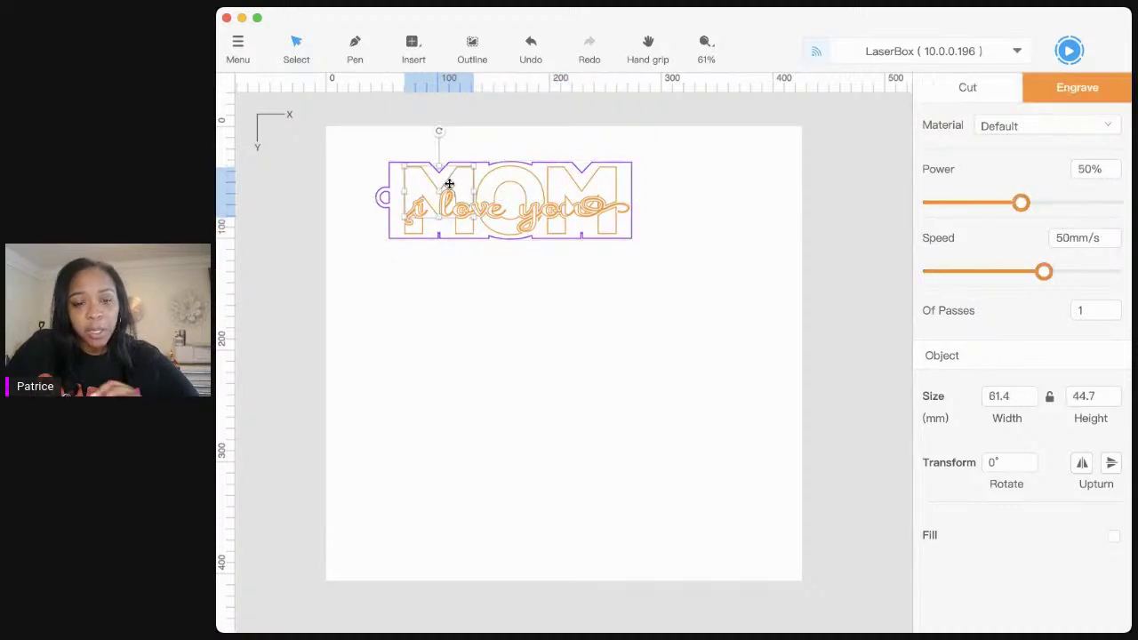
left_click(457, 301)
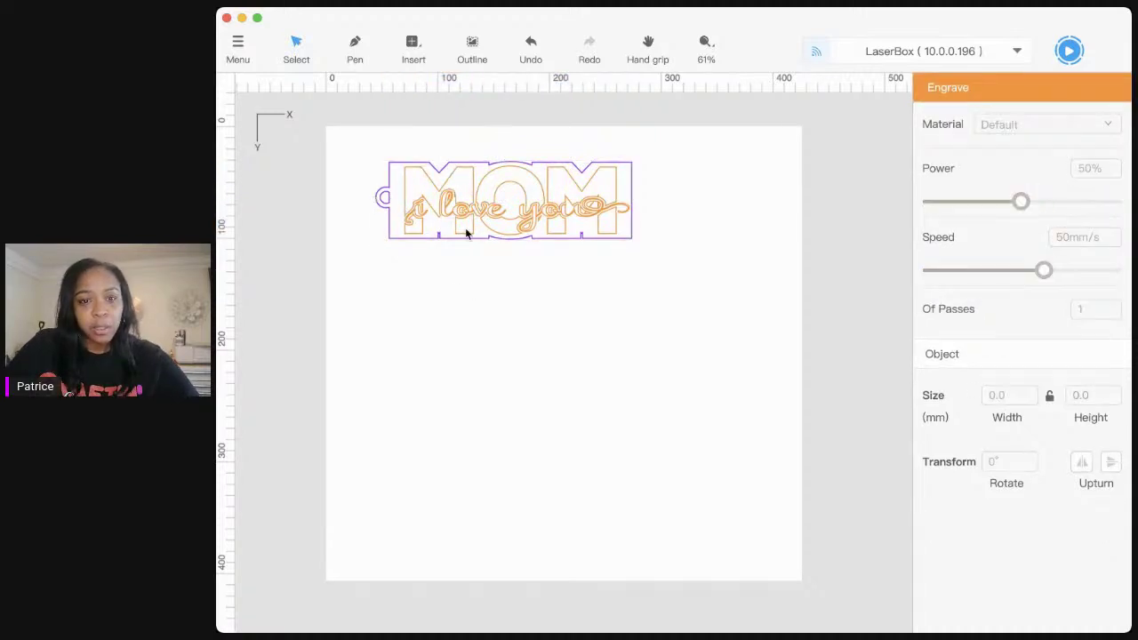
Step: Enlarge the canvas view to 90% and bring the whole keychain into view to examine its cut and engrave lines
left_click(717, 49)
left_click(744, 91)
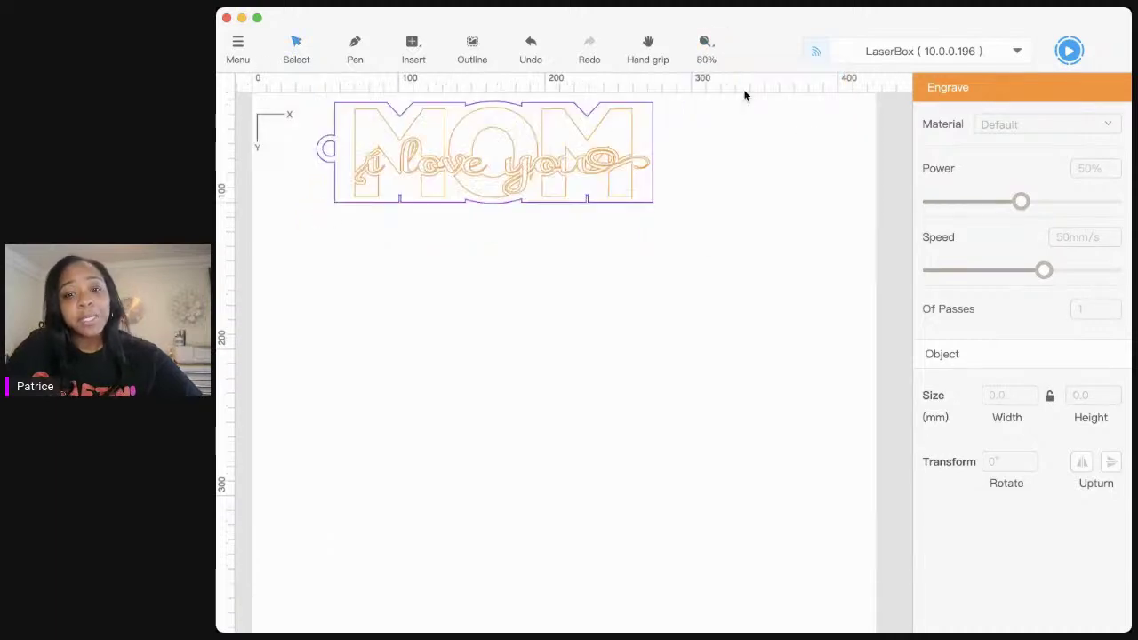
scroll(714, 273, "down", 1)
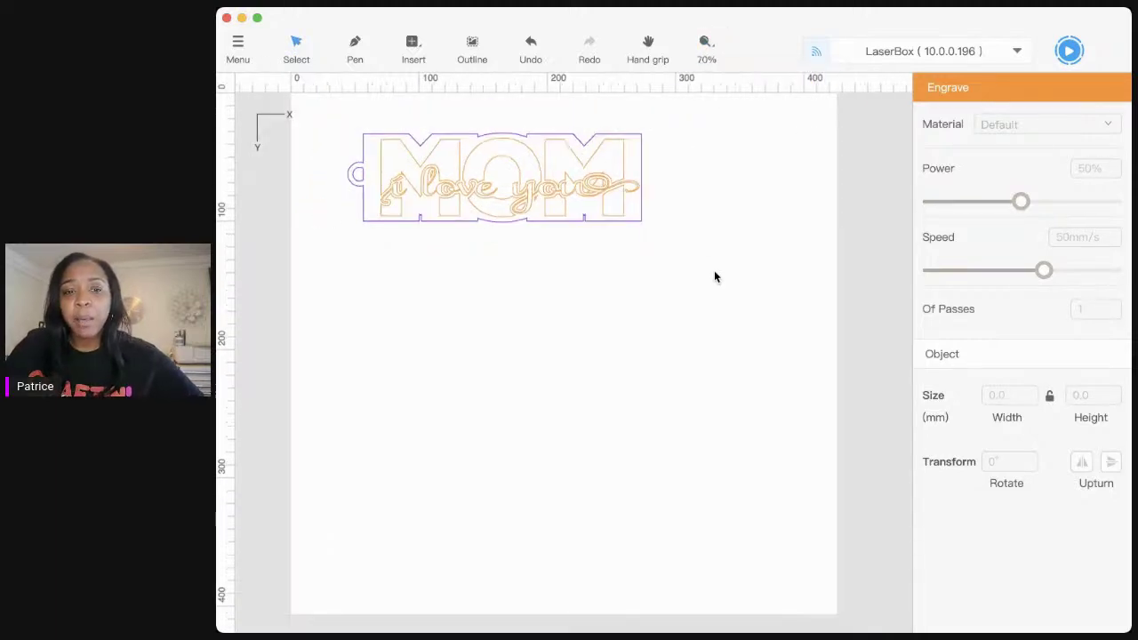
scroll(714, 272, "up", 1)
scroll(714, 270, "up", 1)
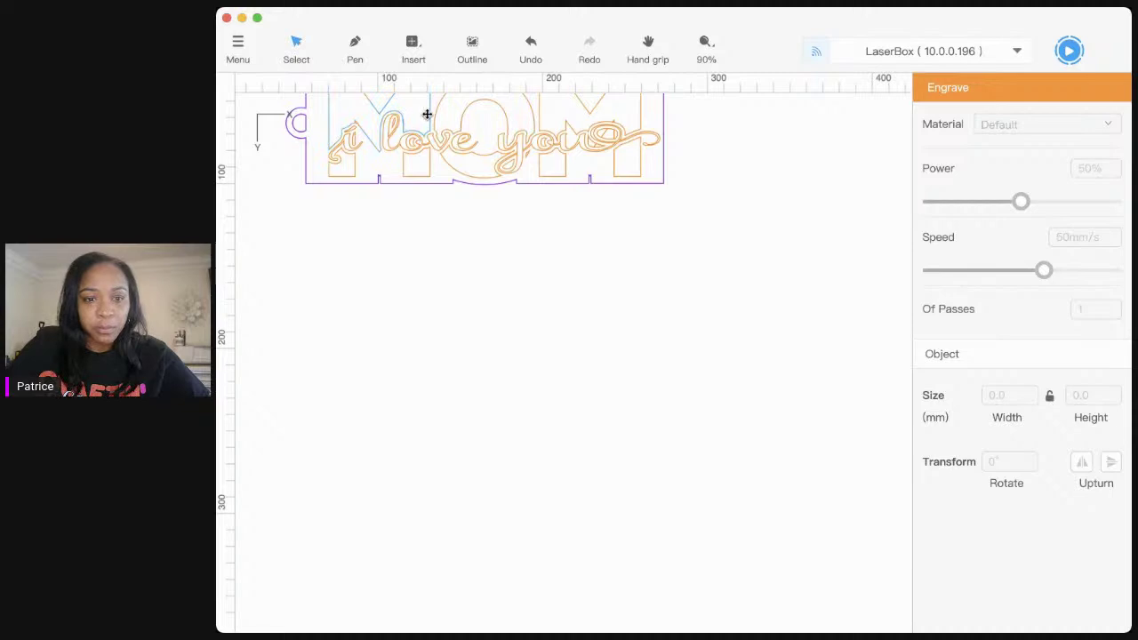
left_click(649, 45)
left_click_drag(714, 211, 727, 320)
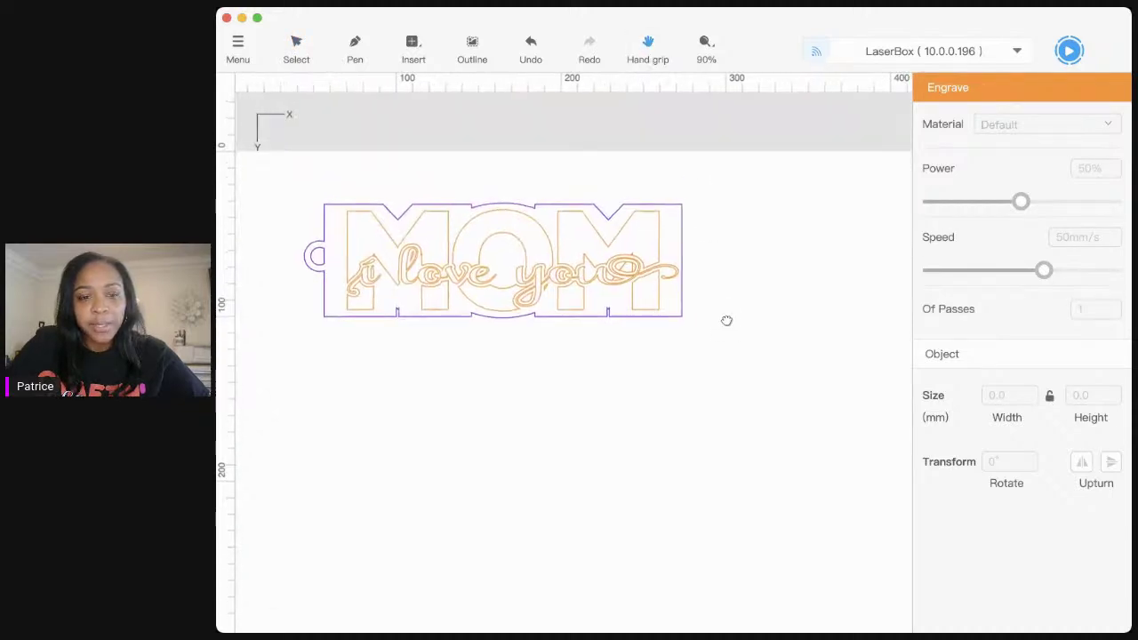
Step: Select all the pieces of the large MOM letters together and turn on their engraving fill
left_click(297, 44)
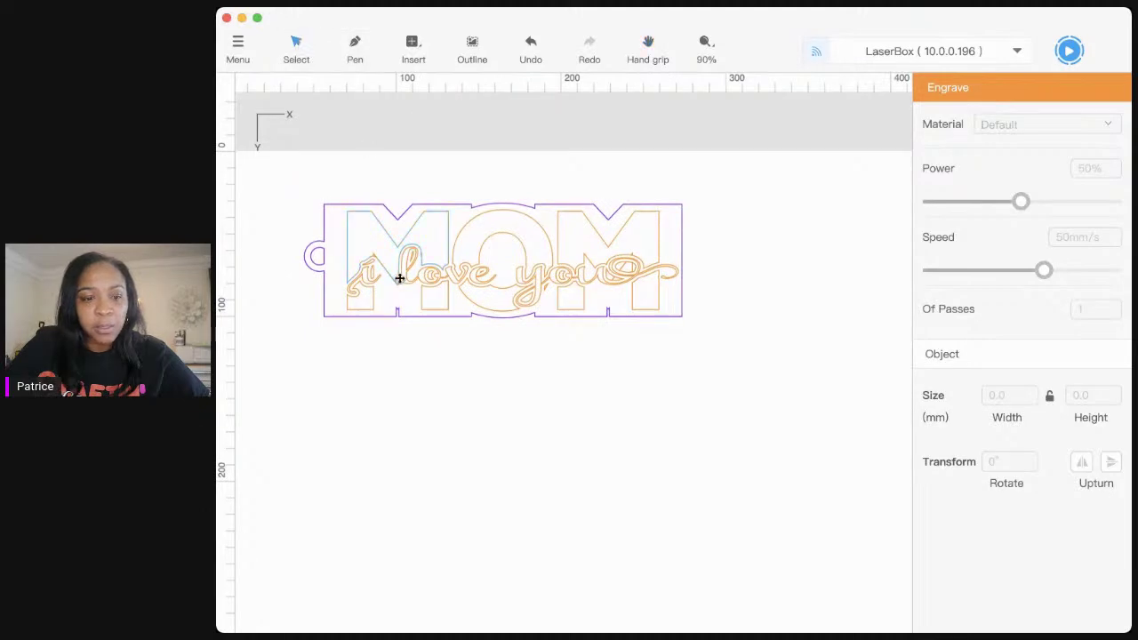
left_click(379, 243)
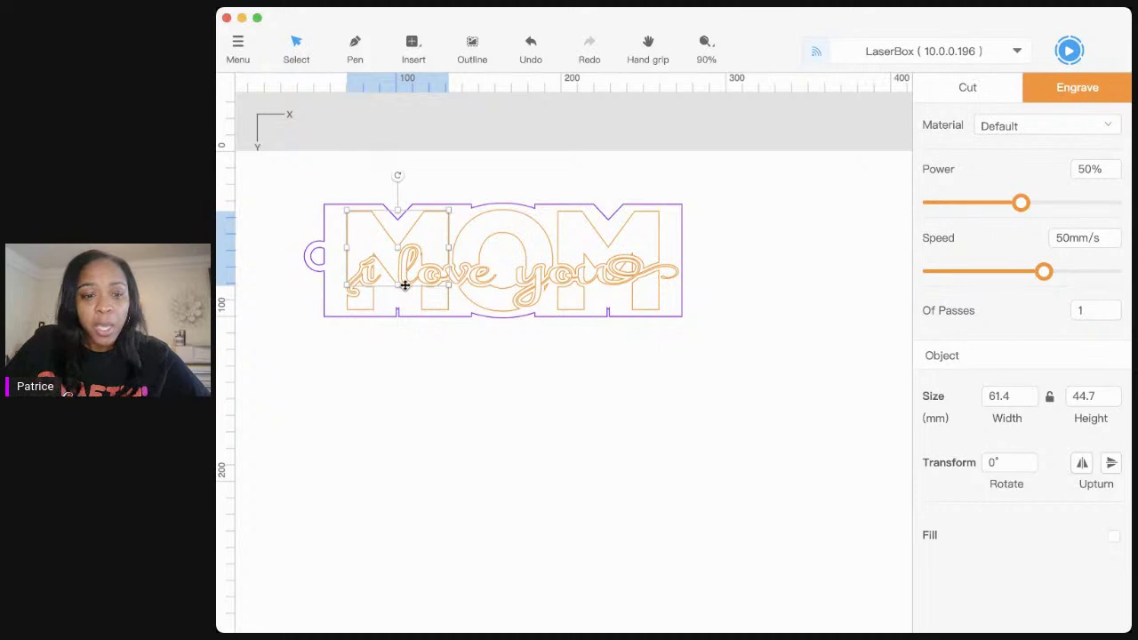
left_click(495, 225, "shift")
left_click(577, 231, "shift")
left_click(648, 294, "shift")
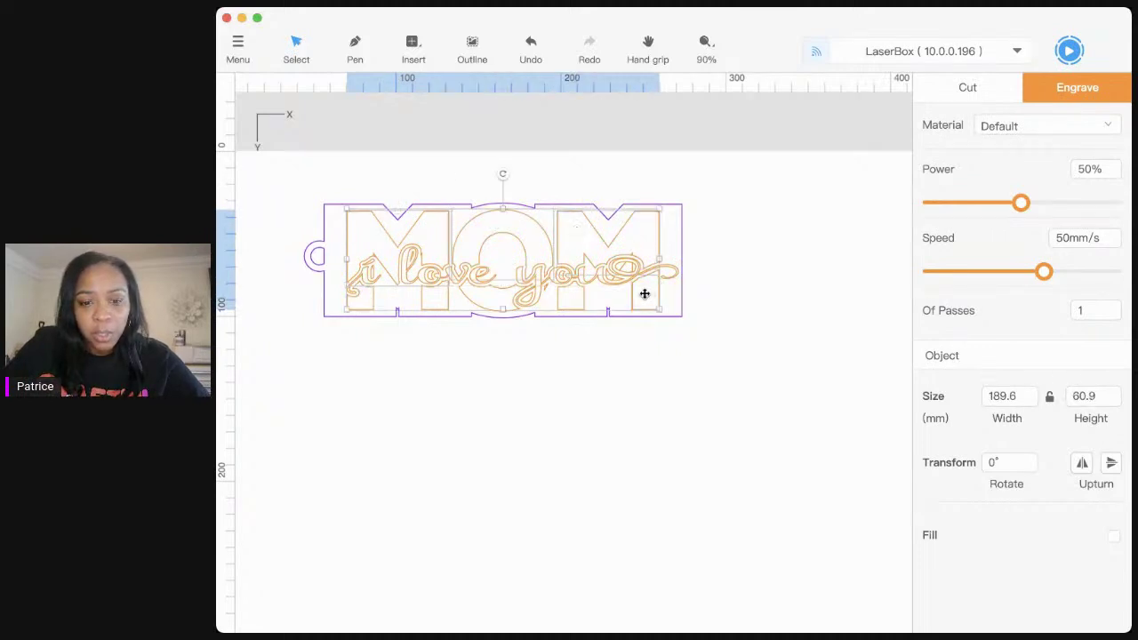
left_click(488, 299, "shift")
left_click(367, 304, "shift")
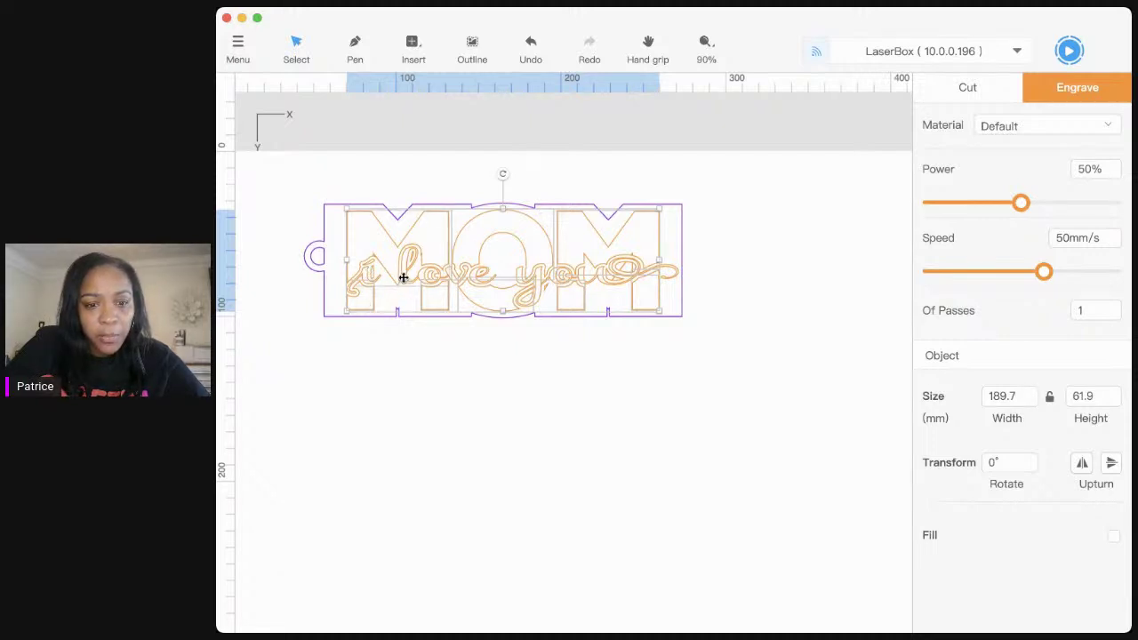
left_click(539, 278)
left_click(542, 258)
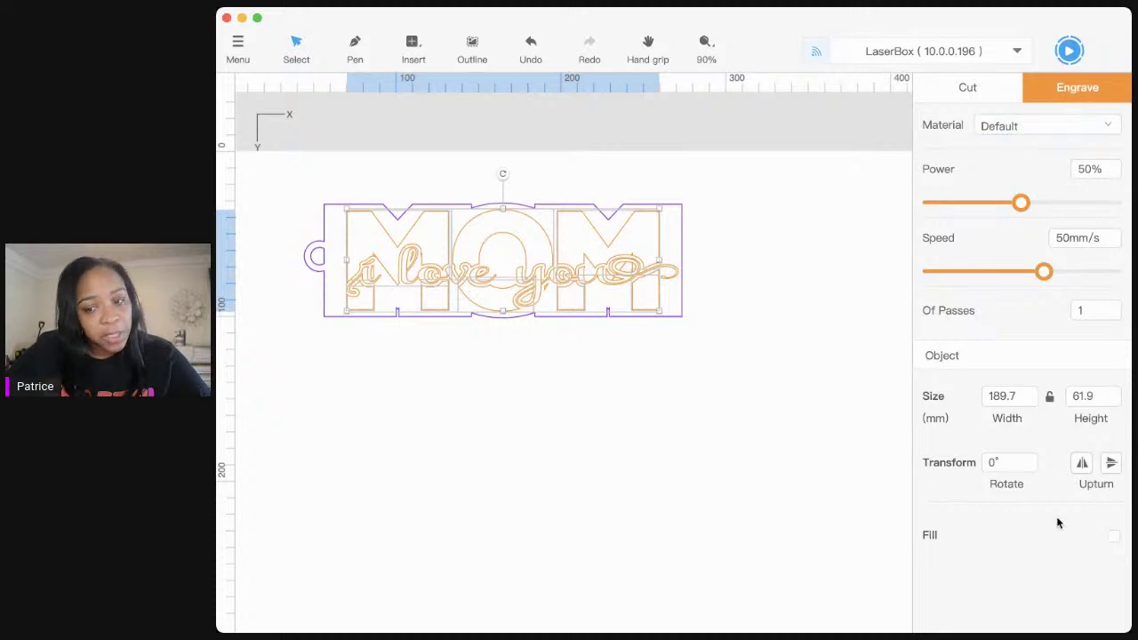
left_click(1114, 538)
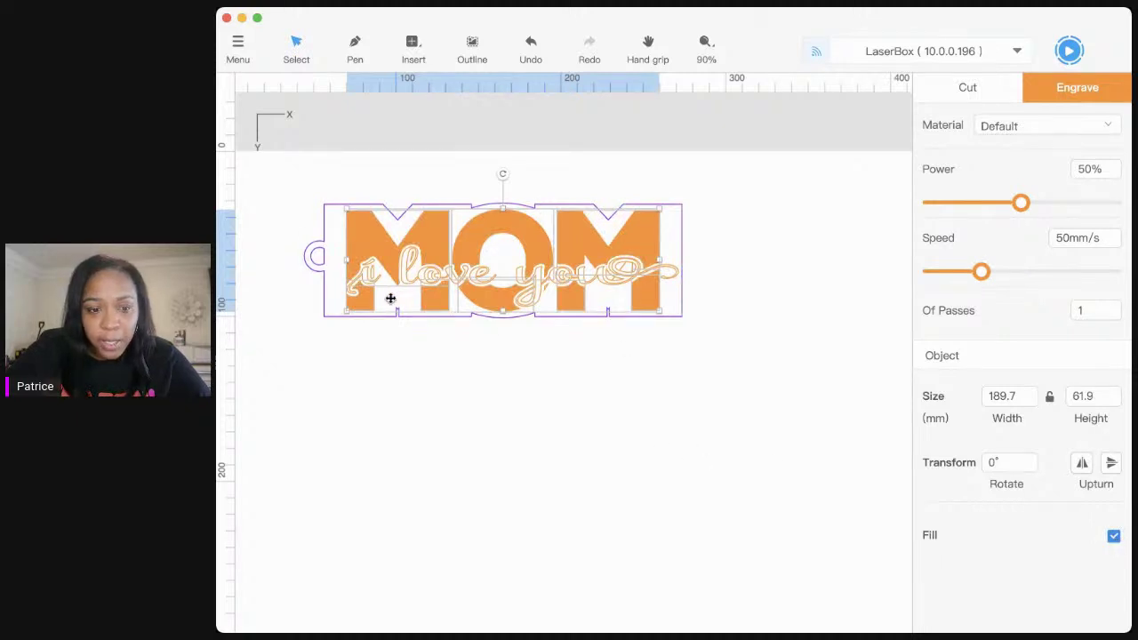
left_click(382, 360)
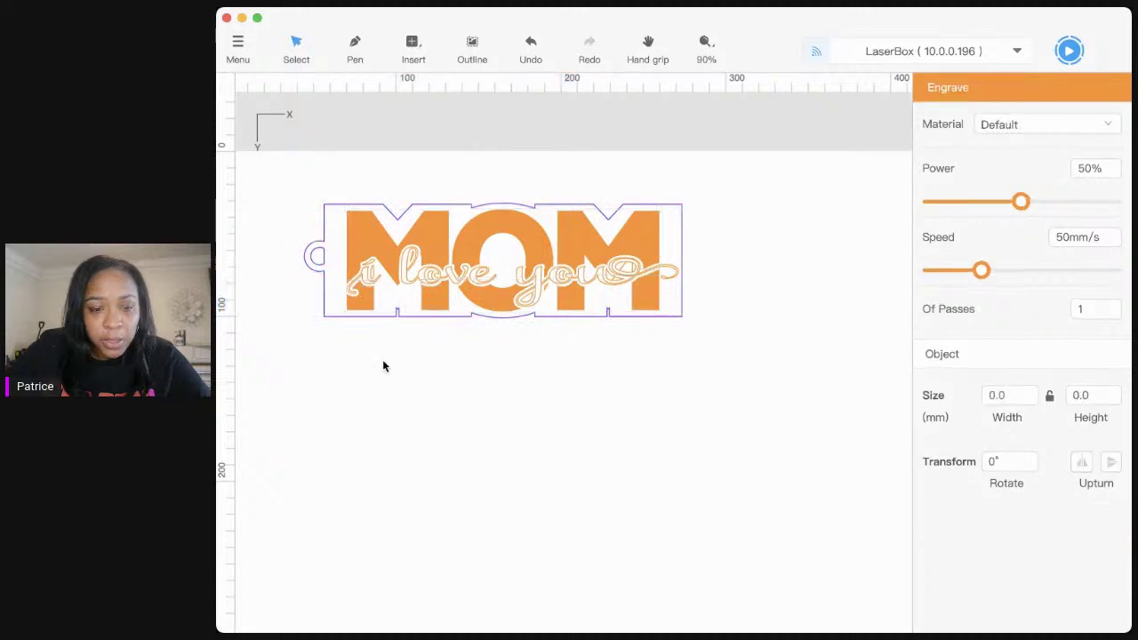
Step: Turn on the engraving fill for the tiny shape at the script's "i"
left_click(372, 276)
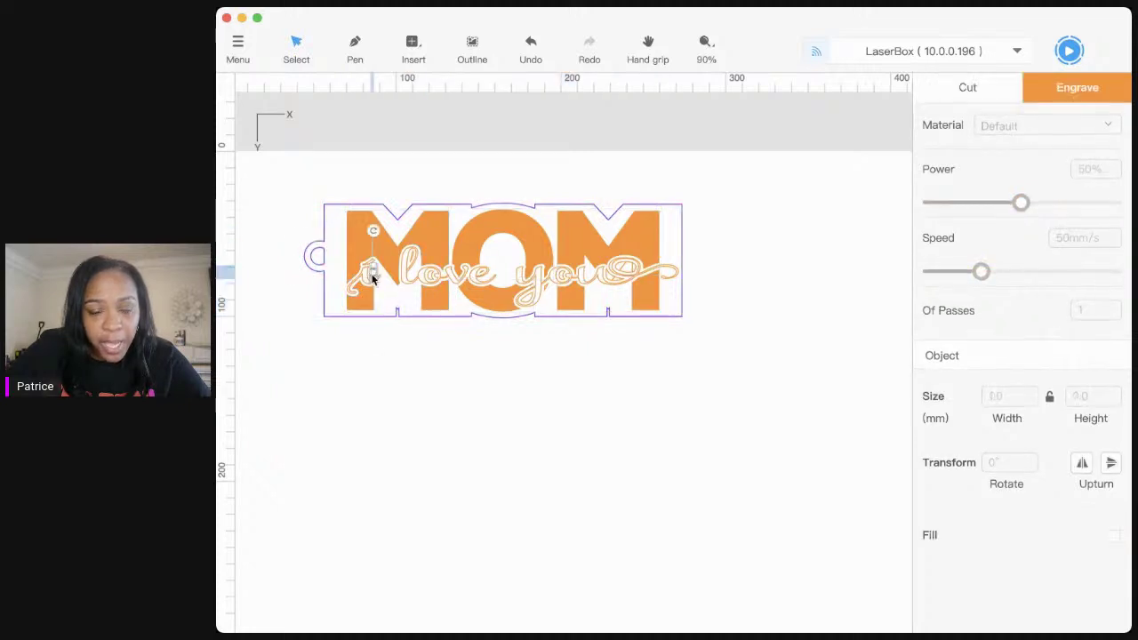
left_click(1114, 538)
left_click(736, 424)
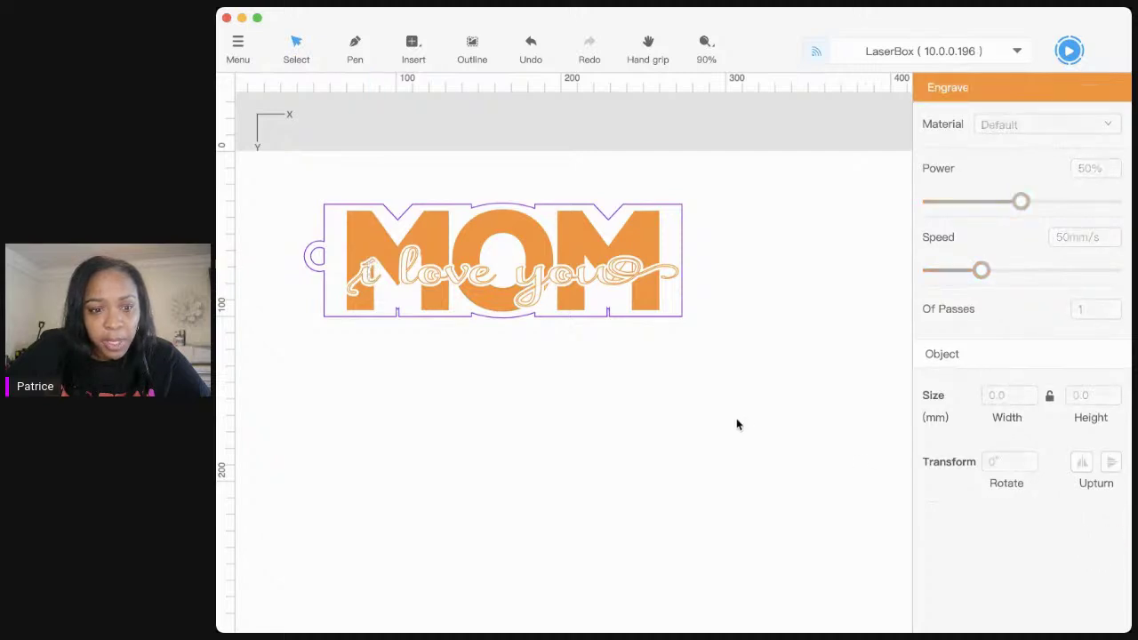
Step: Examine the first M and the script's "i" at 250% to tell their overlapping pieces apart
left_click(364, 278)
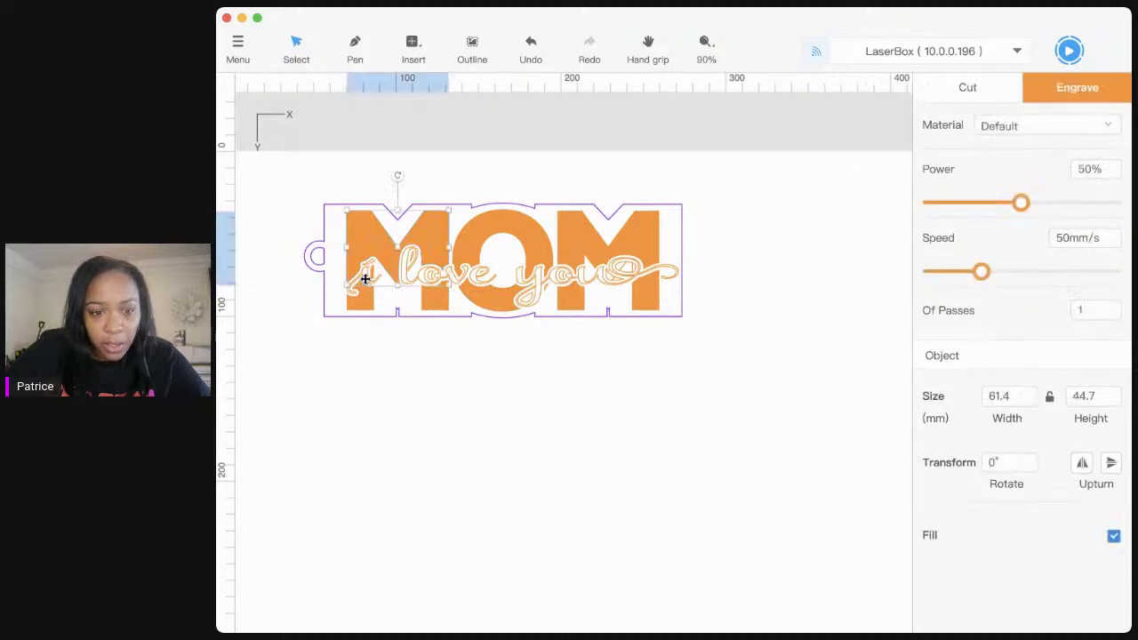
left_click(394, 351)
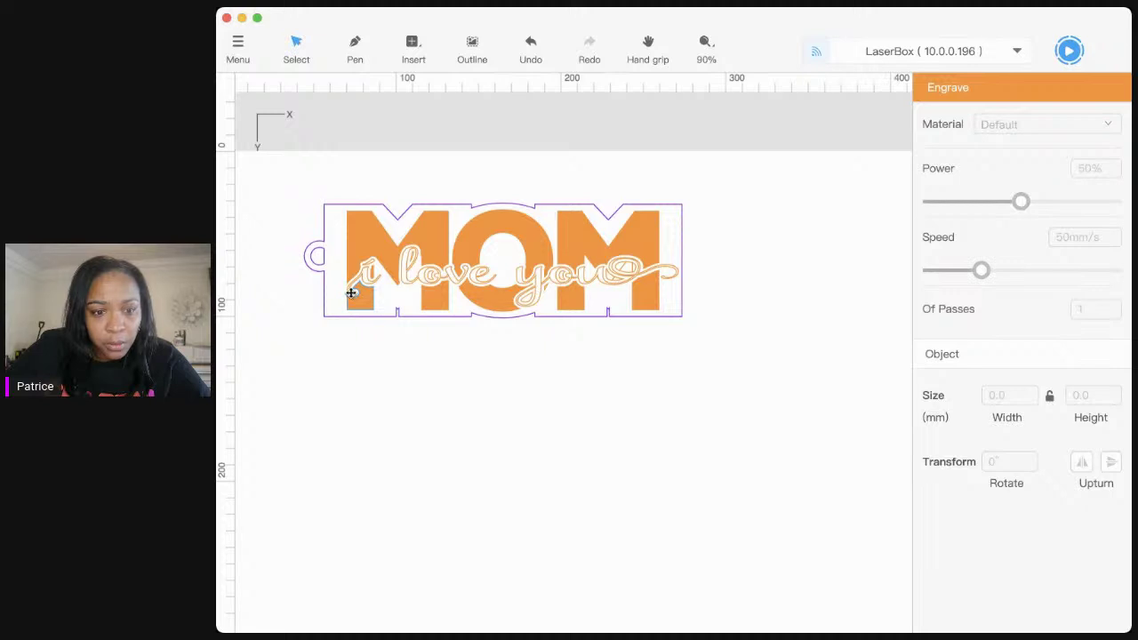
left_click(352, 291)
left_click(458, 402)
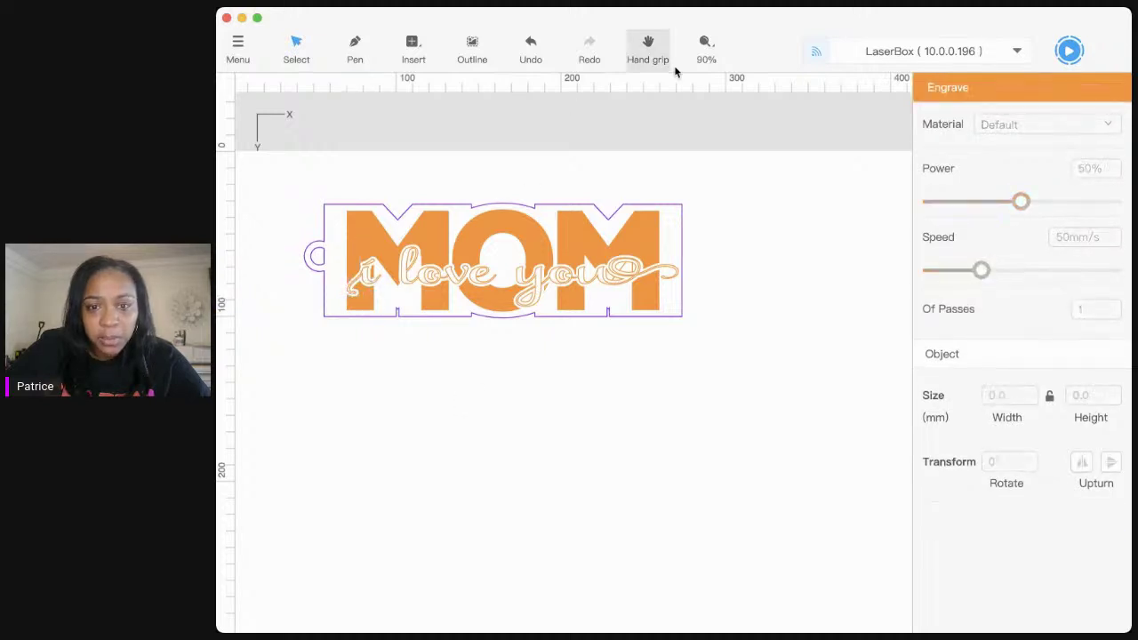
left_click(712, 52)
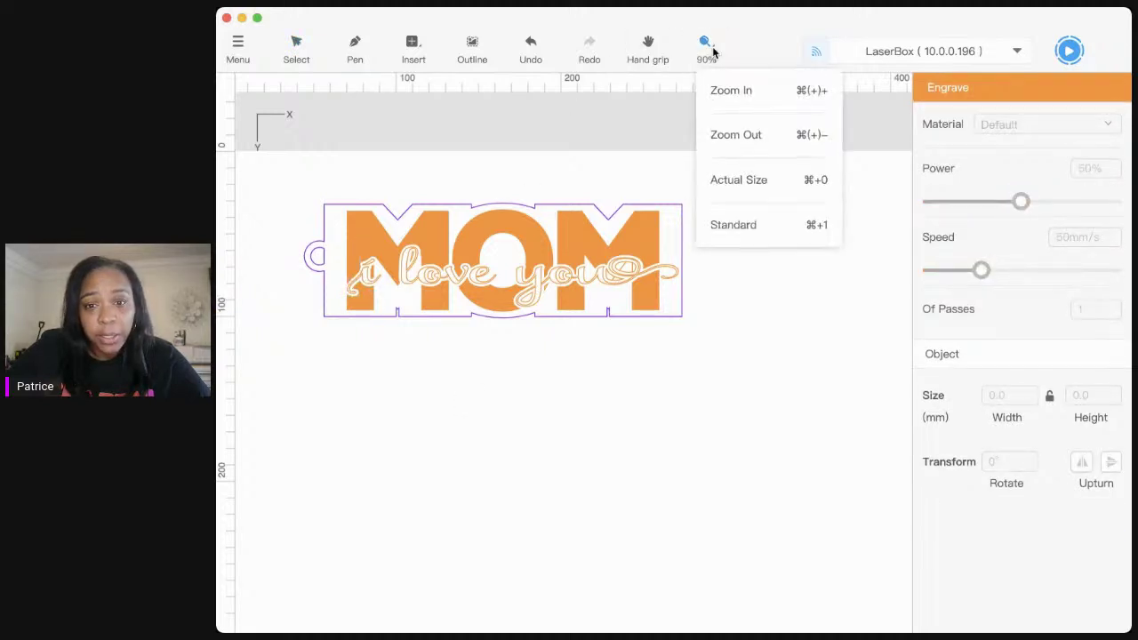
left_click(720, 88)
left_click(715, 63)
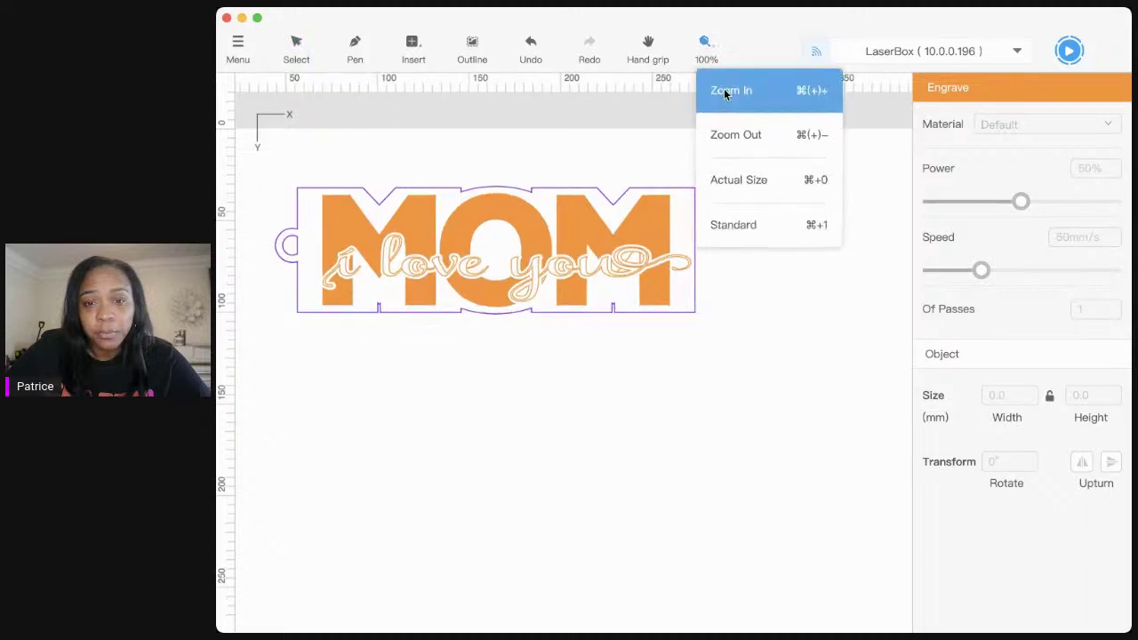
left_click(722, 91)
left_click(715, 56)
left_click(724, 96)
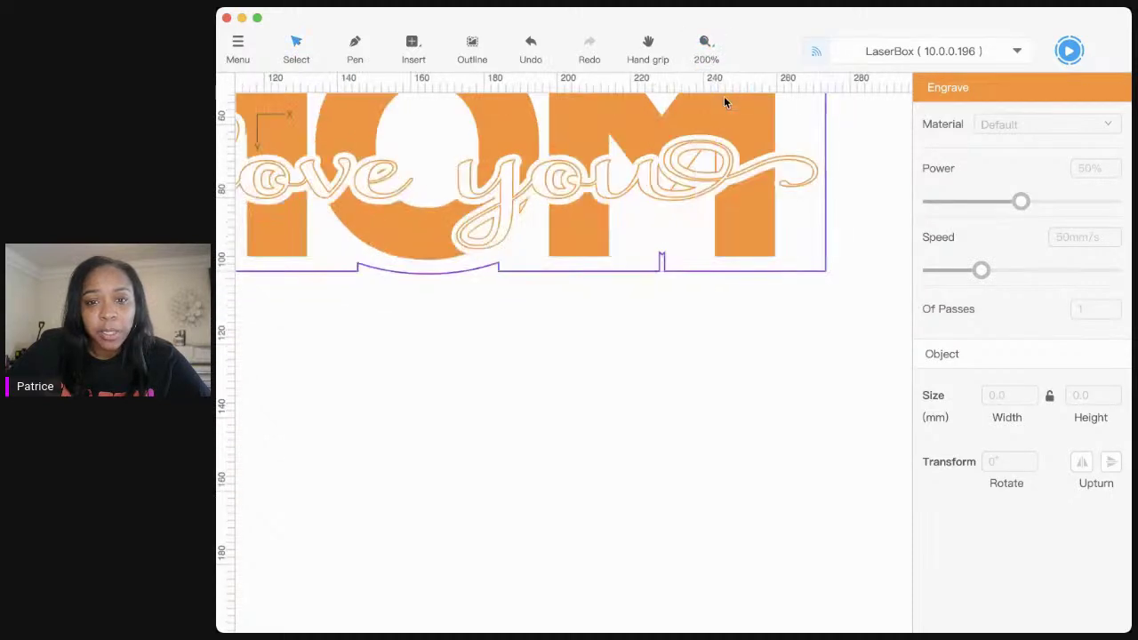
left_click(713, 56)
left_click(725, 93)
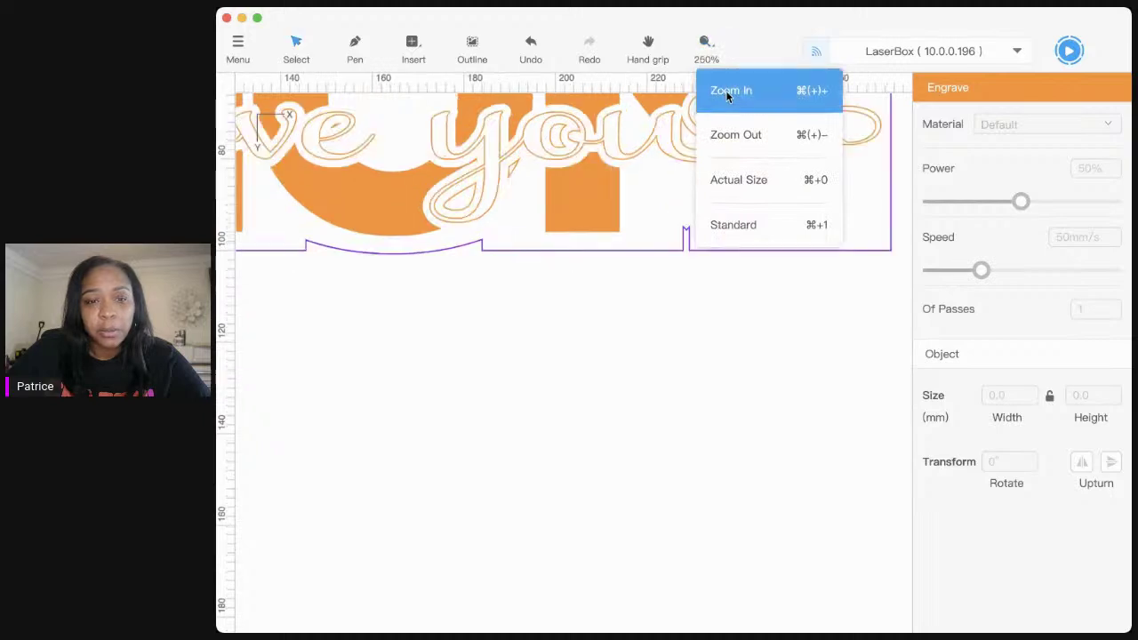
left_click(641, 49)
left_click_drag(427, 169, 817, 320)
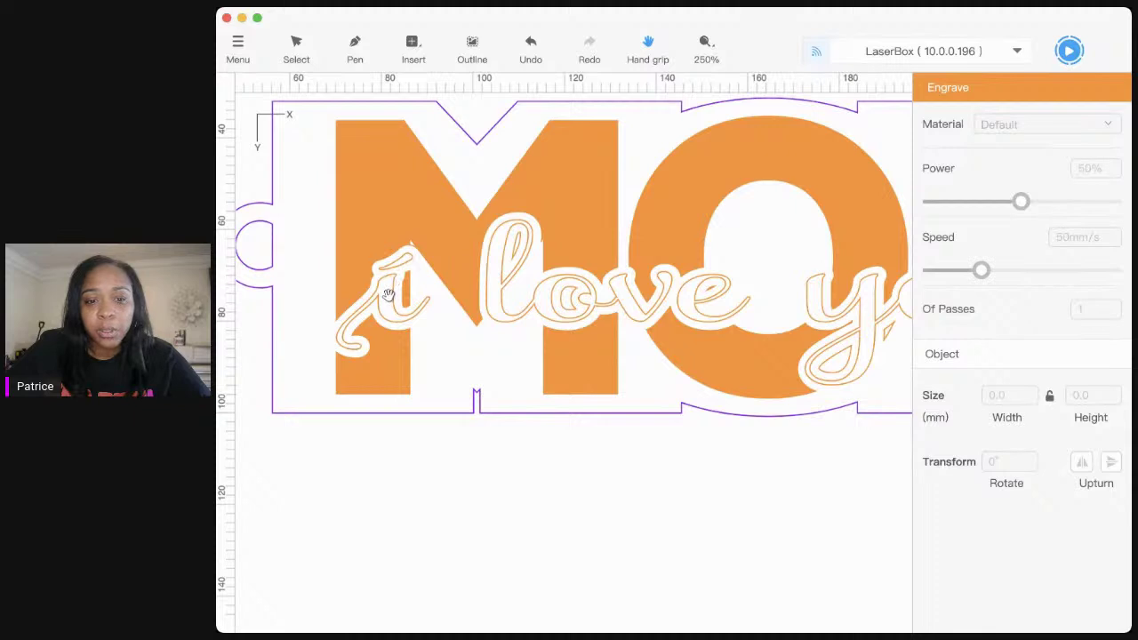
left_click(296, 49)
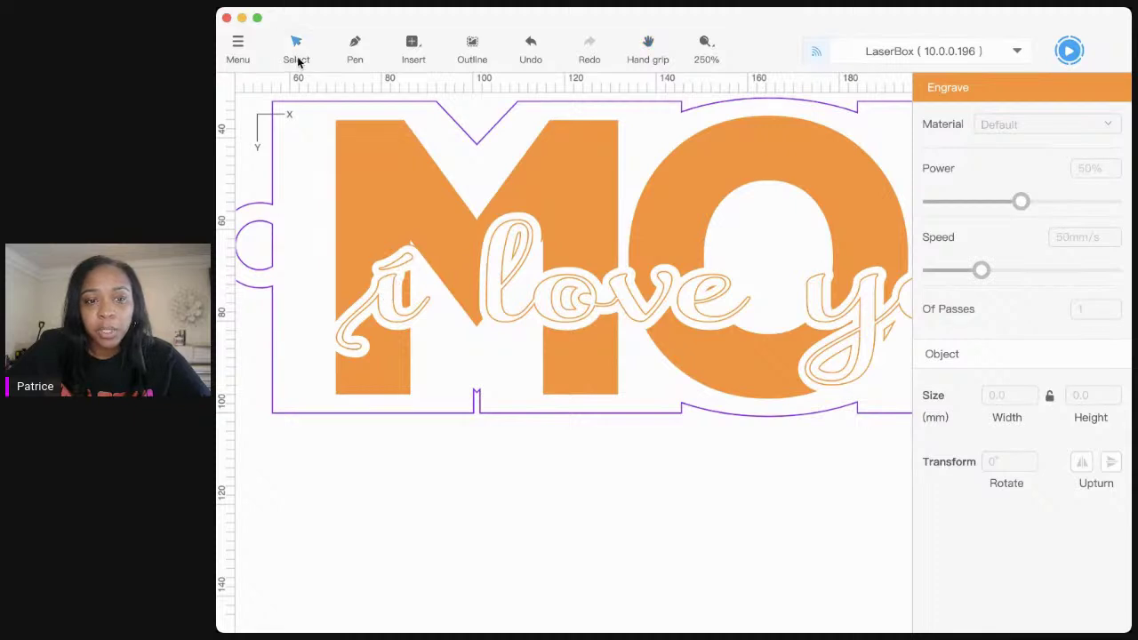
left_click(401, 265)
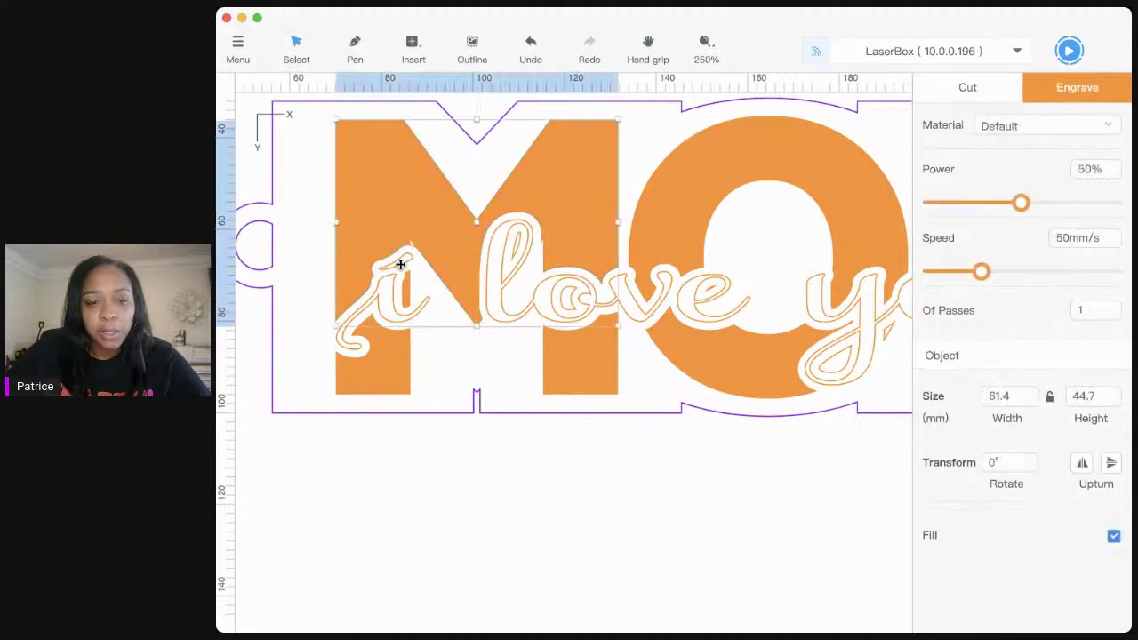
left_click(344, 344)
left_click_drag(346, 329, 309, 338)
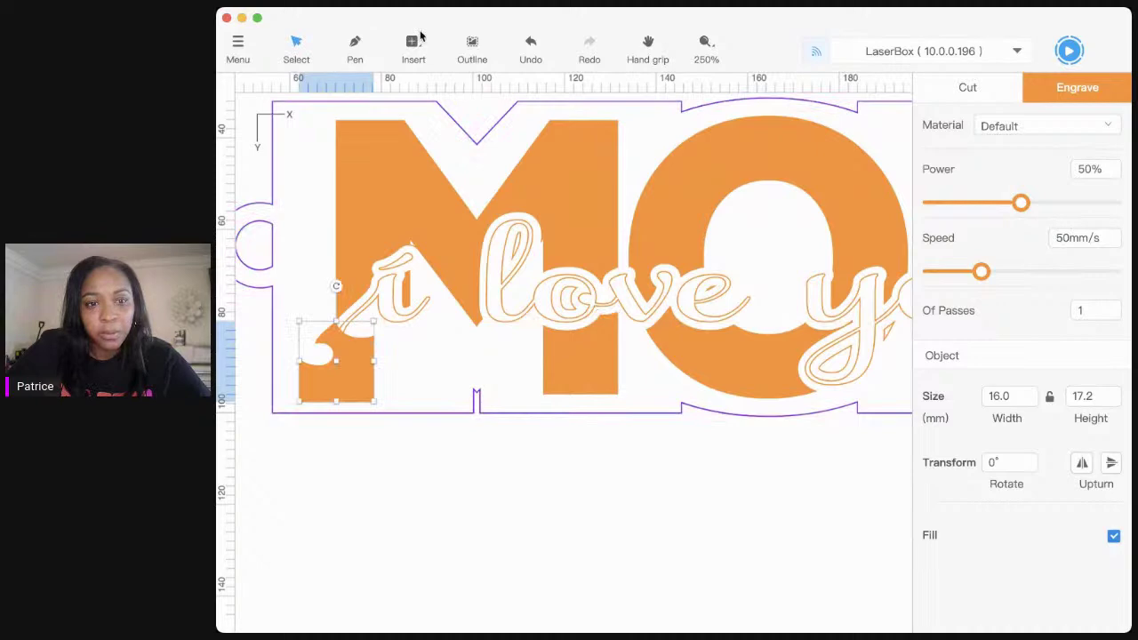
left_click(526, 46)
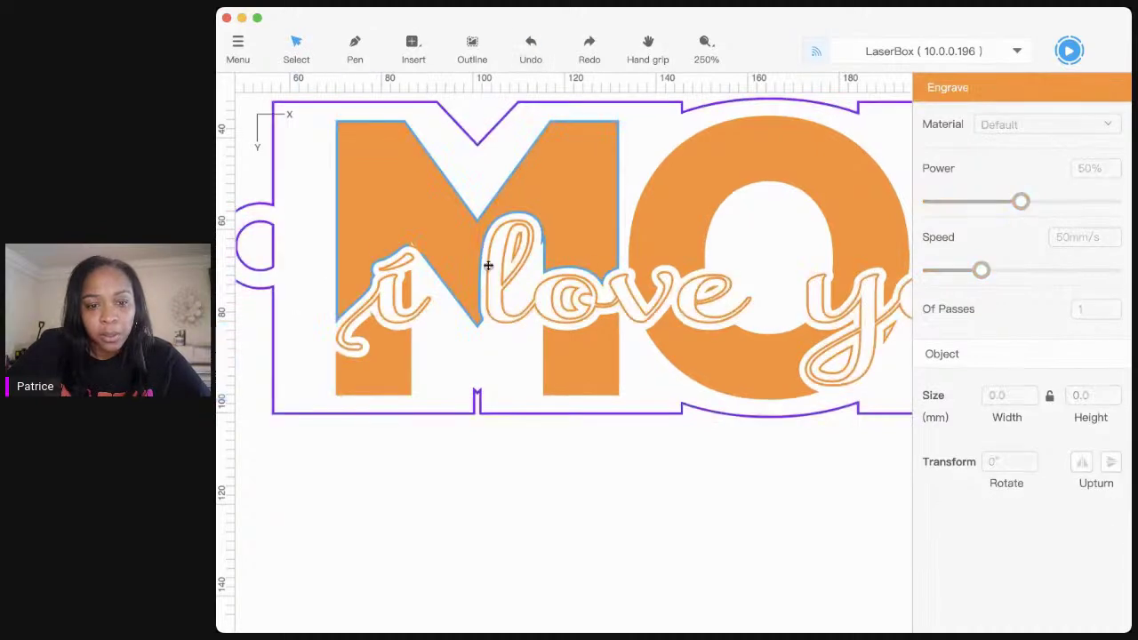
Step: Select the "i love you" script outline and turn on its engraving fill
left_click(500, 320)
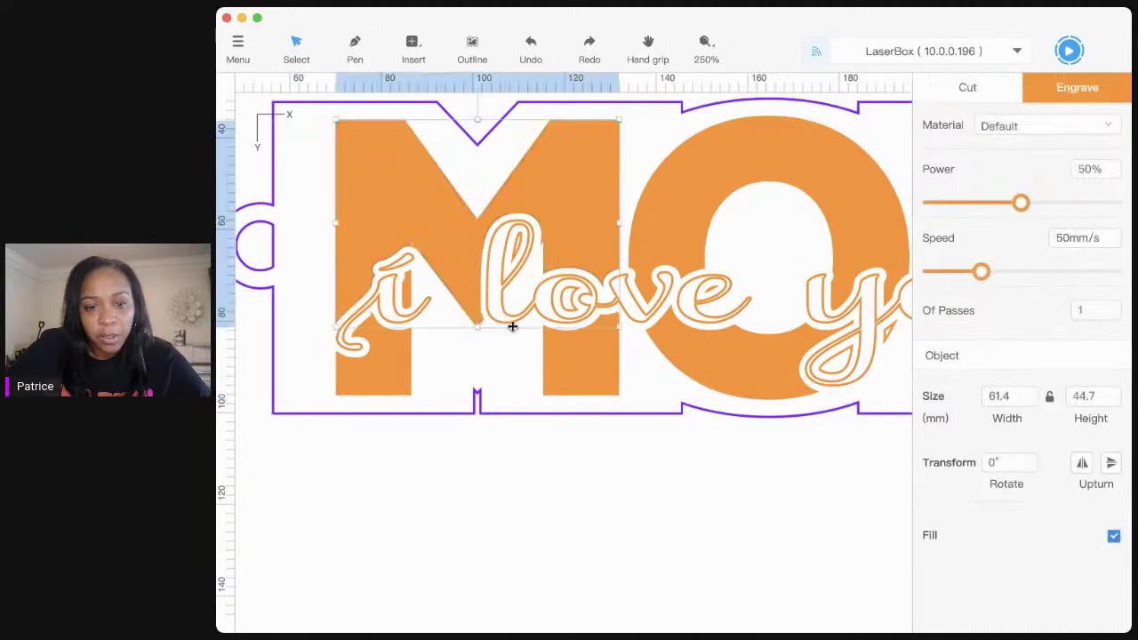
left_click(863, 379)
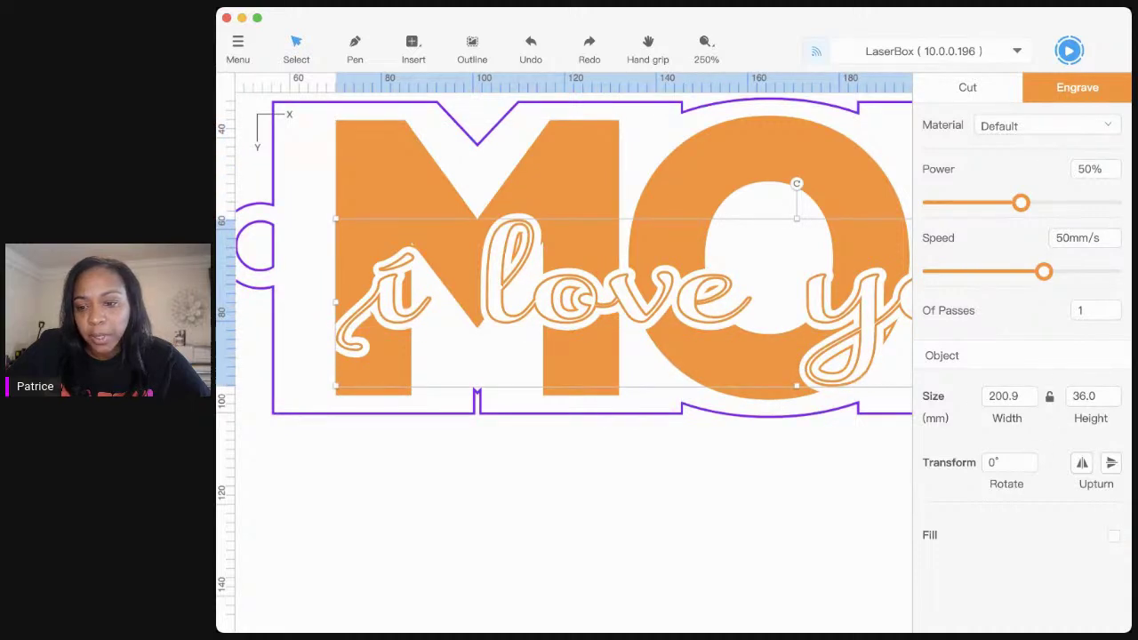
left_click(1113, 537)
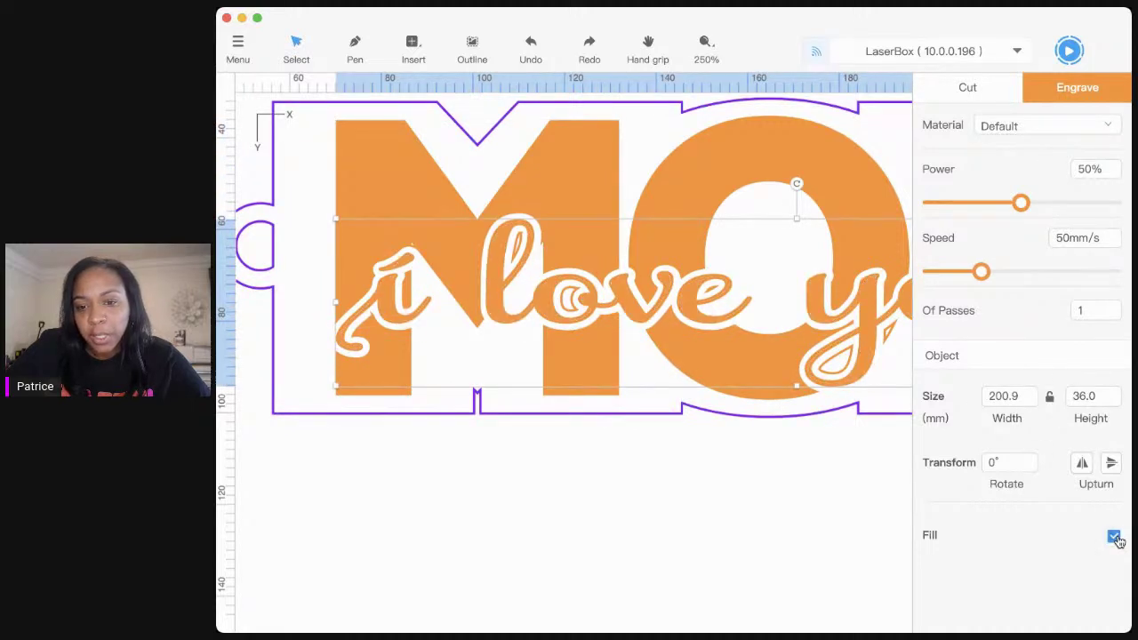
left_click(747, 490)
Step: Turn on the engraving fill for the small inner shapes of the "l" and "o" in "love"
left_click(516, 246)
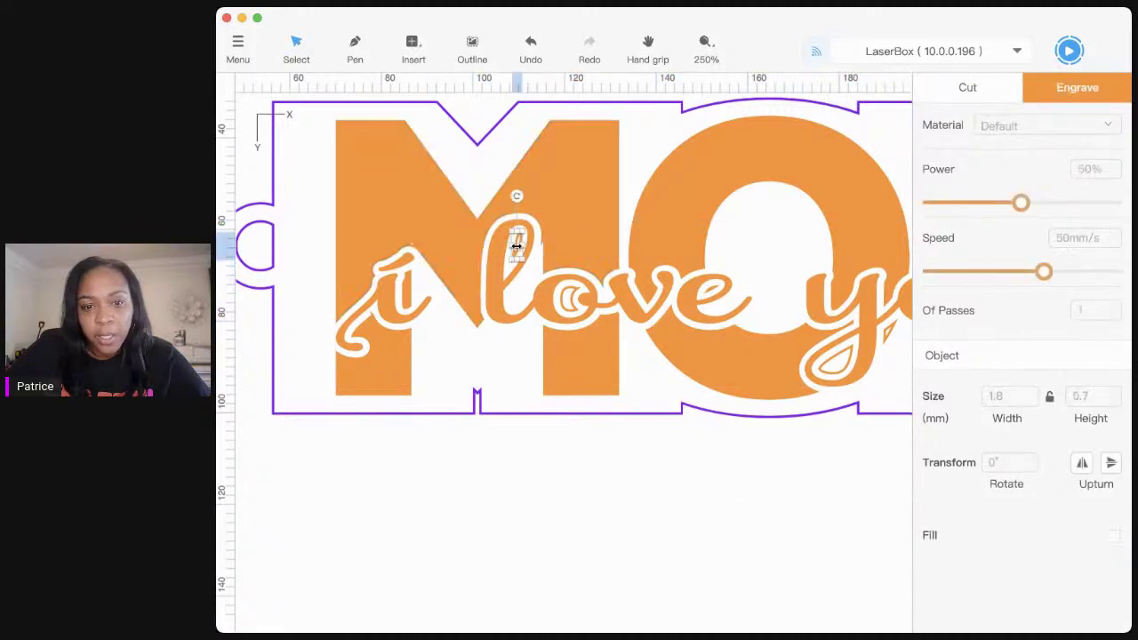
left_click(1114, 538)
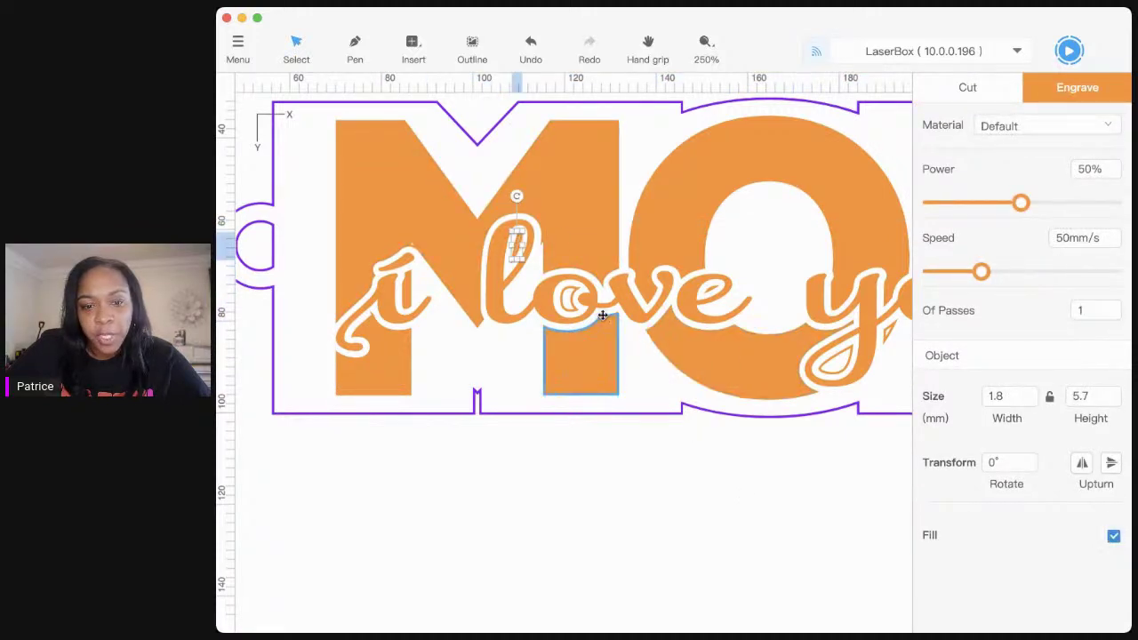
left_click(570, 298)
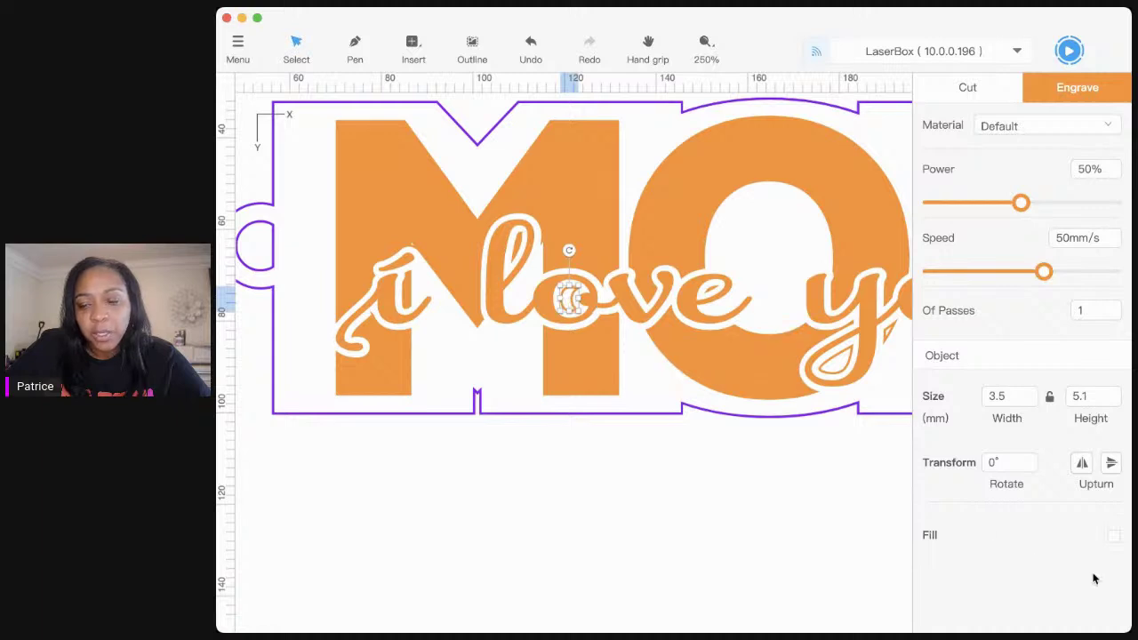
left_click(1115, 537)
Step: Turn on the engraving fill for the shape inside the script y's loop and the small sliver beside it
left_click(836, 375)
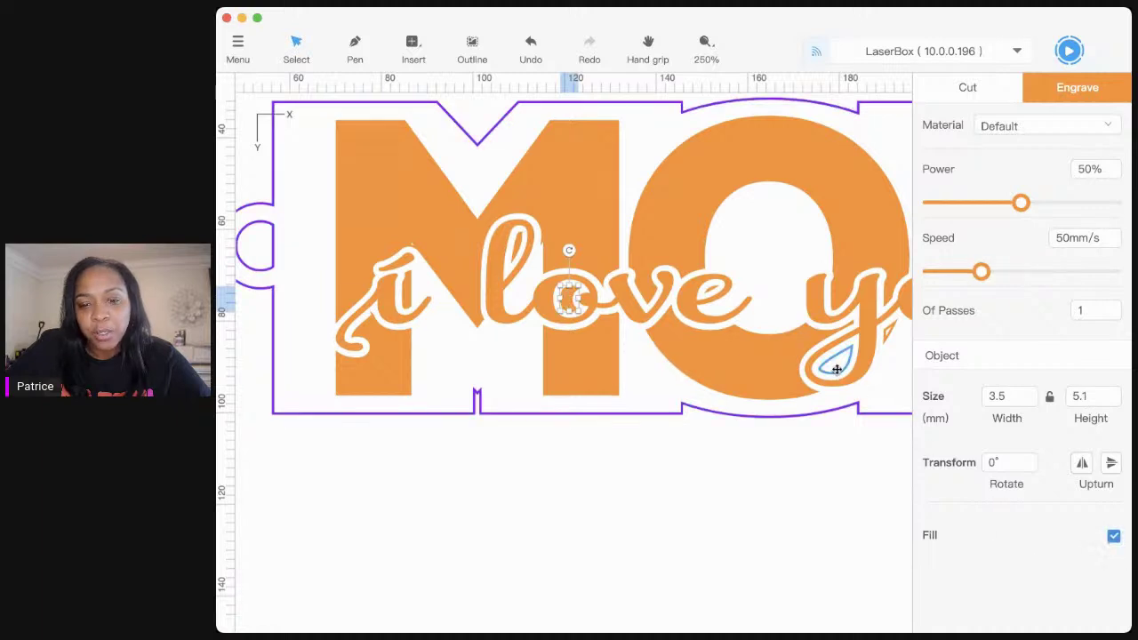
left_click(1114, 536)
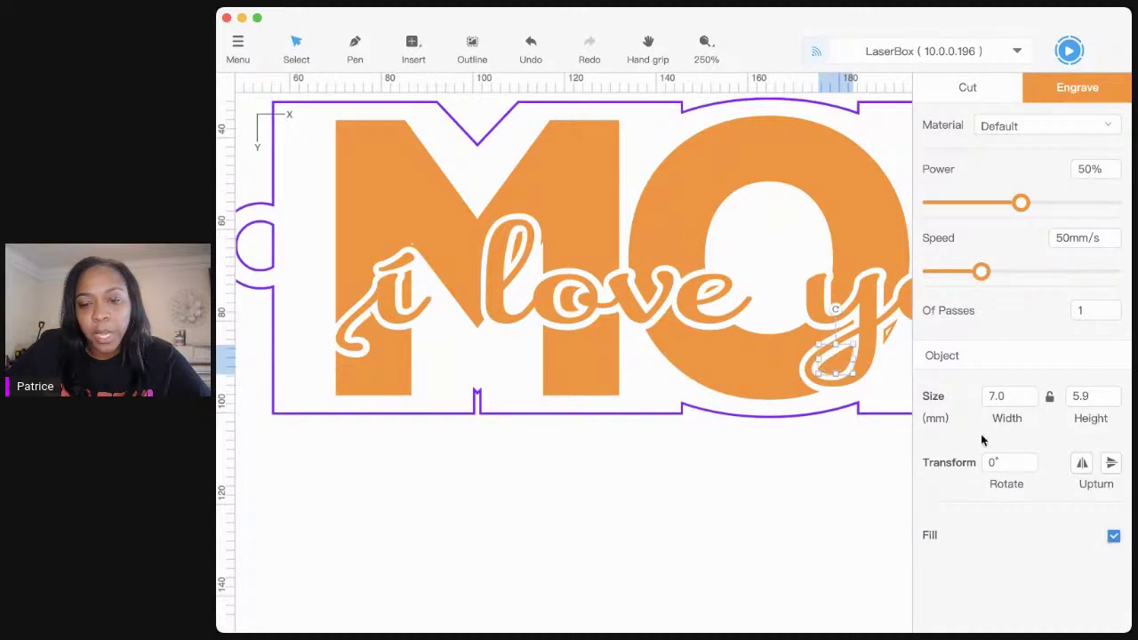
left_click(888, 335)
left_click(1114, 536)
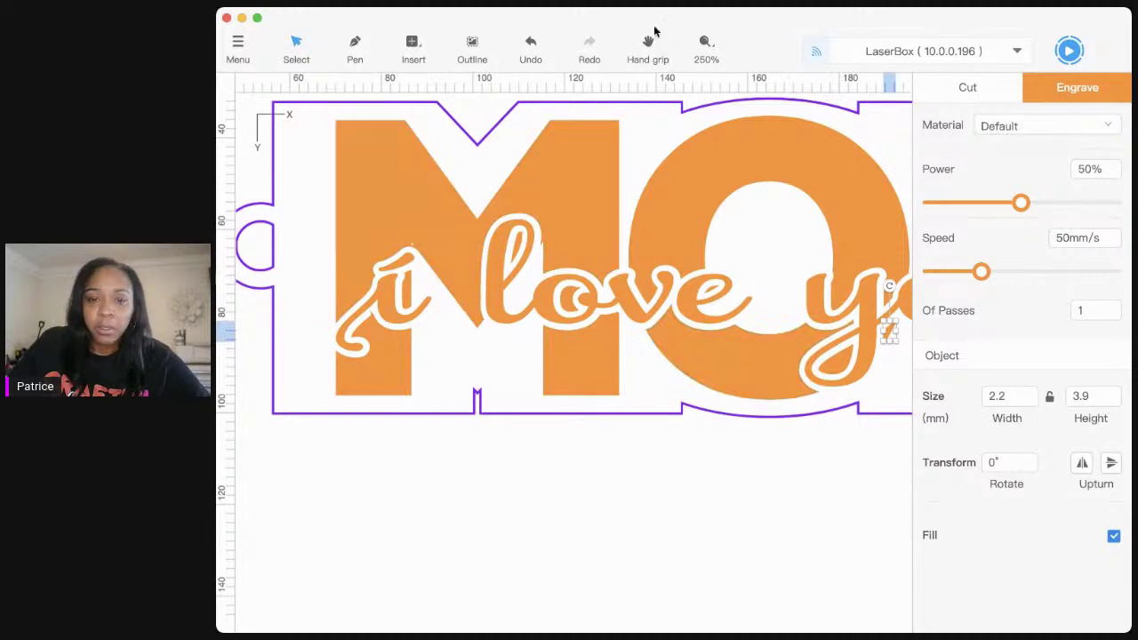
Step: Turn on the engraving fill for the inner shape of the "o" in "you"
left_click(719, 59)
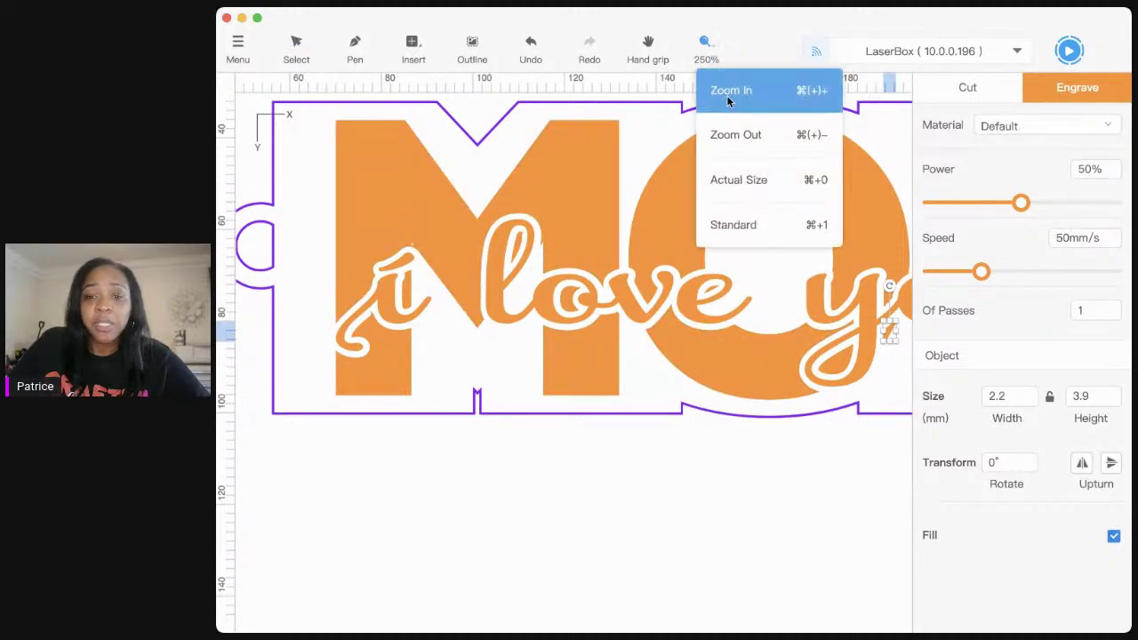
left_click(737, 134)
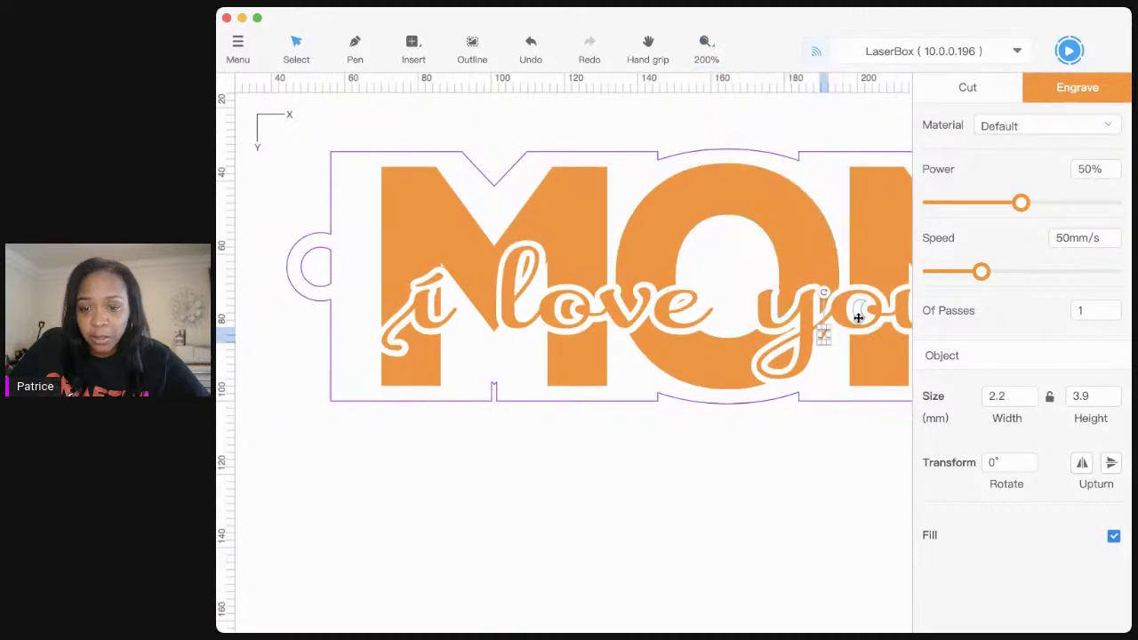
left_click(858, 313)
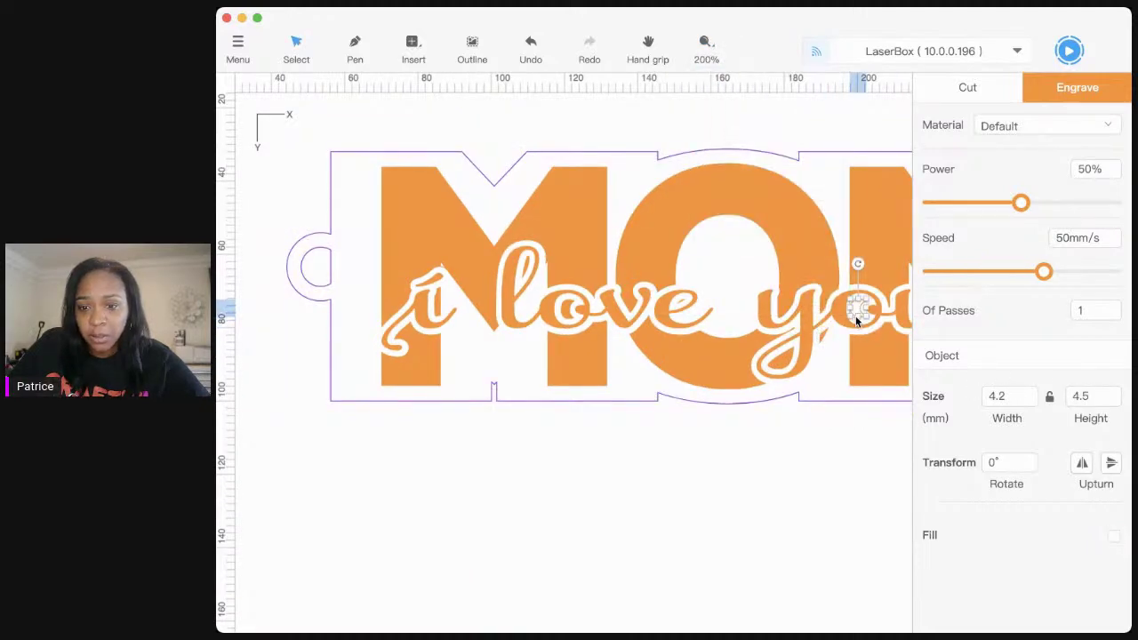
left_click(1114, 537)
left_click(1115, 539)
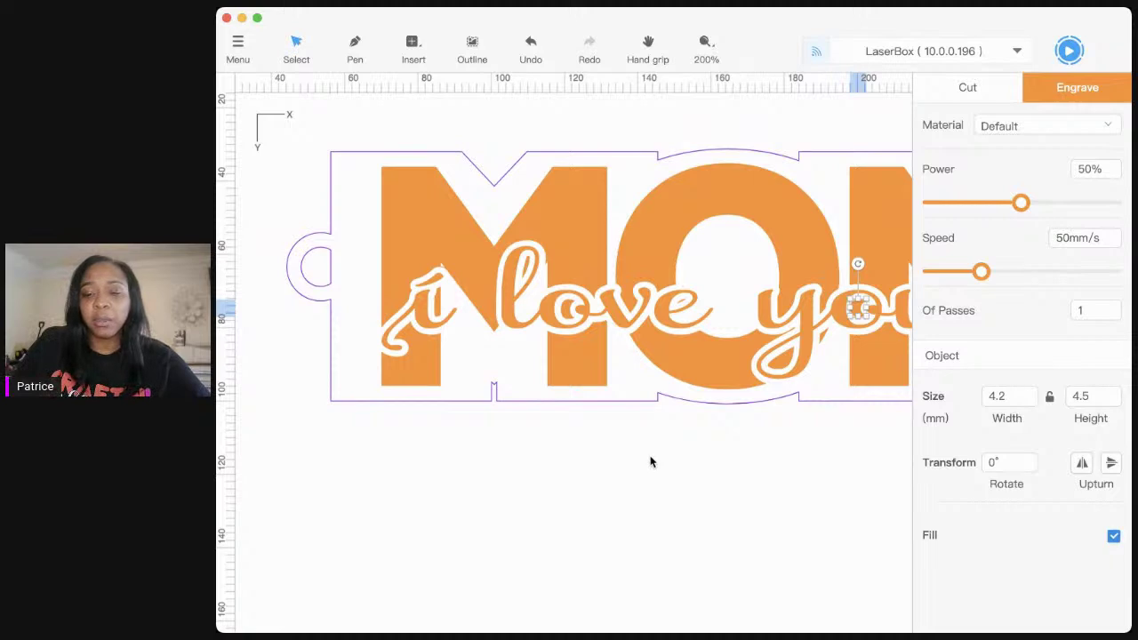
Step: Turn on the engraving fill for the three unfilled inner shapes in the swirl after the "u" in "you"
left_click(632, 59)
scroll(638, 450, "right", 5)
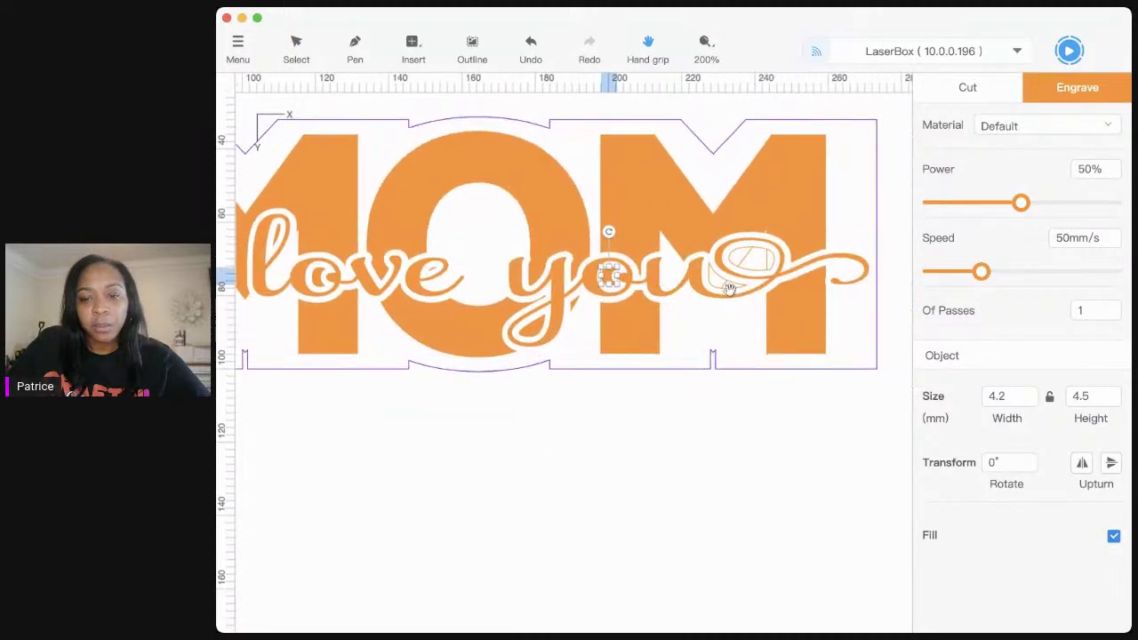
left_click(296, 46)
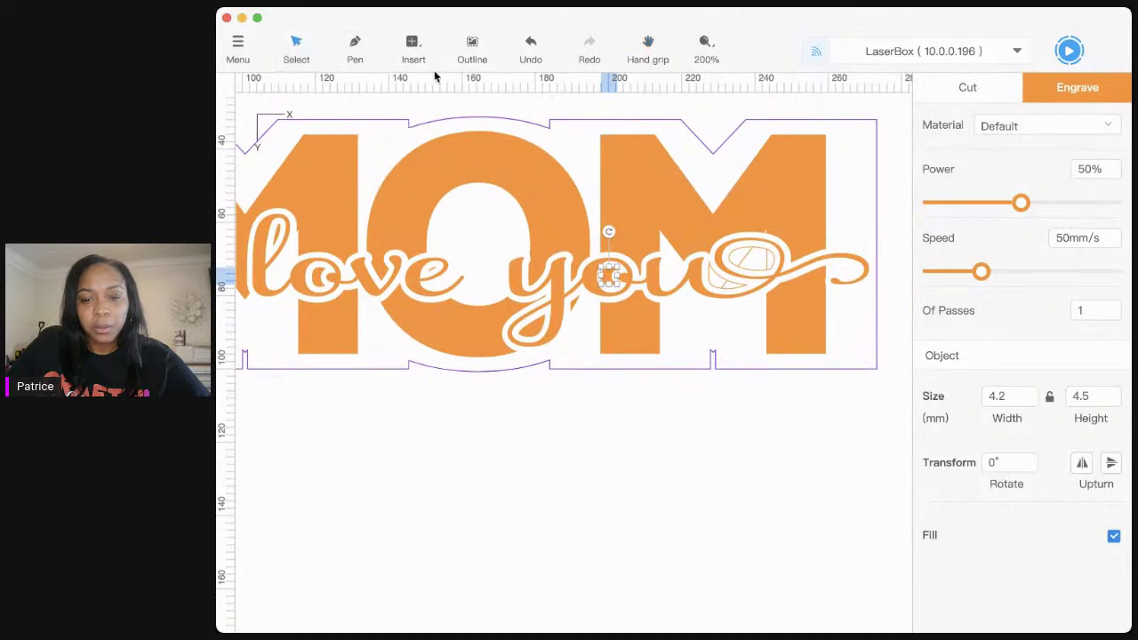
left_click(741, 260)
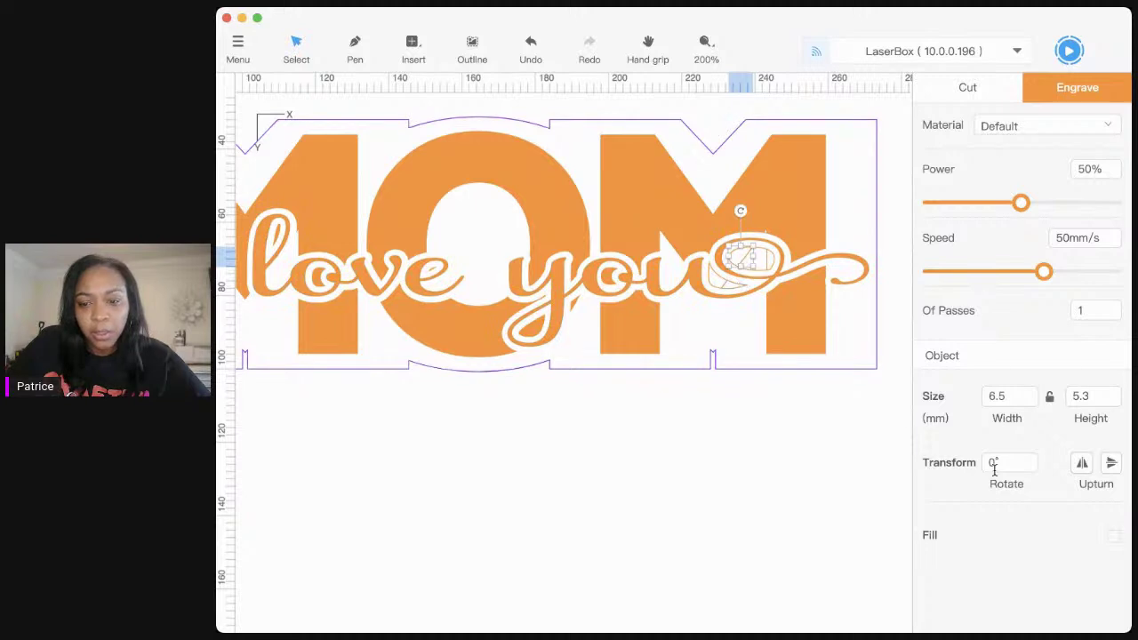
left_click(1115, 536)
left_click(716, 285)
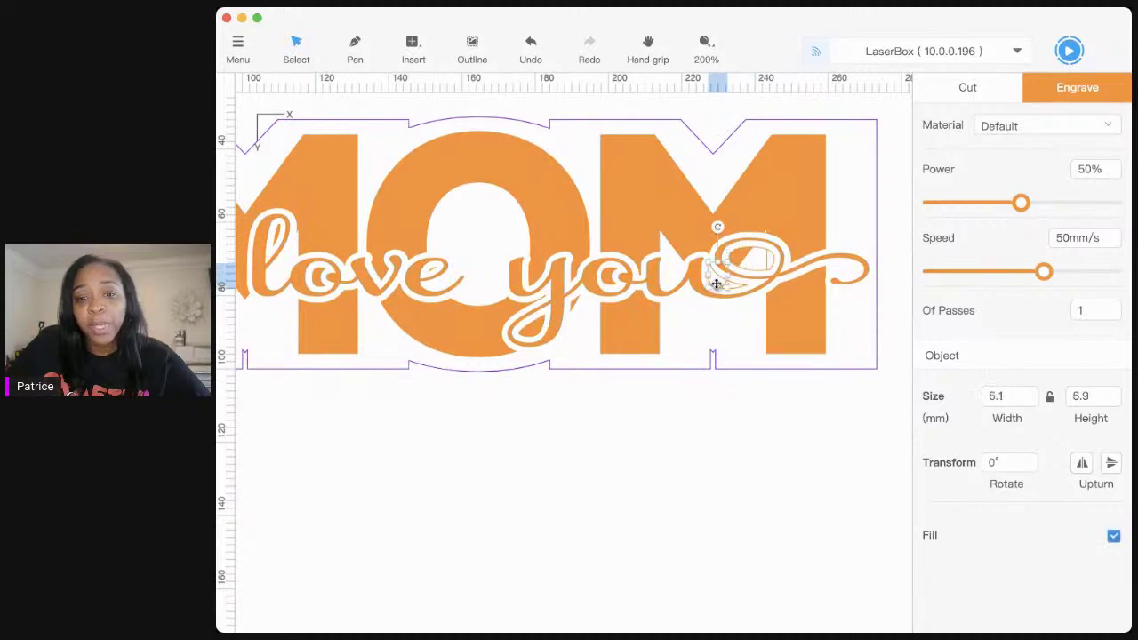
left_click(1114, 536)
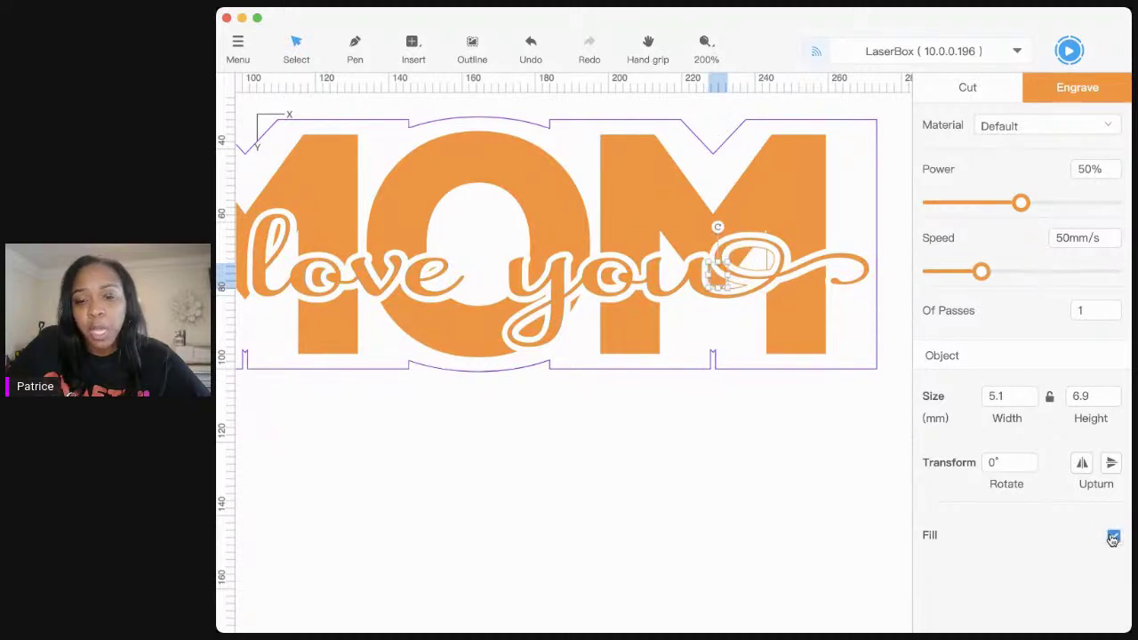
left_click(770, 261)
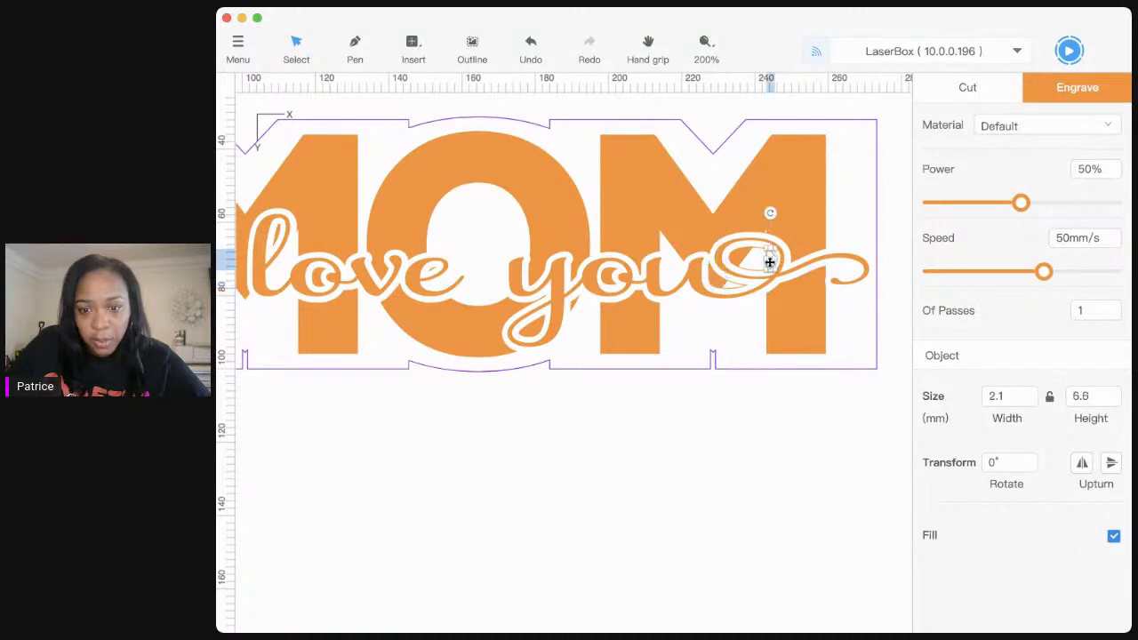
left_click(1114, 536)
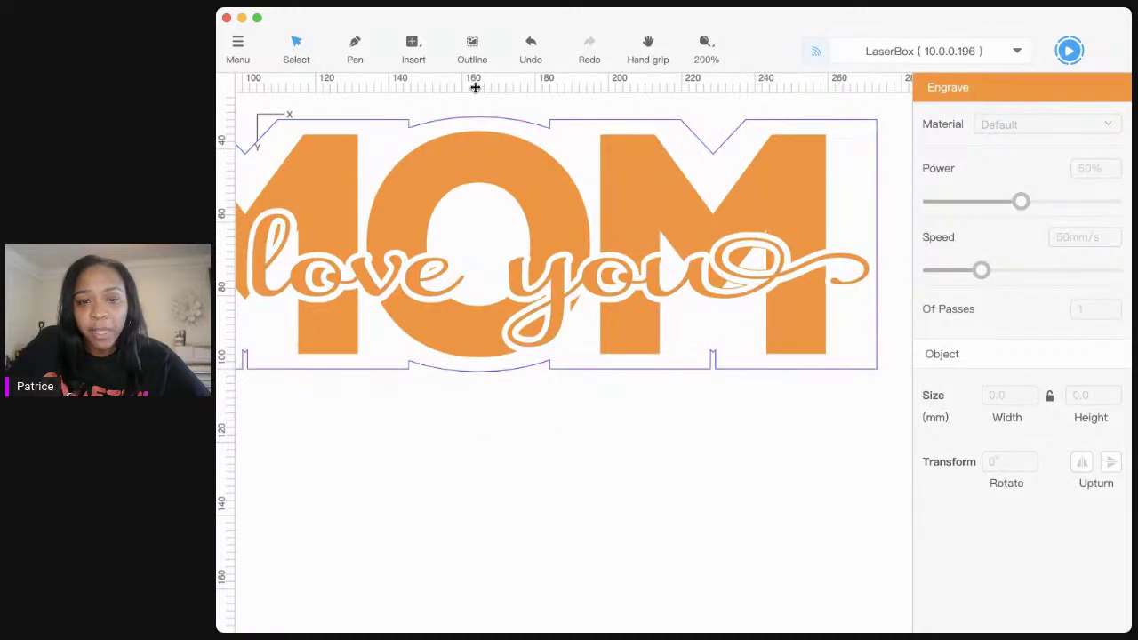
Step: Zoom out to 100% and check the fills across the whole keychain design
left_click(716, 51)
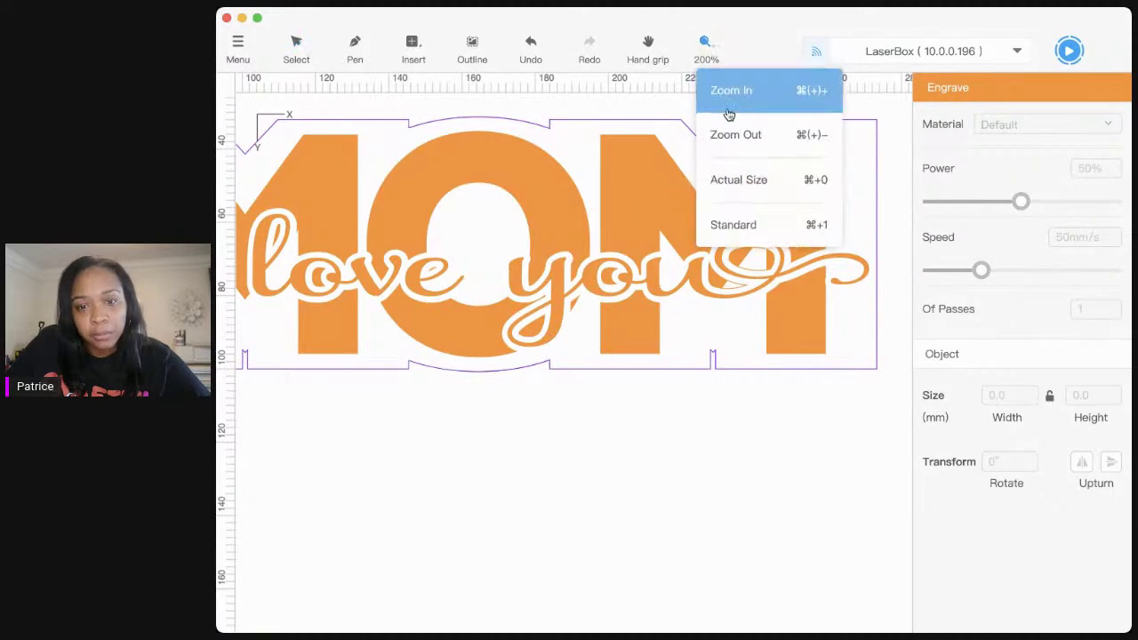
left_click(726, 137)
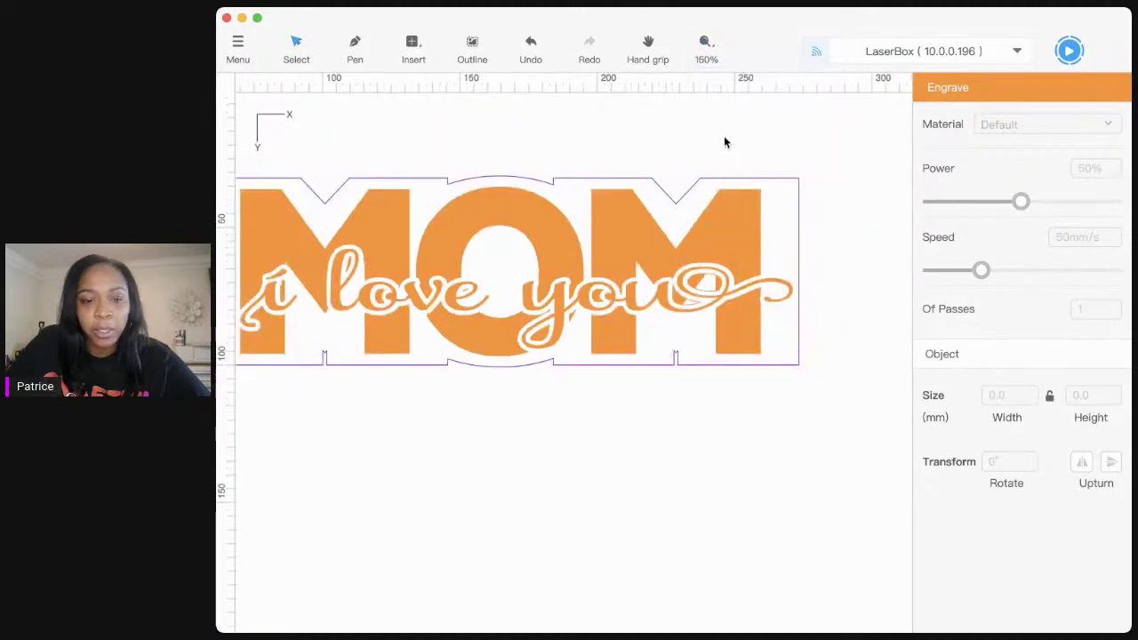
left_click(716, 56)
left_click(723, 135)
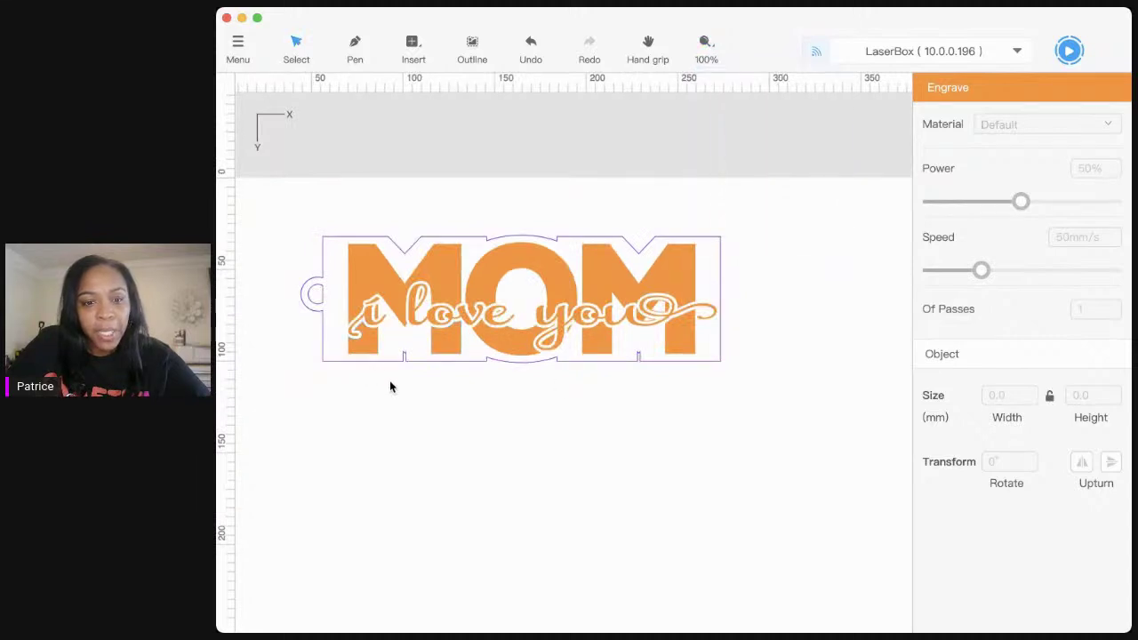
left_click(316, 329)
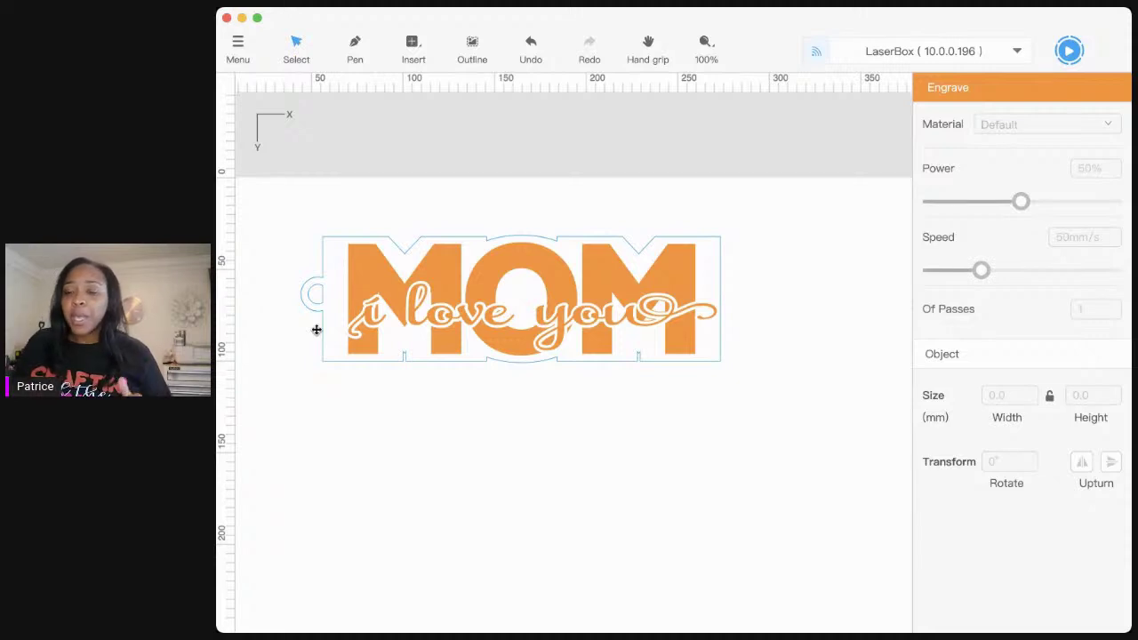
left_click(674, 405)
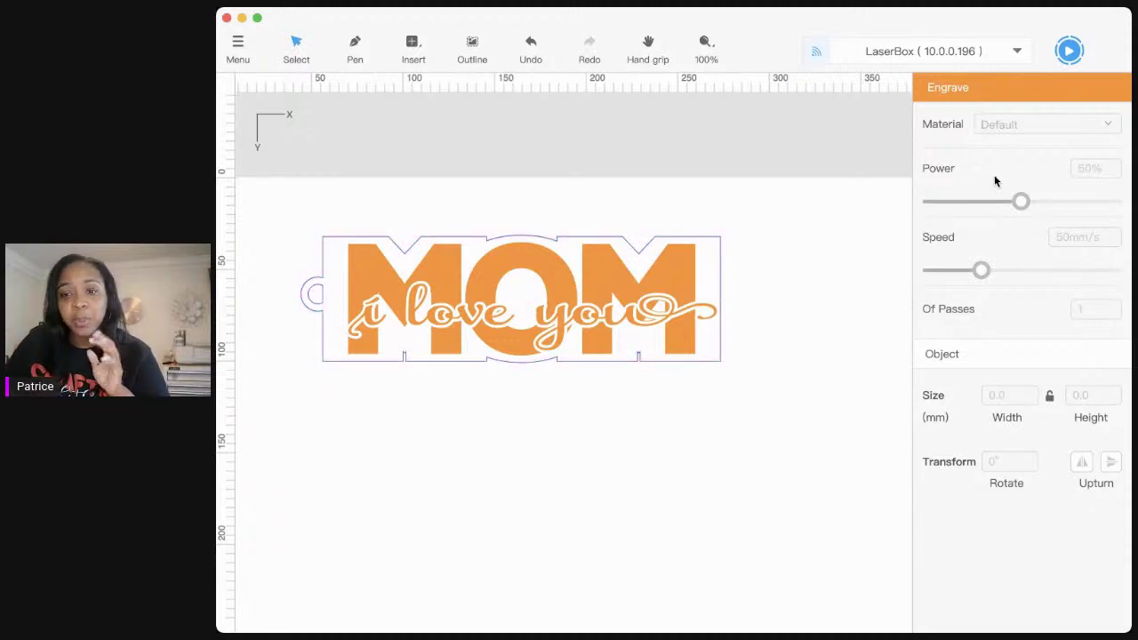
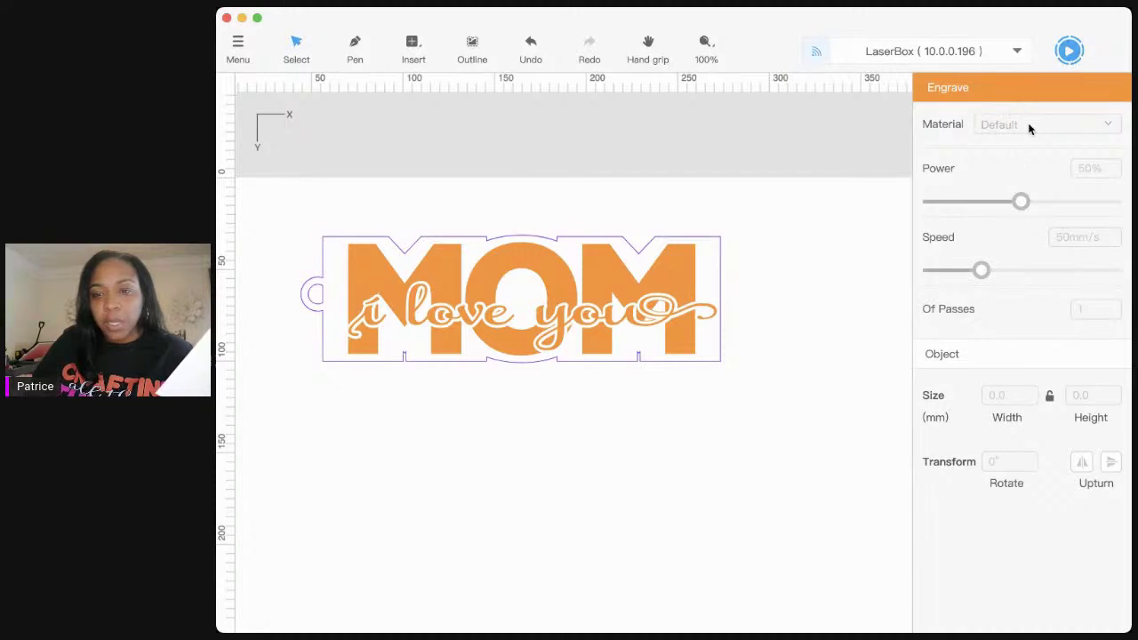
left_click(666, 278)
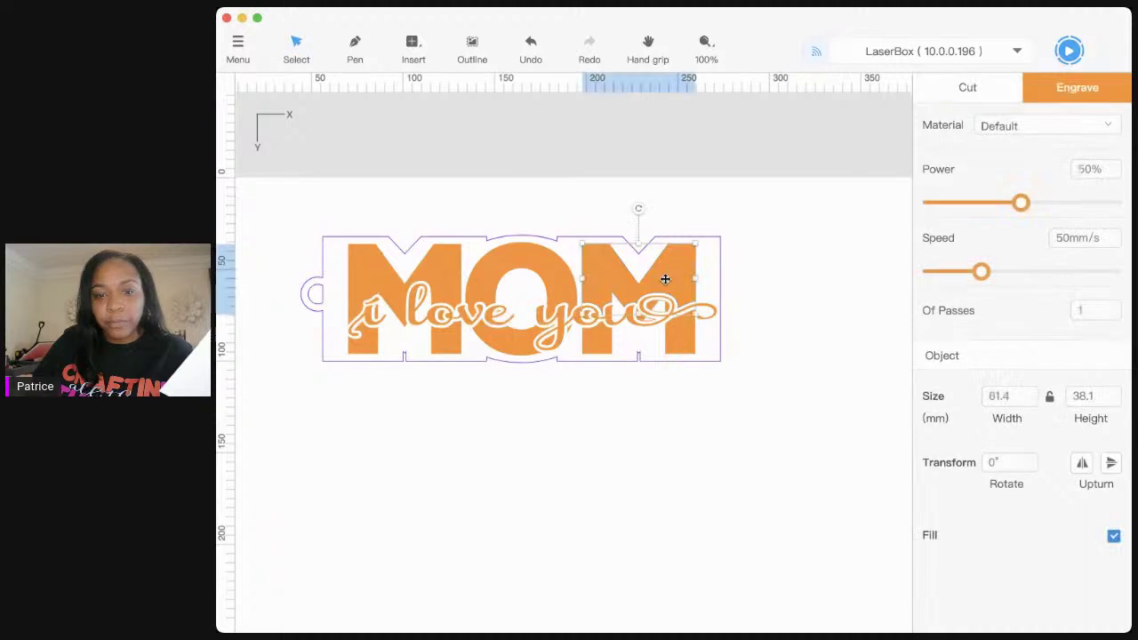
left_click(783, 259)
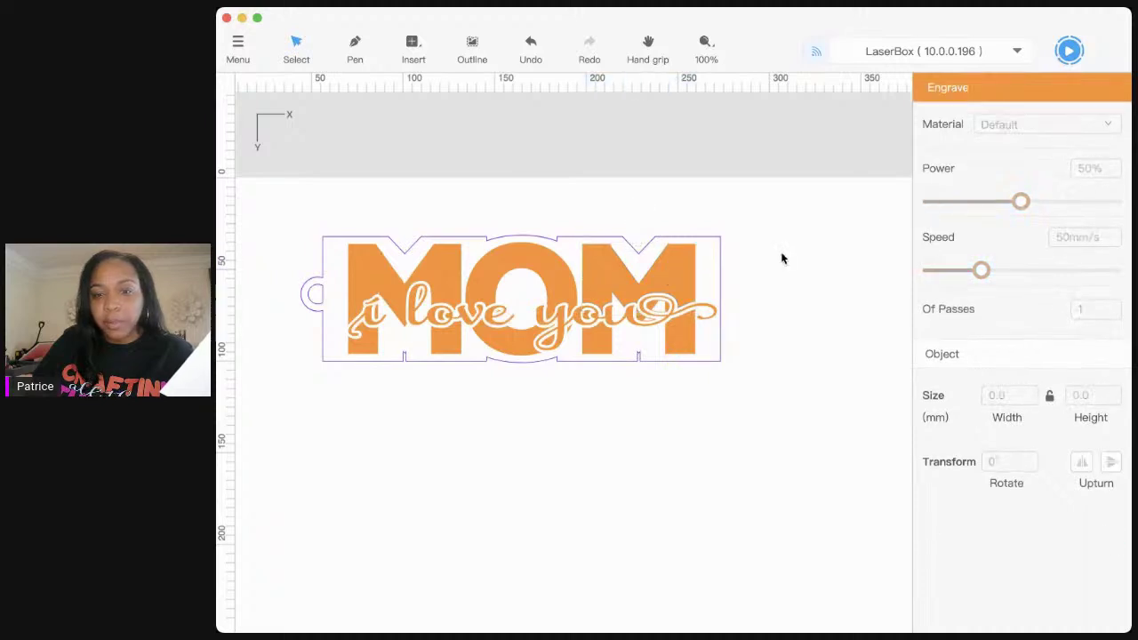
left_click(680, 280)
Step: Select the keychain's outer outline and set its cutting material to Basswood with a 3 mm thickness
left_click(721, 260)
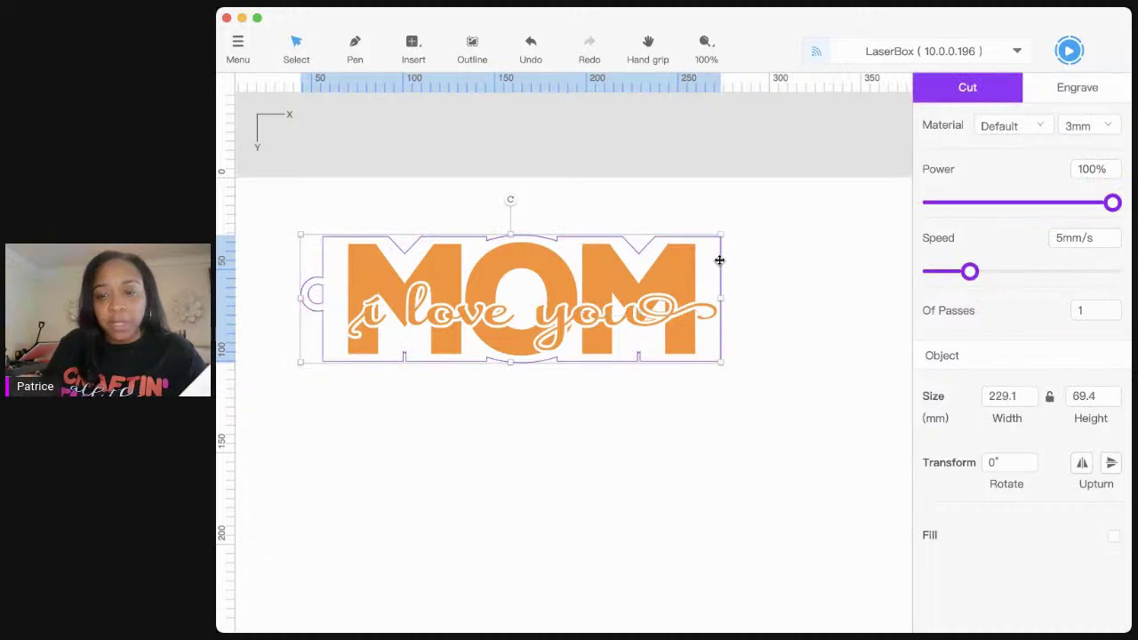
left_click(1039, 125)
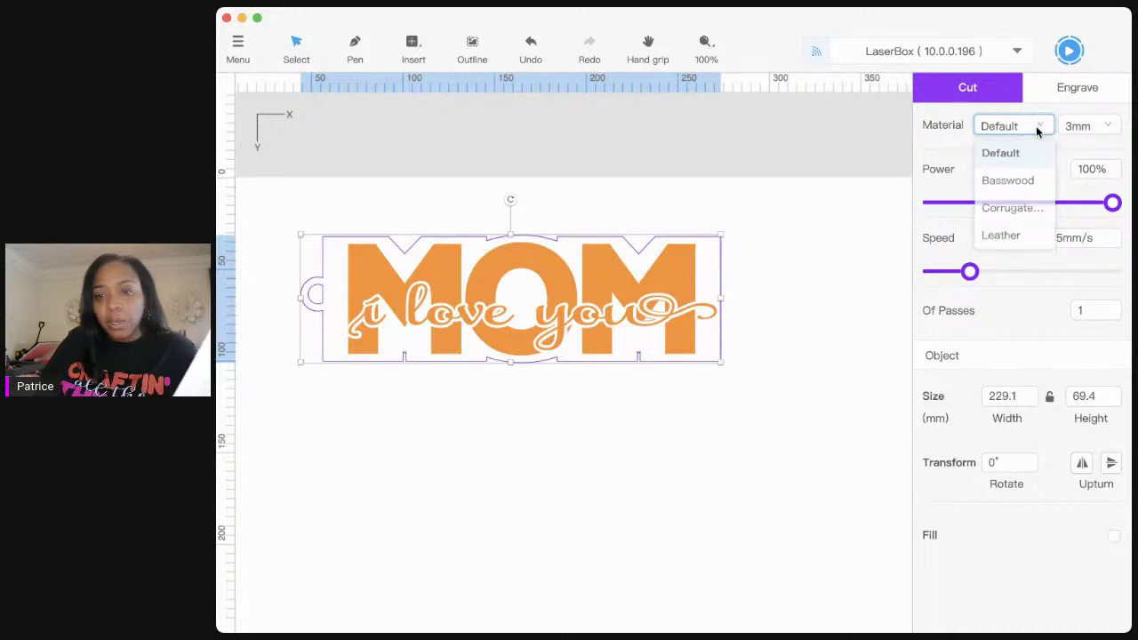
left_click(1037, 128)
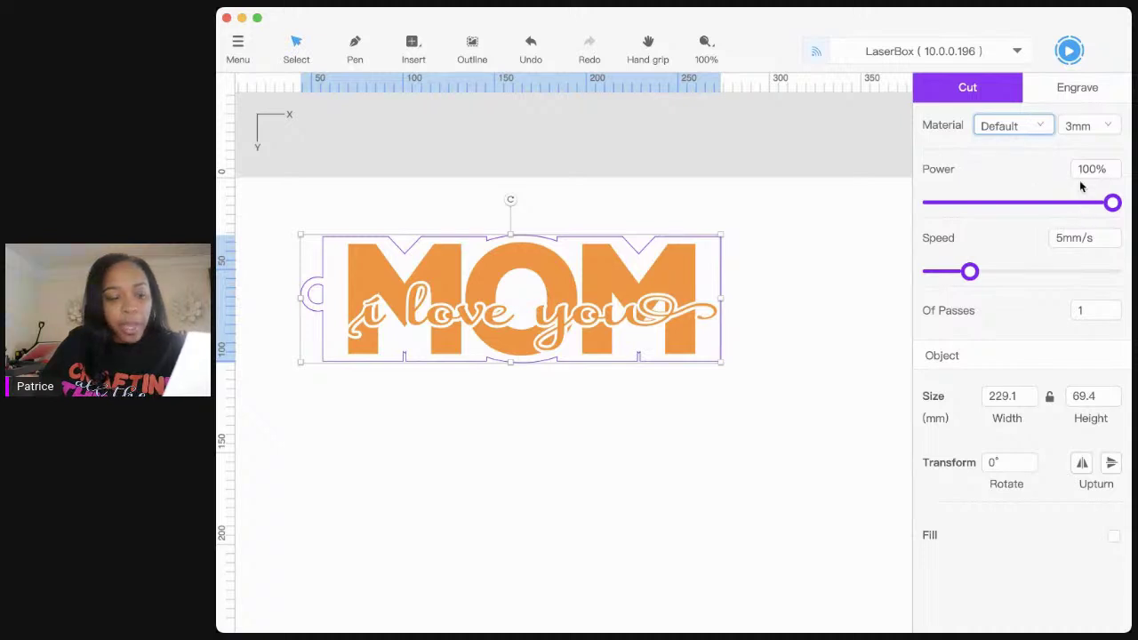
left_click(1042, 133)
left_click(1034, 183)
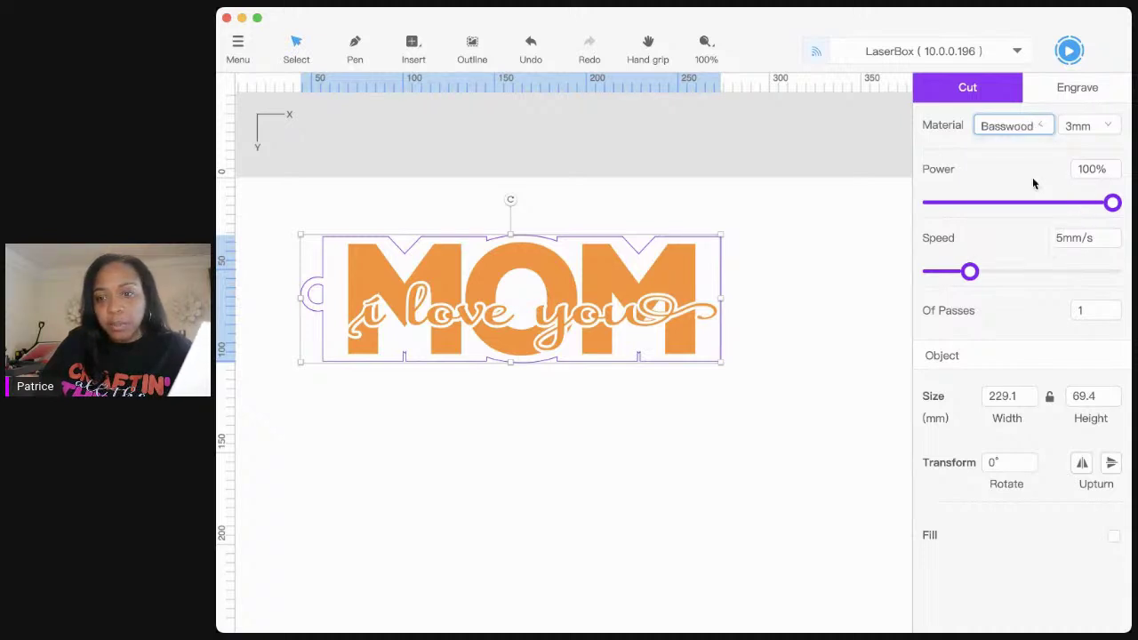
left_click(1102, 132)
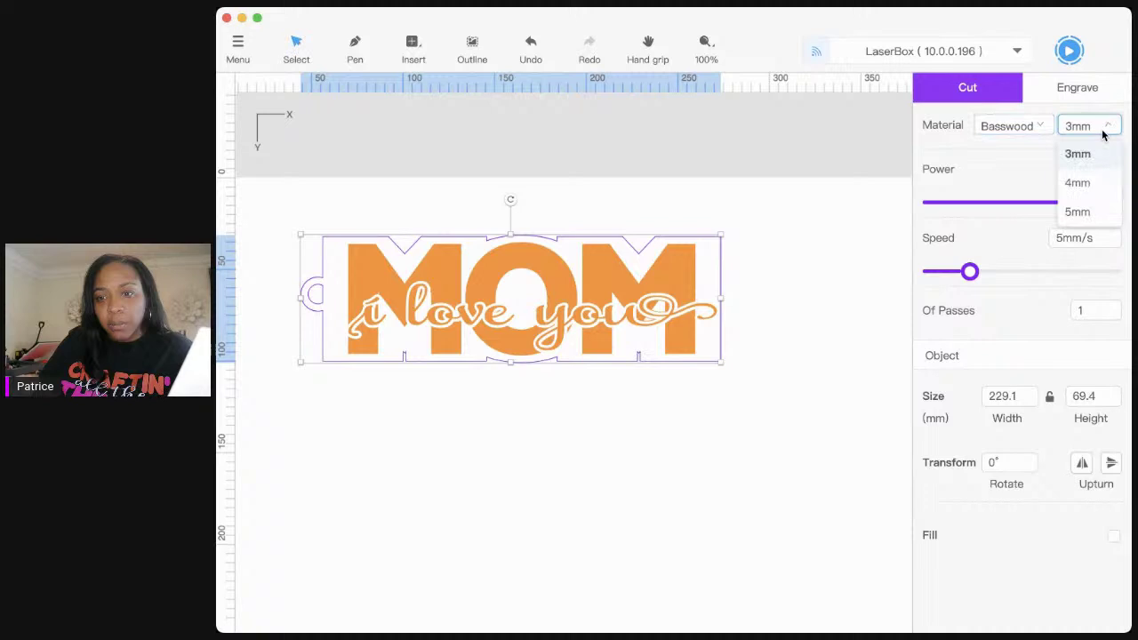
left_click(1102, 131)
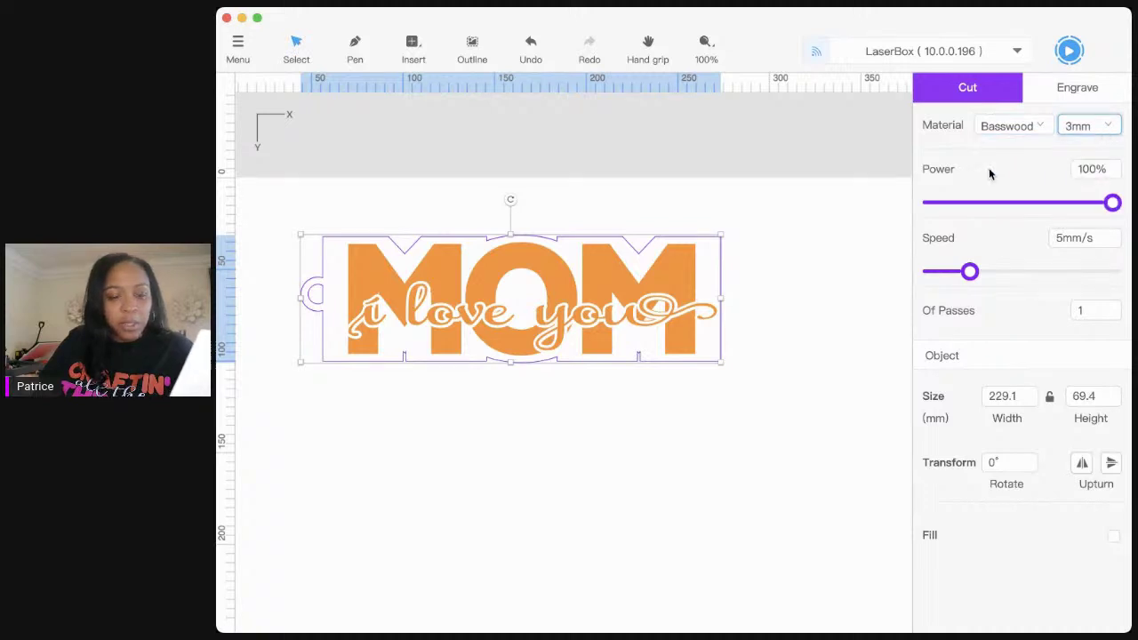
left_click(1102, 130)
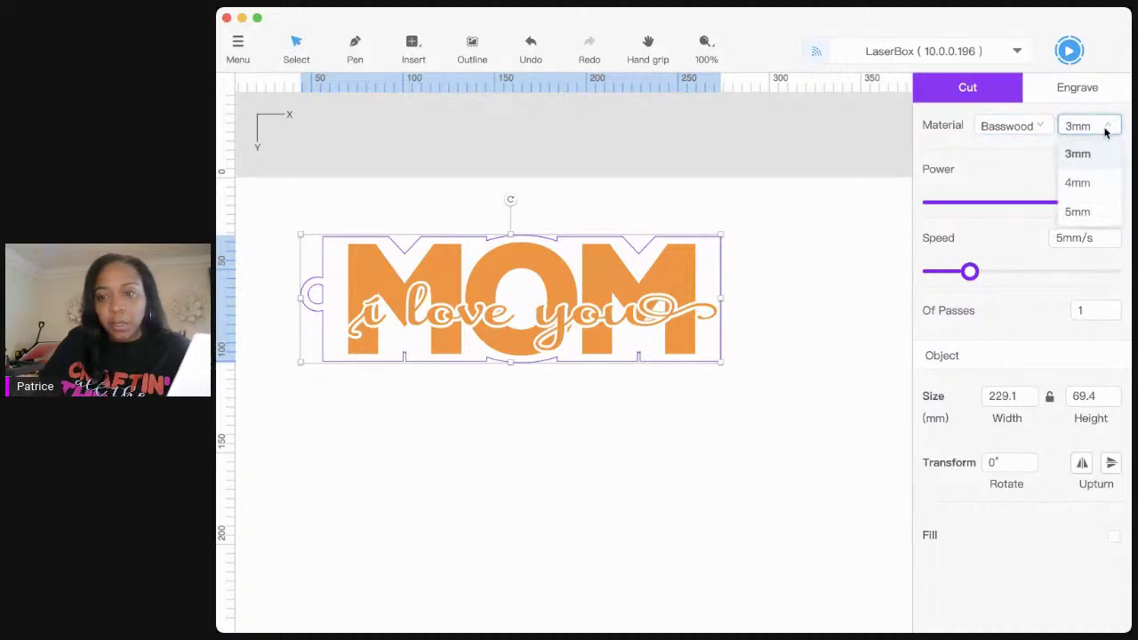
left_click(1008, 166)
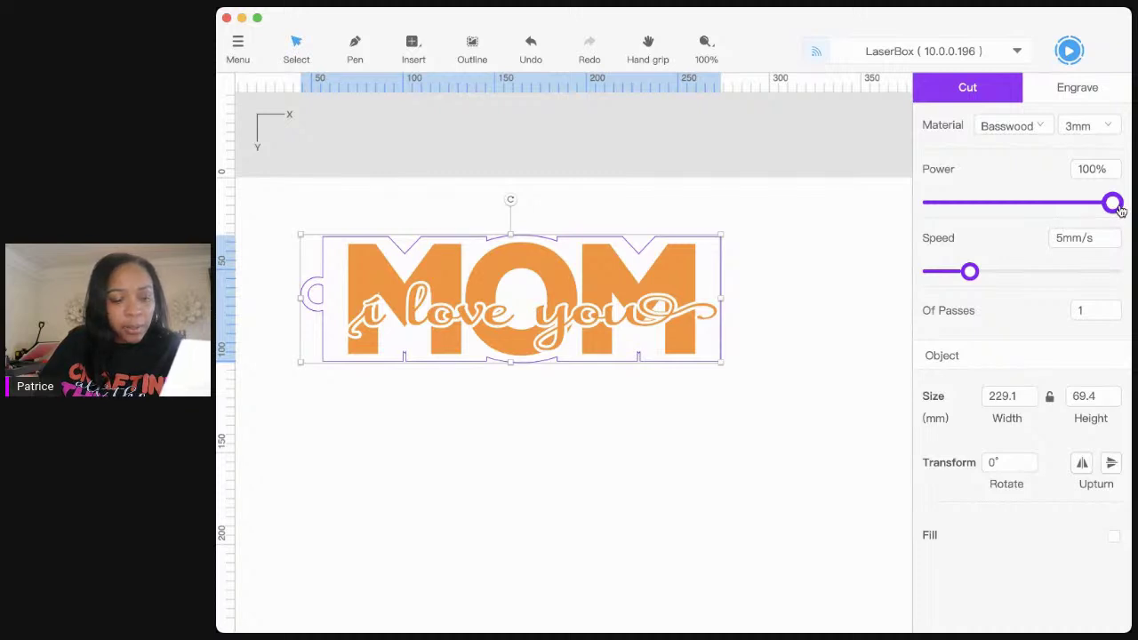
Step: Set the outline's cutting speed to 4 mm/s and its cutting power to 100%
left_click_drag(1119, 209, 1082, 208)
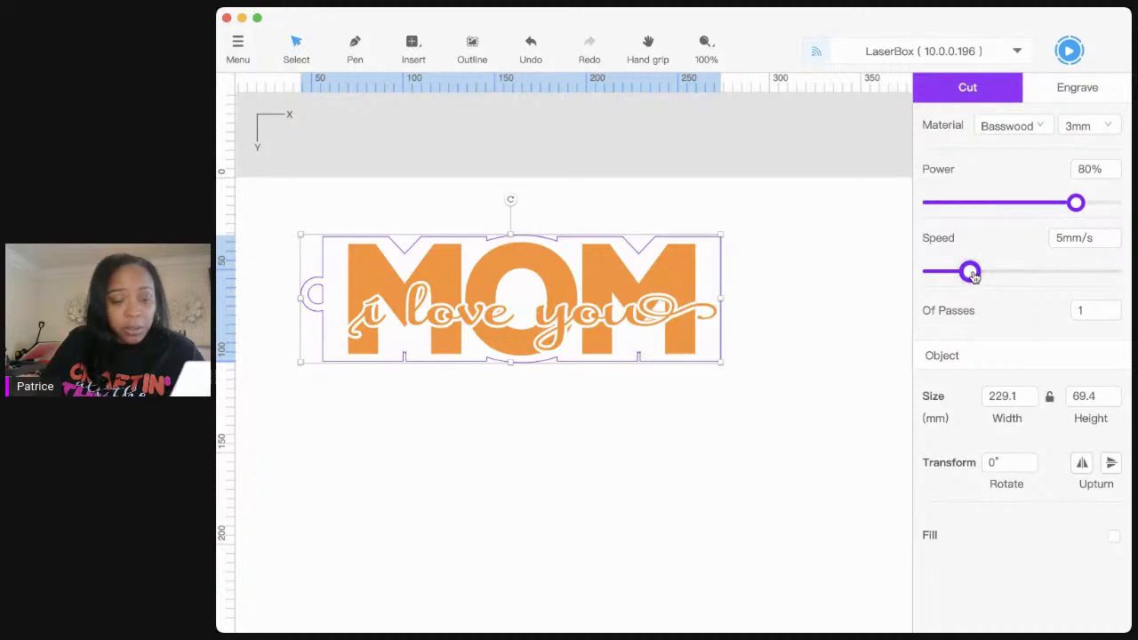
left_click_drag(973, 276, 1121, 280)
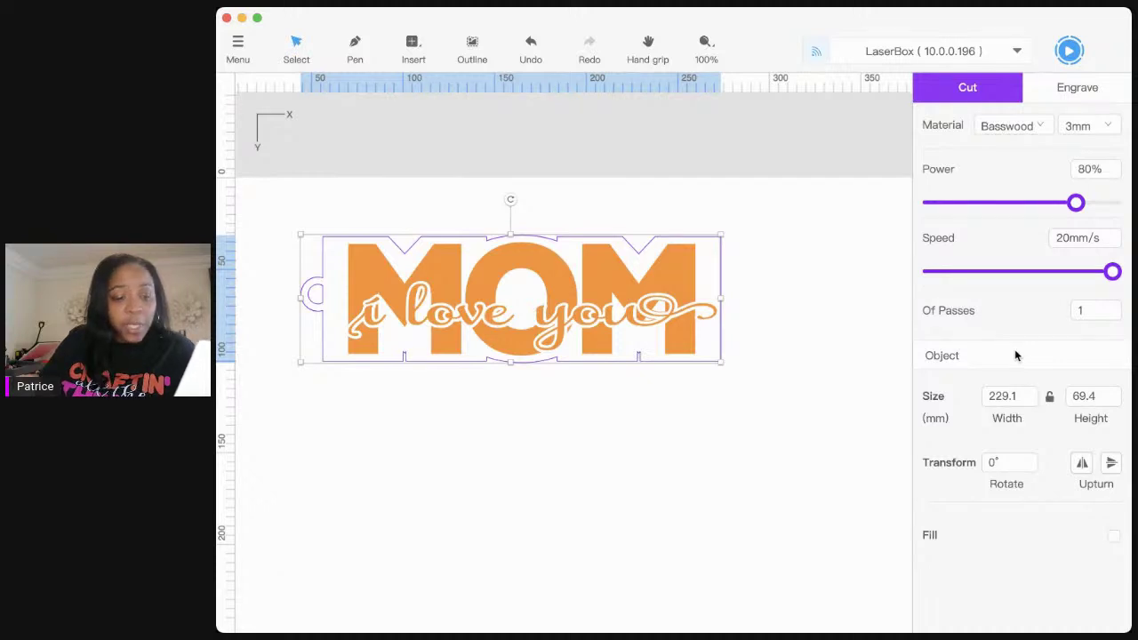
left_click_drag(1110, 272, 1021, 276)
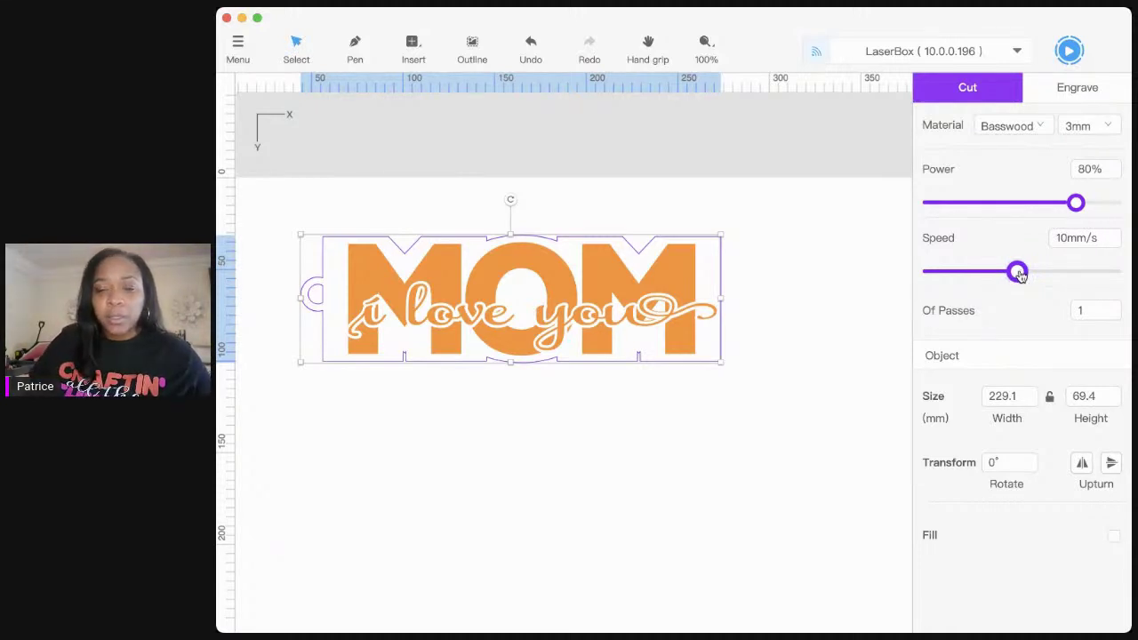
left_click_drag(1012, 279, 959, 276)
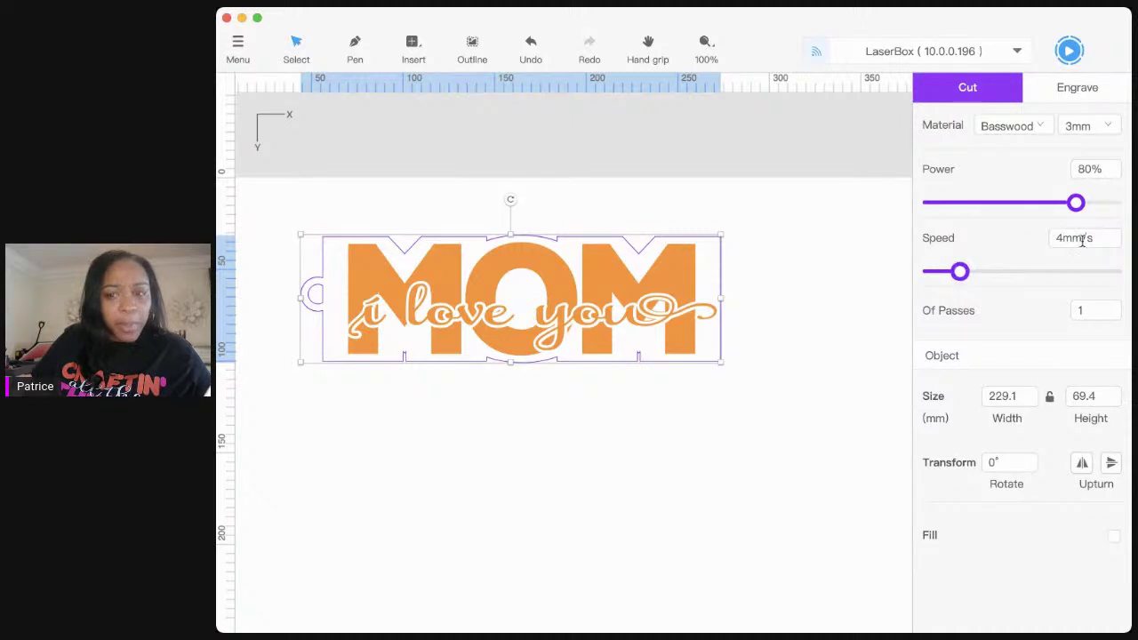
left_click_drag(1077, 203, 1123, 208)
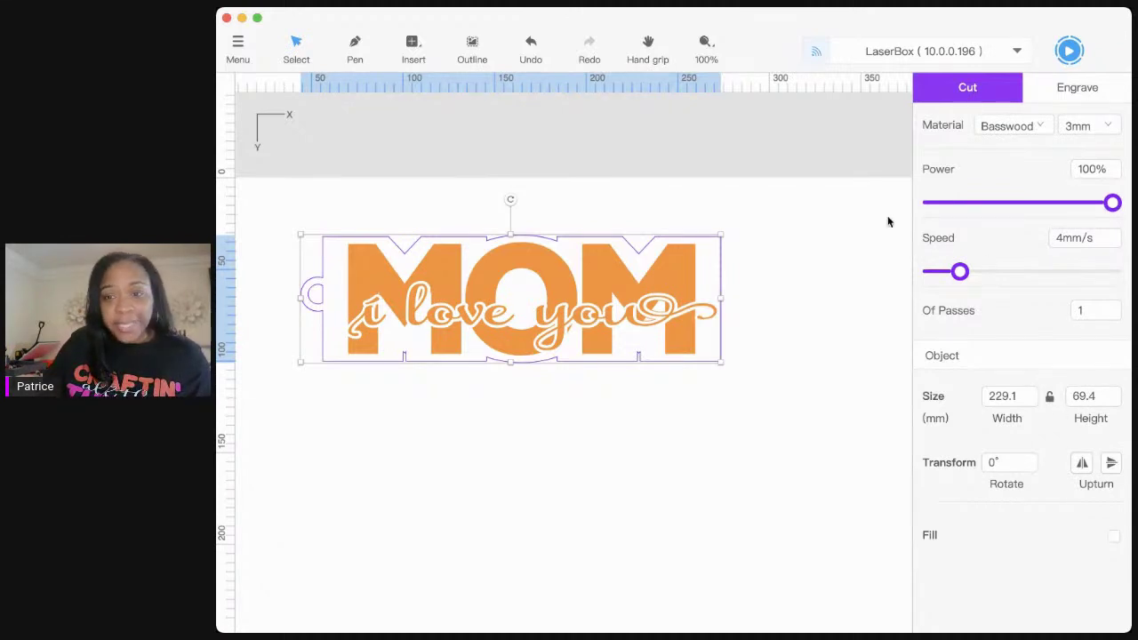
left_click(440, 276)
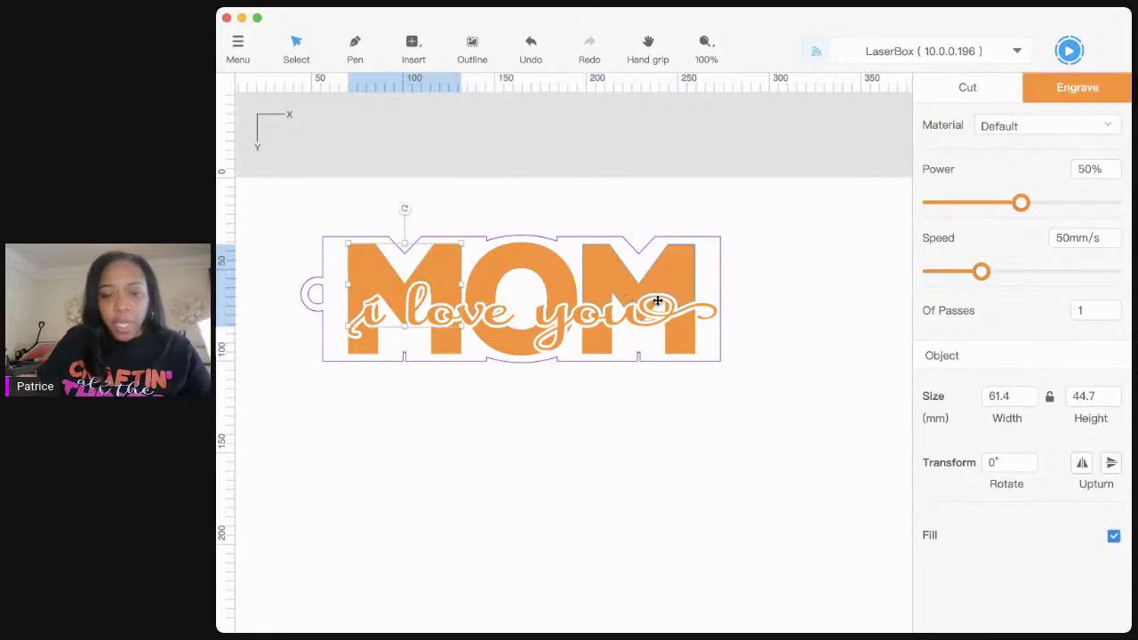
left_click(551, 272, "shift")
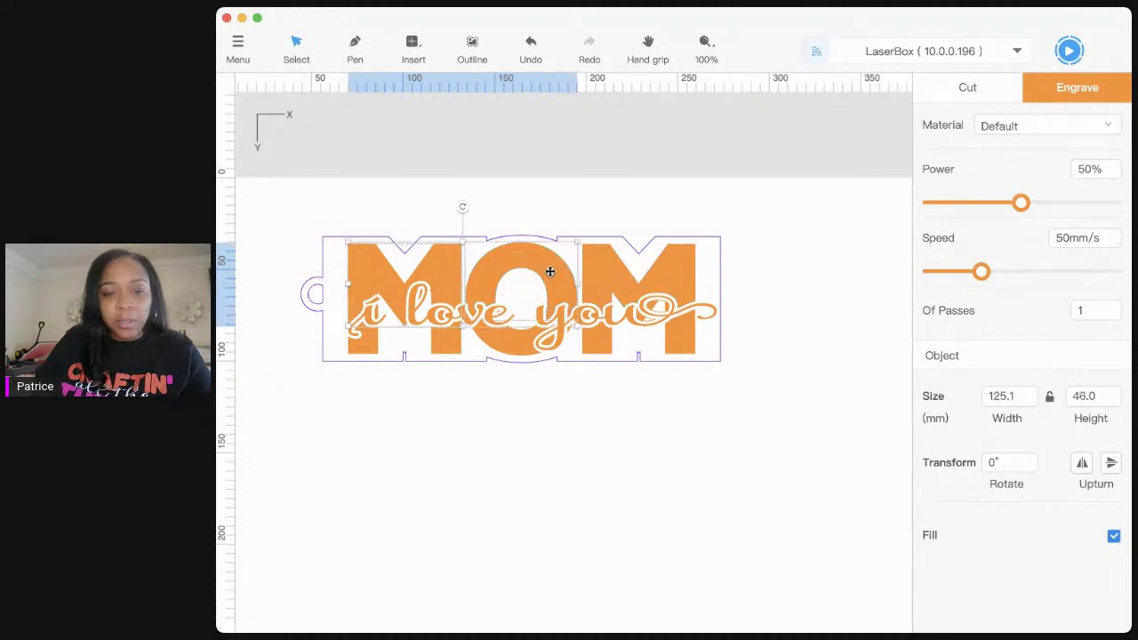
left_click(621, 271, "shift")
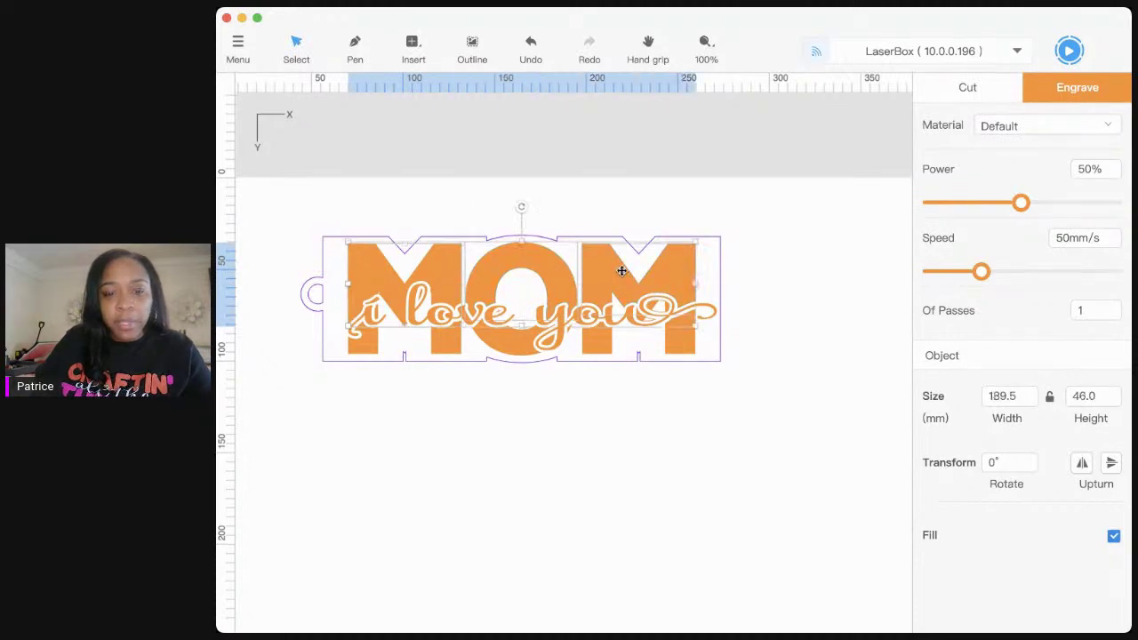
left_click(709, 309, "shift")
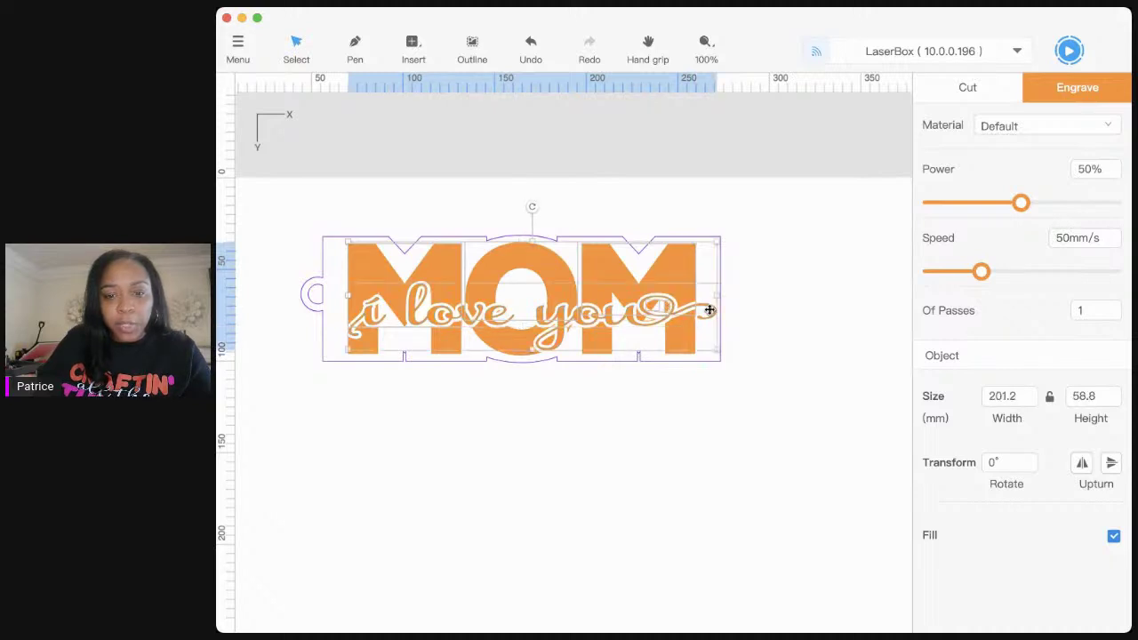
left_click(682, 356, "shift")
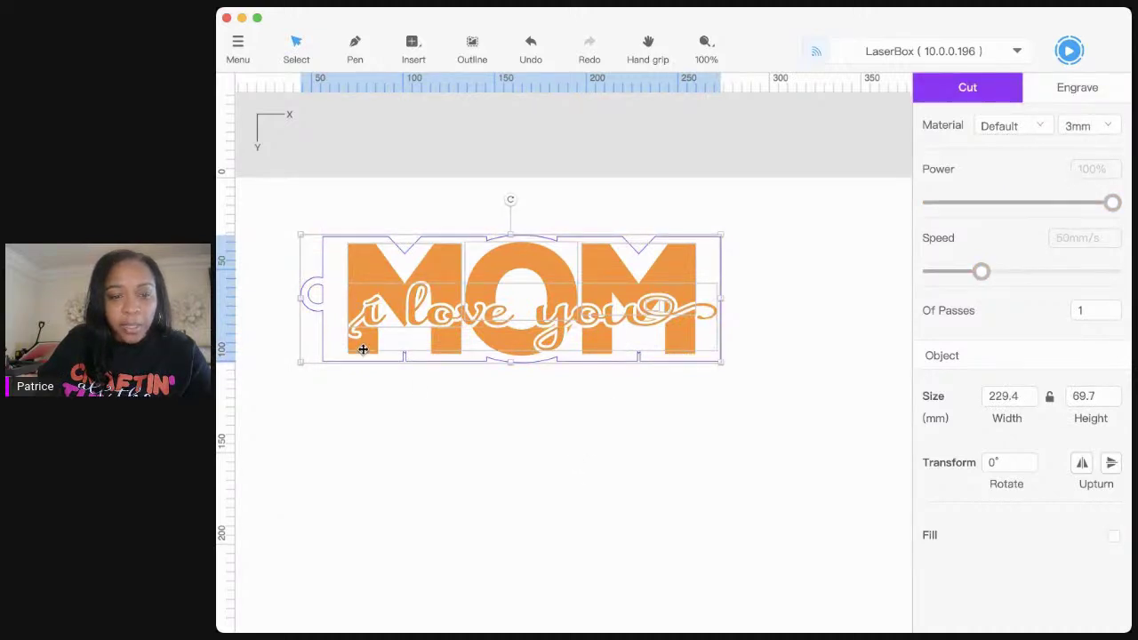
left_click(521, 439)
Step: Try to separate the cut outline from the lettering by moving it below and selecting the whole lettering, and undo that move
left_click_drag(320, 305, 340, 543)
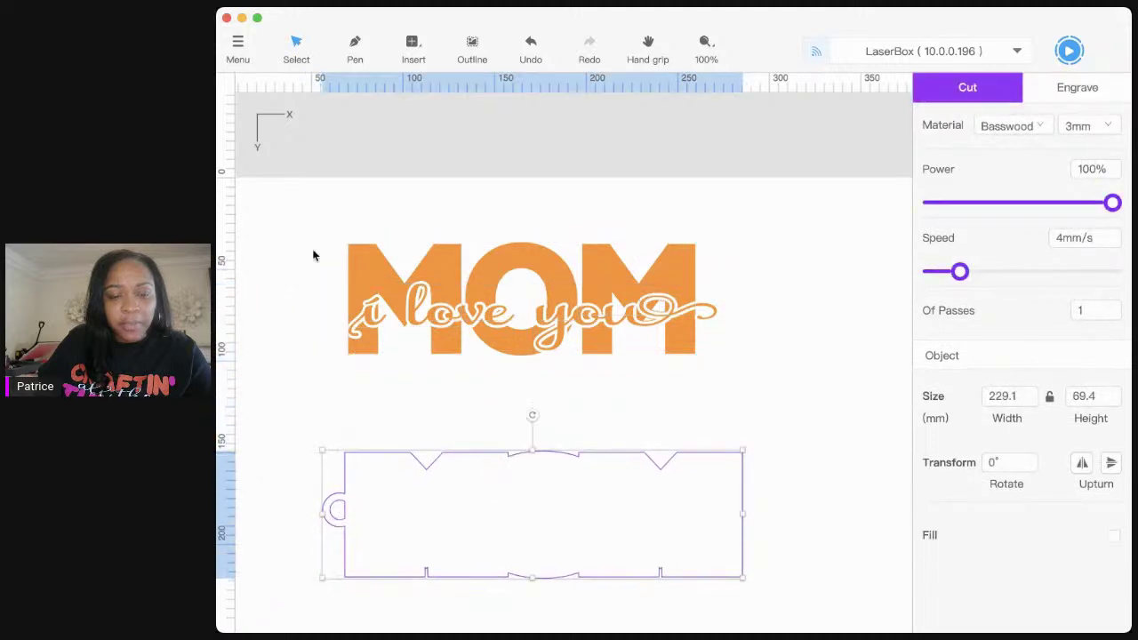
left_click_drag(317, 216, 719, 392)
right_click(641, 292)
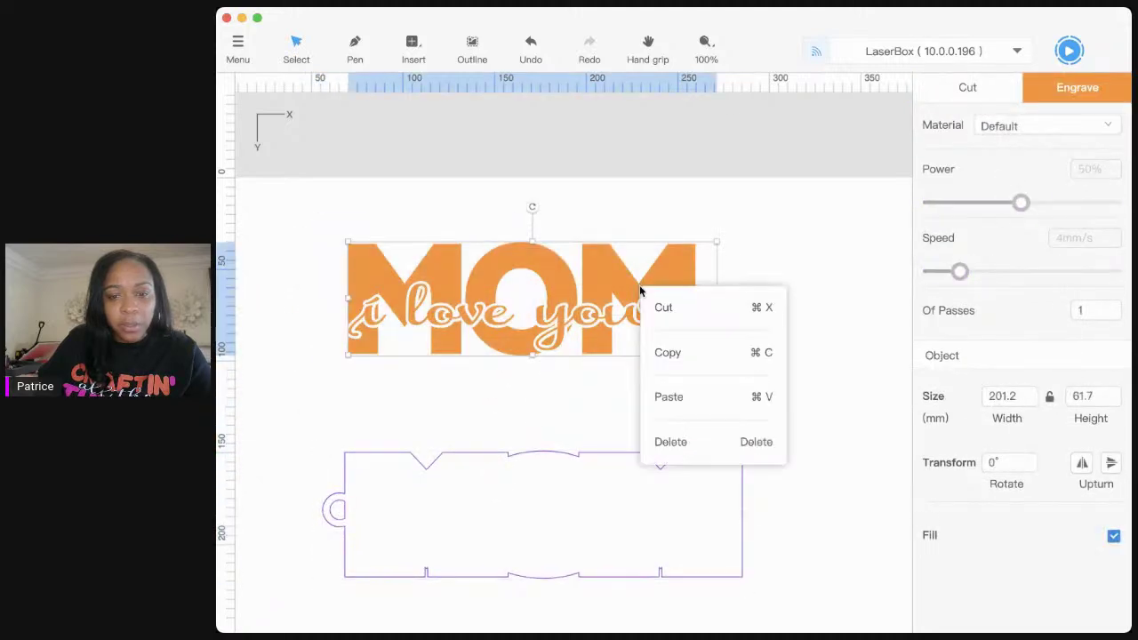
left_click(772, 228)
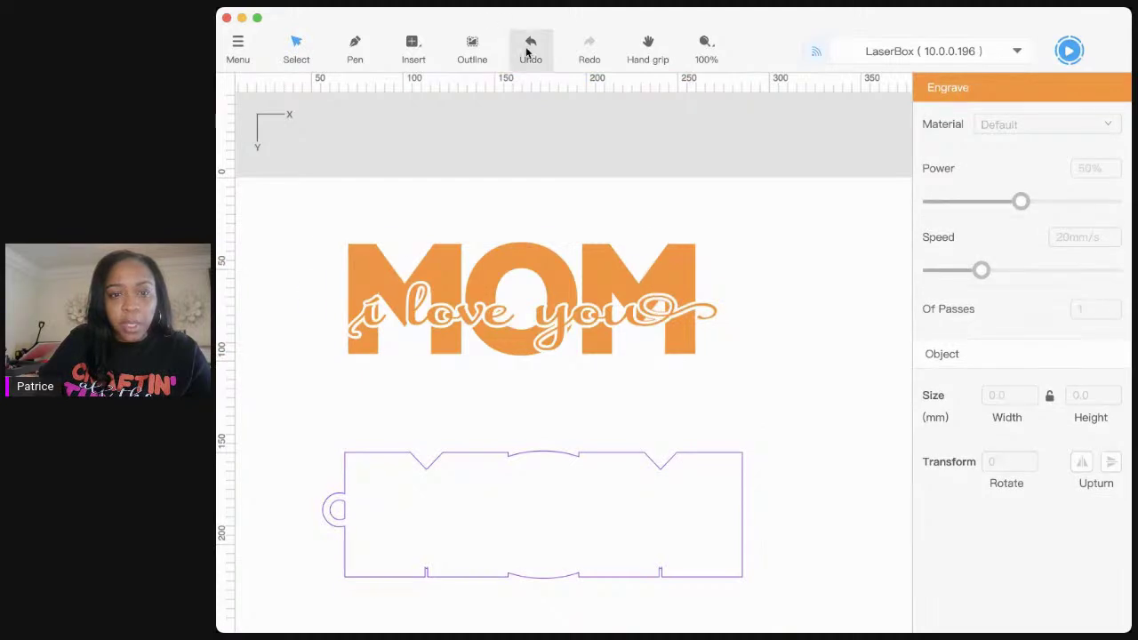
left_click(528, 50)
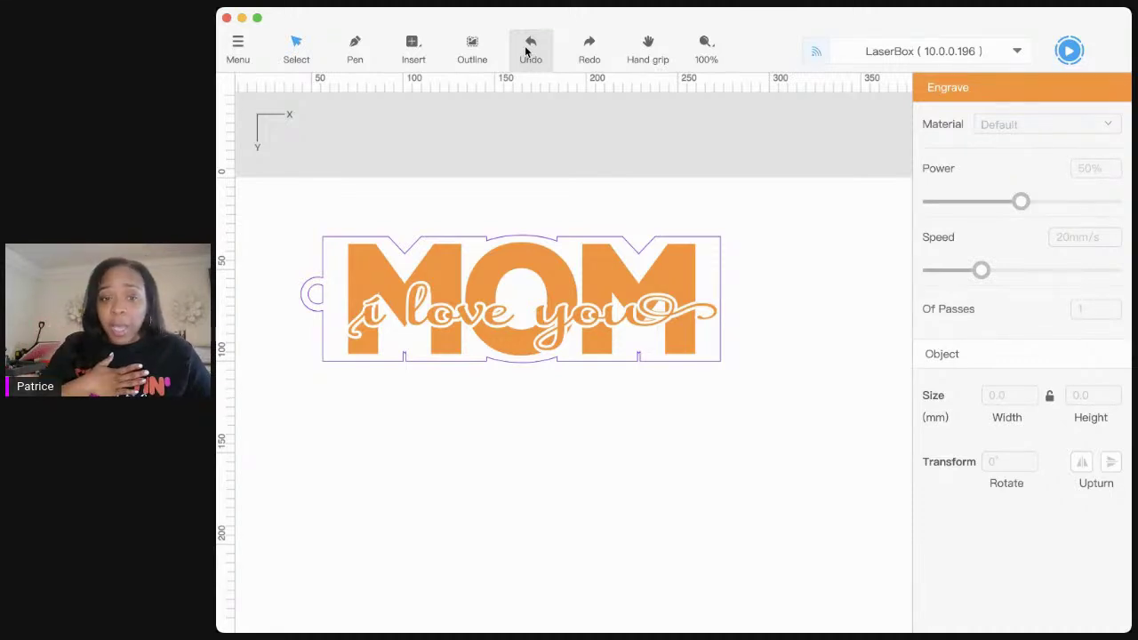
left_click(420, 44)
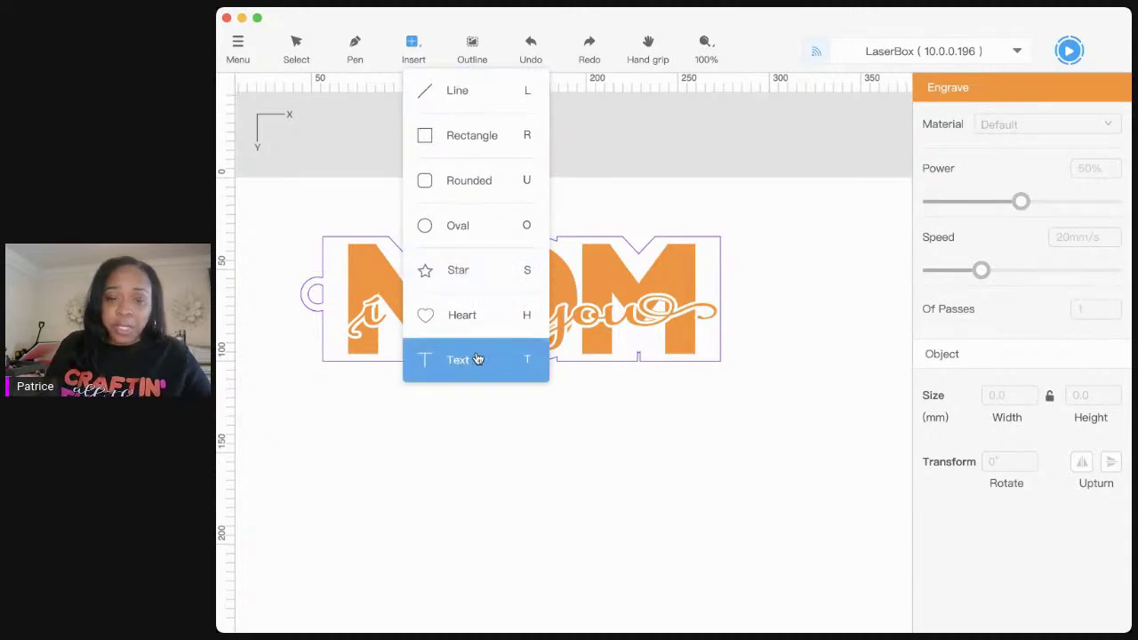
left_click(744, 446)
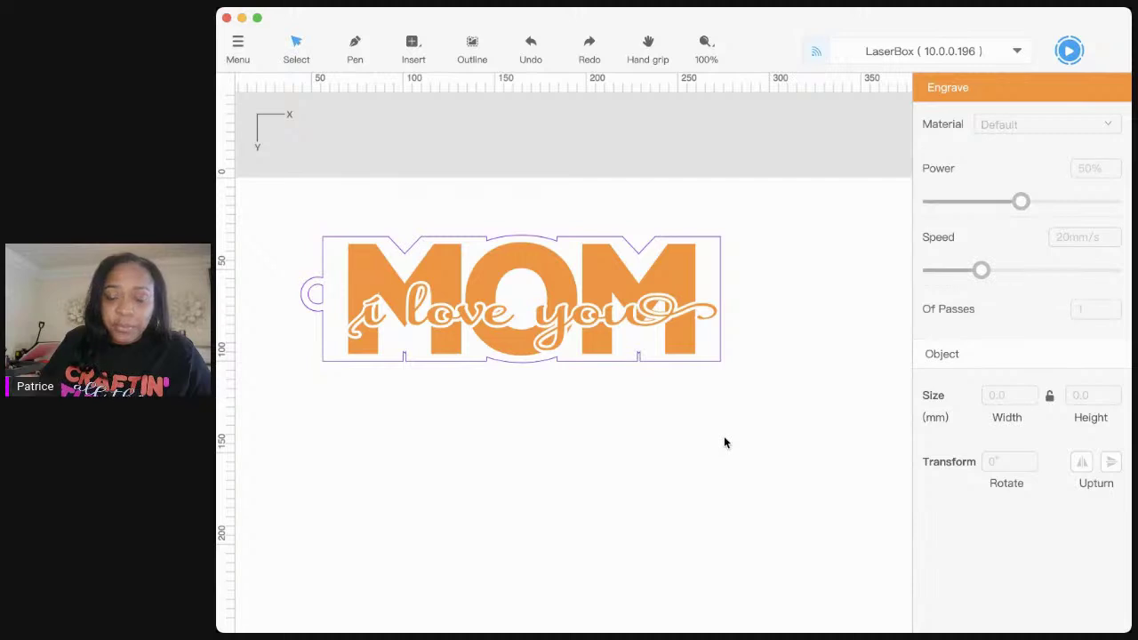
Step: Try to select all the MOM letter pieces and the "i love you" script together without the outline, and clear the selection
left_click(433, 277)
left_click(514, 265, "shift")
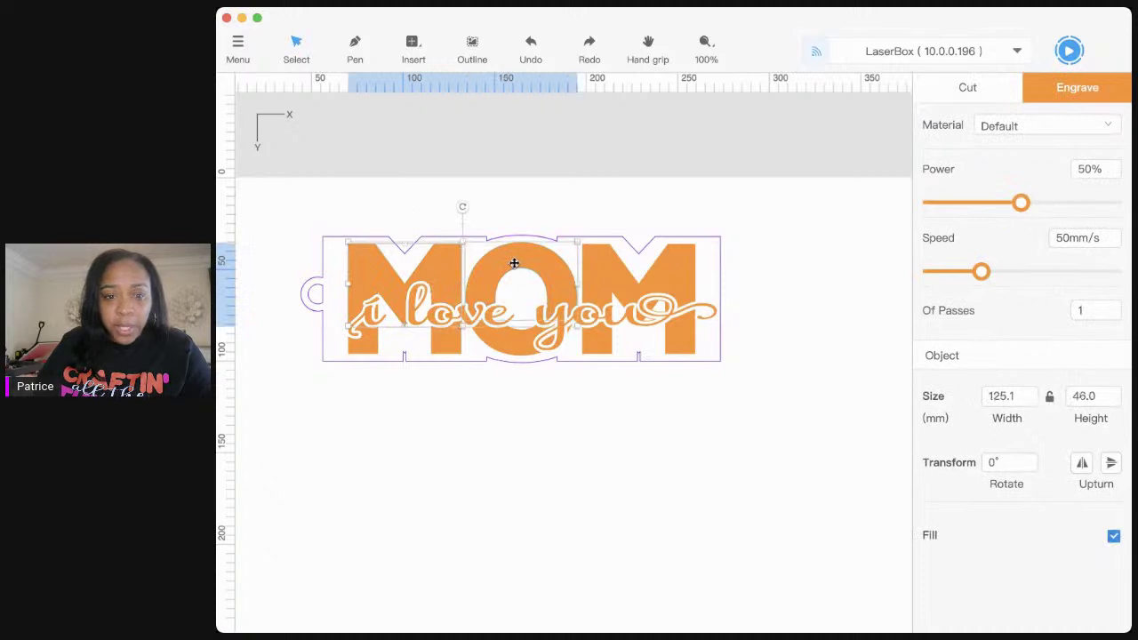
left_click(625, 279, "shift")
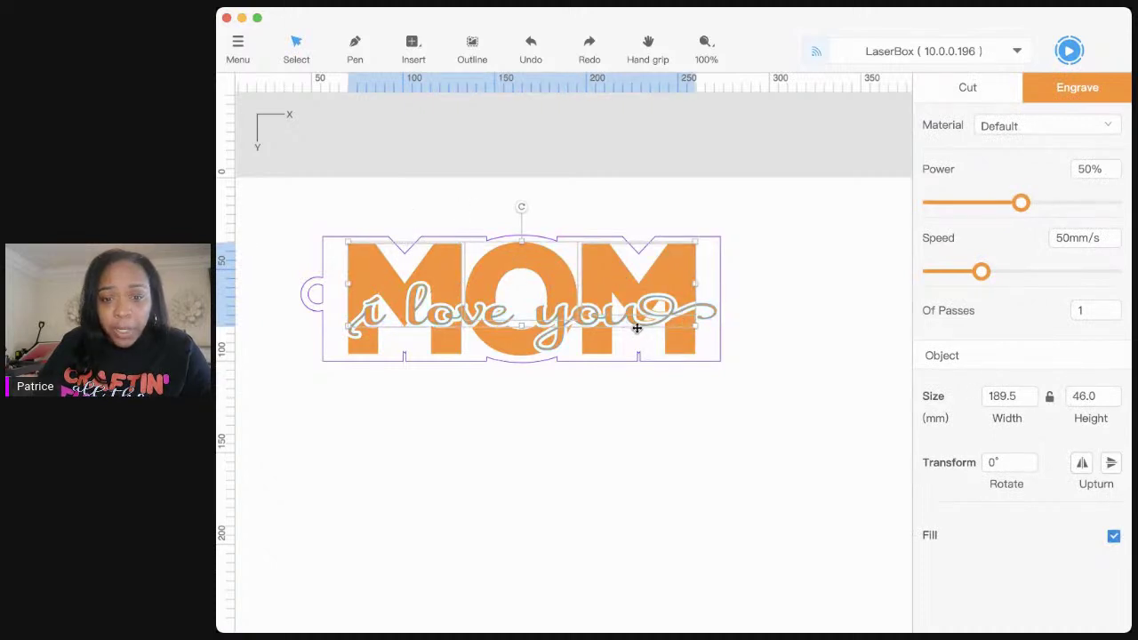
left_click(559, 346, "shift")
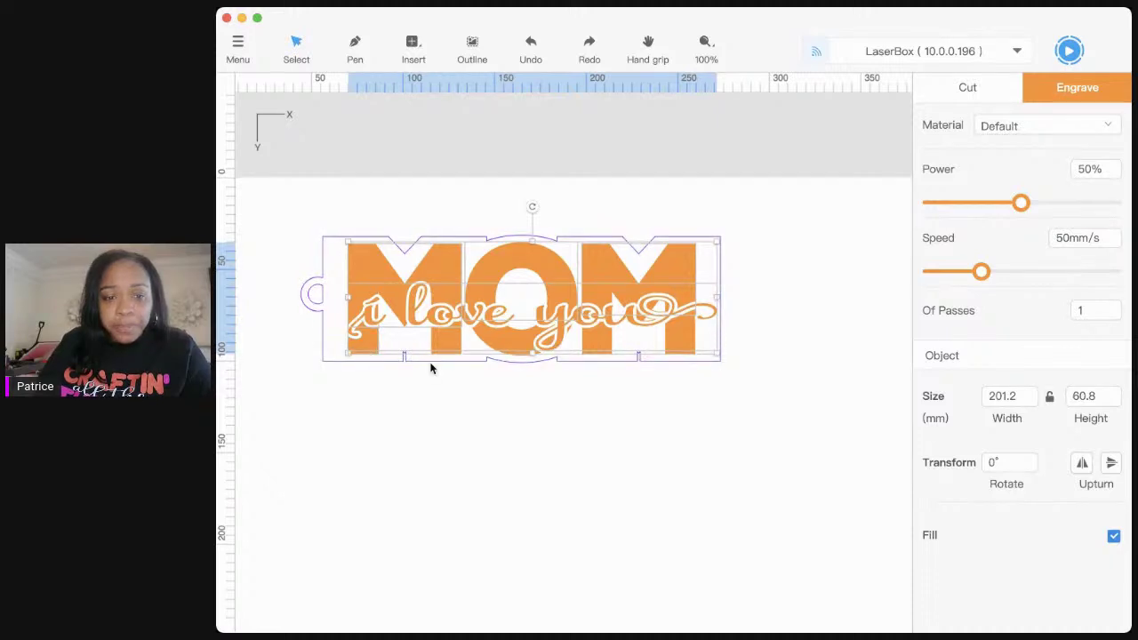
left_click(514, 354, "shift")
left_click(592, 356, "shift")
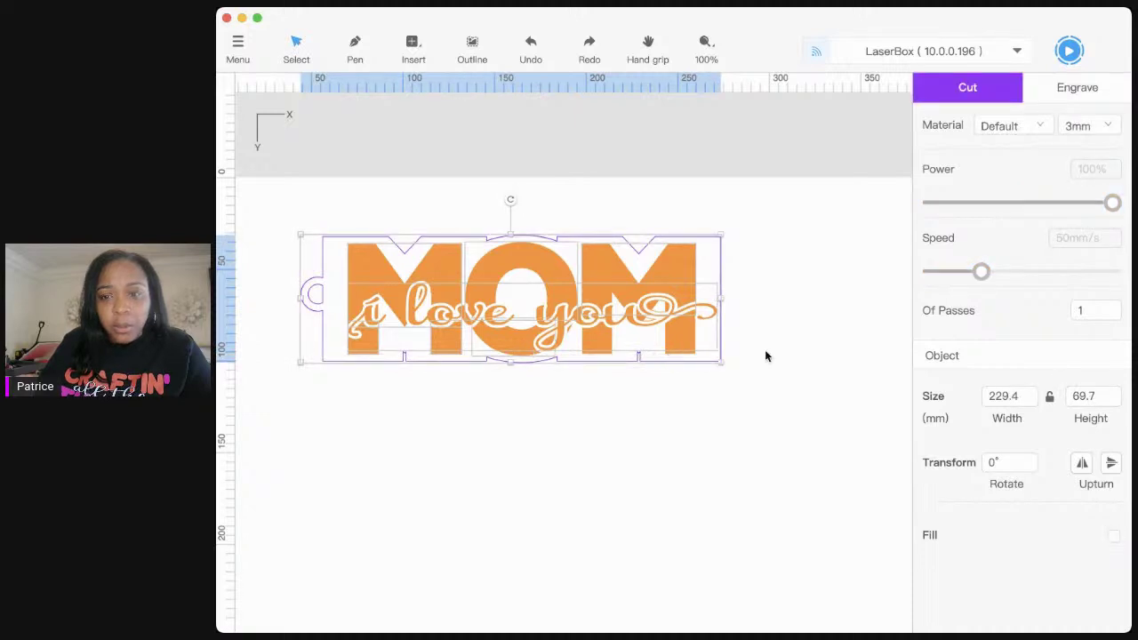
left_click(813, 355)
Step: Set the engraving power to 80% and the speed to 100 mm/s for the upper part of the first M
left_click(380, 293)
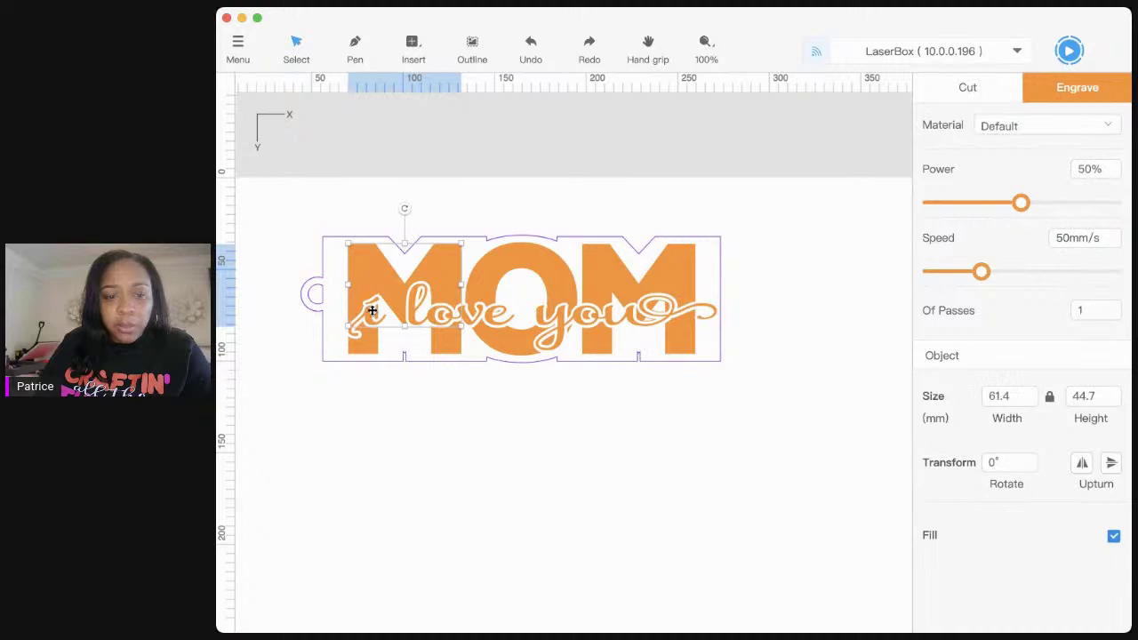
left_click(373, 308)
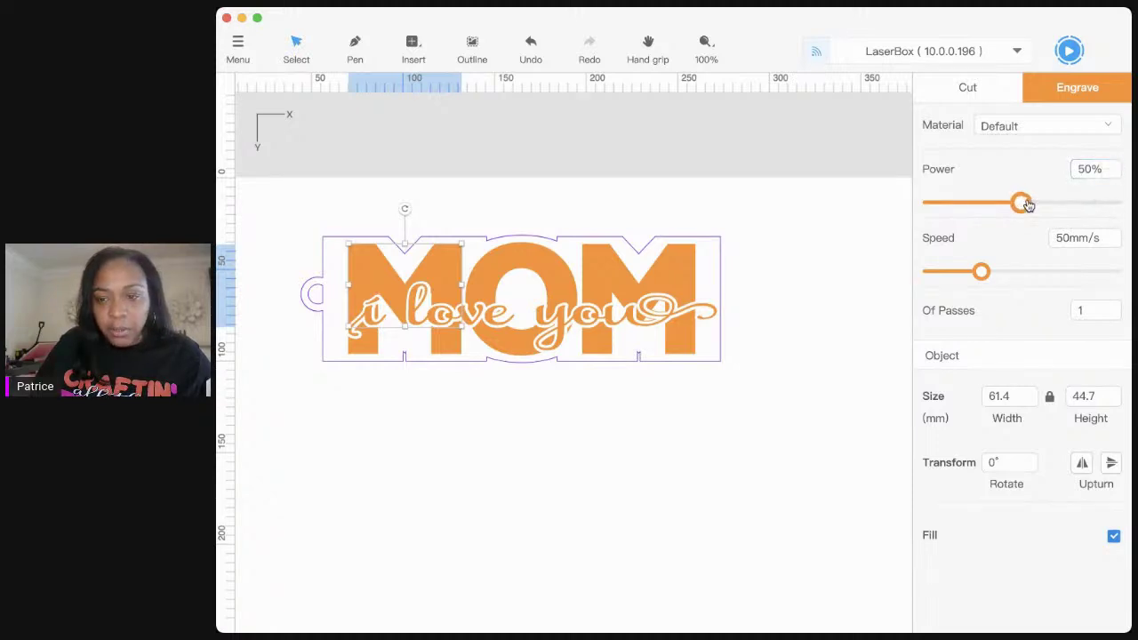
left_click_drag(1022, 204, 1083, 216)
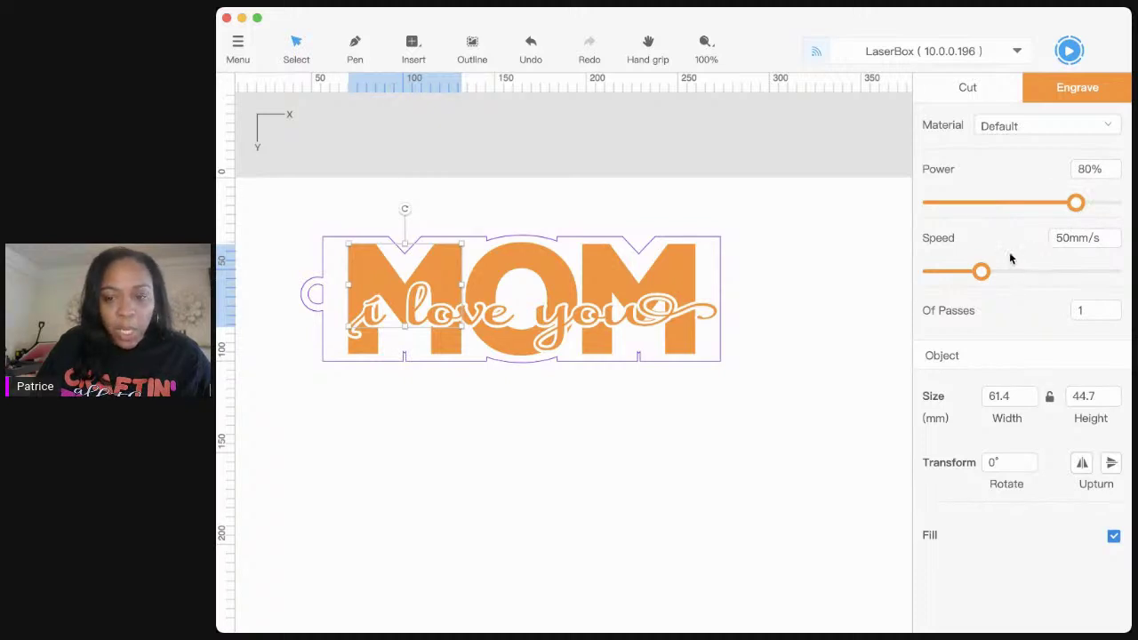
left_click_drag(981, 271, 1034, 272)
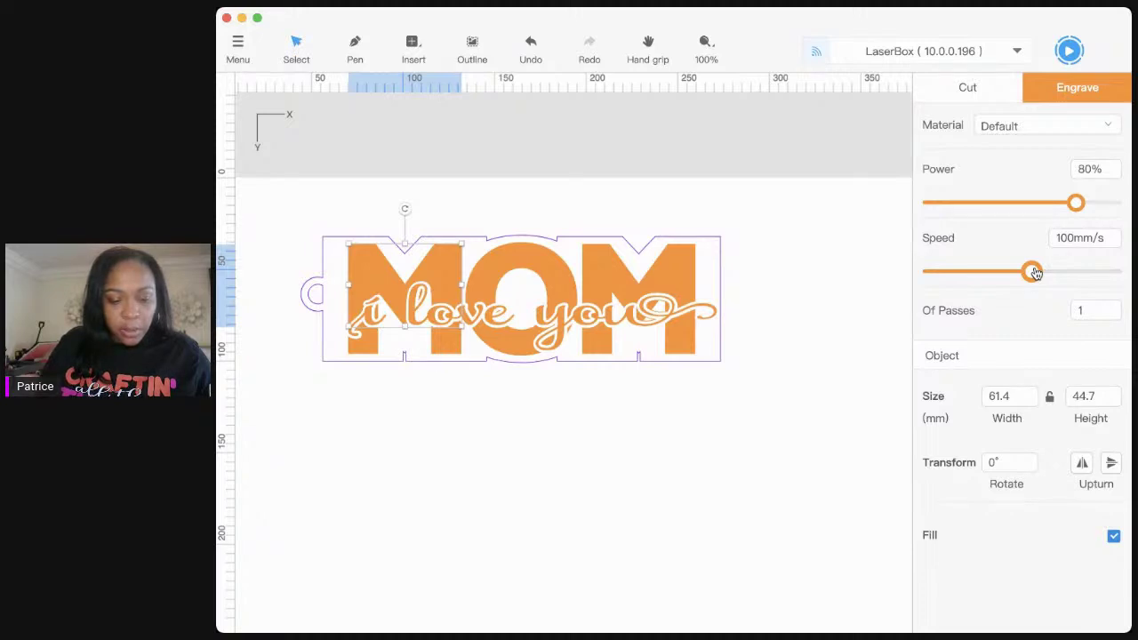
left_click(806, 304)
Step: Examine the engraving power and speed of each MOM letter piece and of the "i love you" script
left_click(613, 279)
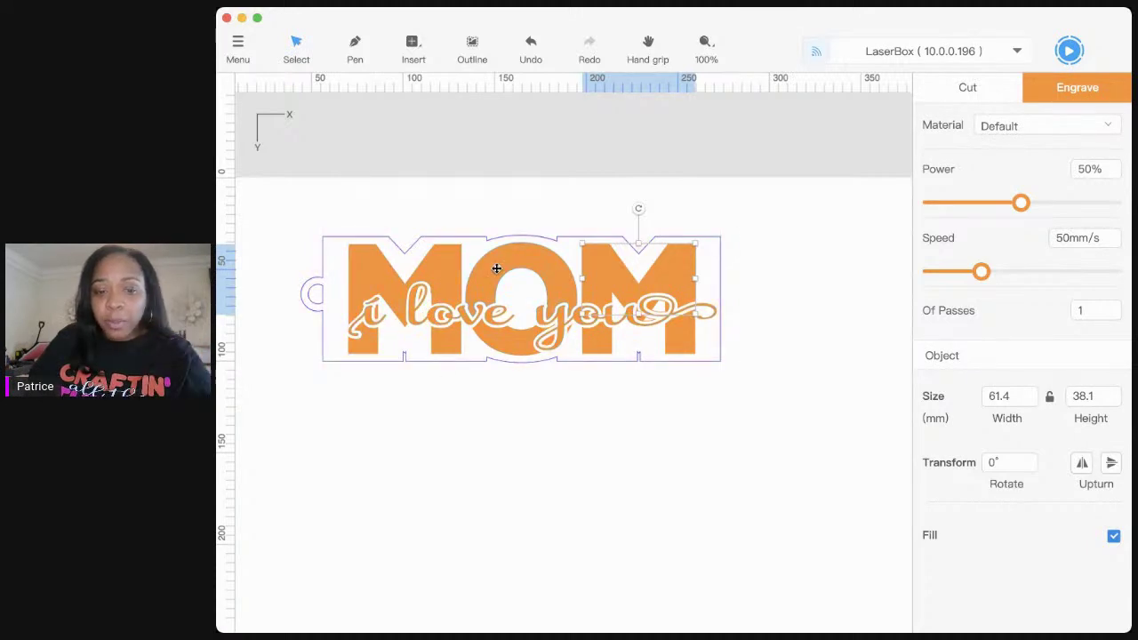
left_click(444, 284)
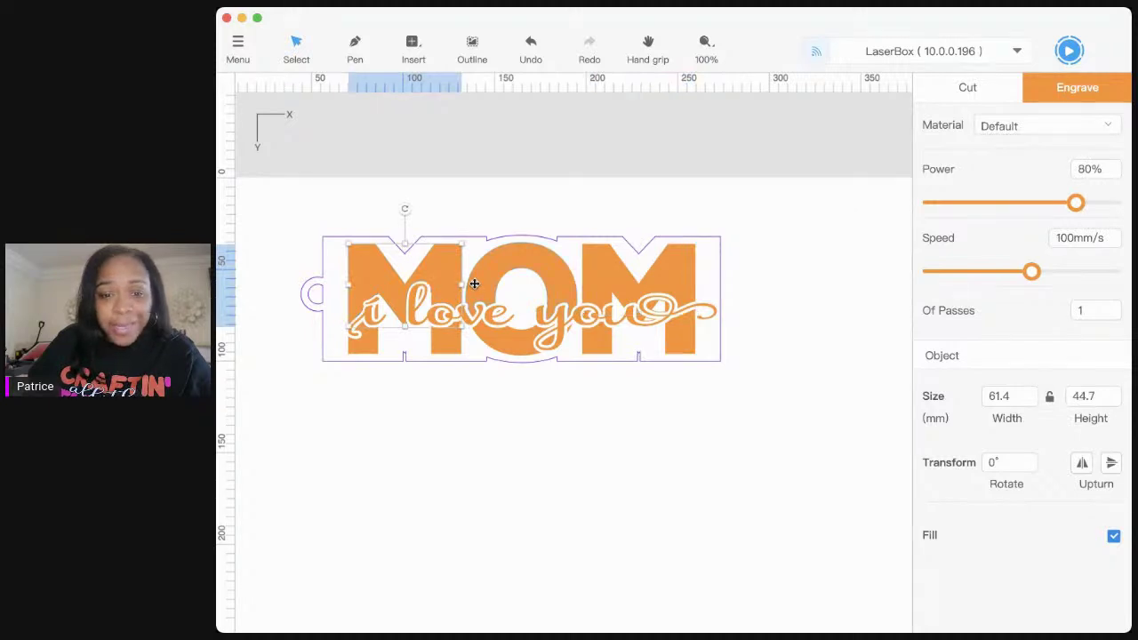
left_click(477, 281)
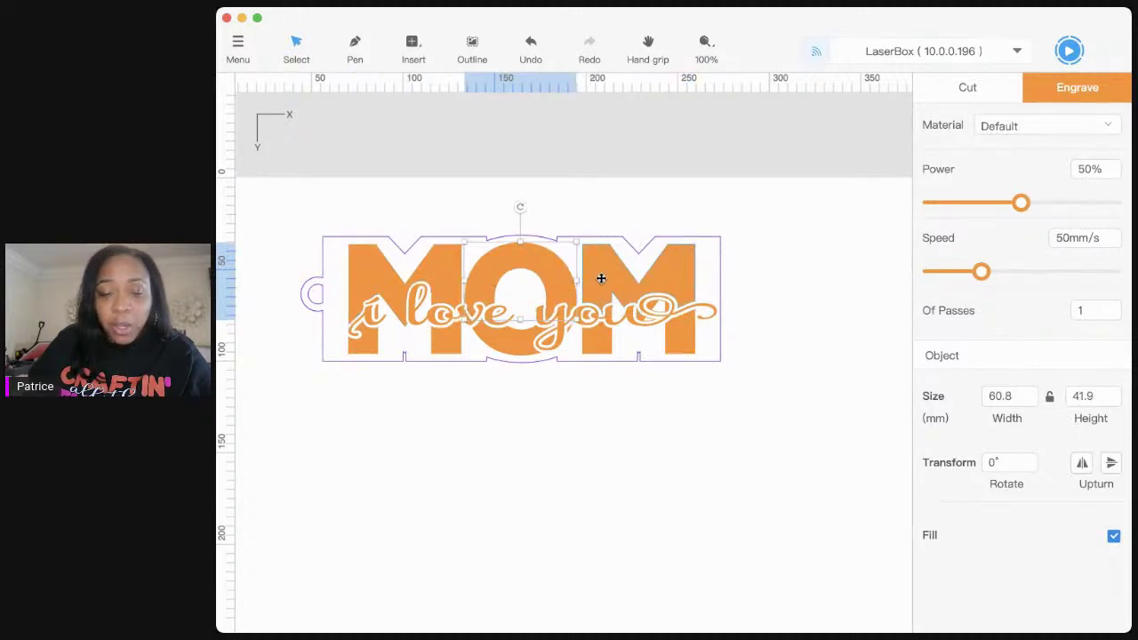
left_click(632, 320)
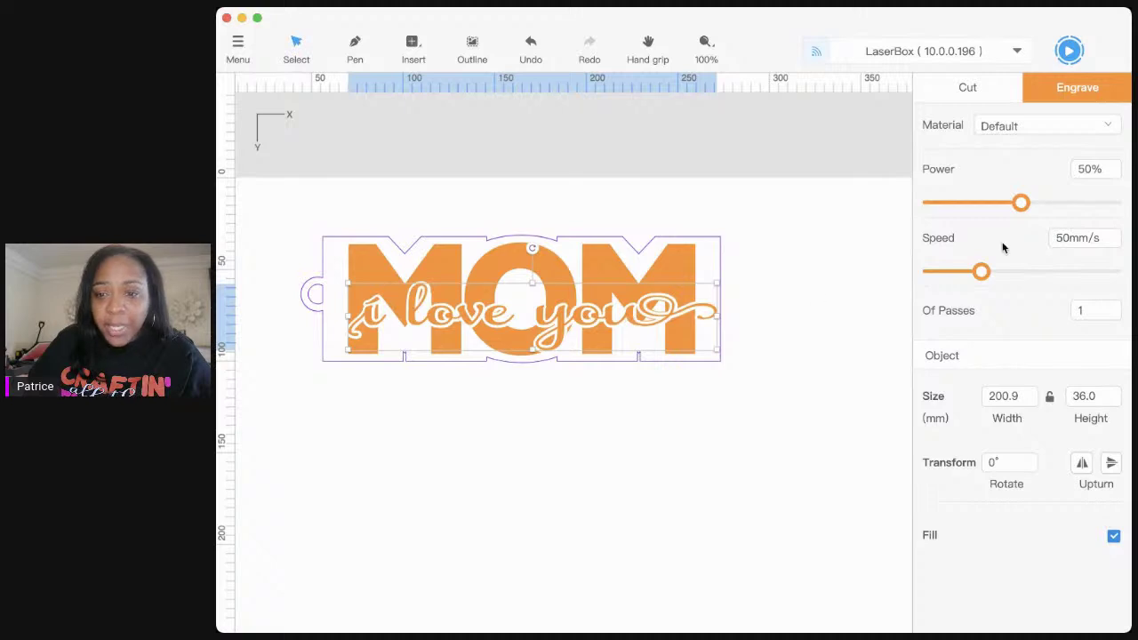
left_click(803, 415)
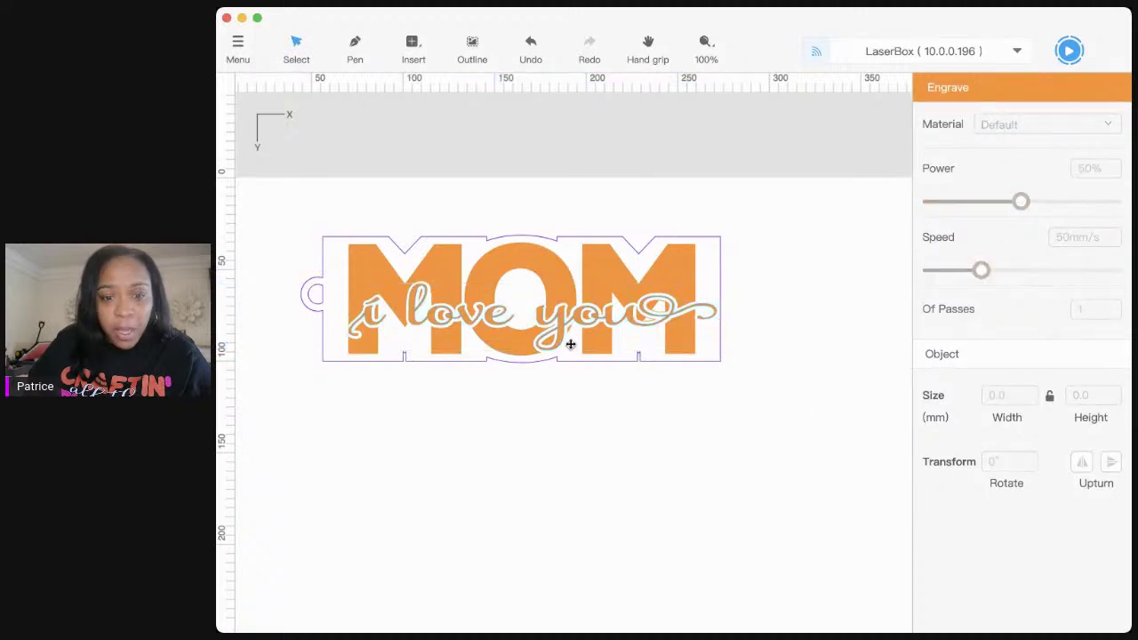
left_click(559, 342)
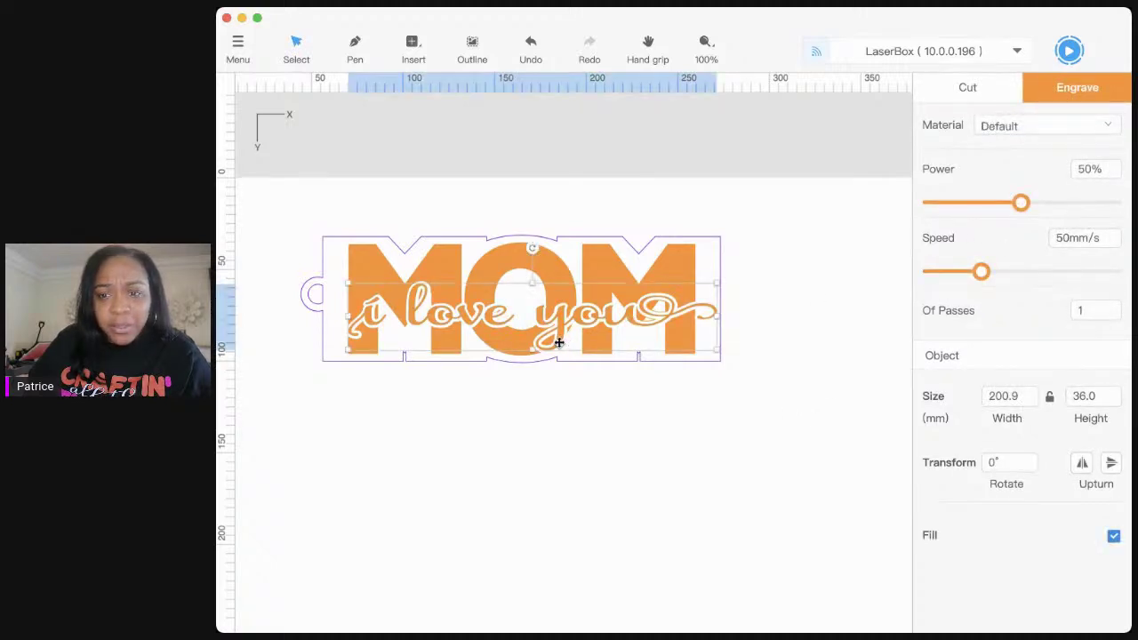
left_click(596, 376)
left_click(594, 345)
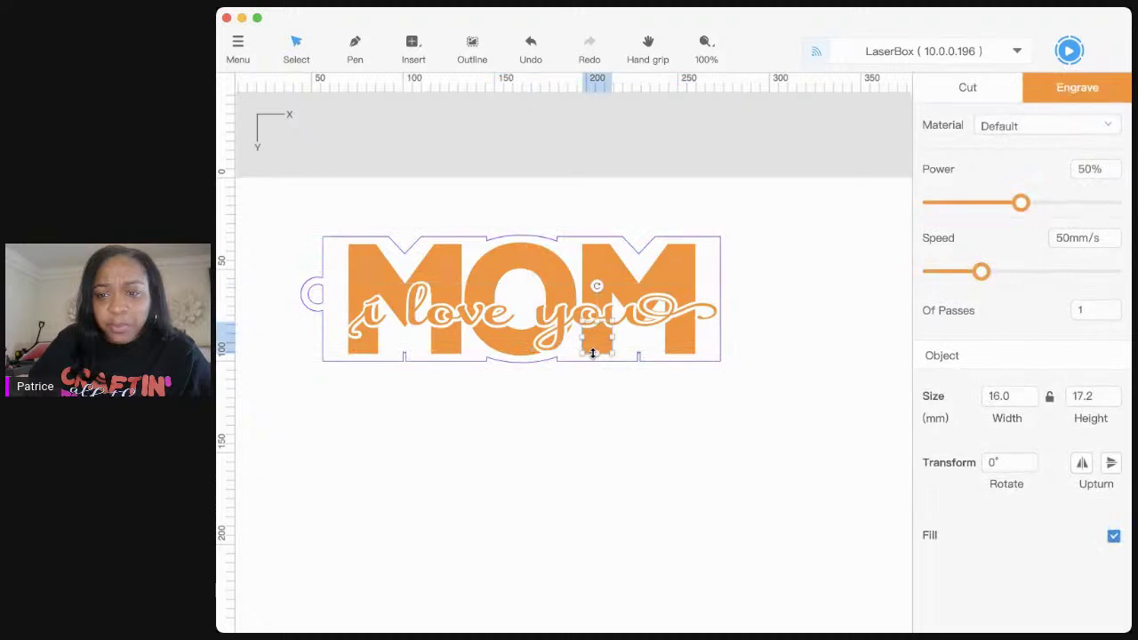
left_click(682, 338)
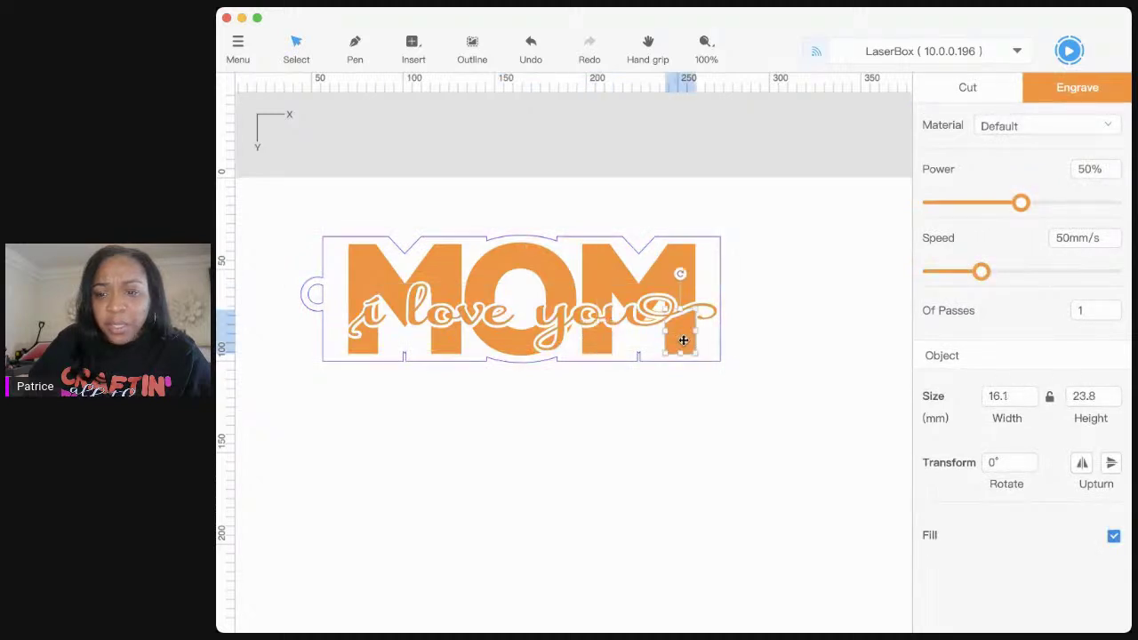
left_click(521, 258)
left_click(444, 349)
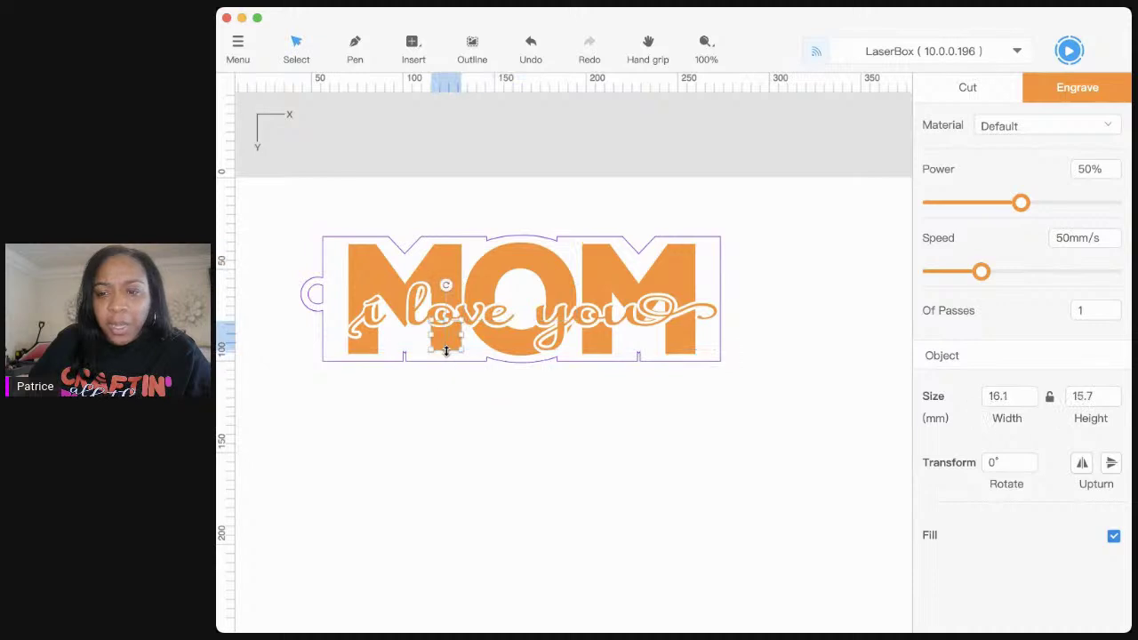
left_click(366, 343)
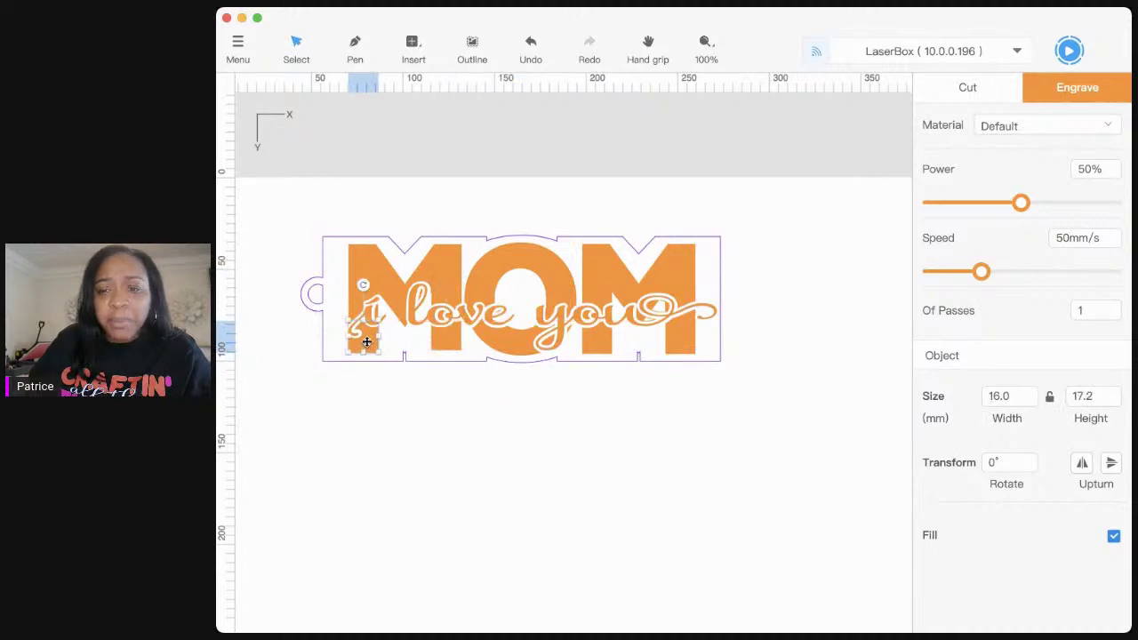
left_click(379, 284)
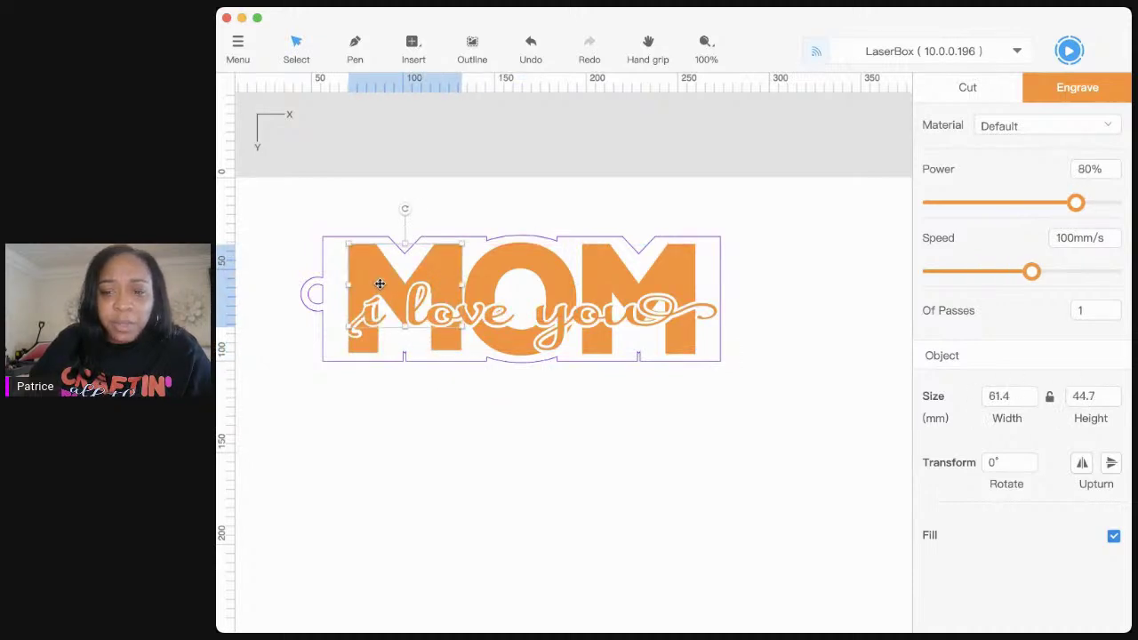
left_click(369, 337)
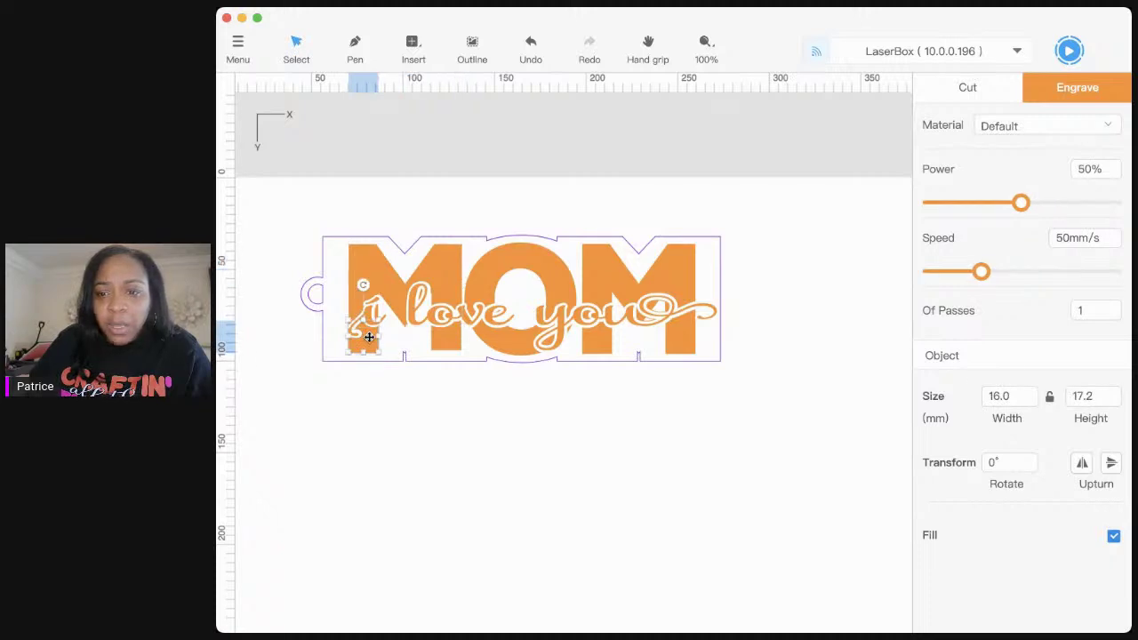
Step: Set the "i love you" script's engraving power to 80% and its speed to 100 mm/s
left_click(561, 325)
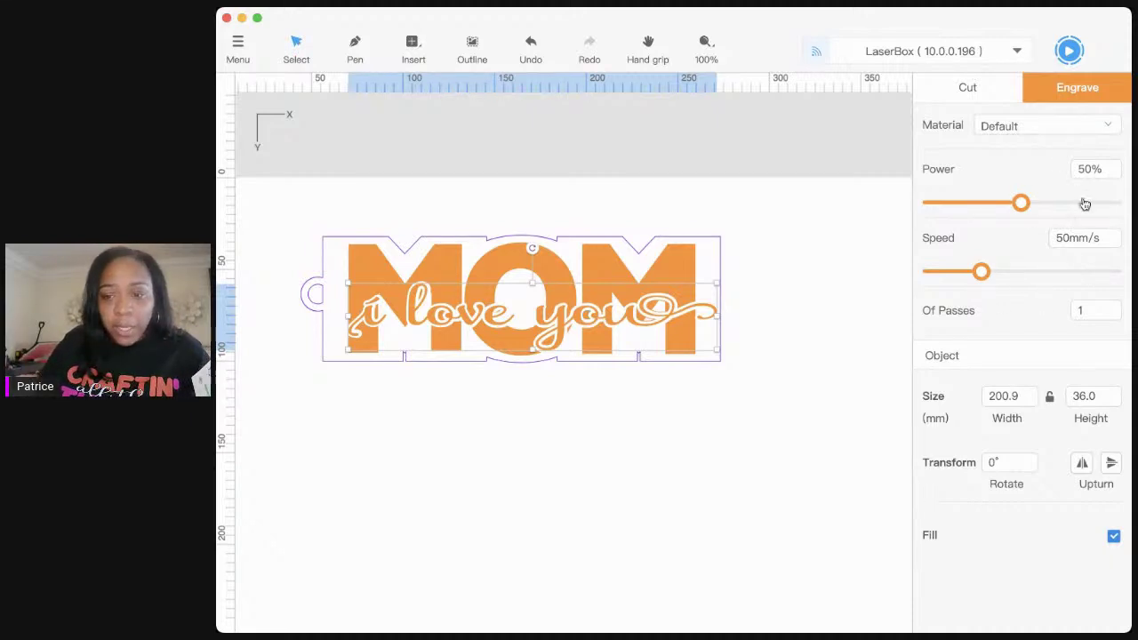
left_click_drag(1020, 203, 1076, 216)
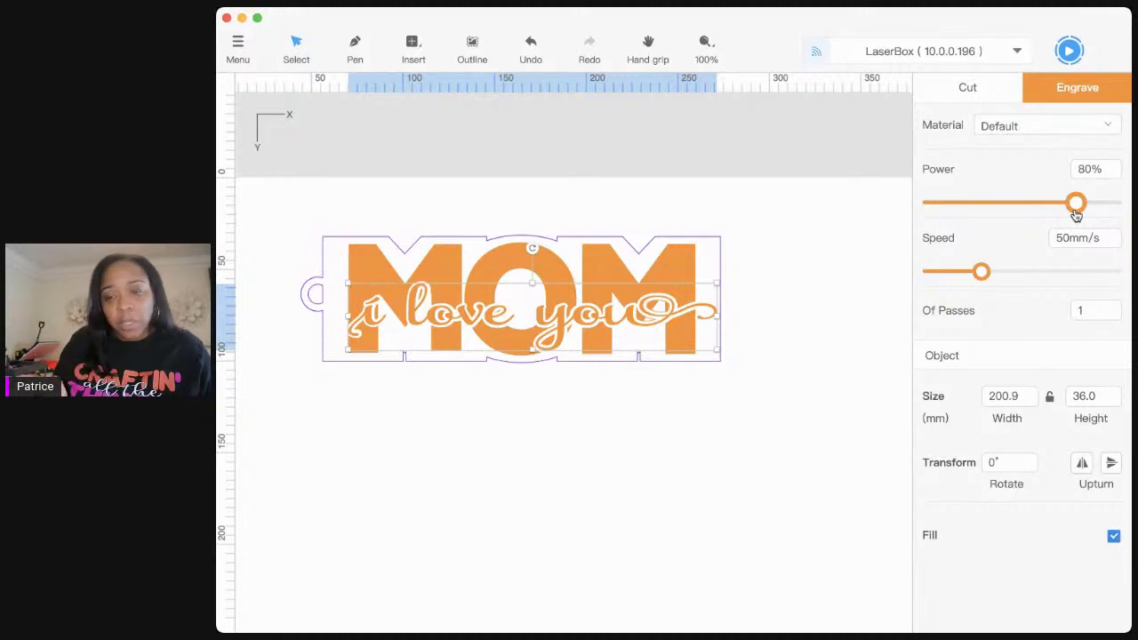
left_click_drag(982, 271, 1036, 282)
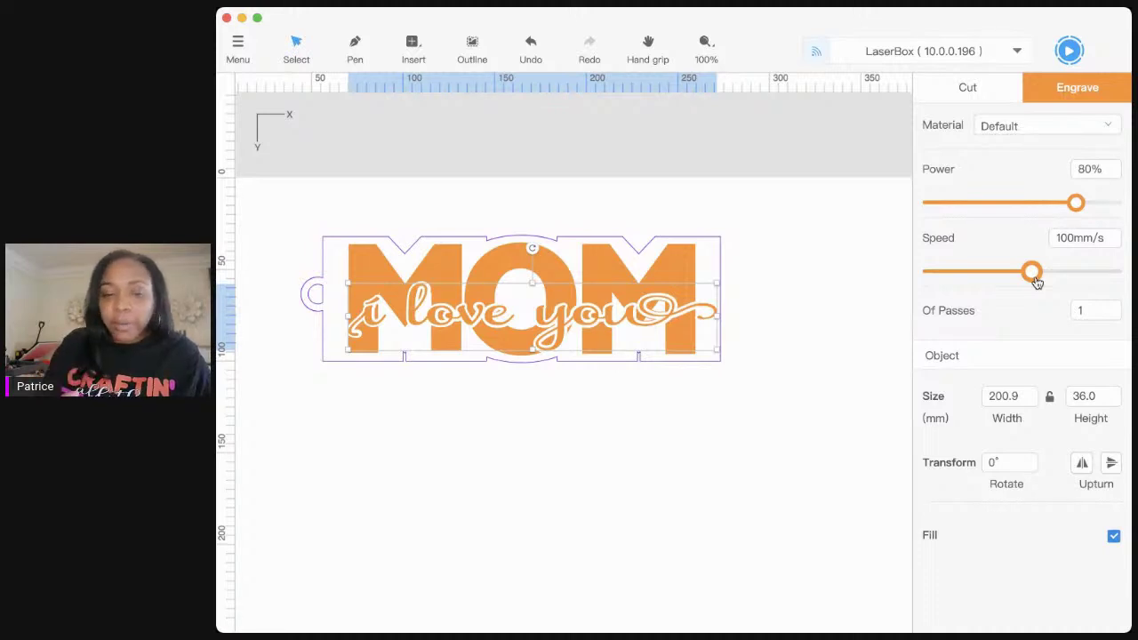
left_click(812, 294)
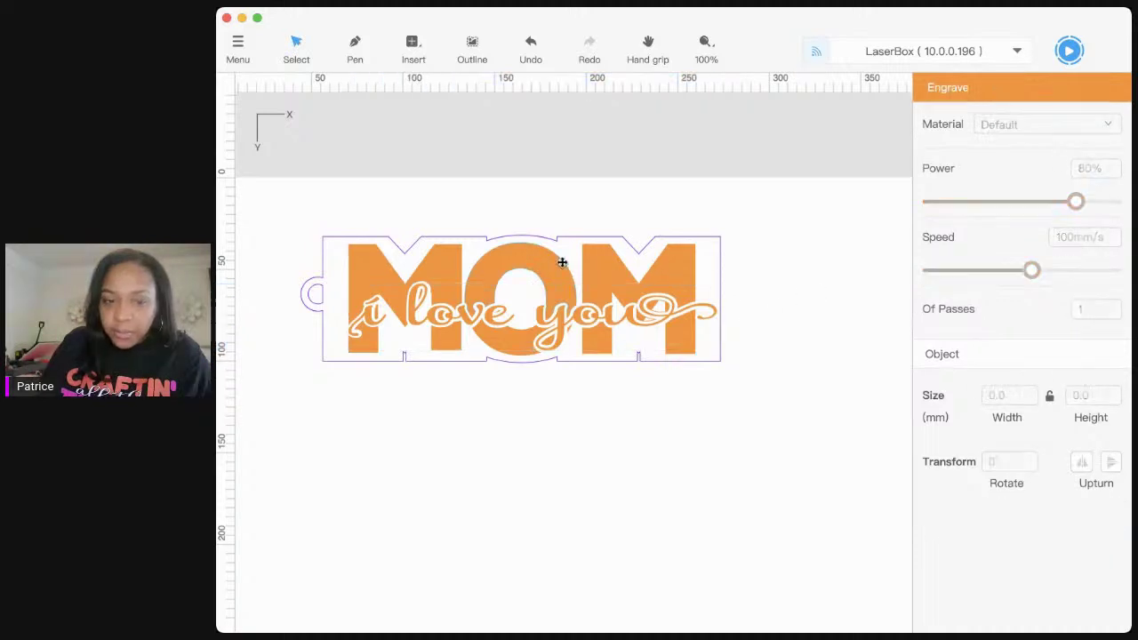
Step: Set the engraving power to 80% and the speed to 101 mm/s for the upper parts of the O and the second M
left_click(534, 259)
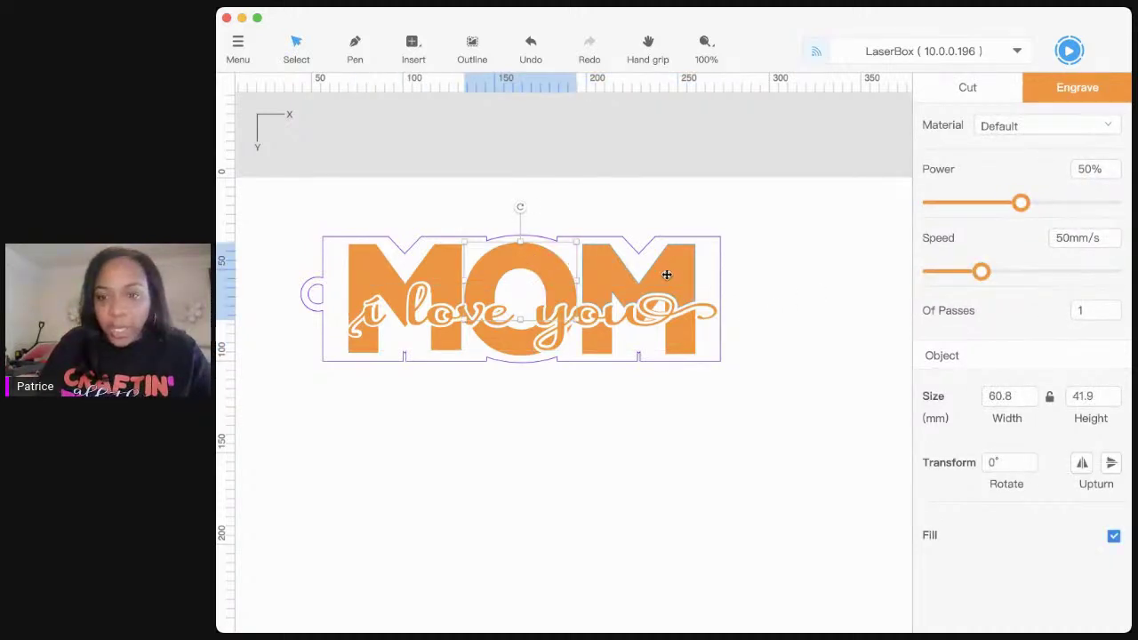
left_click(608, 270, "shift")
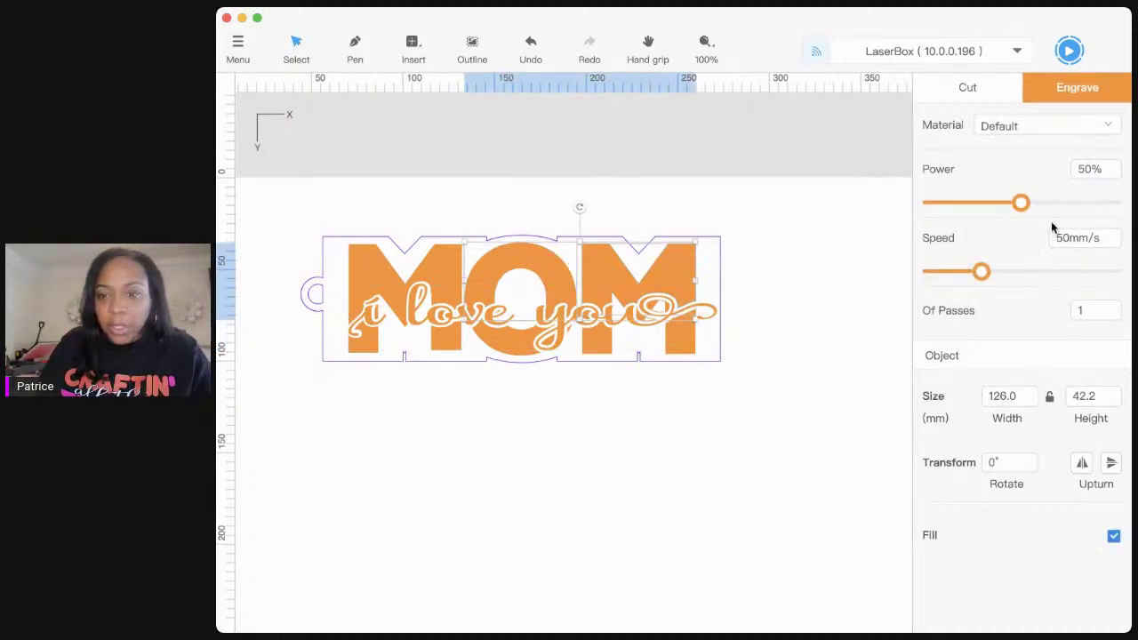
left_click(1087, 169)
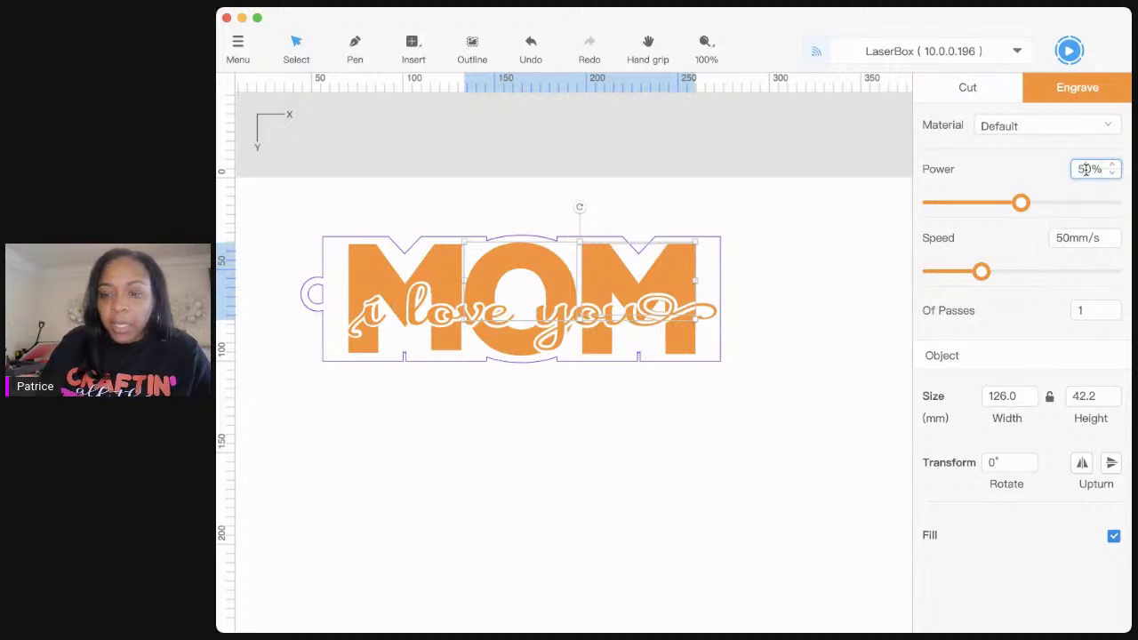
double_click(1086, 169)
type("80")
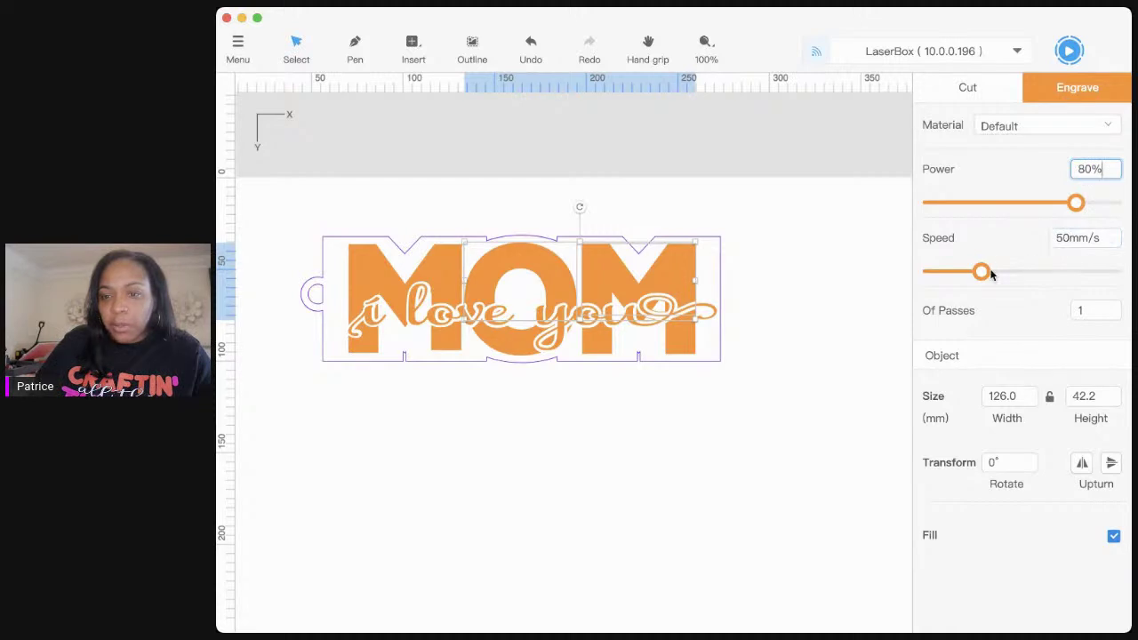
left_click_drag(987, 271, 1033, 272)
left_click(787, 296)
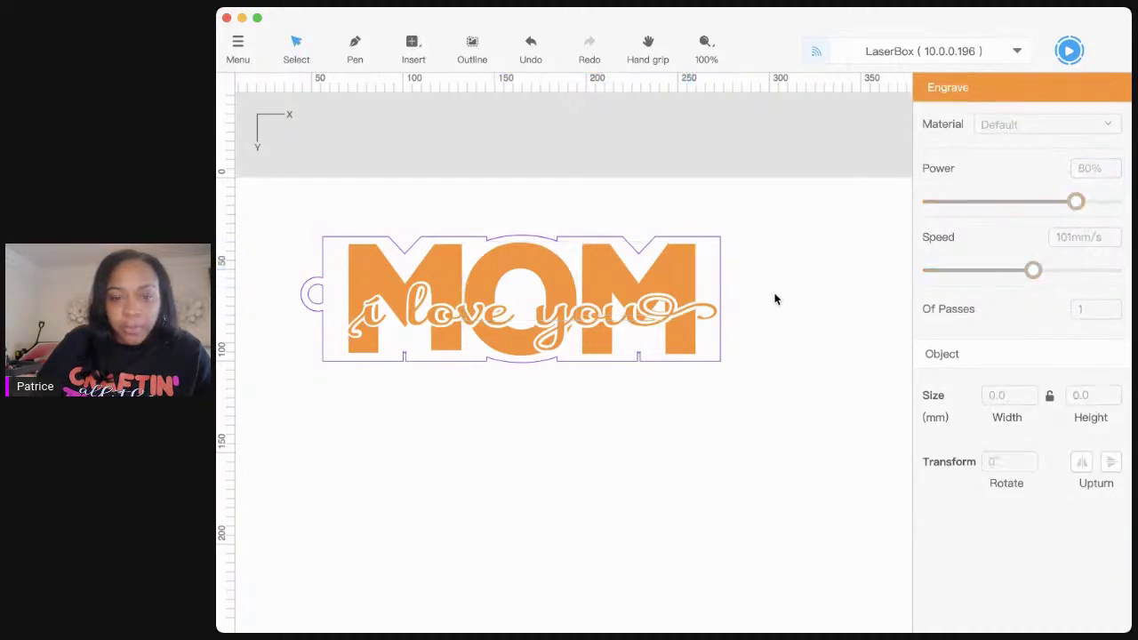
Step: Set the engraving power to 80% and the speed to 100 mm/s for the lower parts of all three MOM letters together
left_click(361, 348)
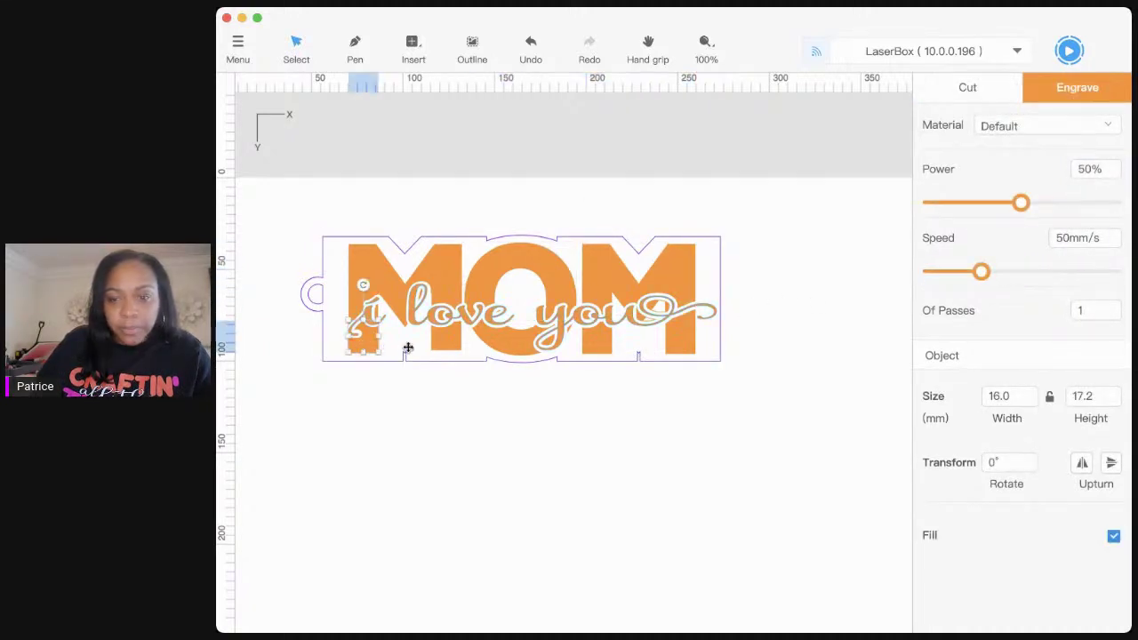
left_click(459, 341, "shift")
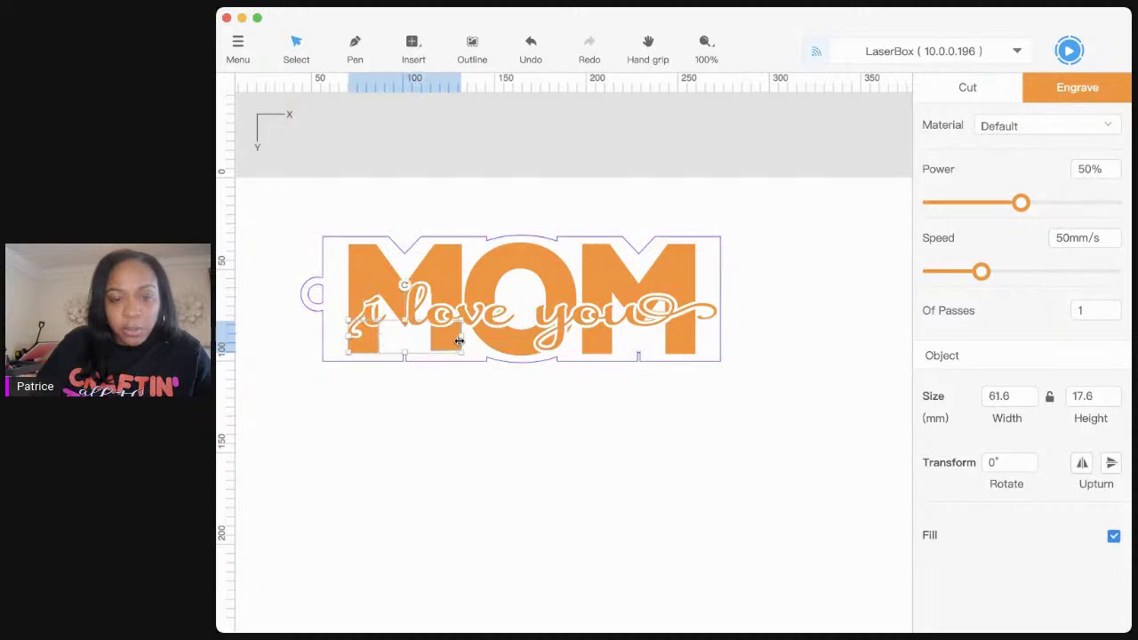
left_click(495, 338, "shift")
left_click(593, 339, "shift")
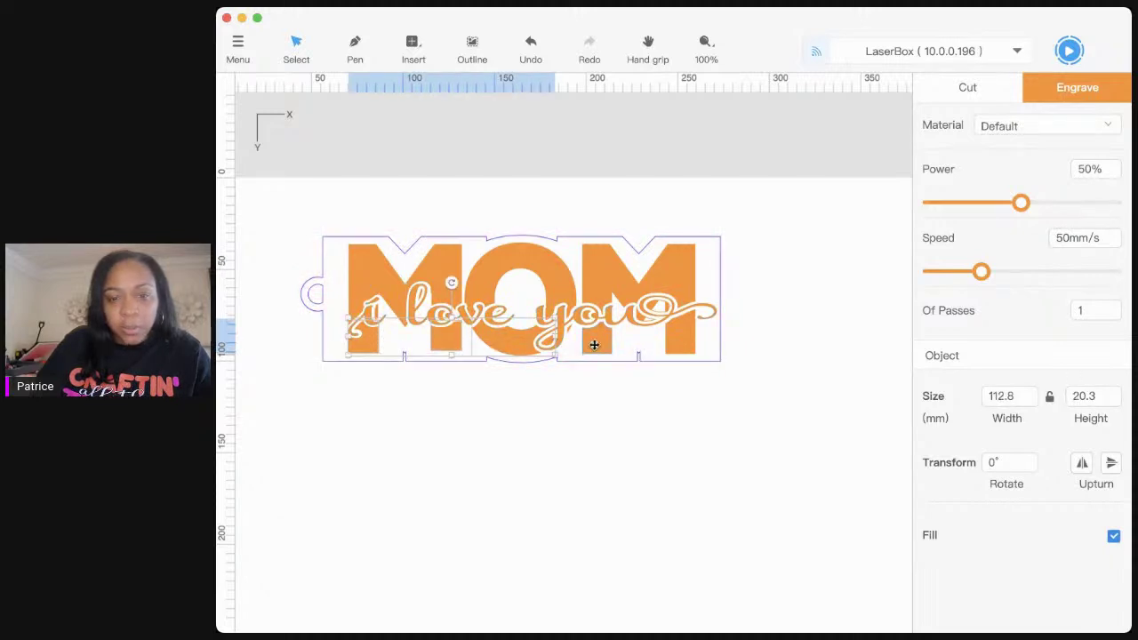
left_click(599, 339, "shift")
left_click(673, 348, "shift")
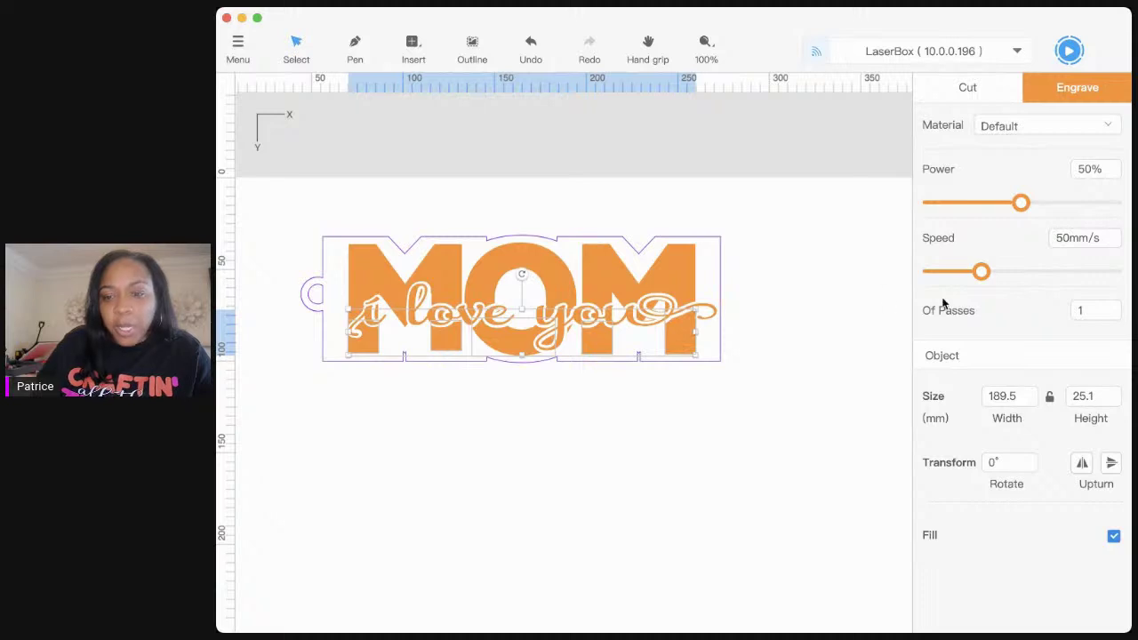
double_click(1083, 171)
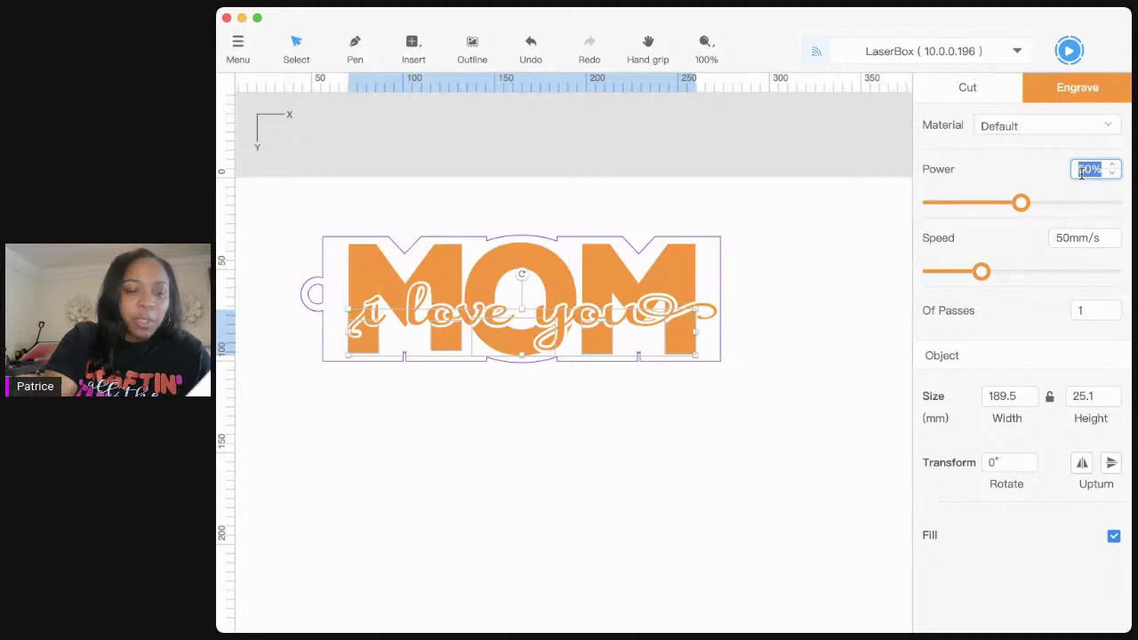
type("80")
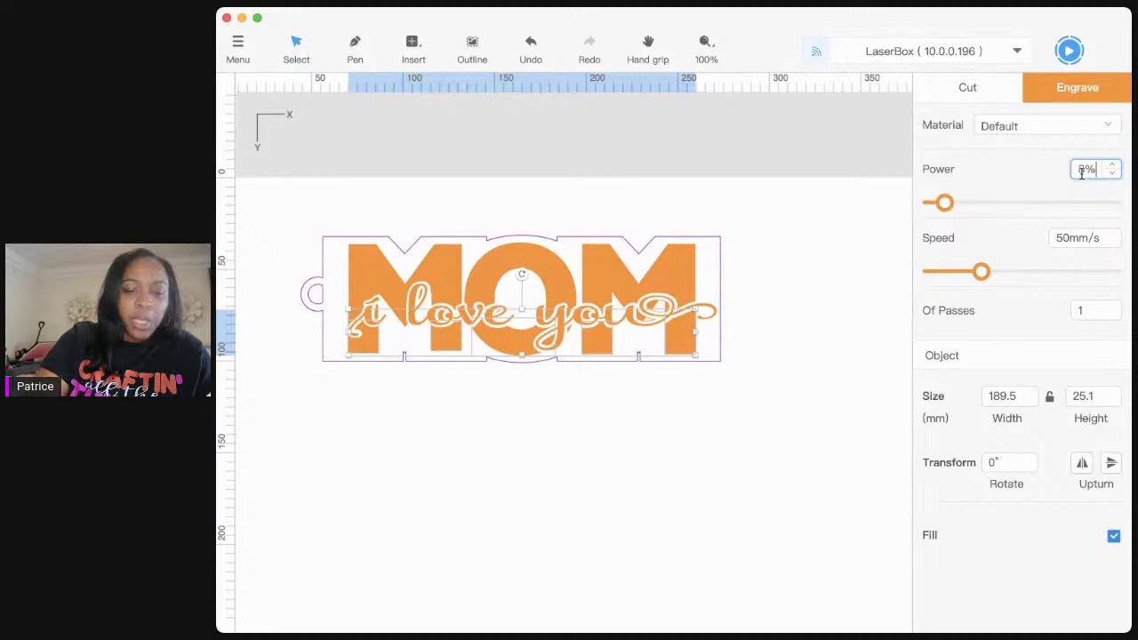
left_click_drag(1019, 267, 1032, 271)
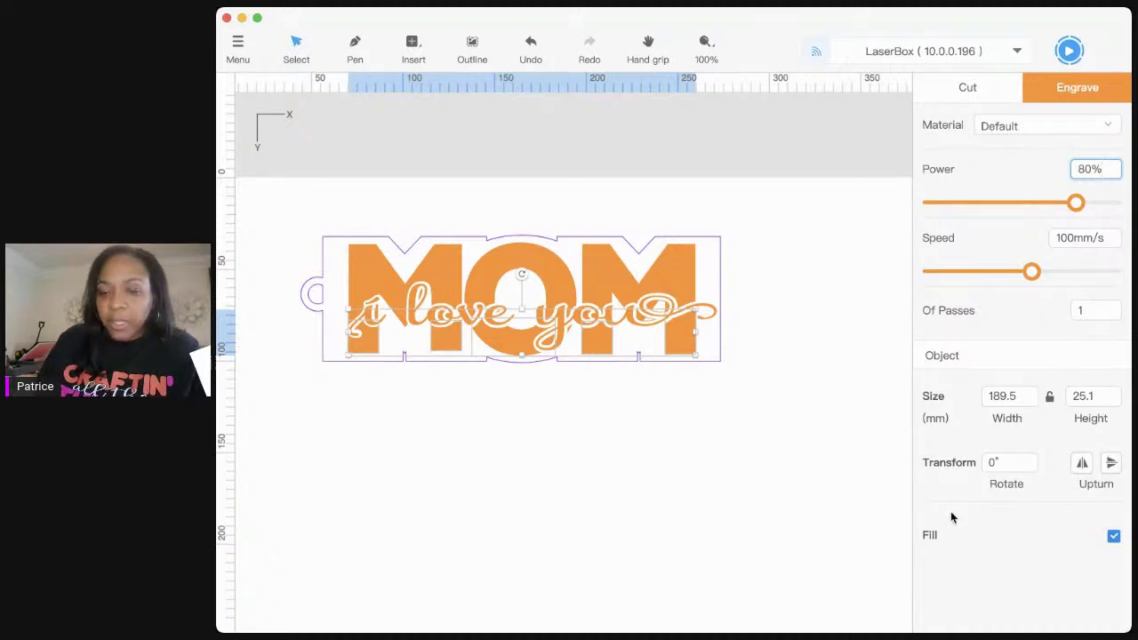
left_click(781, 359)
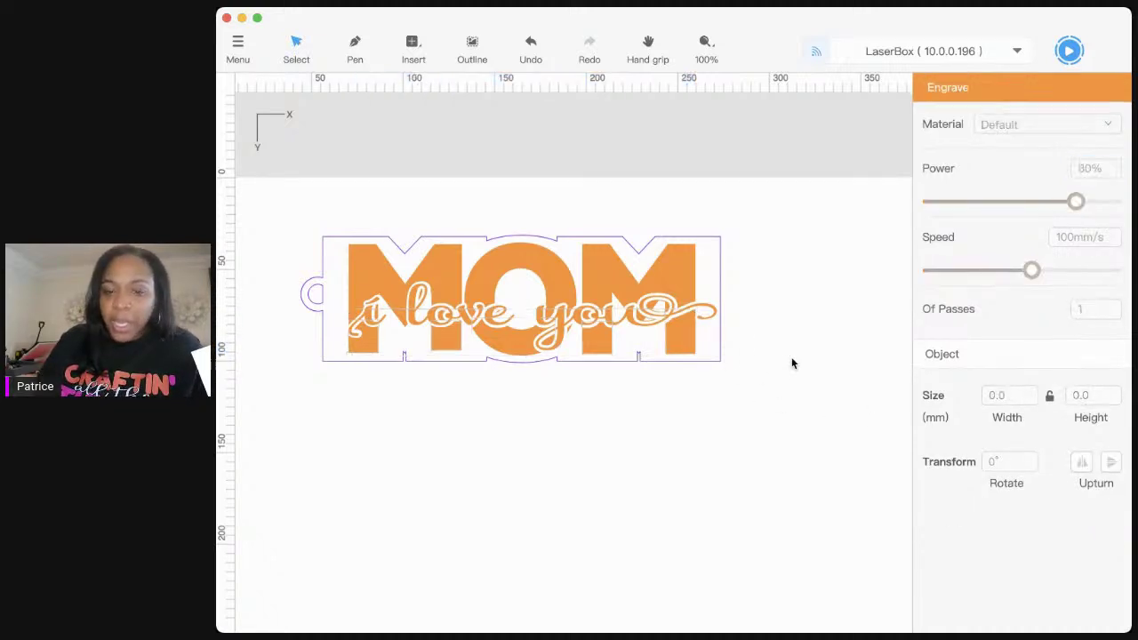
Step: Set the engraving power to 80% and the speed to 100 mm/s for the small piece inside the loop of the script "l"
left_click(420, 294)
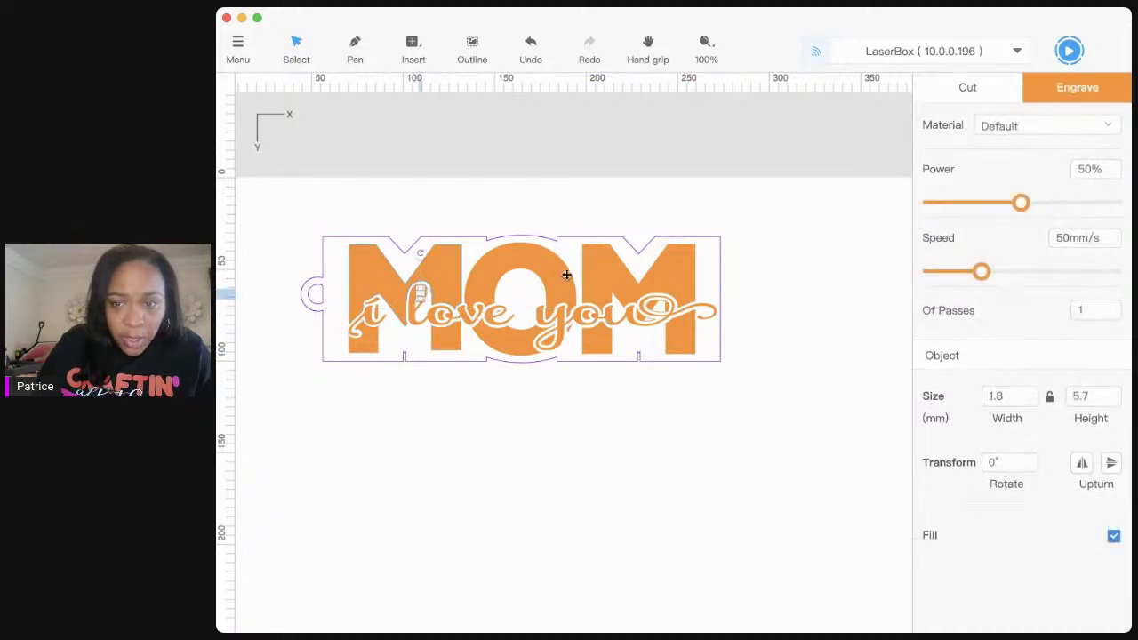
double_click(1089, 170)
type("80")
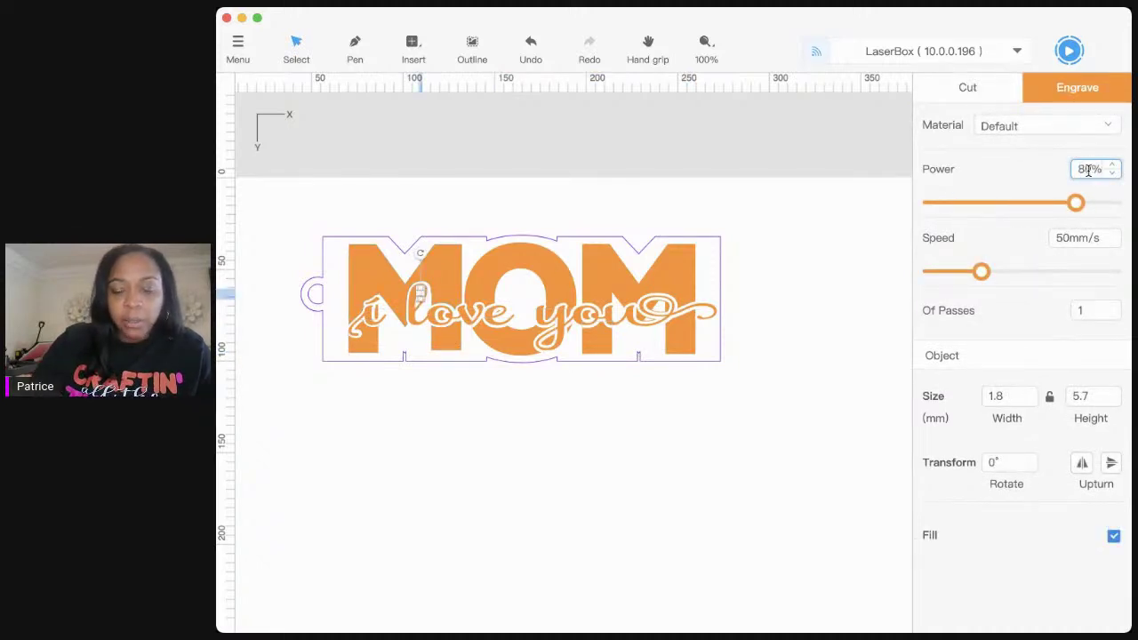
double_click(1061, 236)
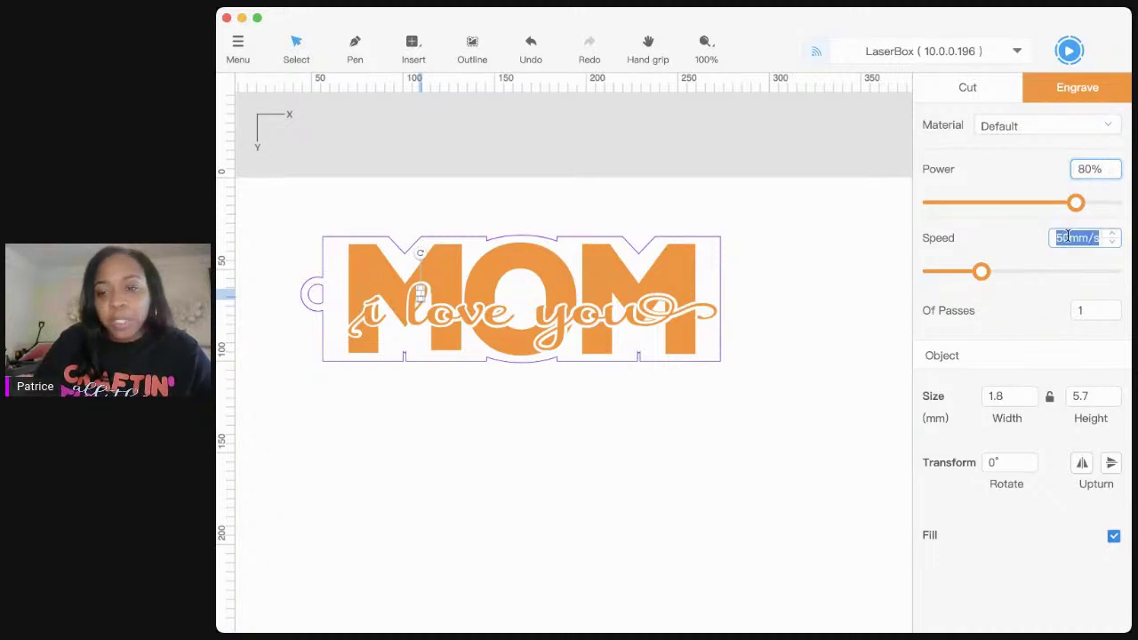
left_click_drag(1061, 237, 1068, 236)
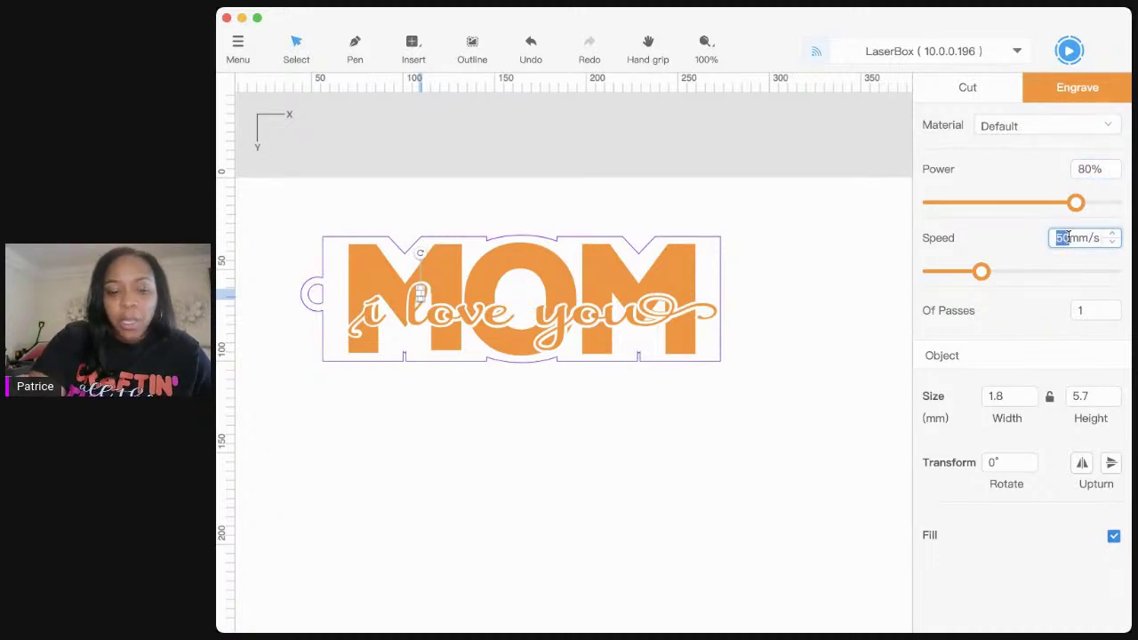
type("100")
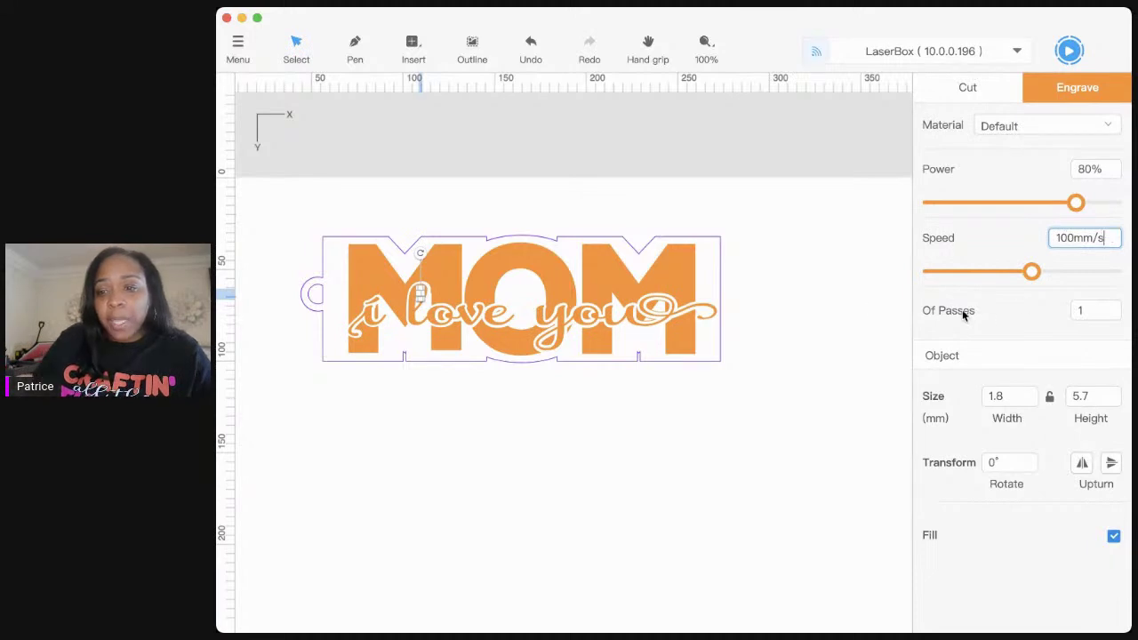
left_click(797, 277)
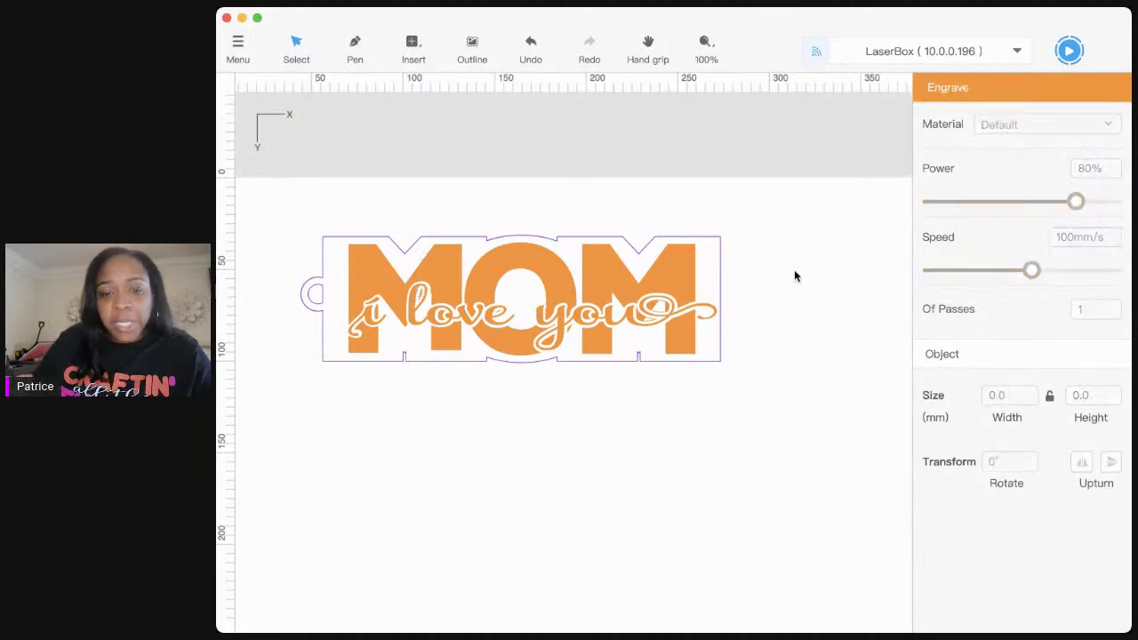
Step: Set the engraving power to 80% and the speed to 100 mm/s for the small piece inside the "o" of "love"
left_click(441, 319)
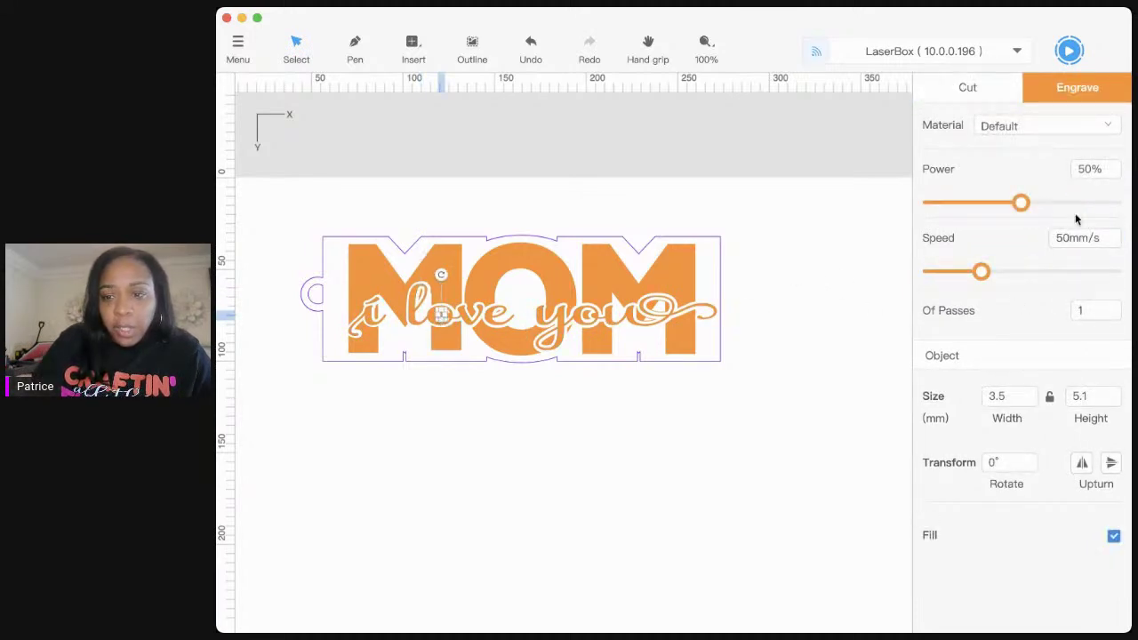
double_click(1087, 170)
type("80")
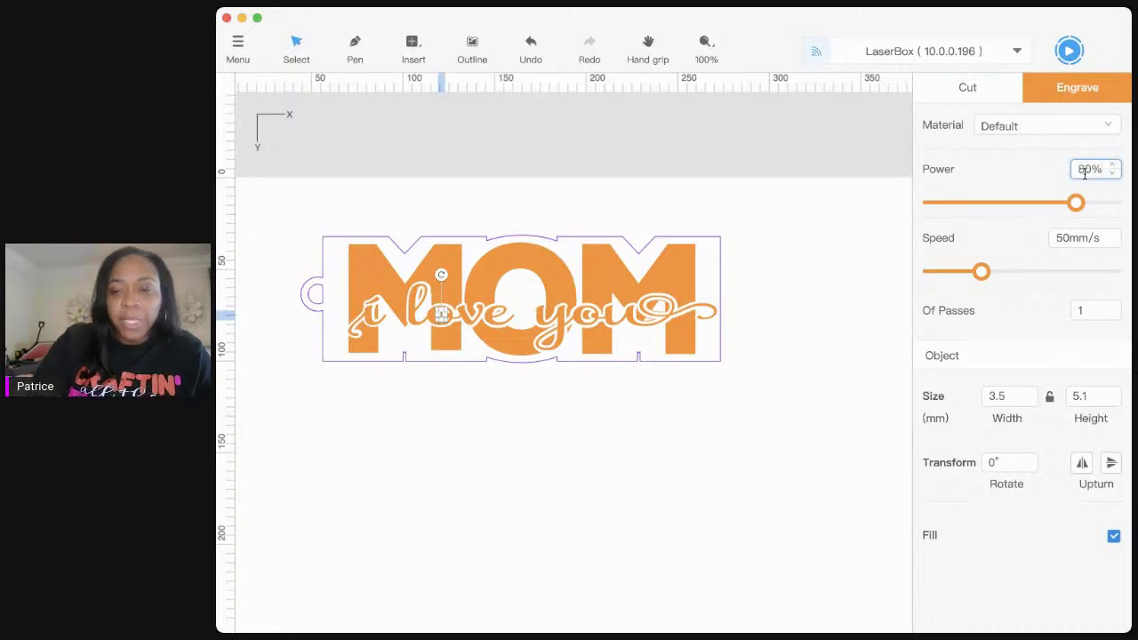
left_click(1050, 237)
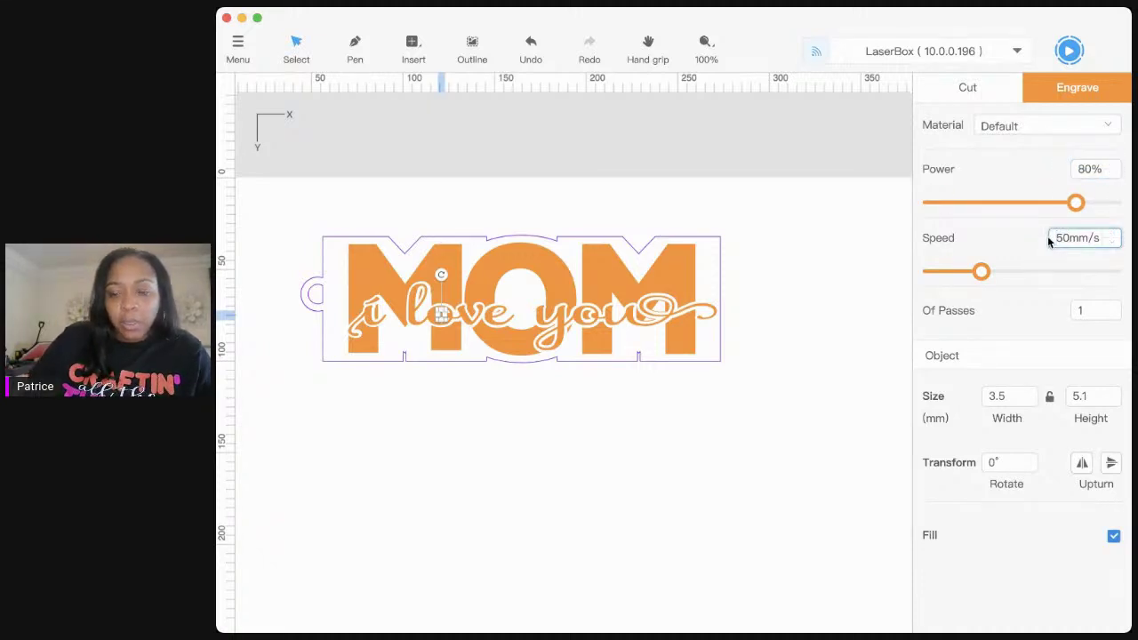
left_click_drag(1069, 239, 1055, 239)
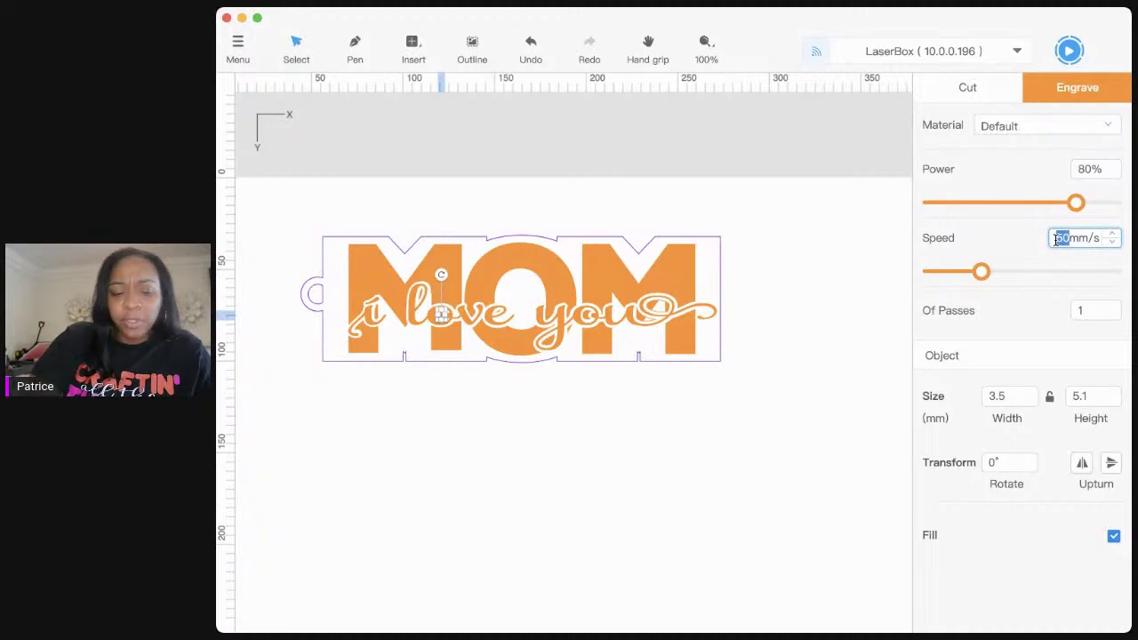
type("100")
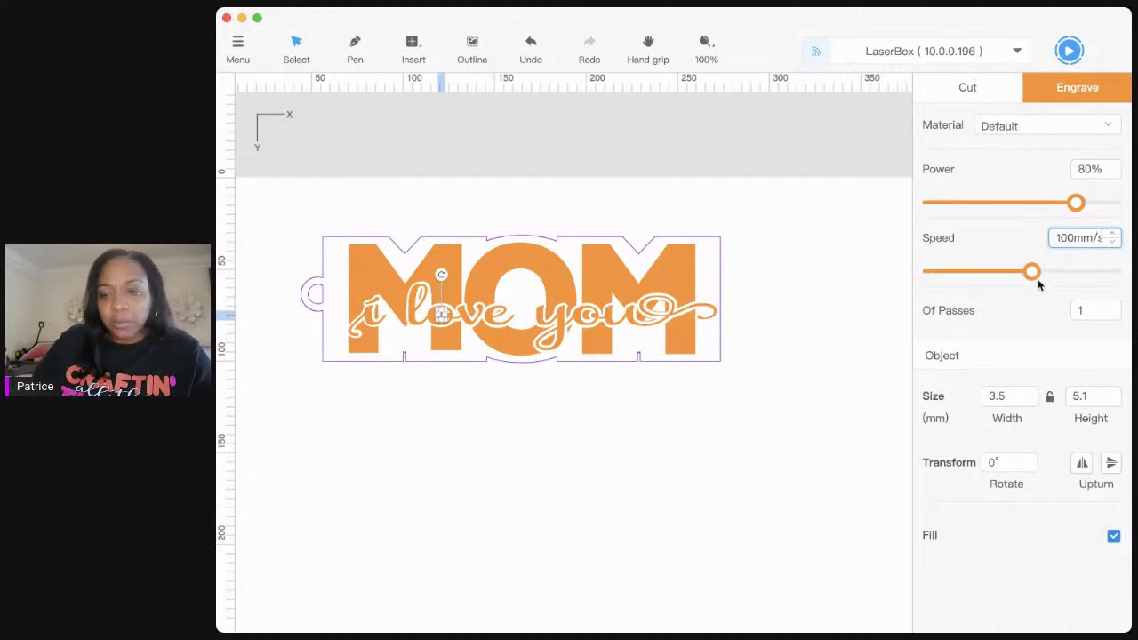
left_click(778, 338)
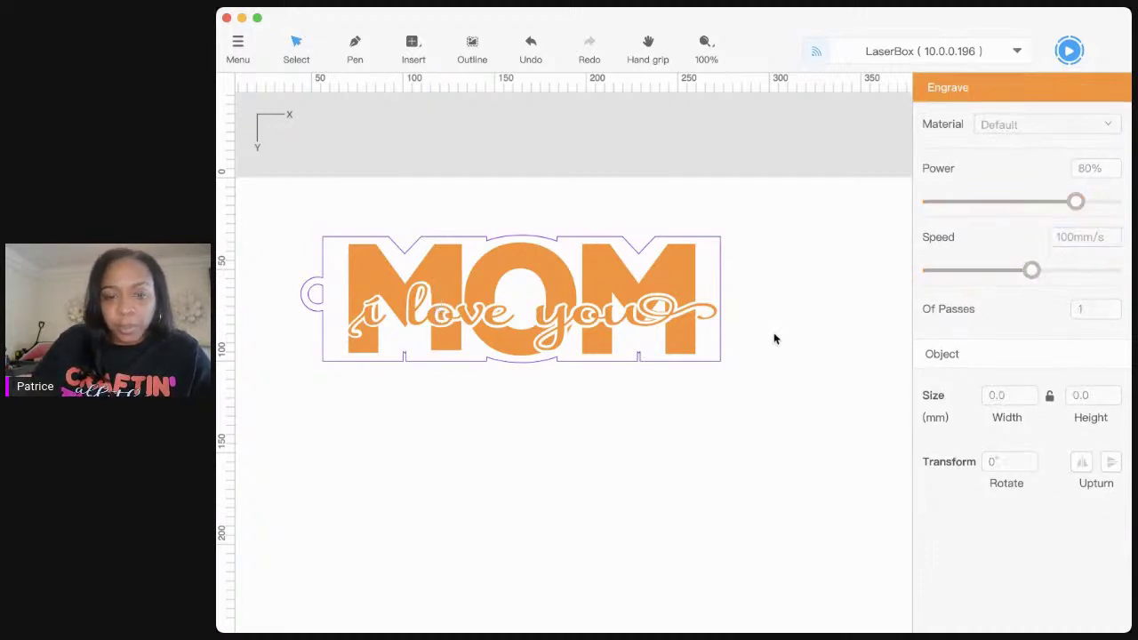
Step: Set the engraving power to 80% and the speed to 100 mm/s for the small piece inside the "o" of "you"
left_click(584, 316)
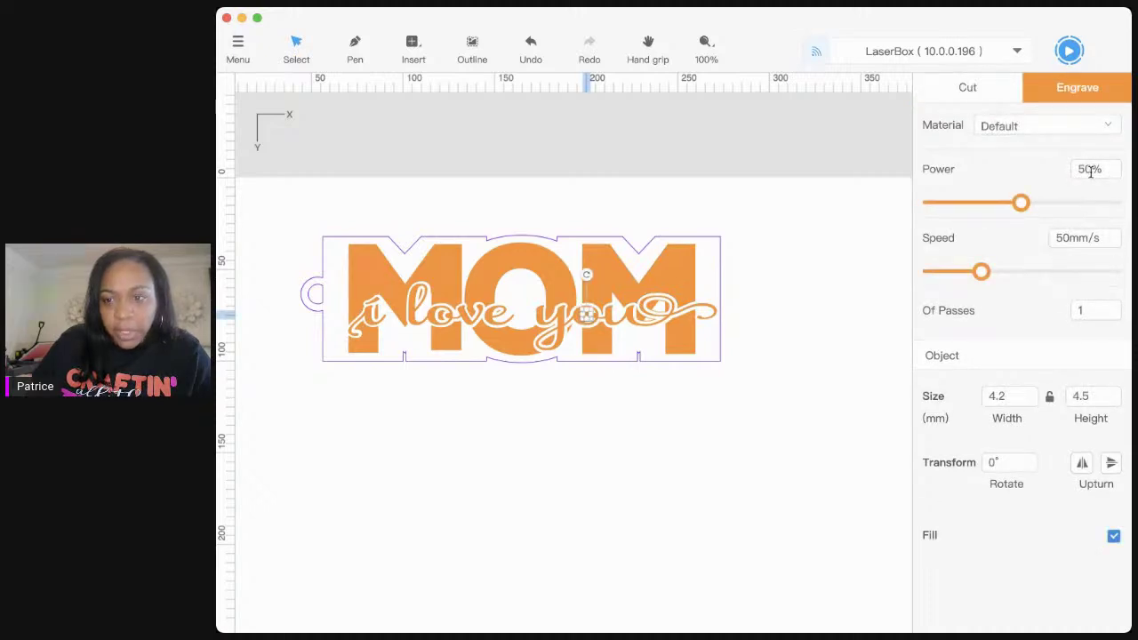
left_click_drag(1078, 169, 1085, 168)
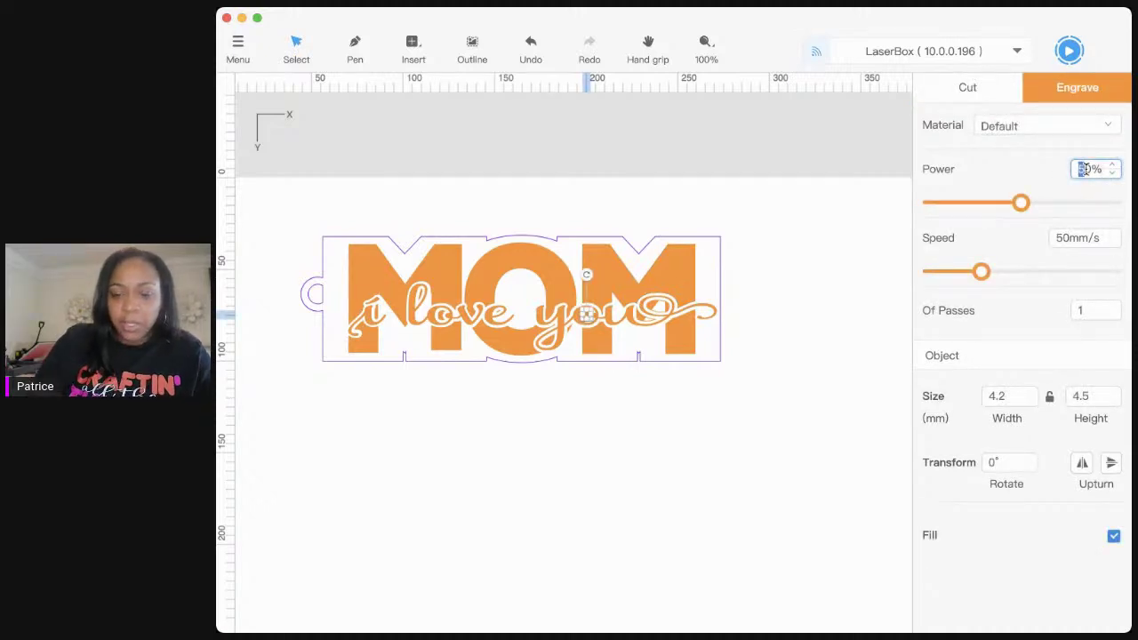
type("8")
double_click(1060, 239)
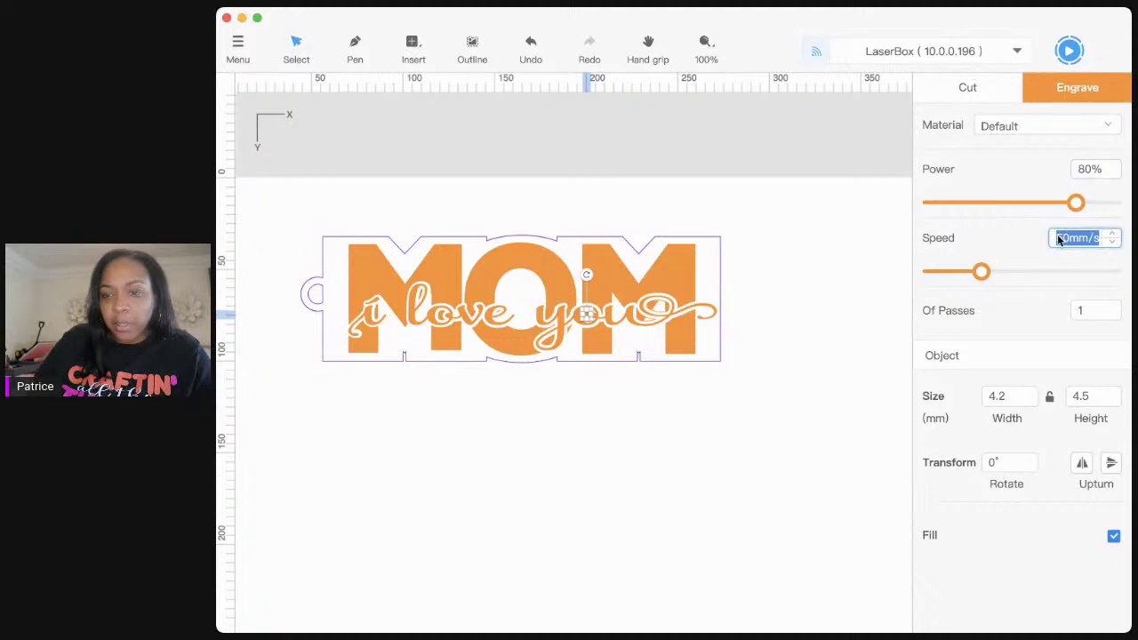
left_click(1067, 238)
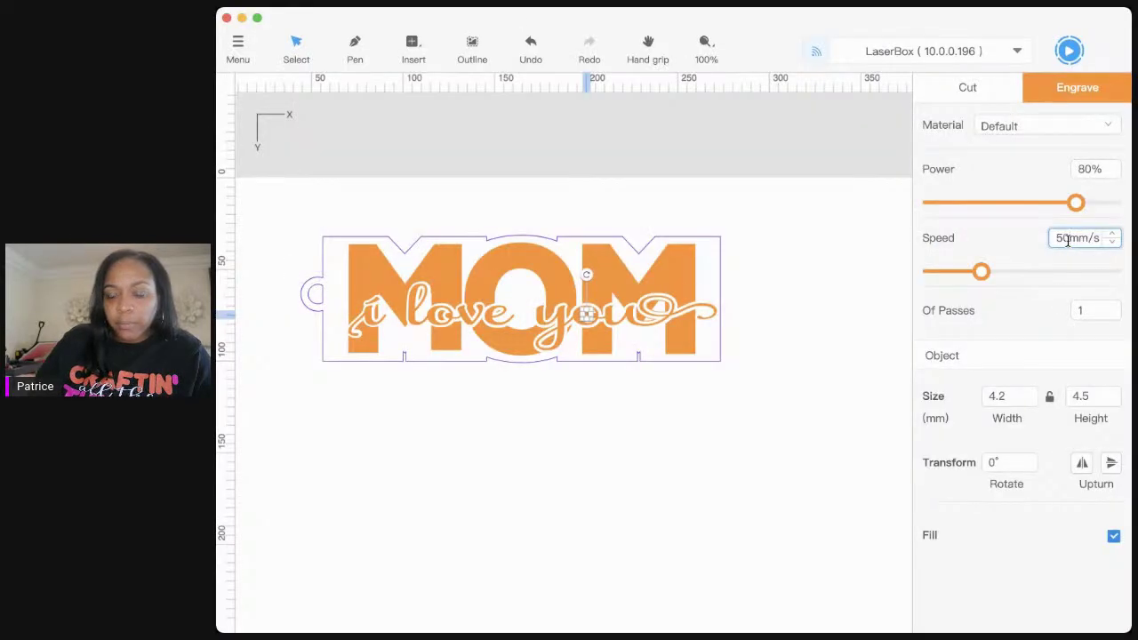
key("BackSpace")
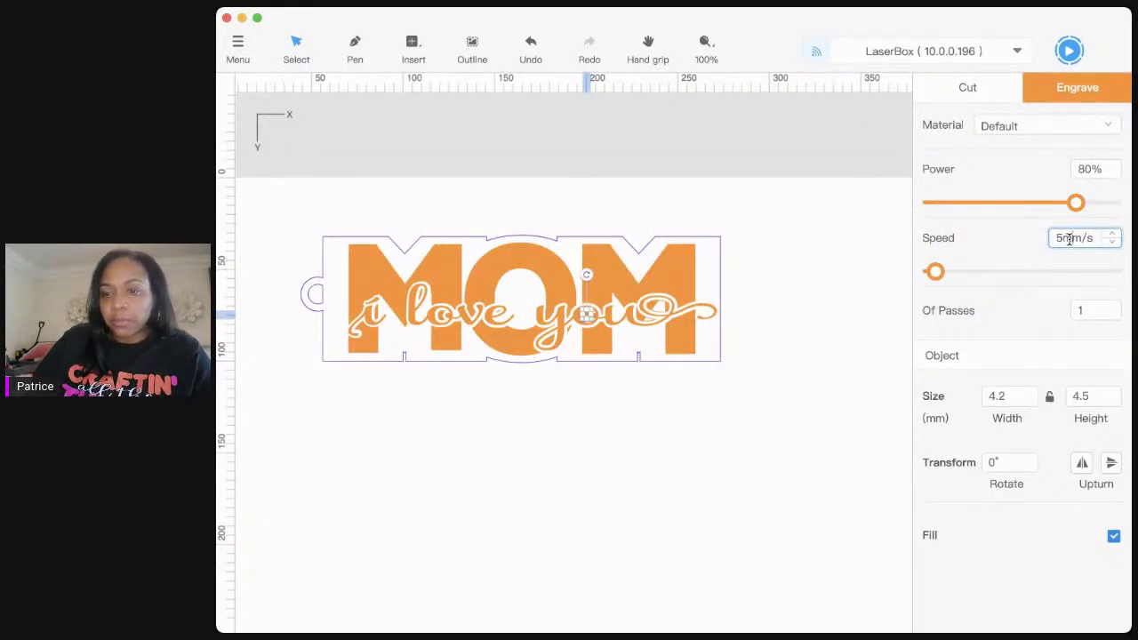
double_click(1070, 238)
type("100")
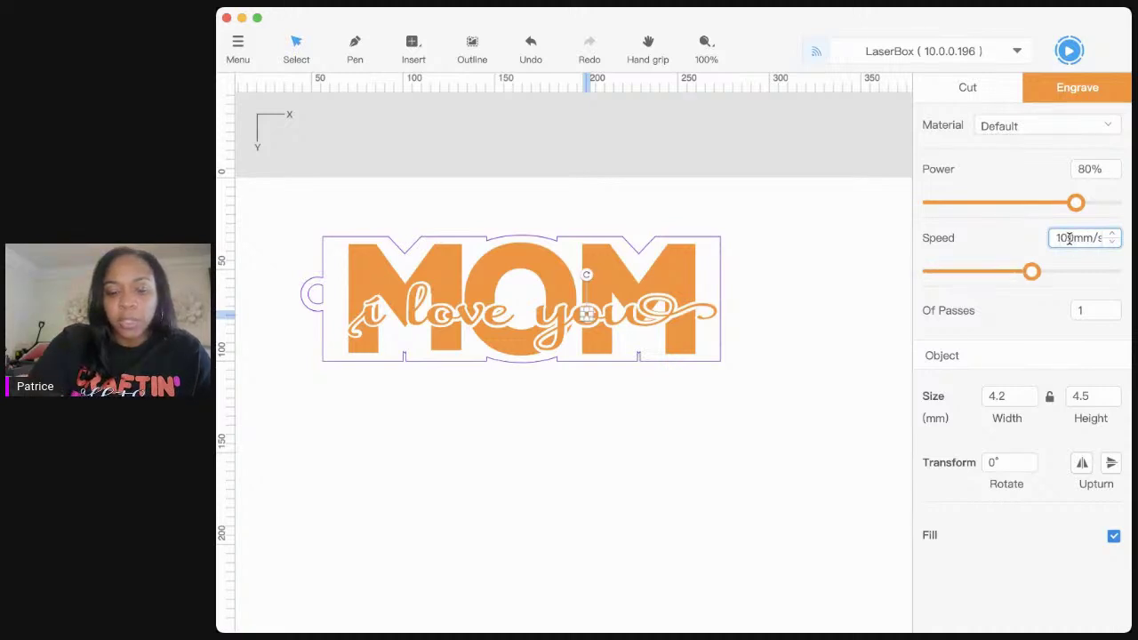
key("Tab")
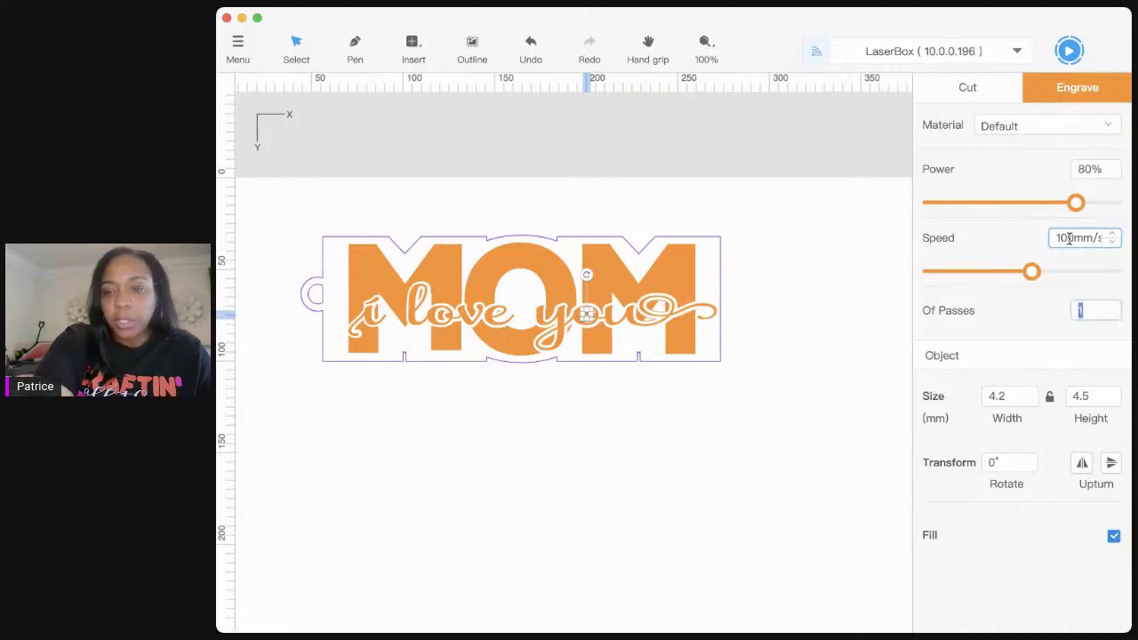
Step: Set the engraving power to 80% and the speed to 100 mm/s for the two small pieces within and beside the swirl ending "you"
left_click(655, 308)
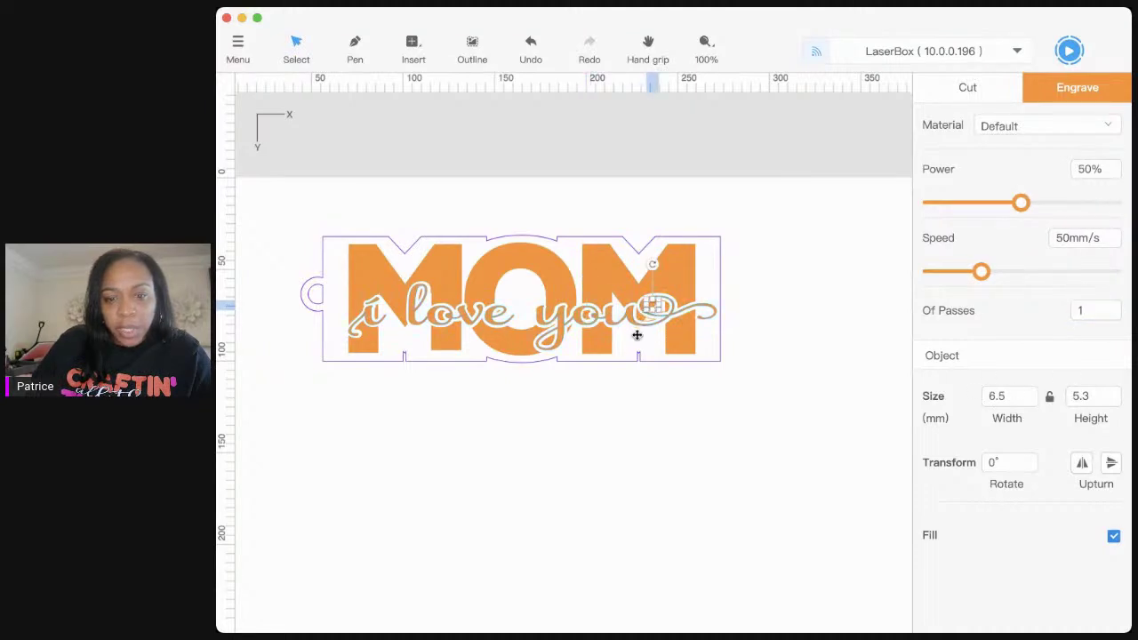
left_click(636, 332)
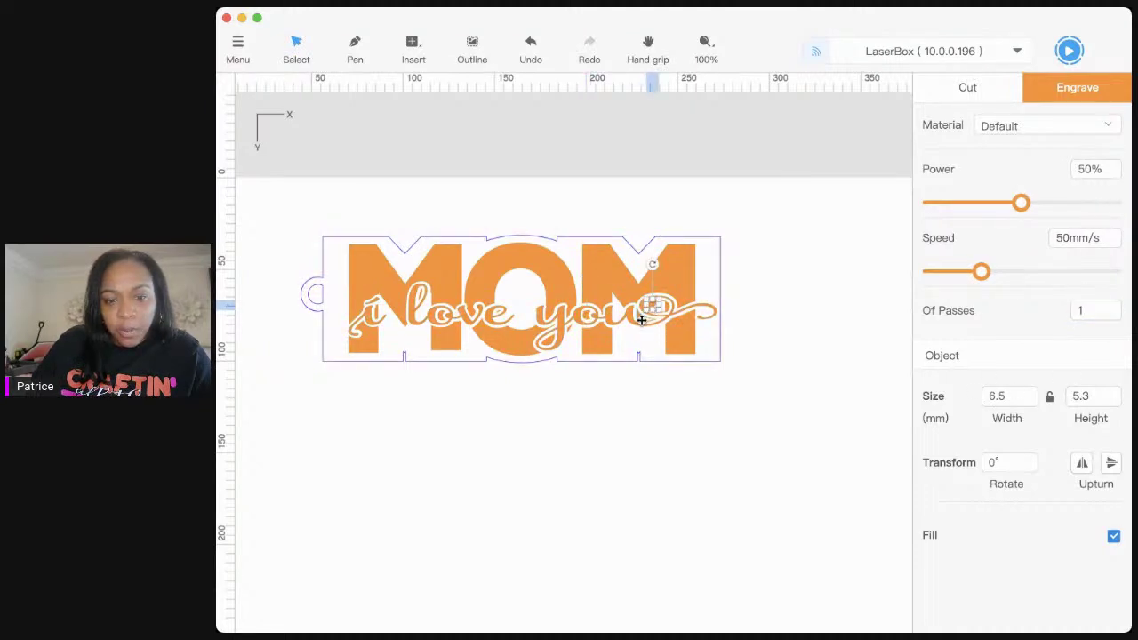
left_click(642, 320)
double_click(1089, 169)
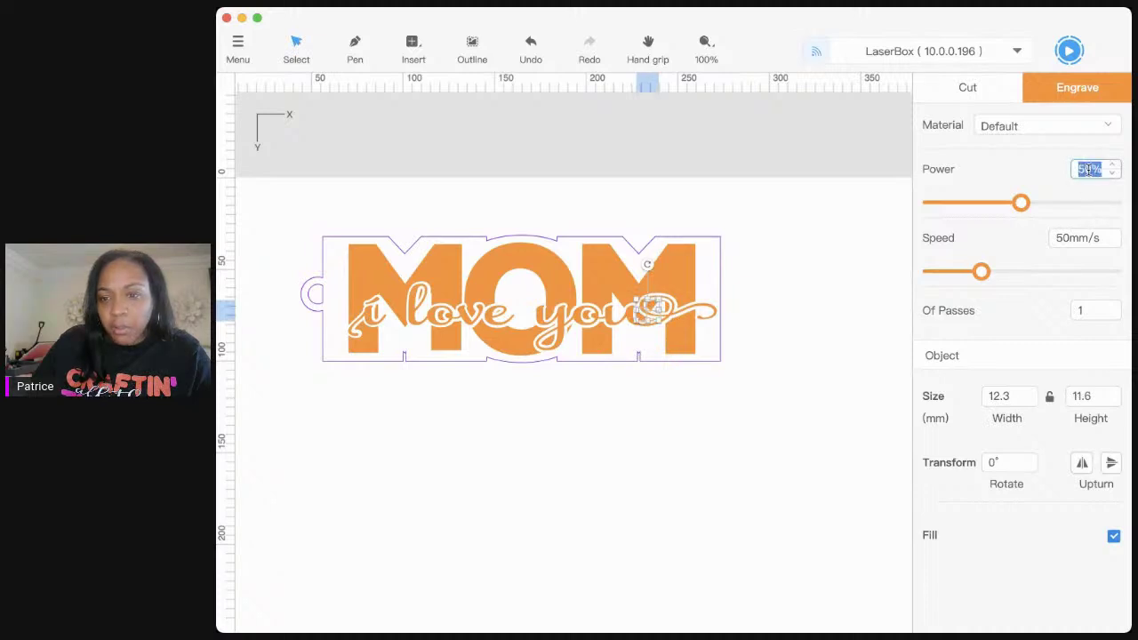
type("80")
key("Tab")
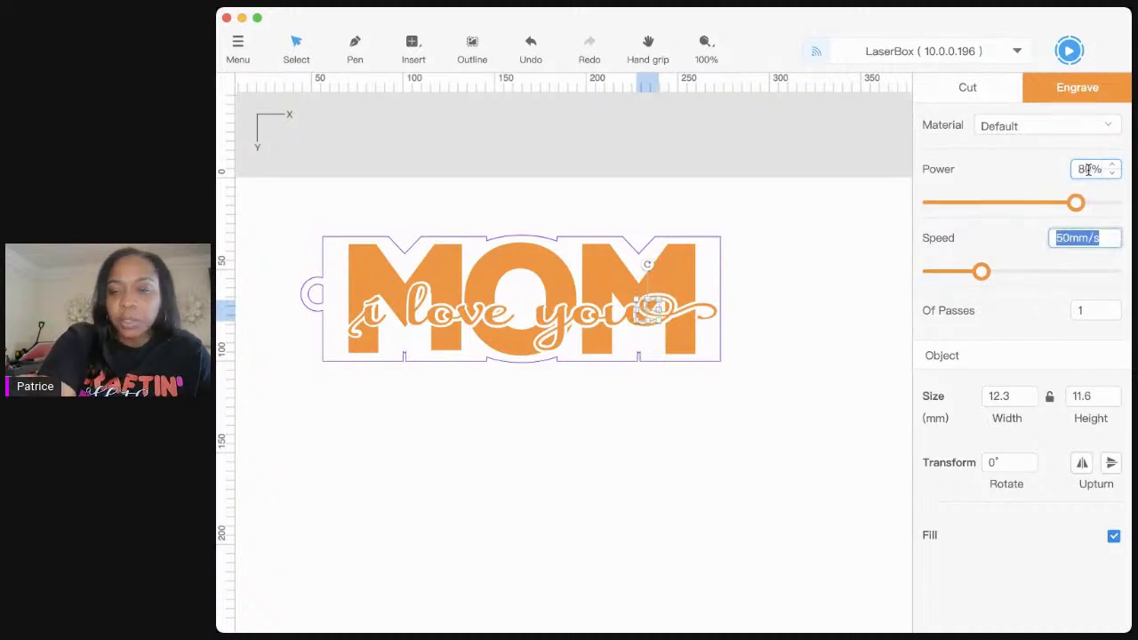
type("100")
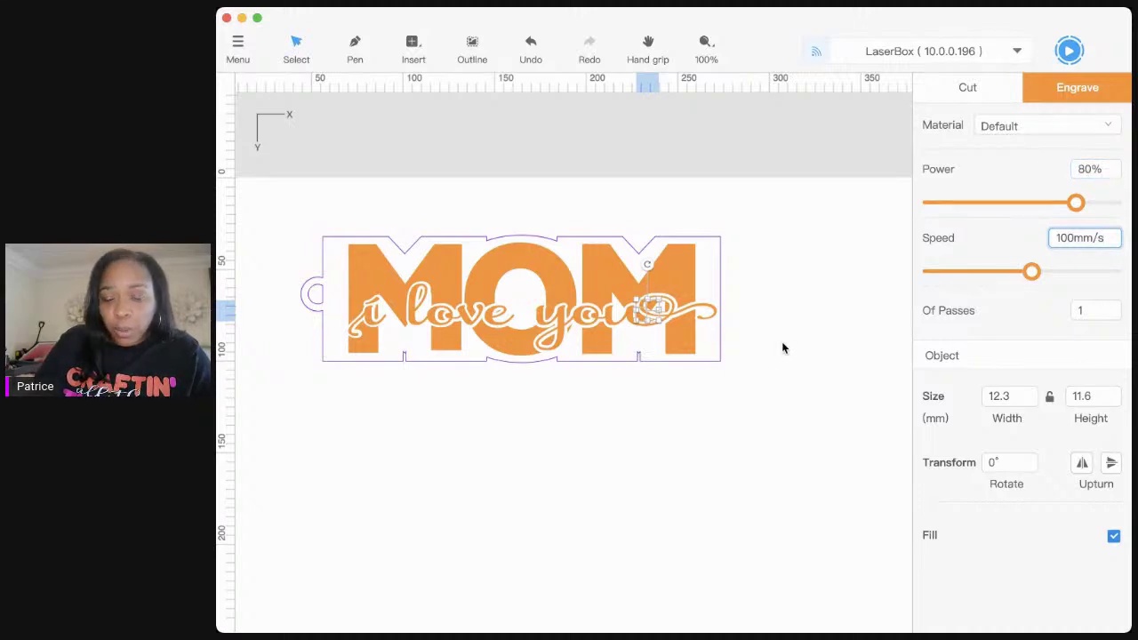
Step: Set the engraving power to 80% and the speed to 100 mm/s for the narrow 2.1 mm wide piece inside the swirl ending "you"
left_click(681, 317)
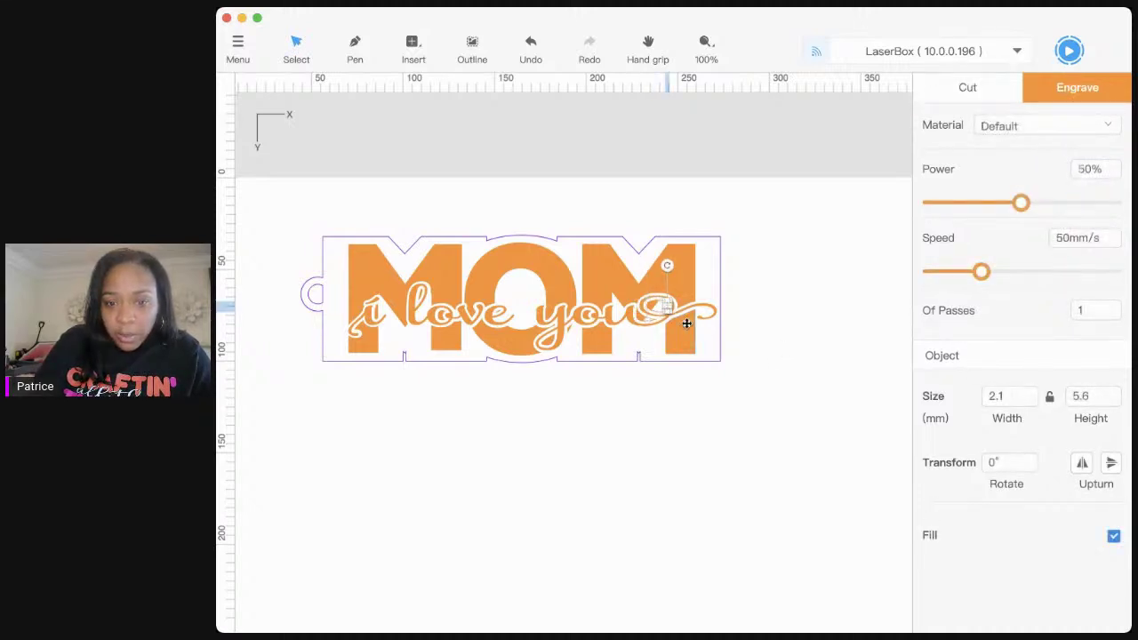
double_click(1092, 170)
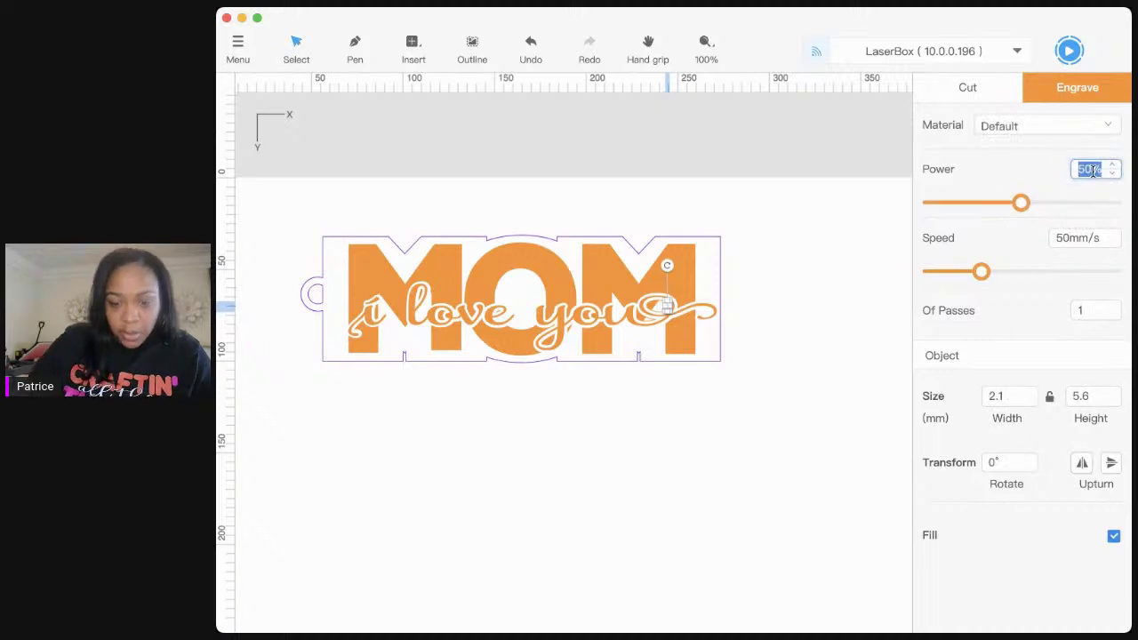
type("80")
key("Tab")
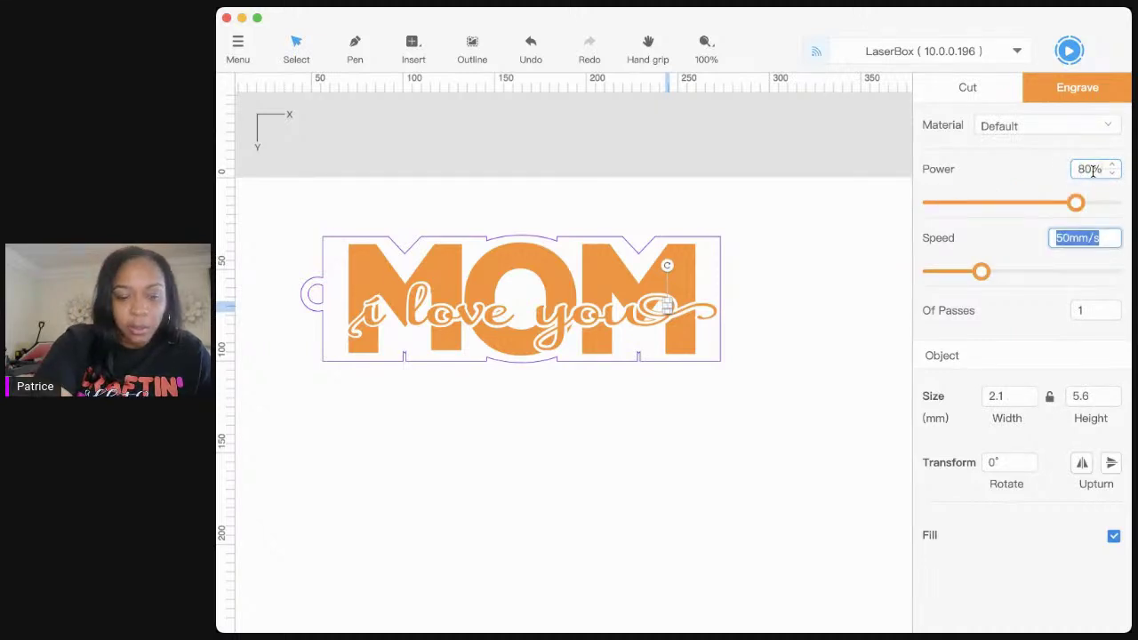
type("10")
type("0")
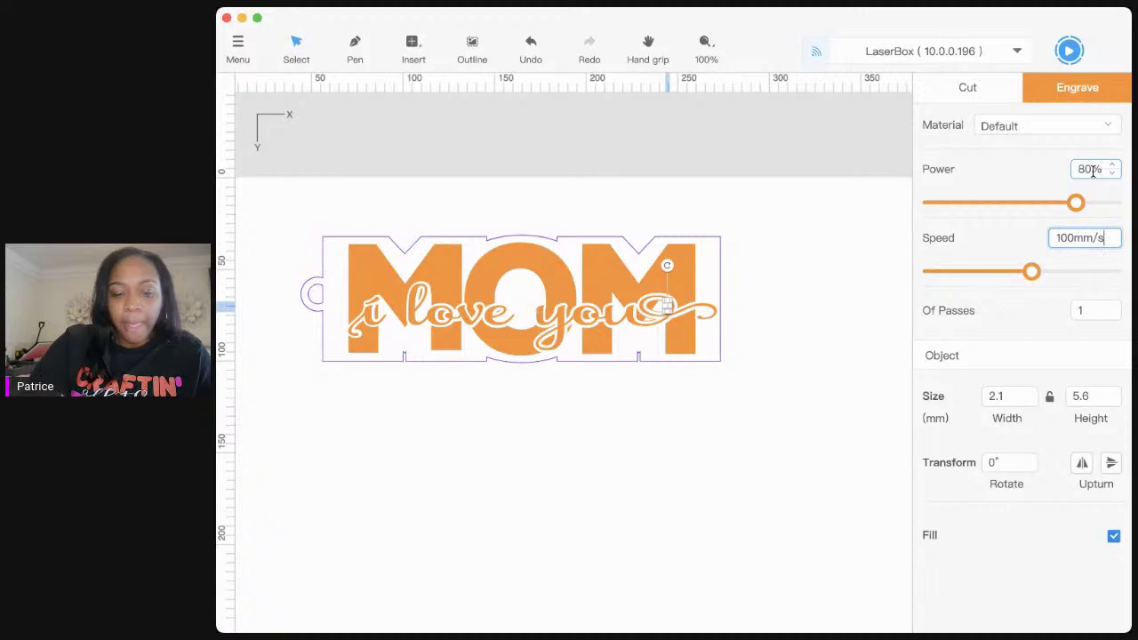
key("Tab")
left_click(807, 514)
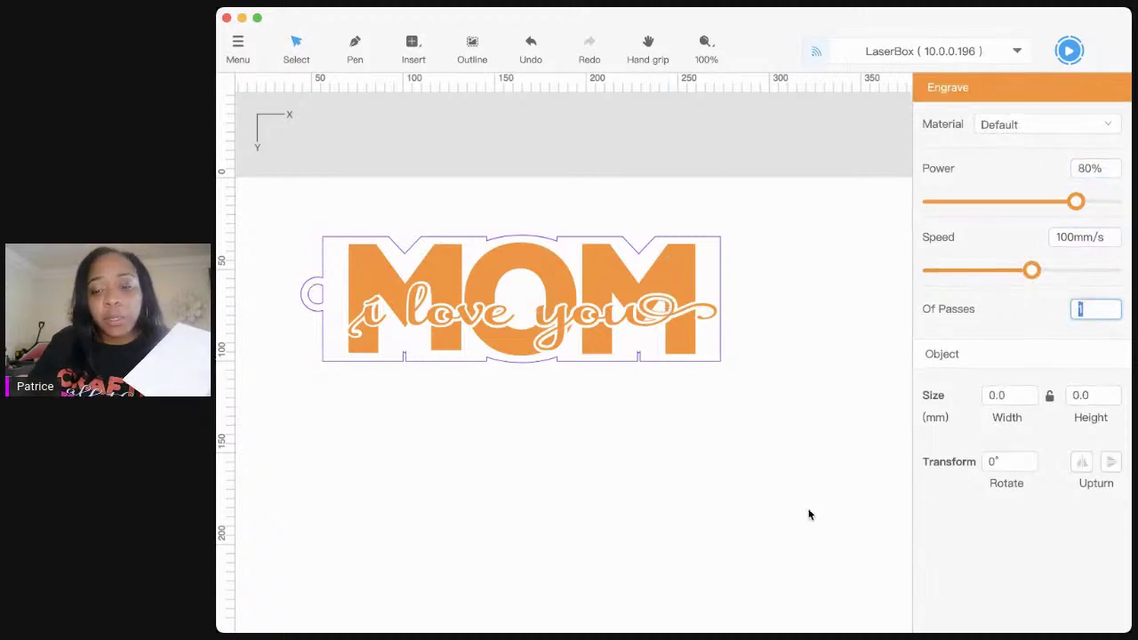
Step: Open the laser job preview for the full-size keychain, check its estimated time, and close it without starting the job
left_click(1069, 52)
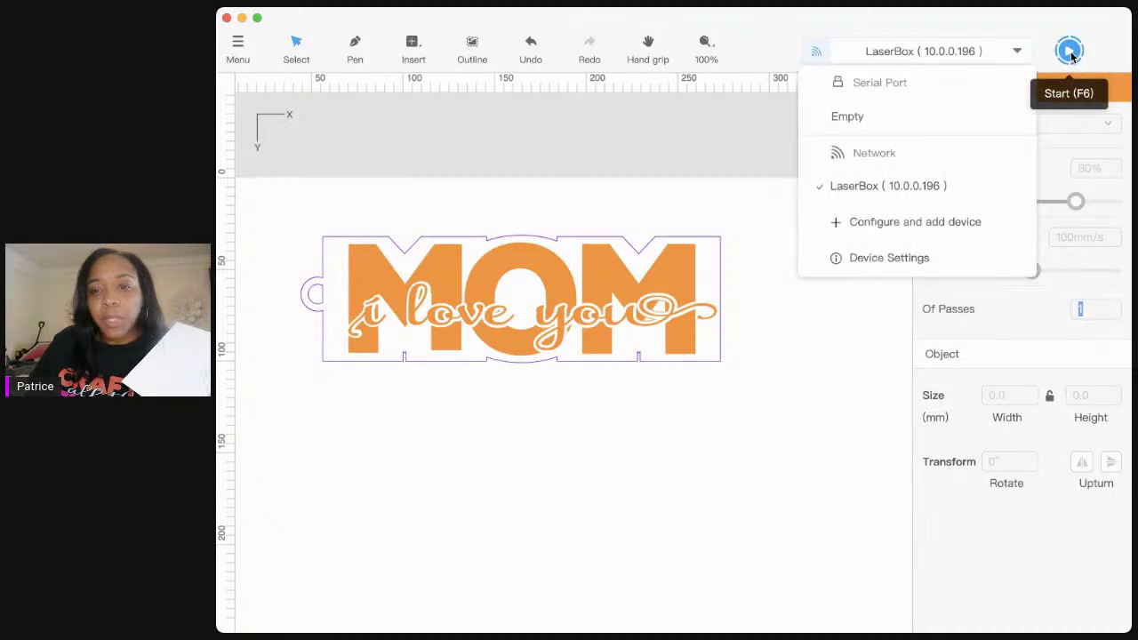
left_click(951, 192)
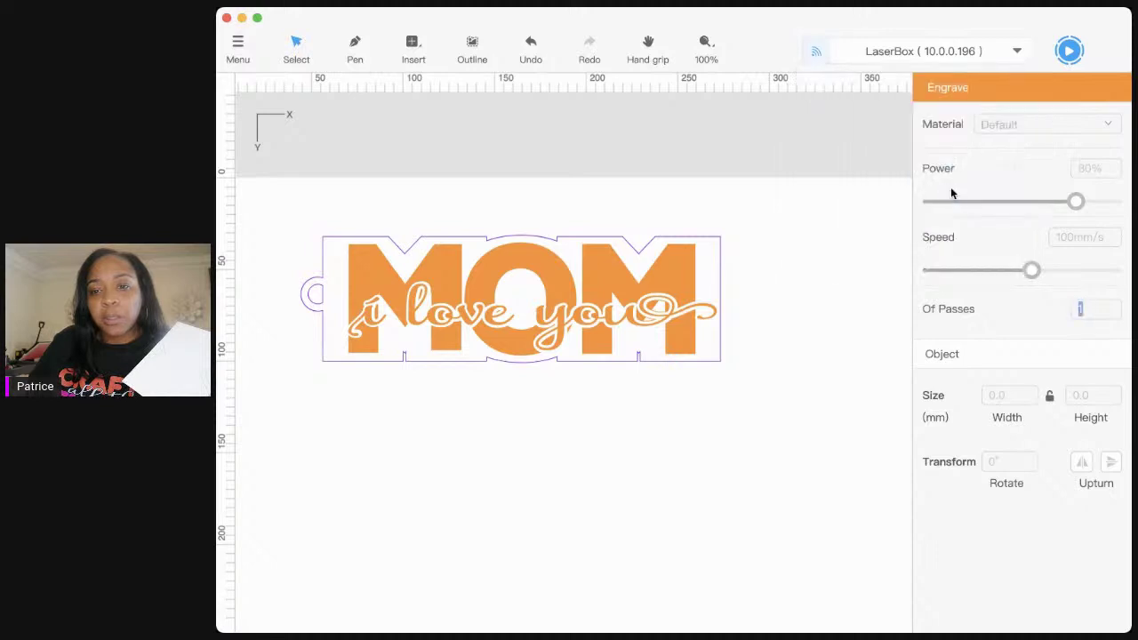
left_click(1070, 51)
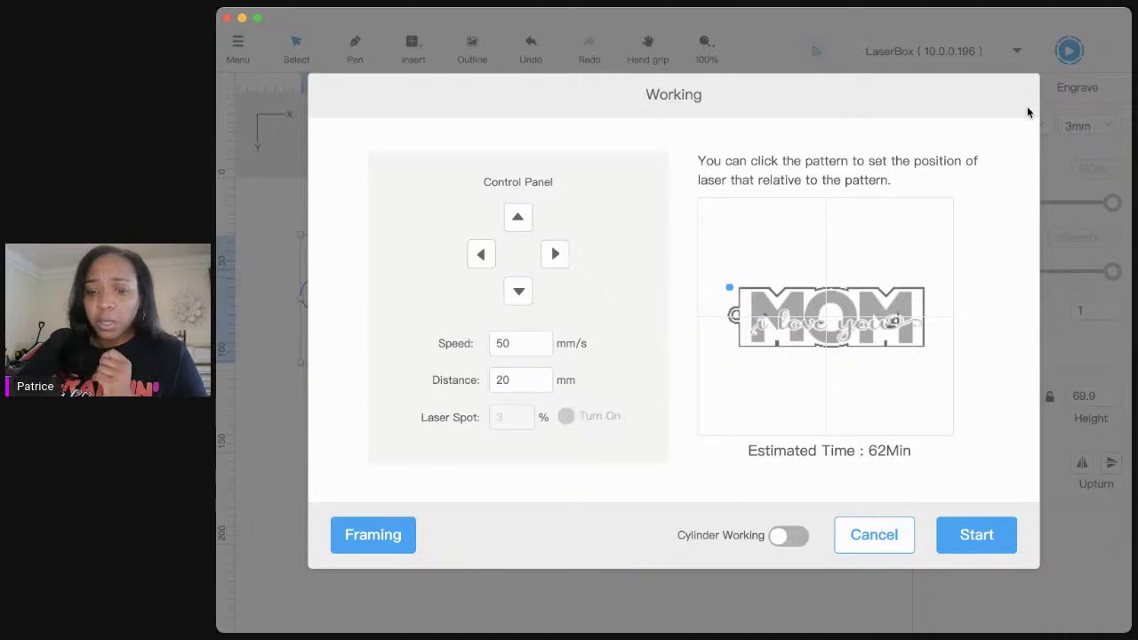
left_click(902, 536)
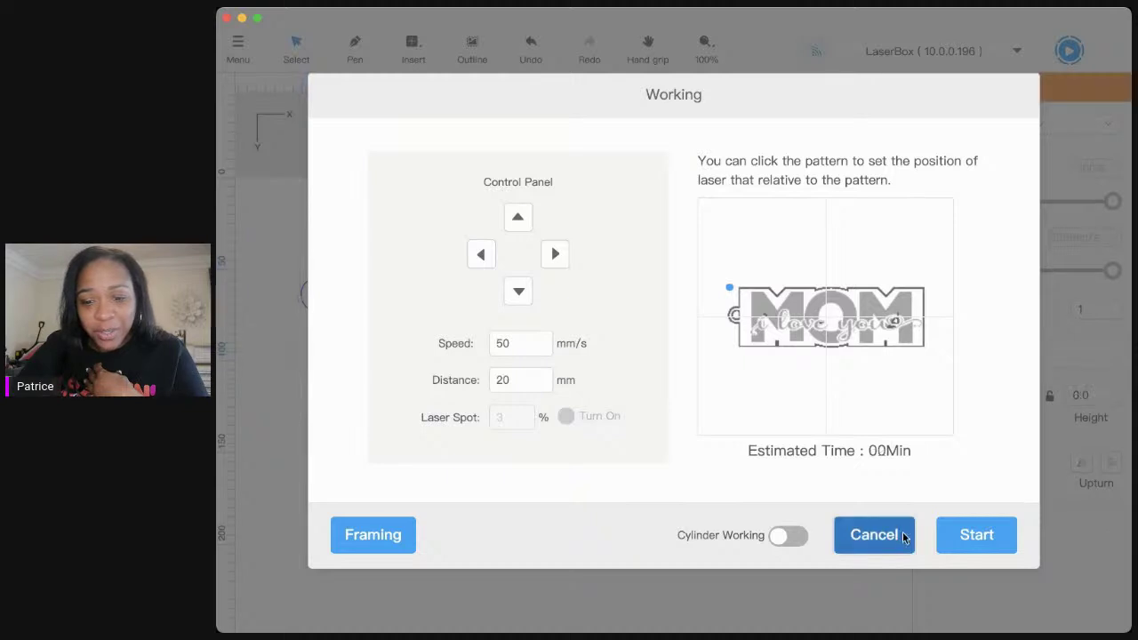
Step: Scale the whole keychain design down to about 92.5 mm wide by 31.5 mm high
left_click_drag(318, 206, 807, 431)
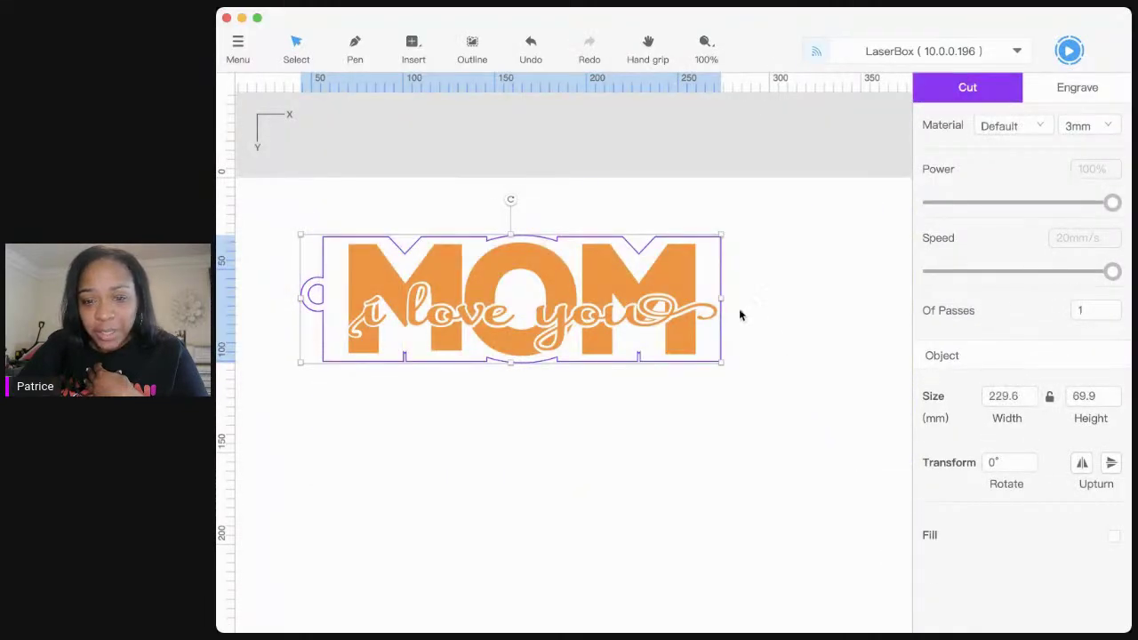
left_click_drag(721, 362, 501, 306)
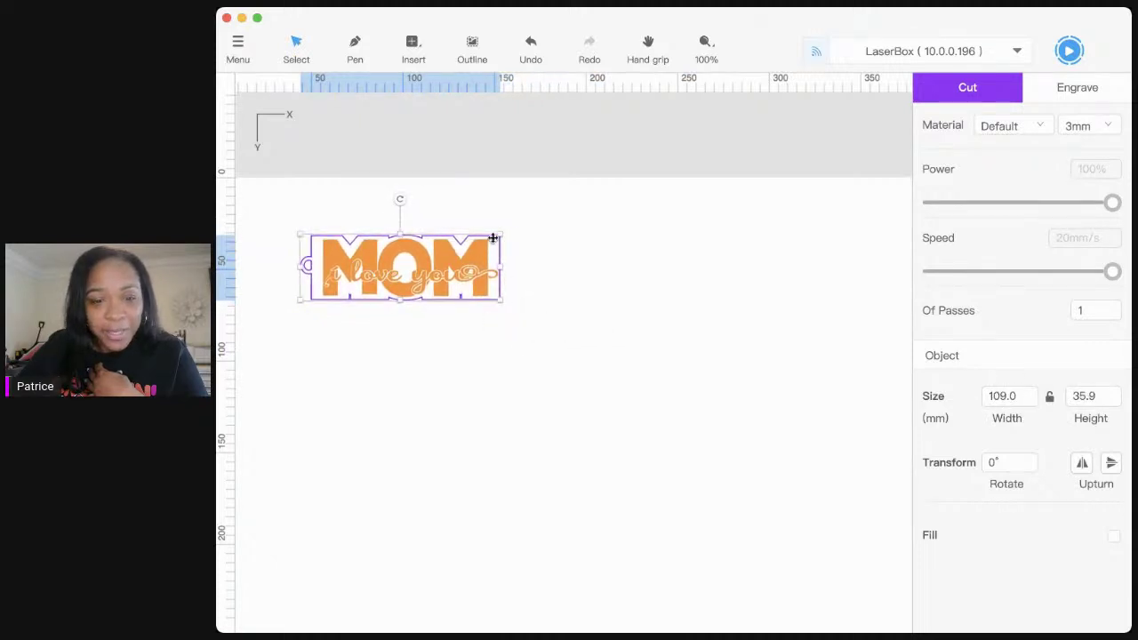
left_click_drag(498, 236, 472, 243)
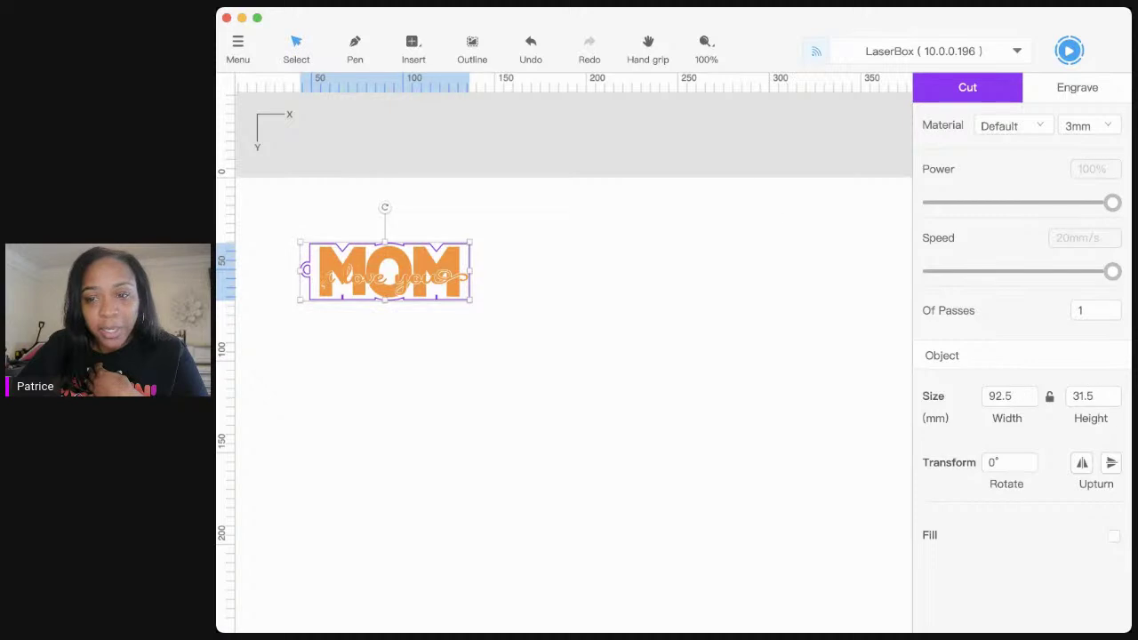
Step: Open the laser job preview for the reduced keychain to check its estimated time
left_click(1069, 57)
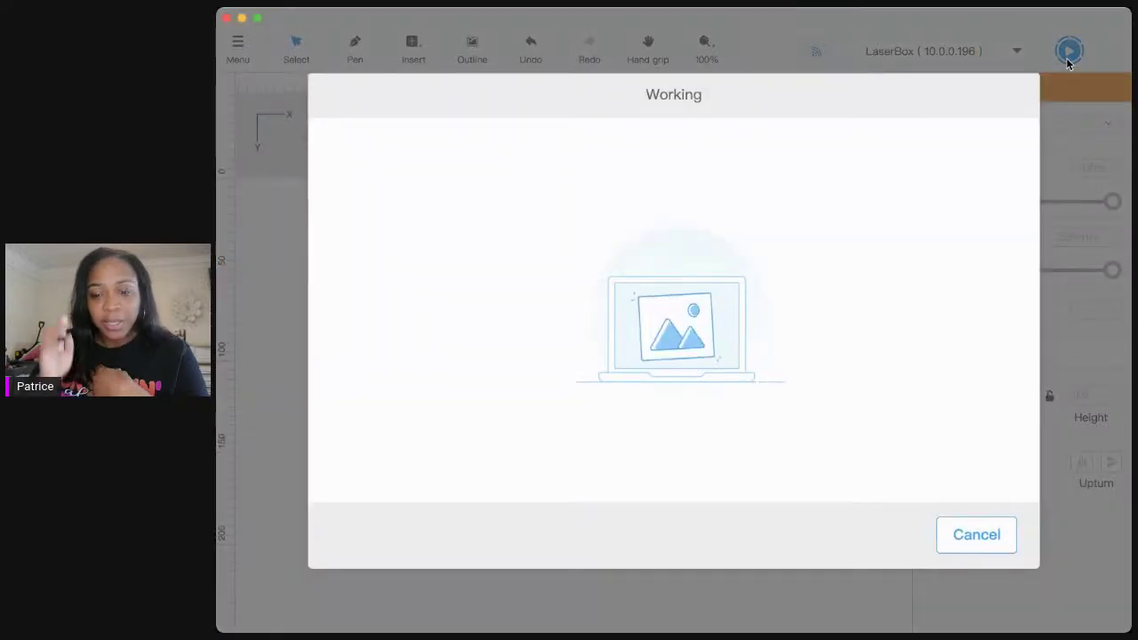